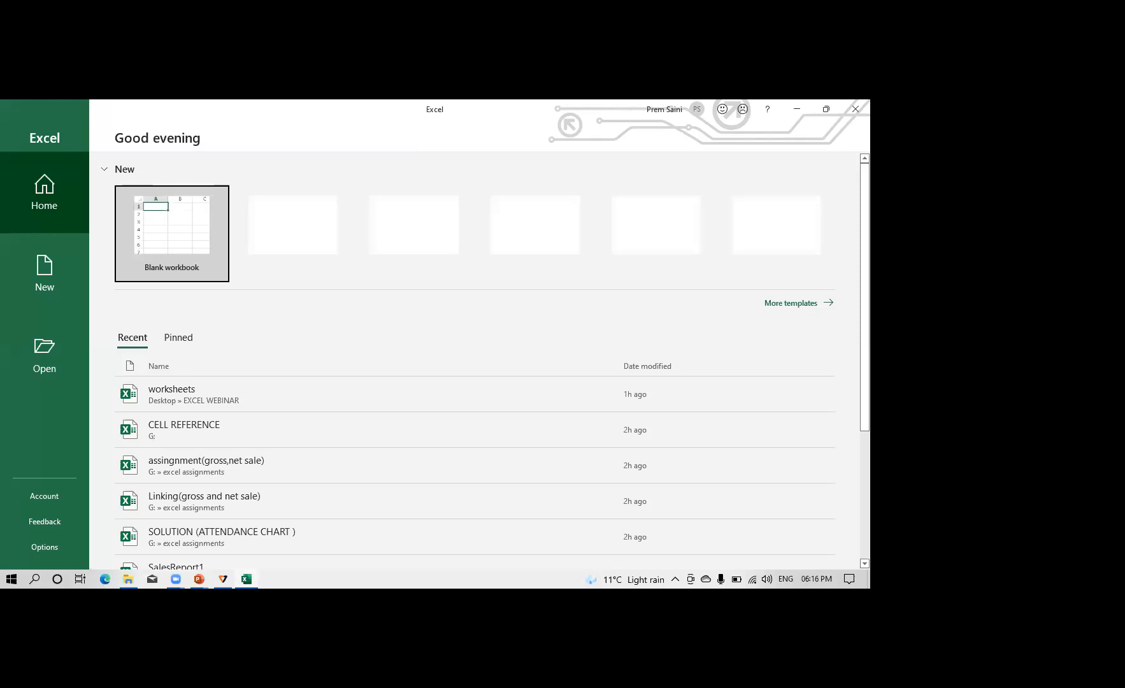
Open the recent worksheets workbook and view its REFERENCE, IF, CONDITIONAL FORMATTING and pivot table sheets
left_click(173, 395)
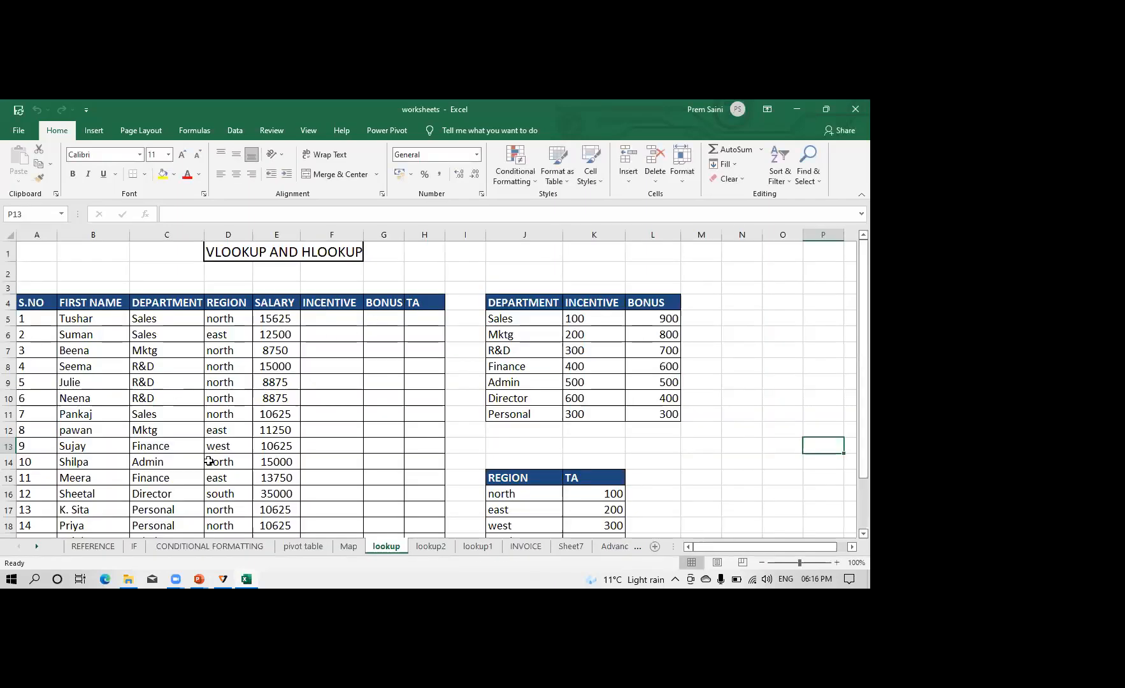
left_click(93, 546)
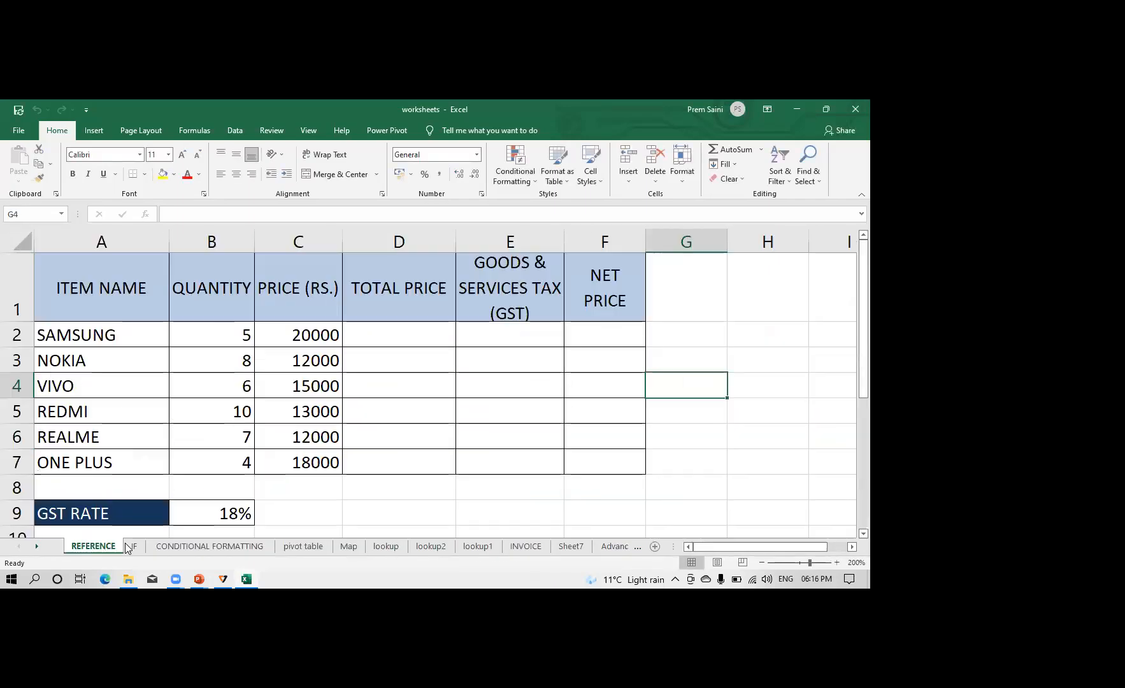
left_click(134, 547)
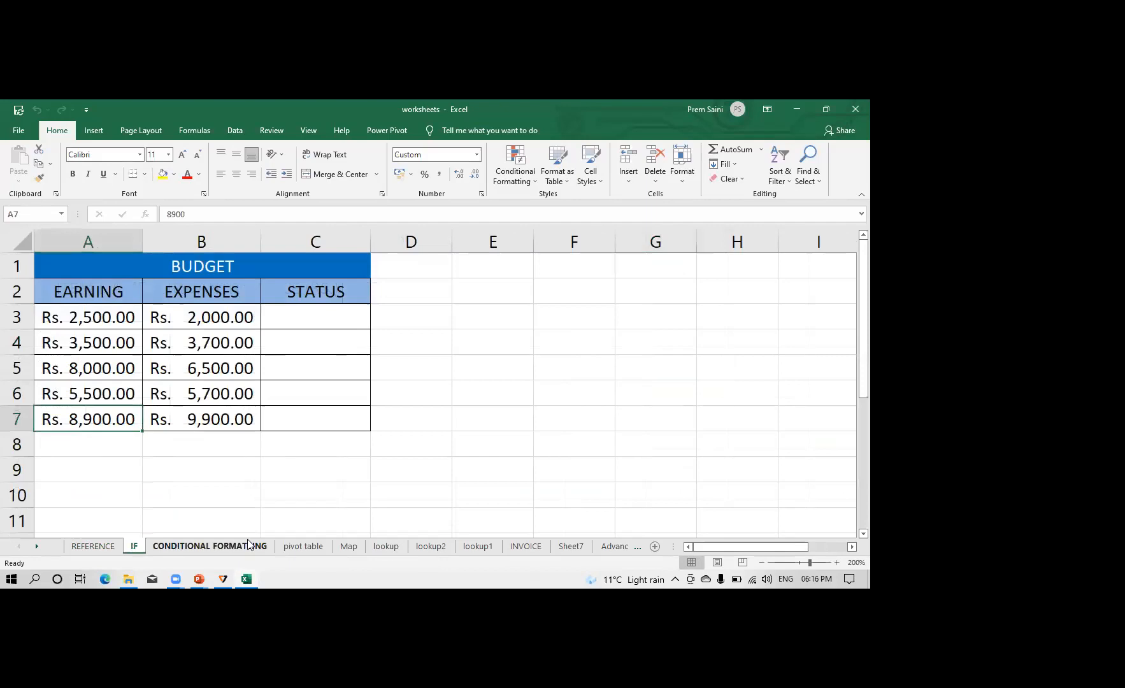
left_click(178, 548)
left_click(303, 546)
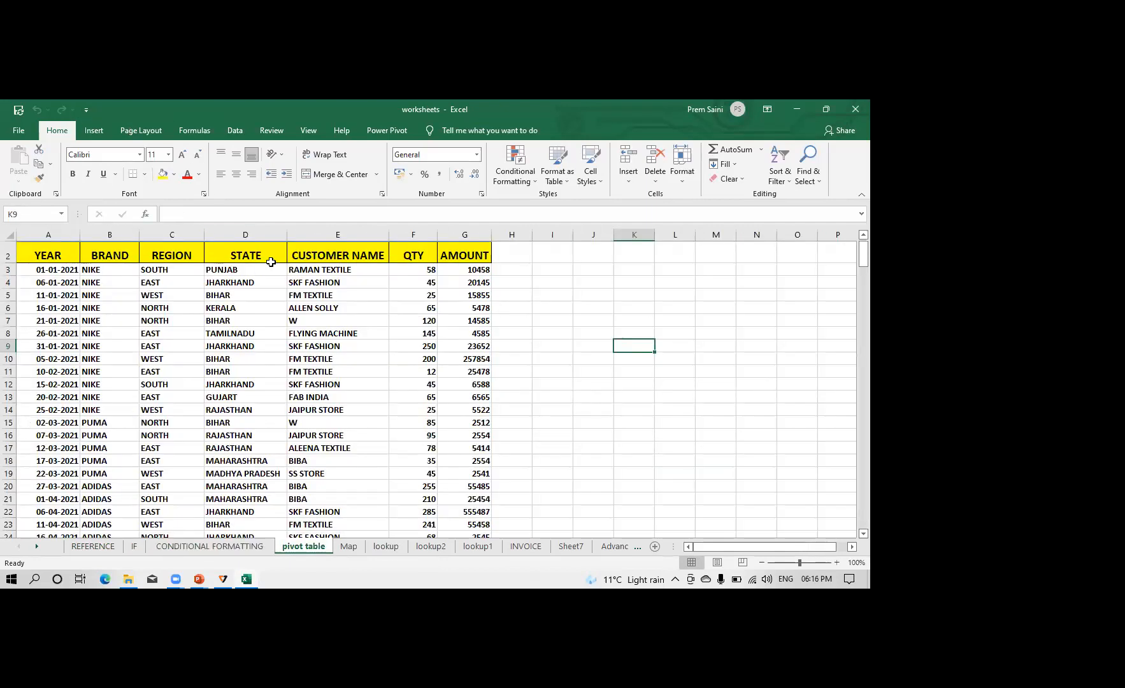
Create a new blank workbook
left_click(18, 131)
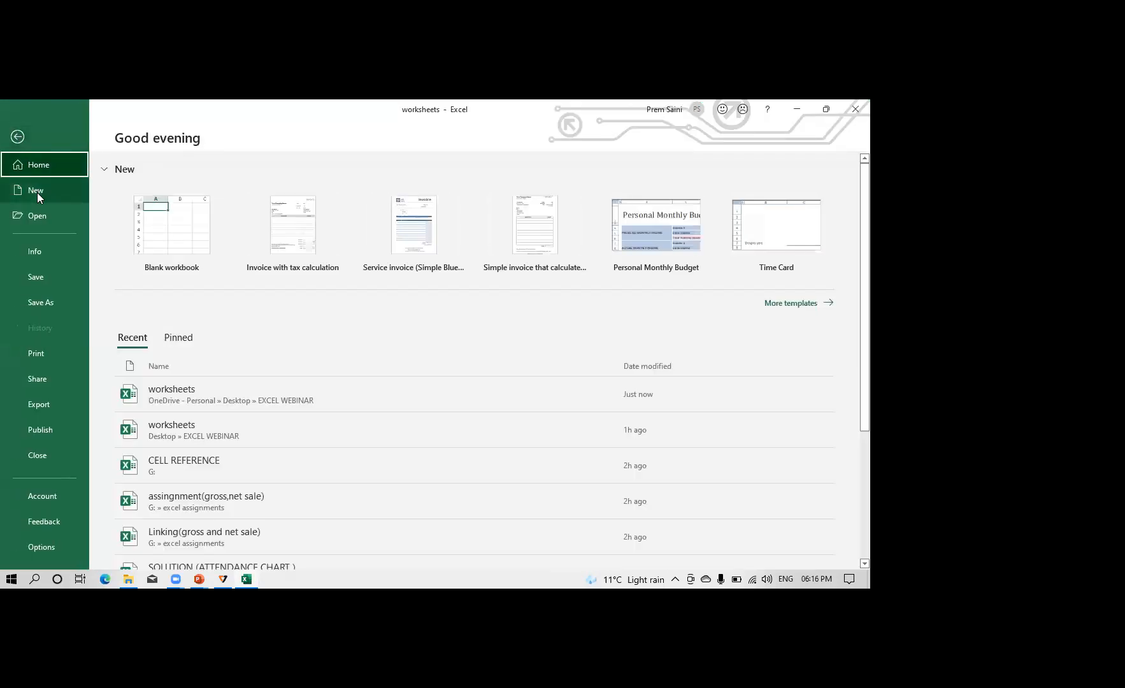
left_click(166, 228)
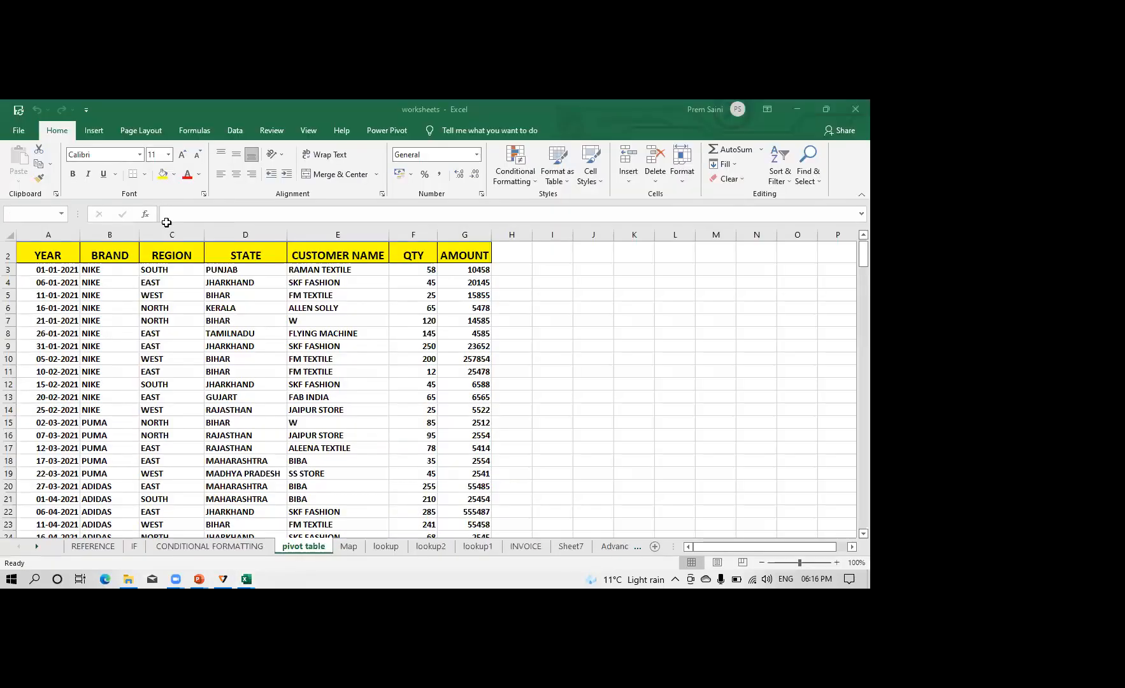
left_click(184, 307)
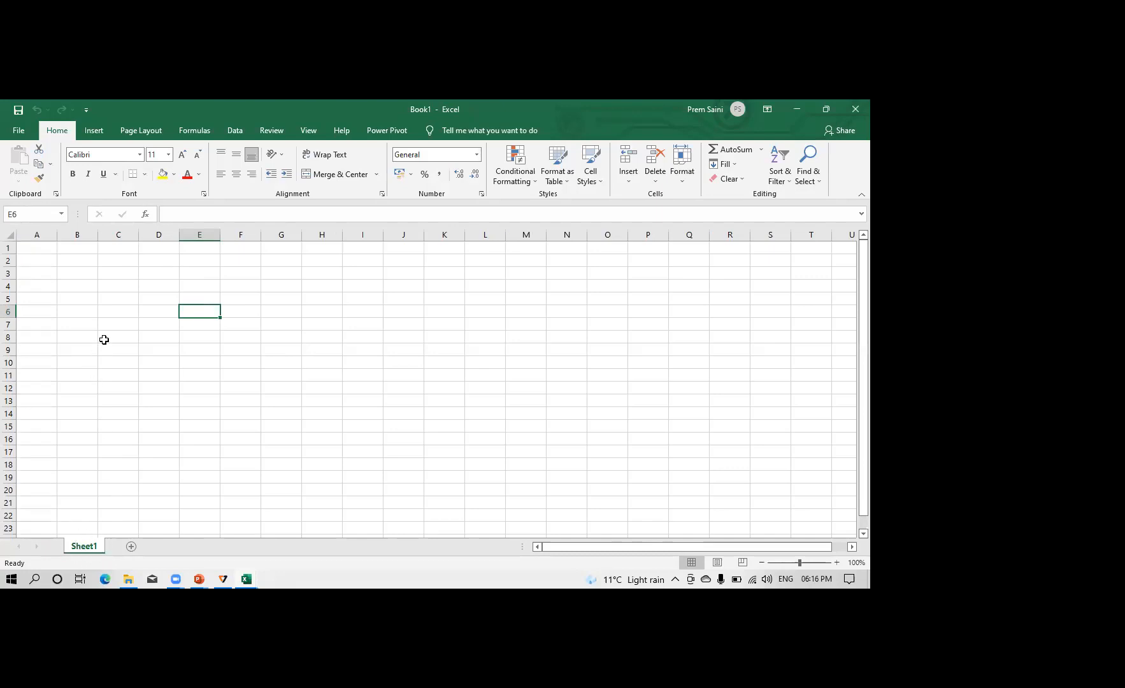
Select cell B1, cell A1 and the whole of row 1, ending on cell A1
left_click(94, 251)
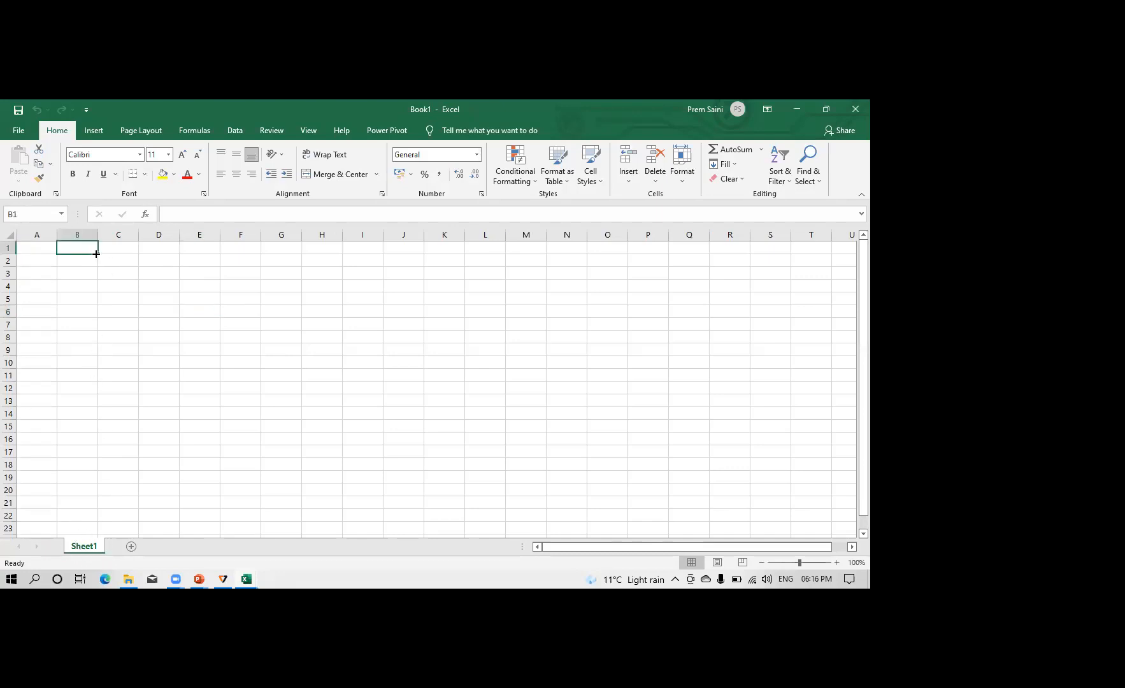
left_click(34, 249)
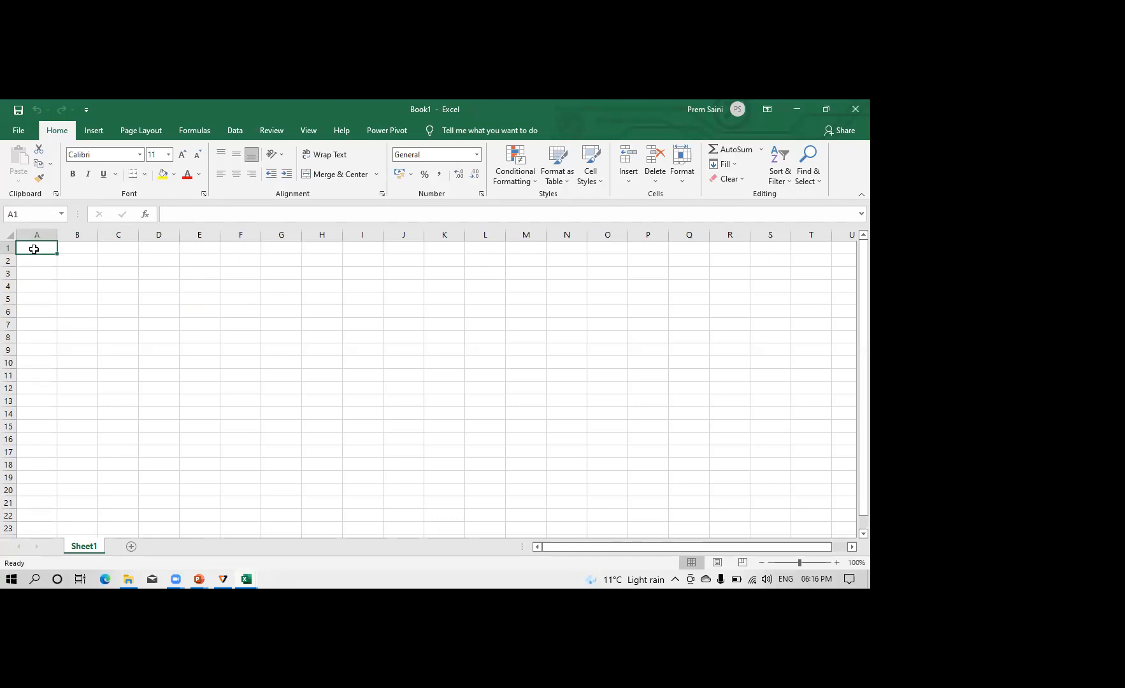
left_click(8, 248)
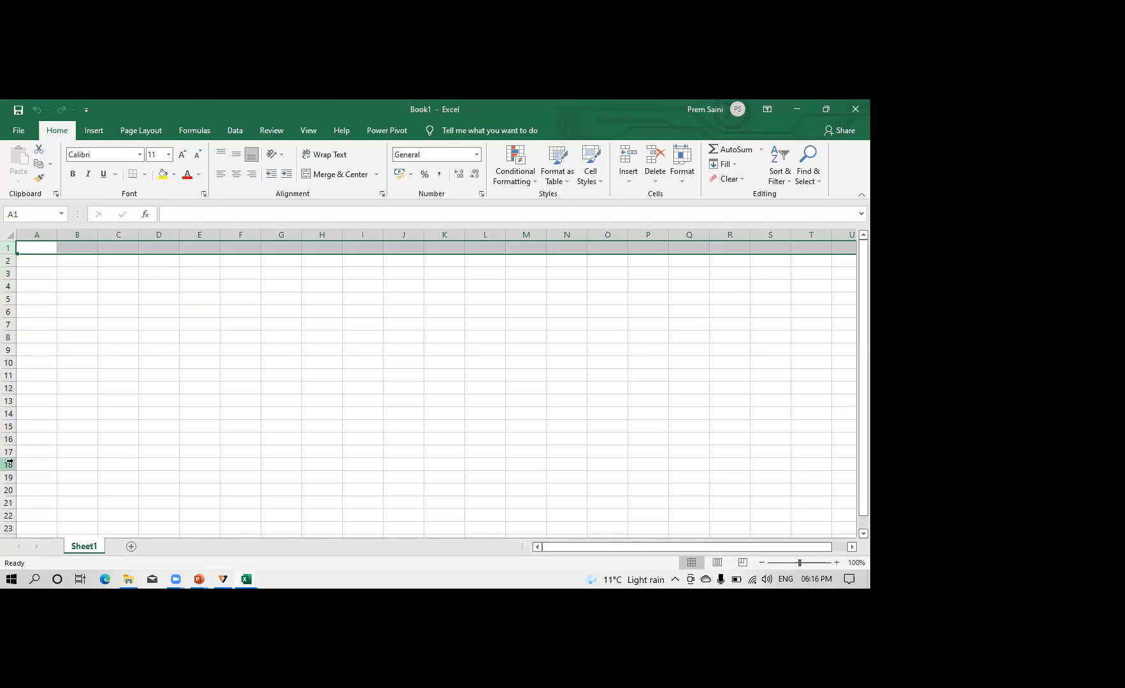
left_click(30, 246)
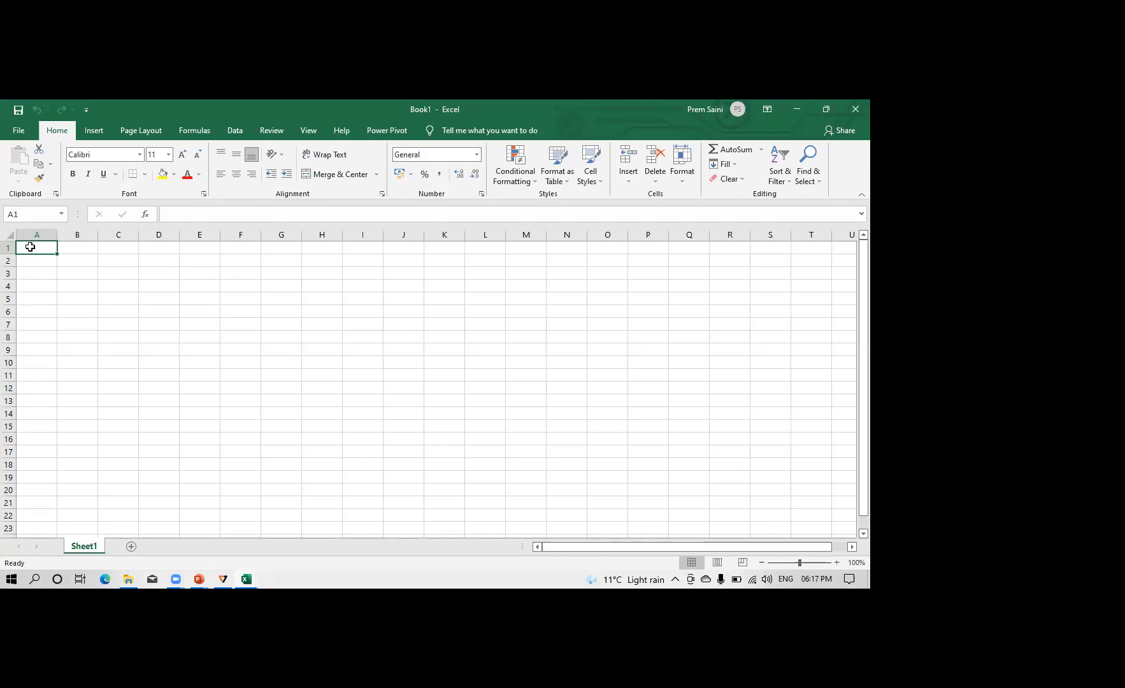
Move the active cell down column A past row 50 and return it to A1
key("Down")
key("Down")
key("Down")
key("Down")
key("Down")
key("Down")
key("Down")
key("Down")
key("Down")
key("Down")
key("Down")
key("Down")
key("Down")
key("Down")
key("Down")
key("Down")
key("Down")
key("Down")
key("Down")
key("Down")
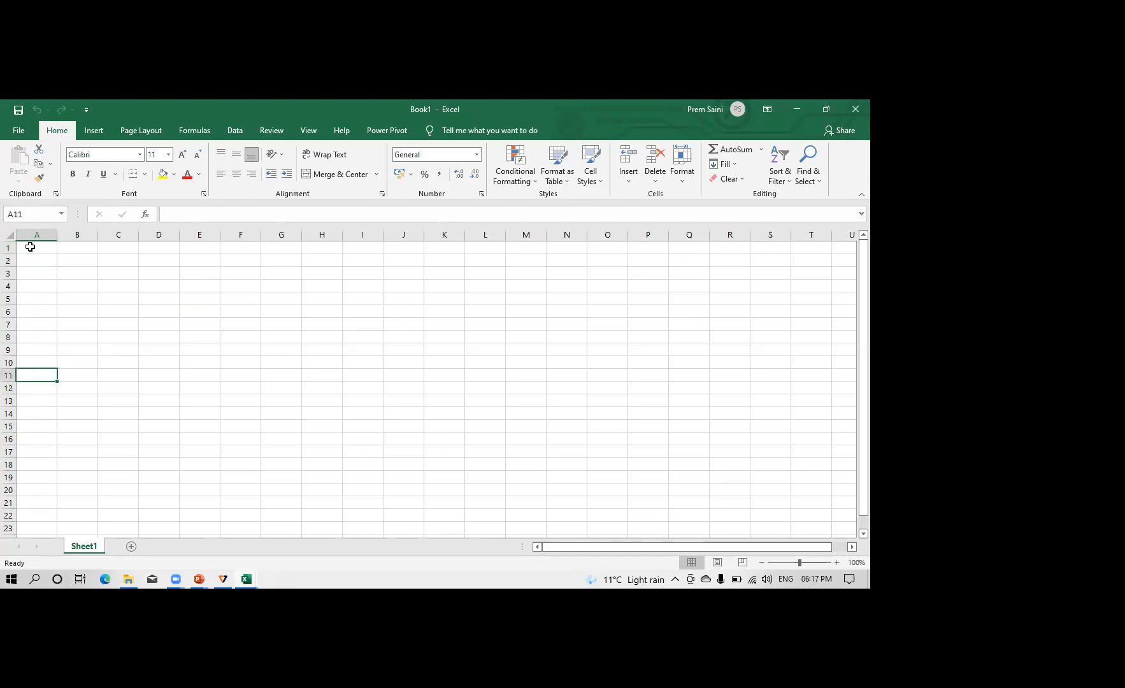
key("Up")
key("Up")
key("Up")
key("Up")
key("Up")
key("Up")
key("Up")
key("Up")
key("Up")
key("Up")
key("Up")
key("Up")
key("Up")
key("Up")
key("Up")
key("Up")
key("Up")
key("Up")
key("Up")
key("Up")
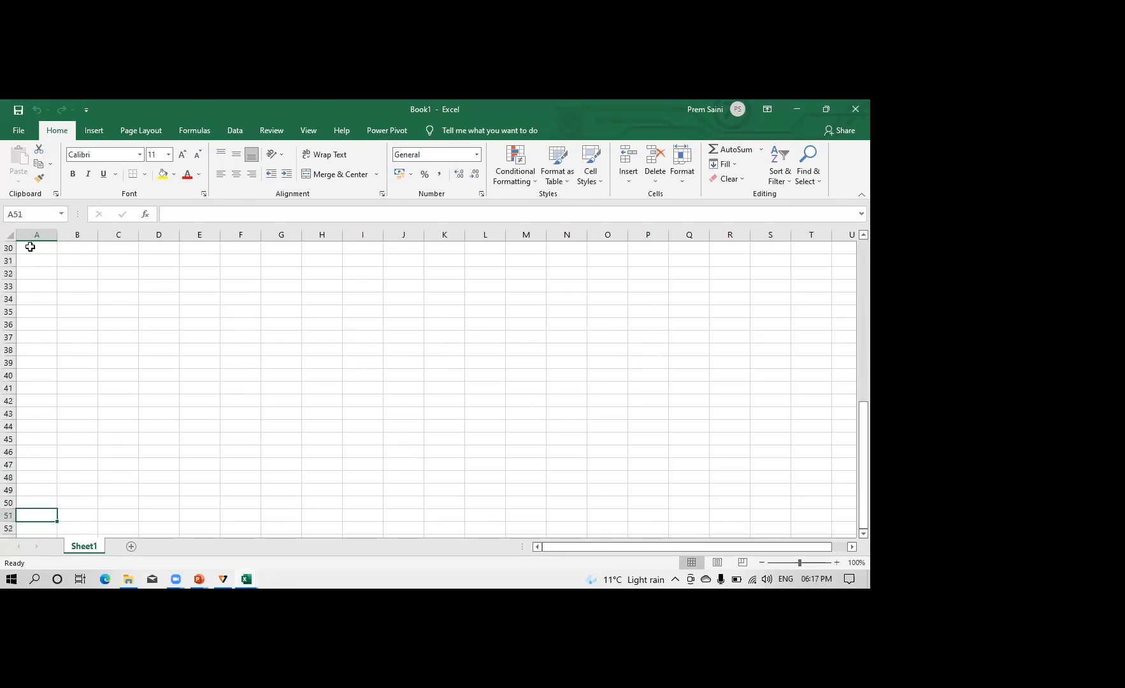
key("Up")
key("Up")
key("Up")
key("Up")
key("Up")
key("Up")
key("Up")
key("Up")
key("Up")
key("Up")
key("Up")
key("Up")
key("Up")
key("Up")
key("Up")
key("Up")
key("Up")
key("Up")
key("Up")
key("Up")
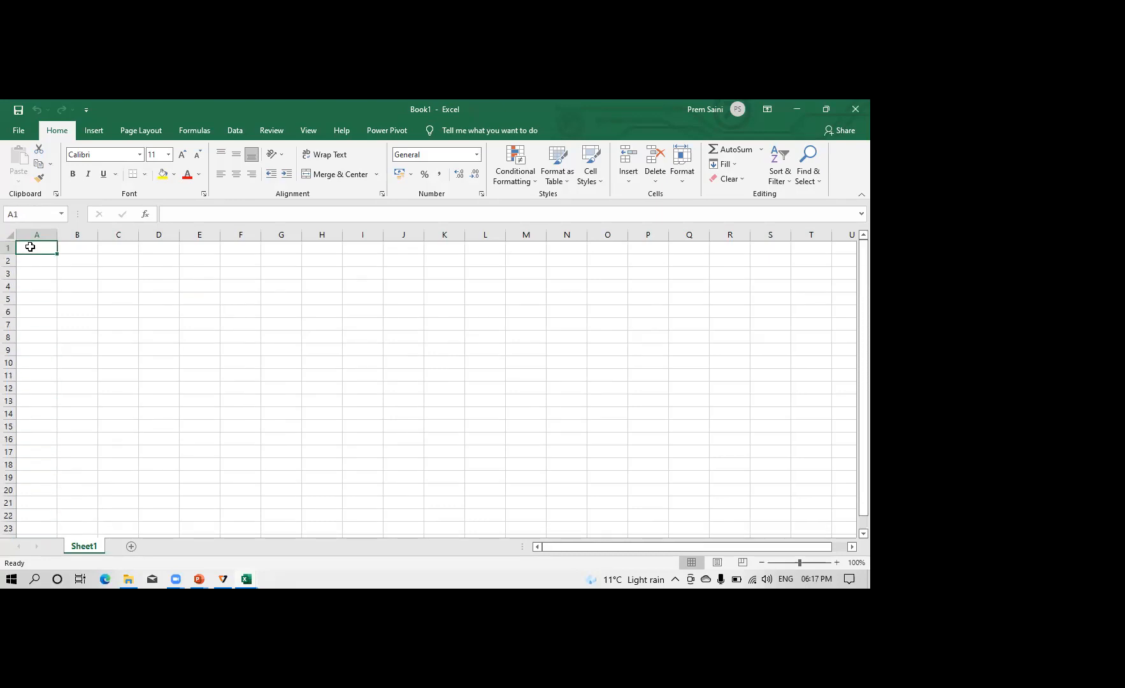
Jump from A1 to the sheet's last row and to its last column, returning to A1 each time
key("ctrl+Down")
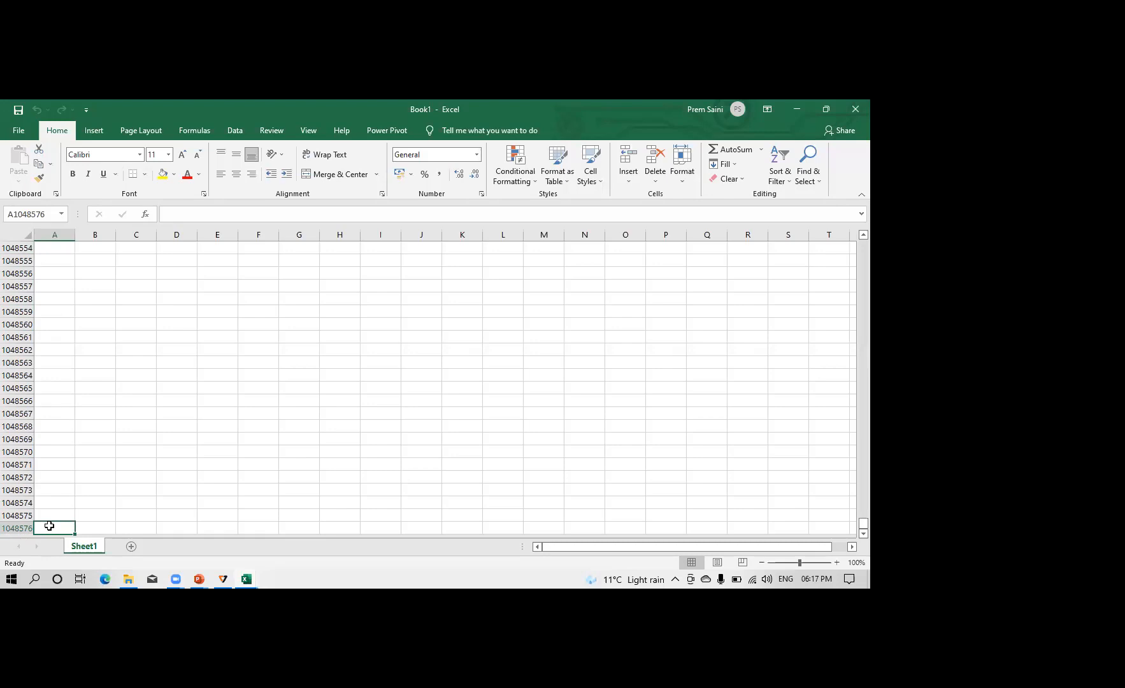
key("ctrl+Up")
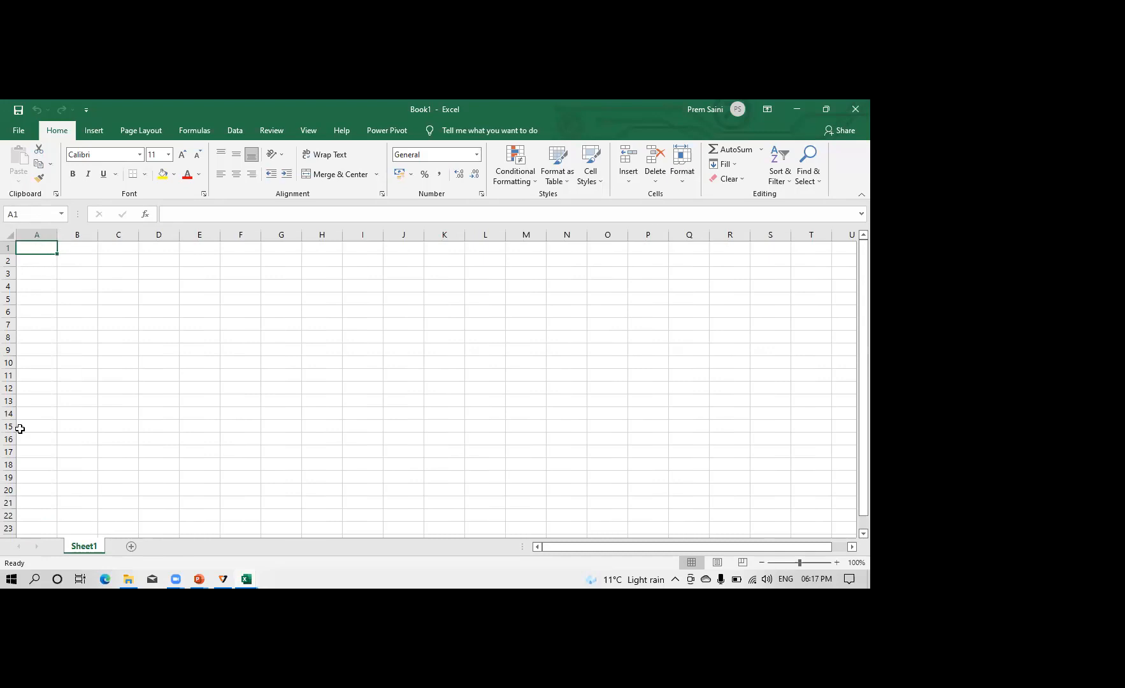
key("ctrl+Right")
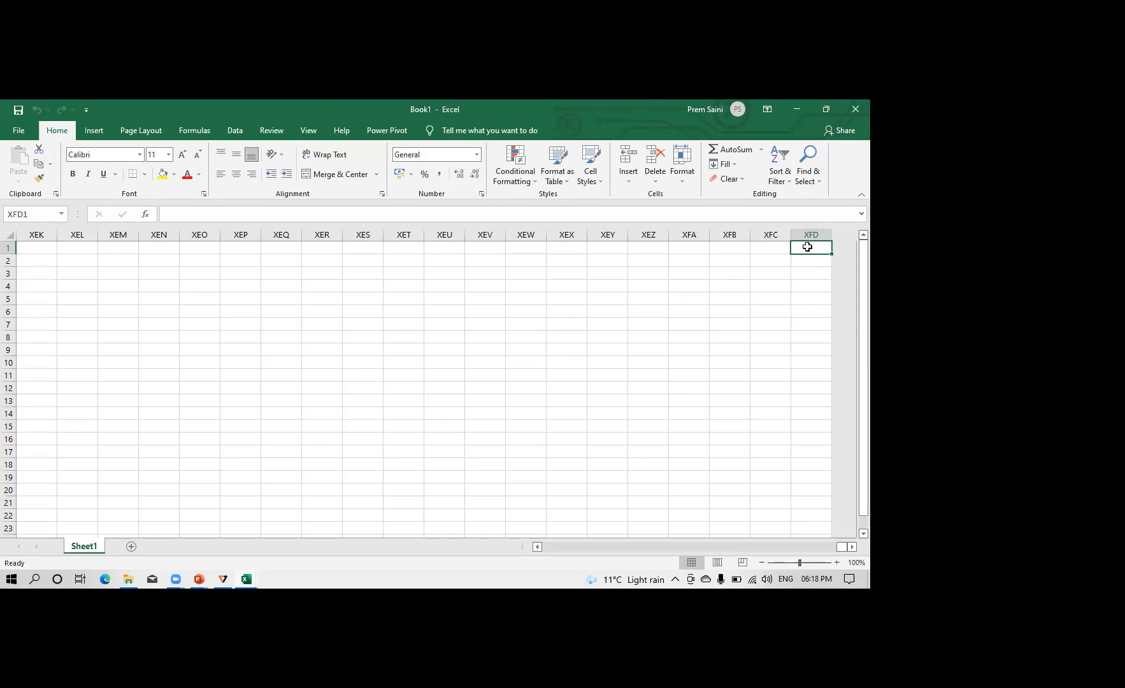
key("ctrl+Left")
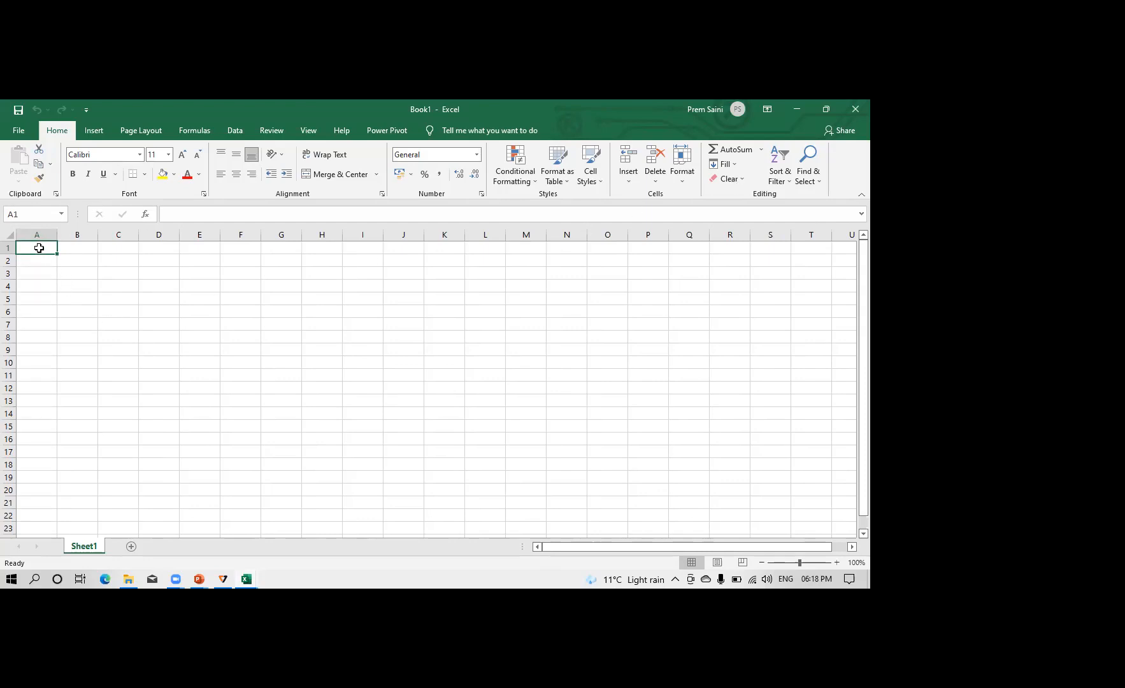
left_click(164, 260)
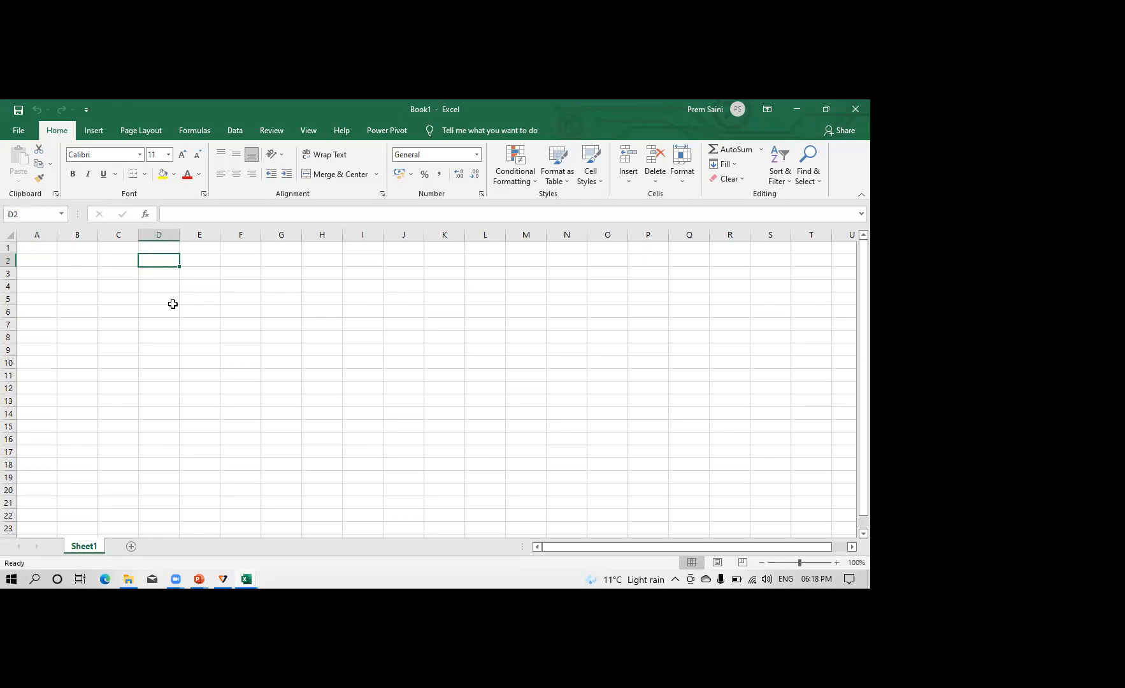
type("hhh")
key("BackSpace")
key("BackSpace")
key("BackSpace")
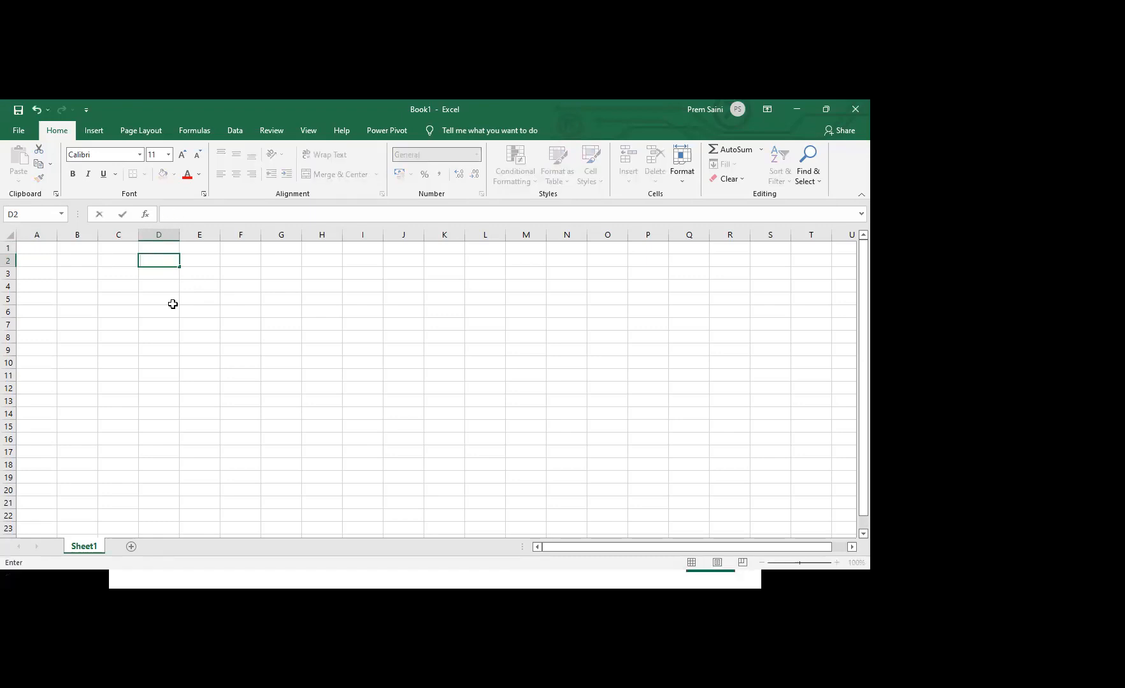
key("Escape")
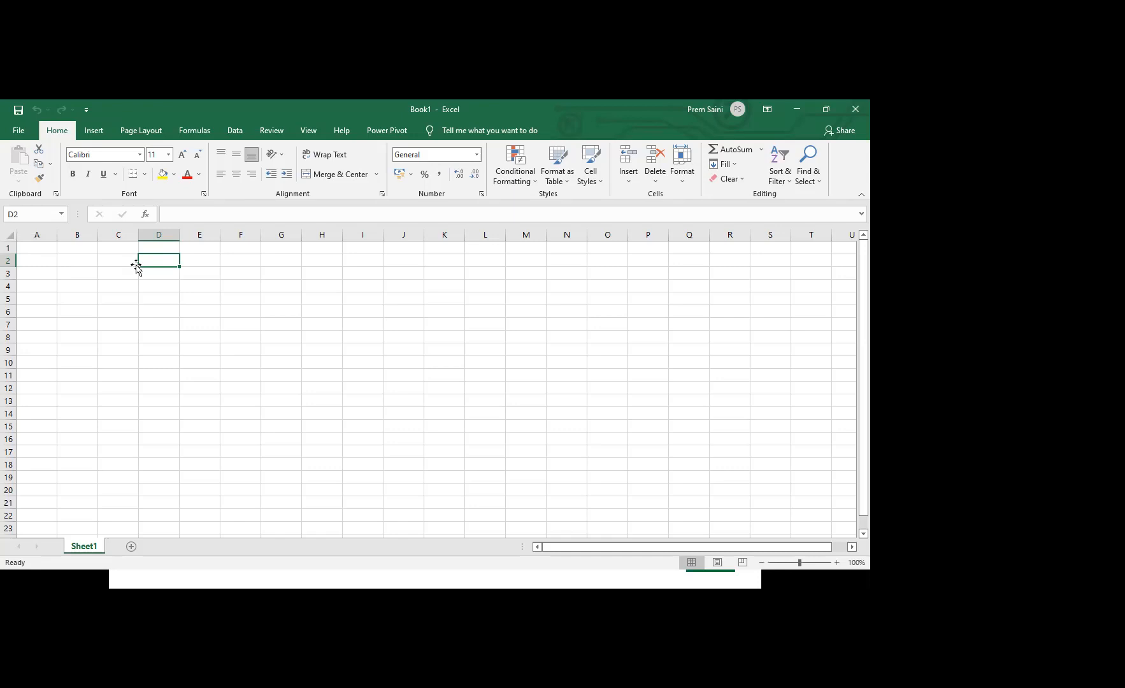
Enter NICE in cell G5, retype its last two letters, and erase the entry
left_click(27, 214)
left_click(269, 301)
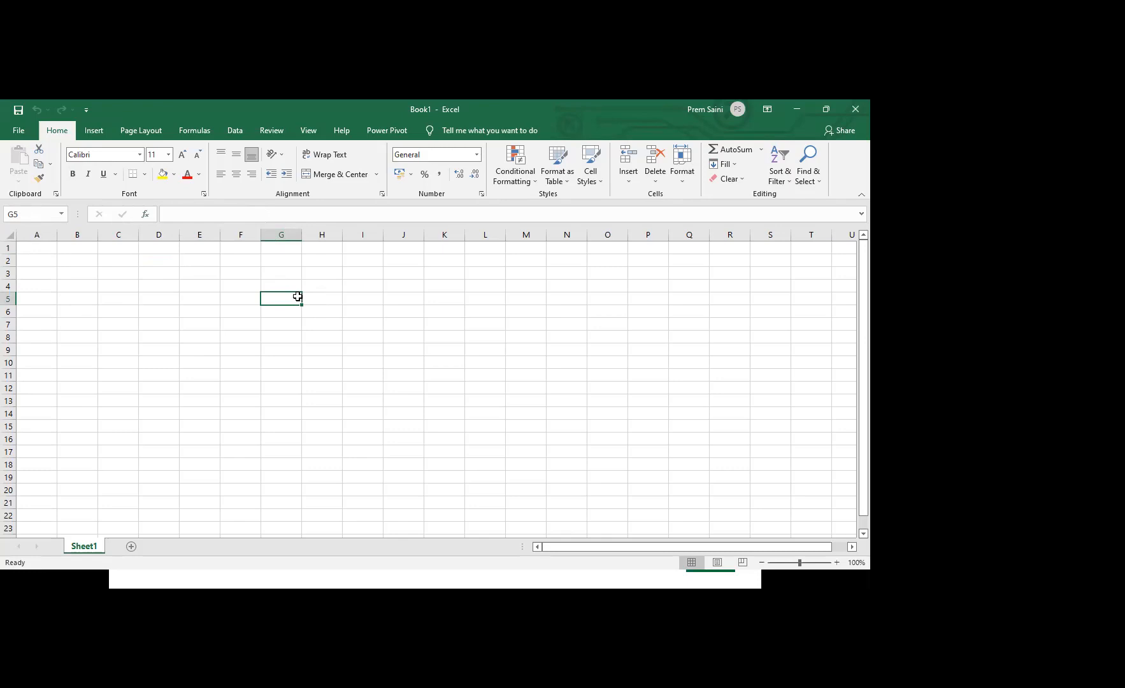
type("NICE")
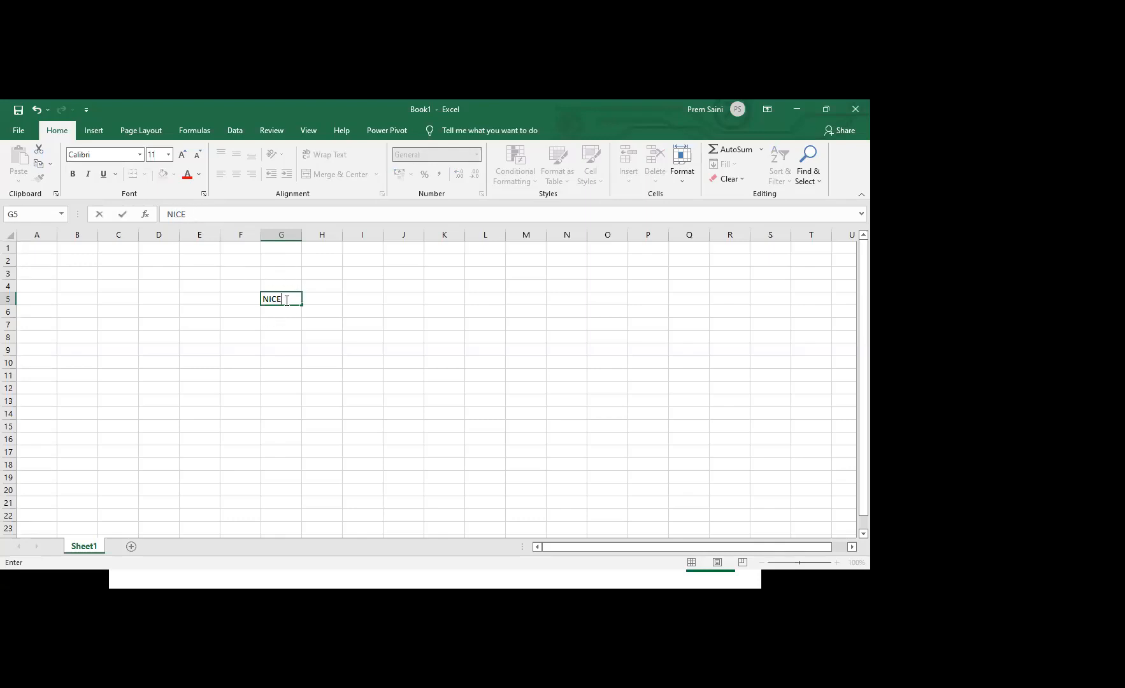
key("BackSpace")
key("BackSpace")
left_click(185, 212)
type("ce")
key("BackSpace")
key("BackSpace")
key("BackSpace")
key("BackSpace")
left_click(298, 328)
left_click(281, 295)
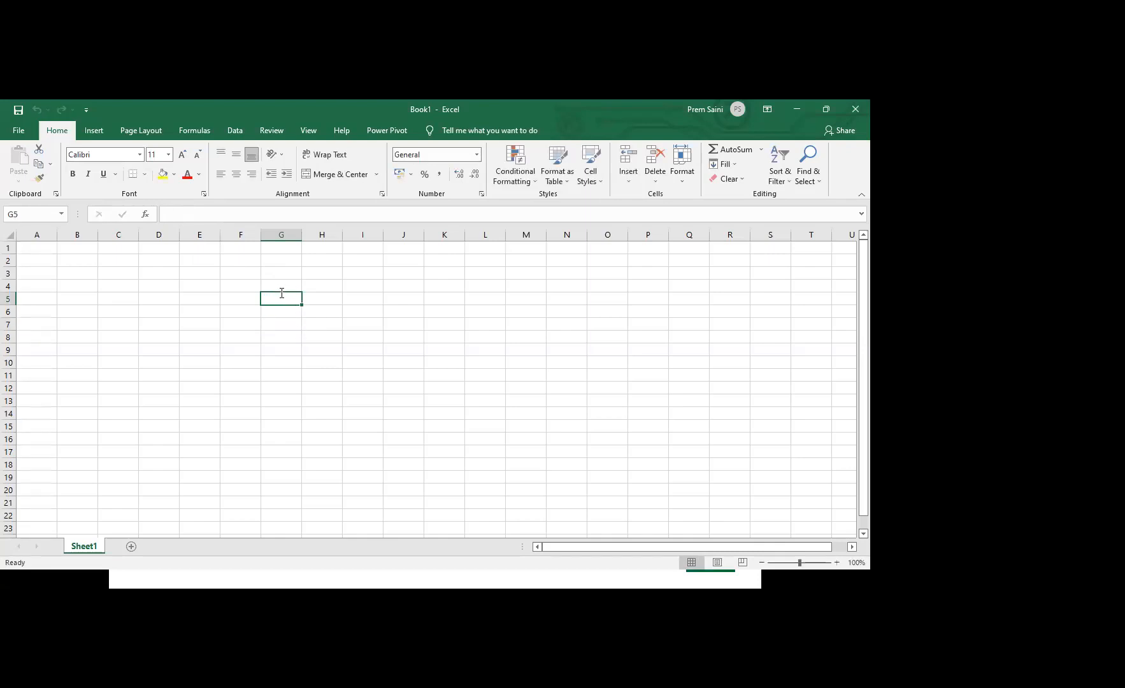
Start a formula with an equals sign in cell G5 and in cell F4, erasing it each time
type("=")
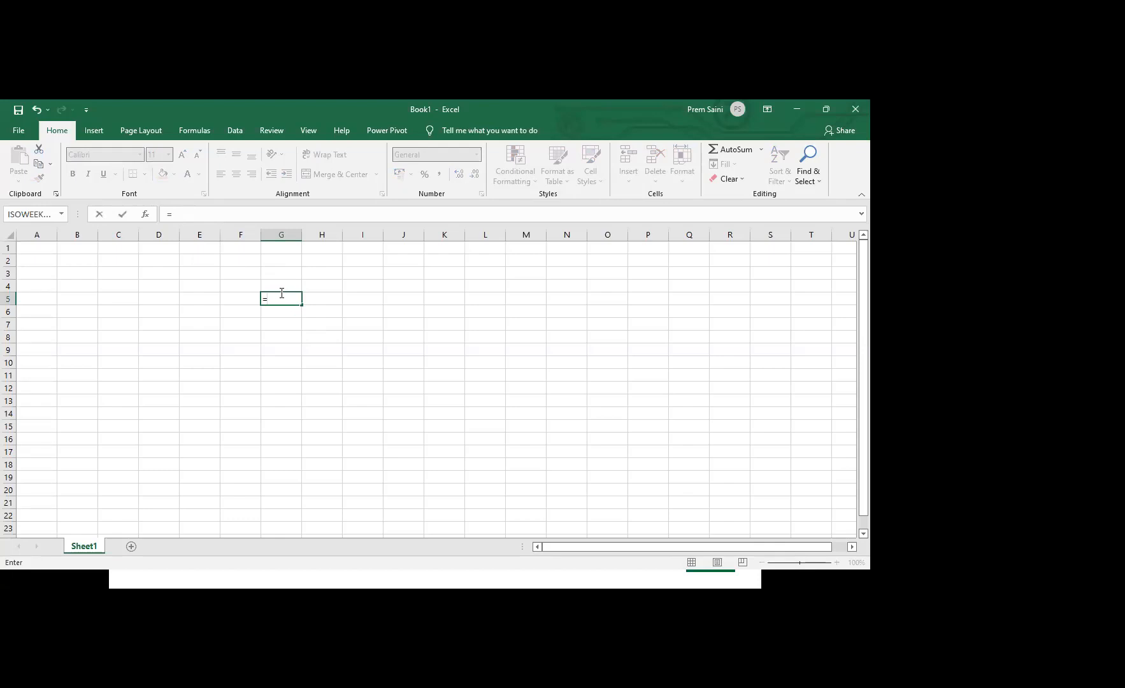
key("BackSpace")
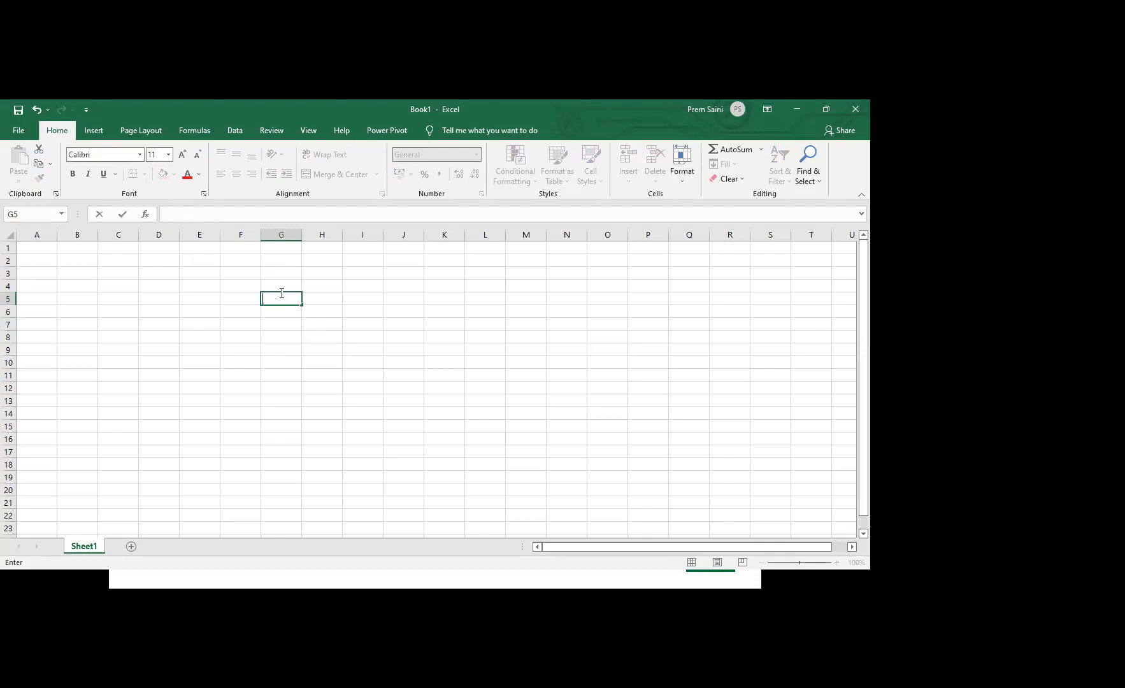
key("Return")
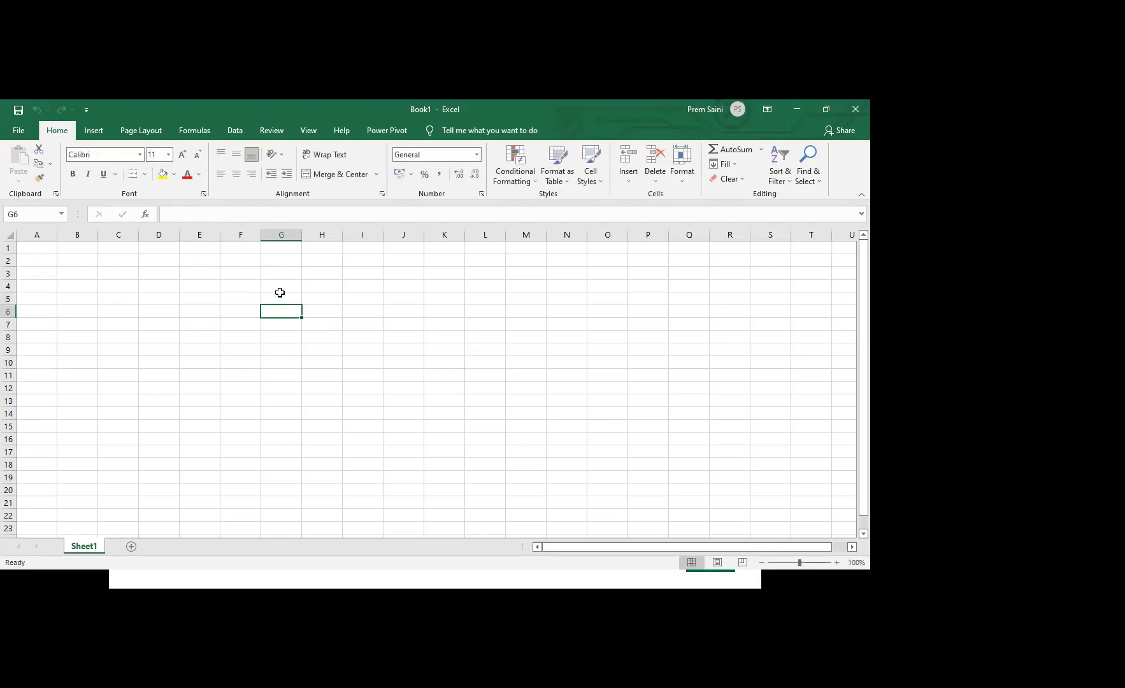
left_click(246, 284)
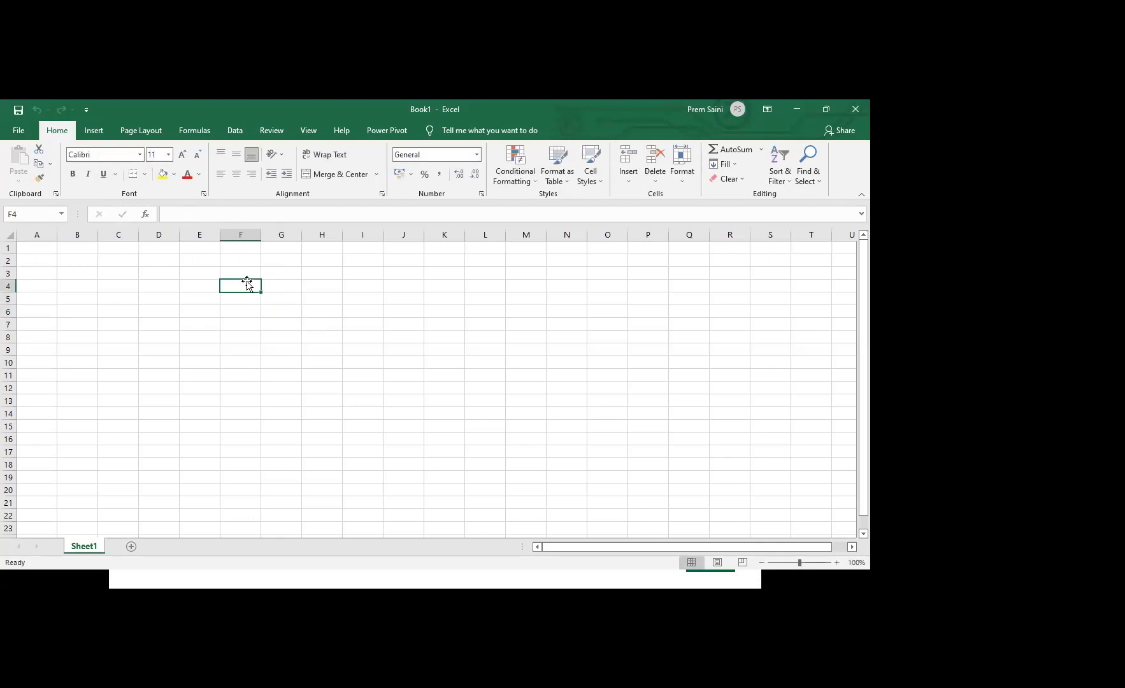
type("=")
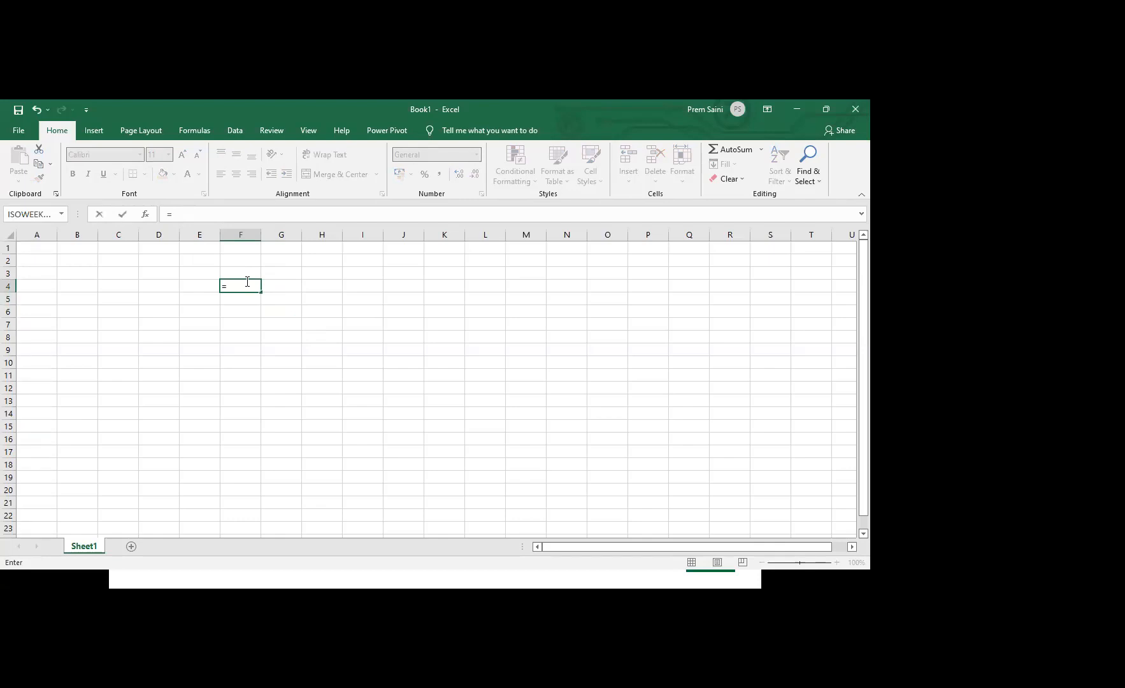
key("BackSpace")
key("Return")
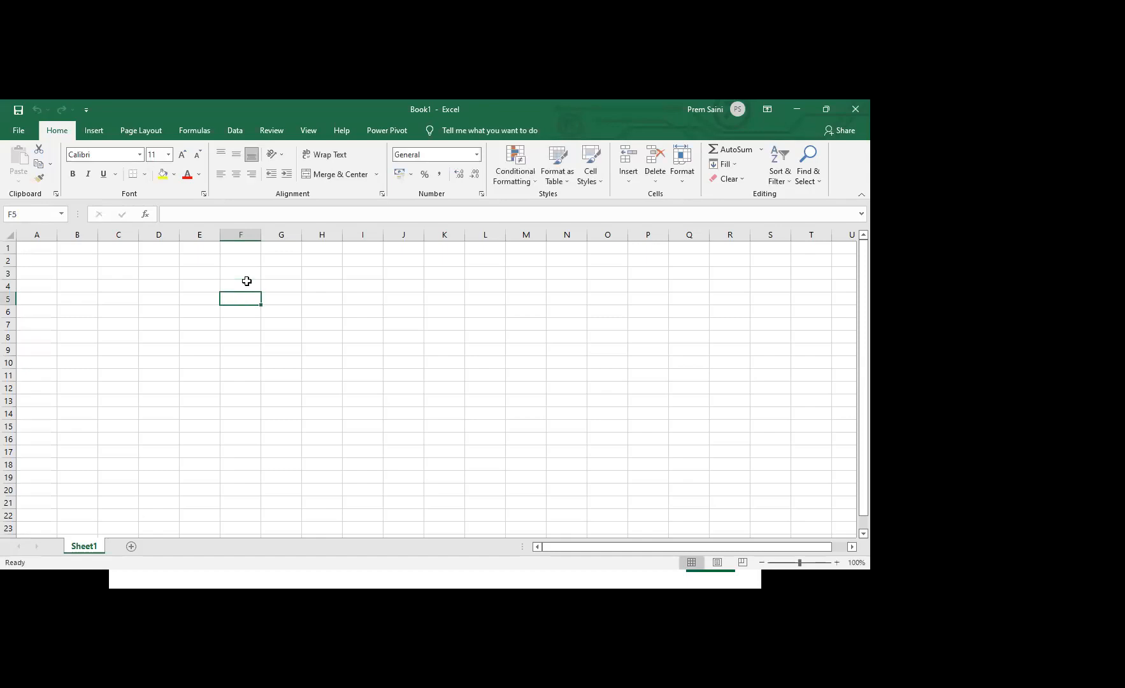
Add a second worksheet to the workbook and select its cell E5
left_click(131, 547)
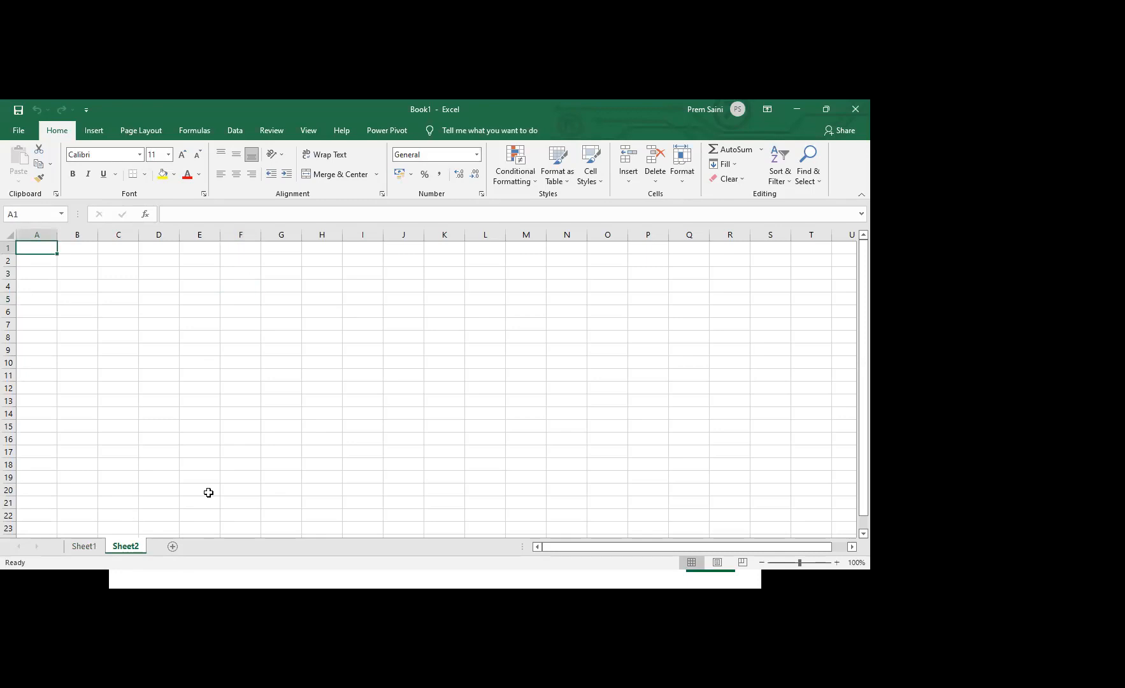
key("XF86MonBrightnessDown")
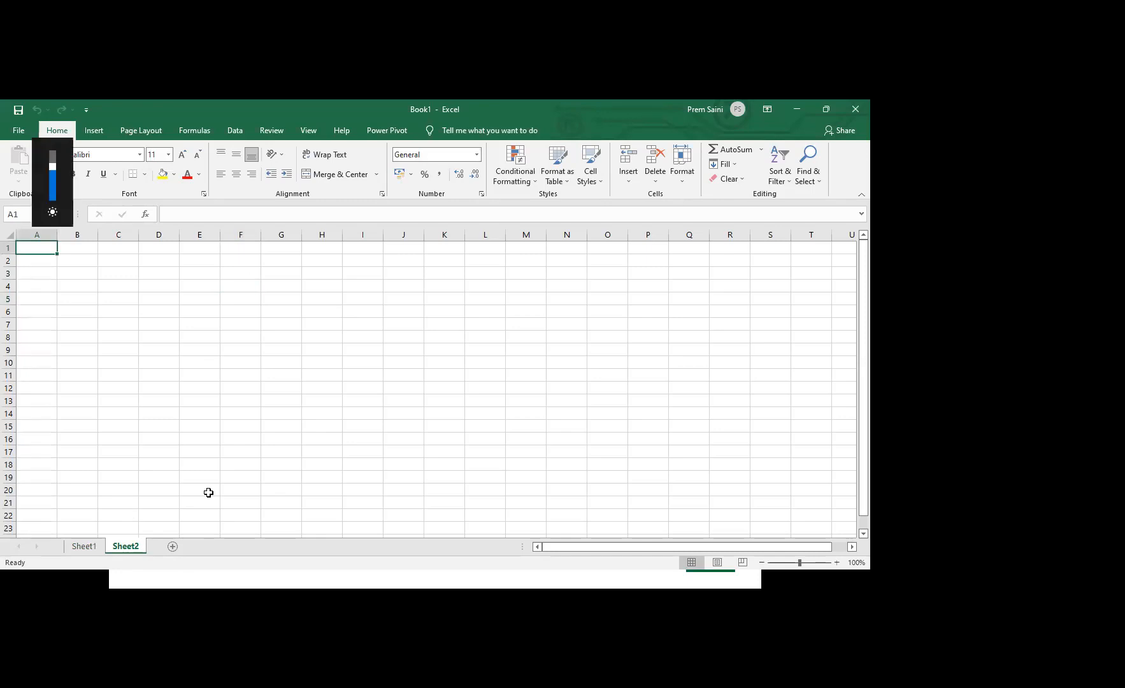
left_click(169, 511)
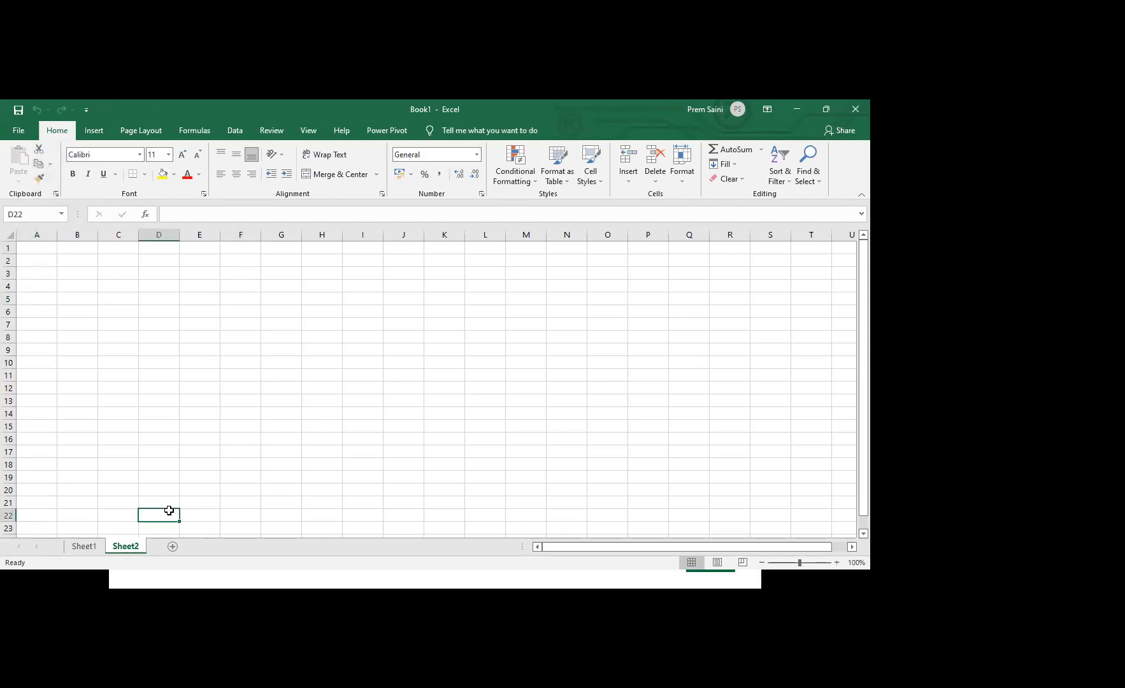
key("XF86MonBrightnessDown")
key("XF86MonBrightnessUp")
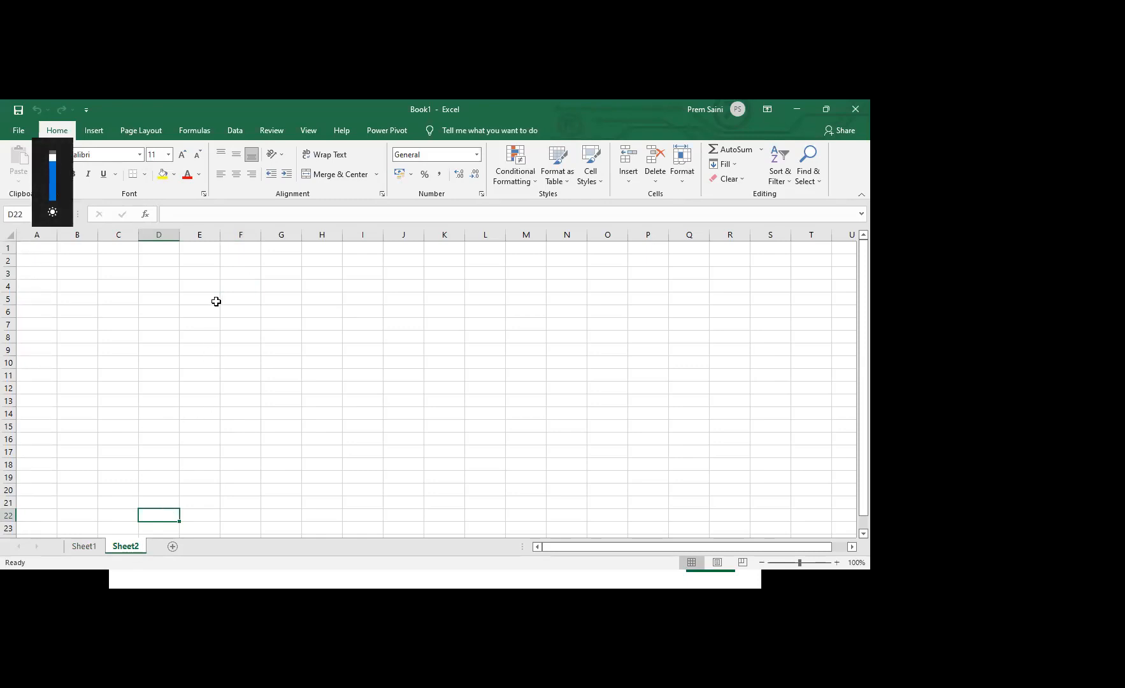
left_click(216, 301)
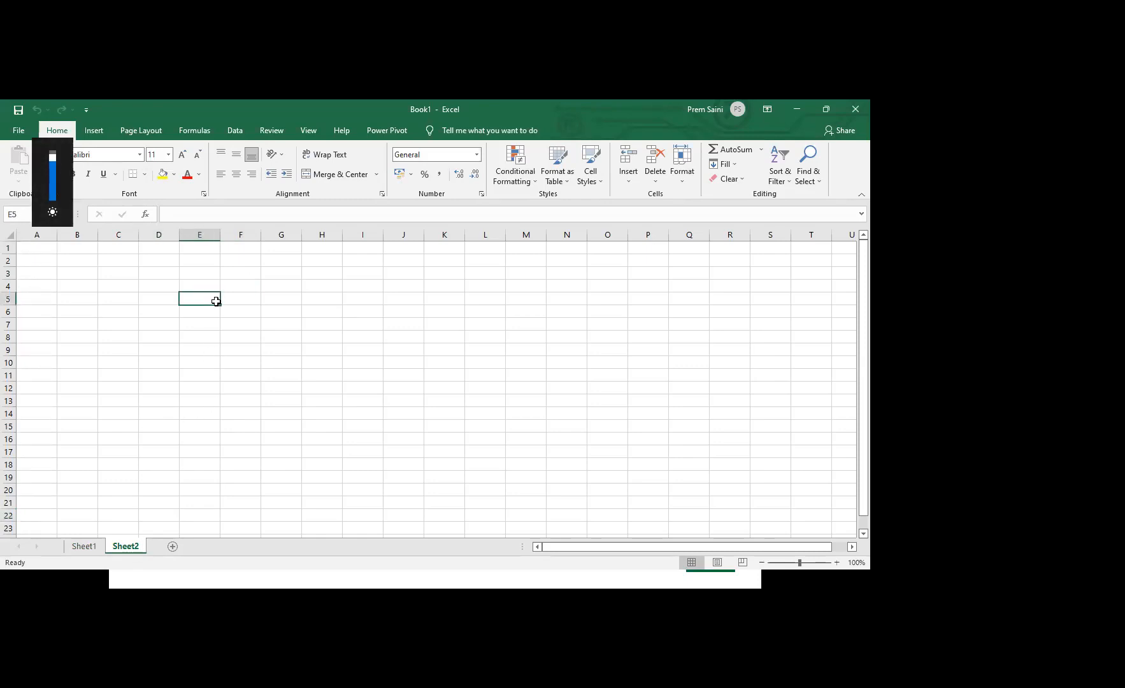
Enter 33 in cell D2 and 44 in cell E2 of Sheet2
left_click(158, 262)
type("33")
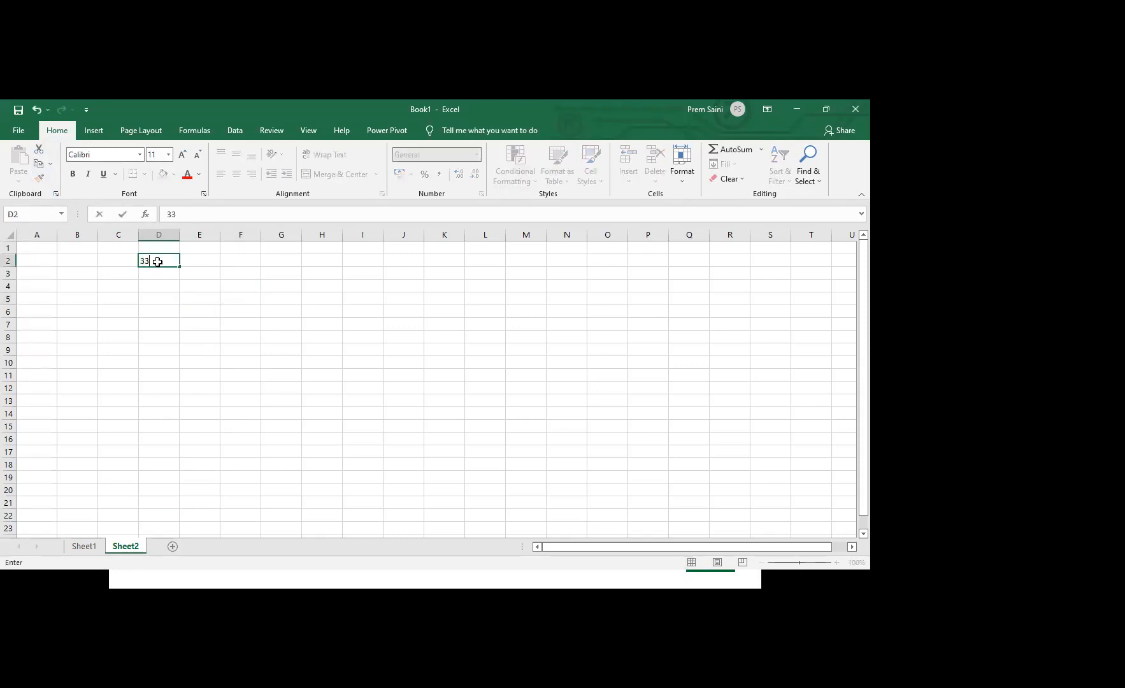
key("Tab")
type("44")
key("Tab")
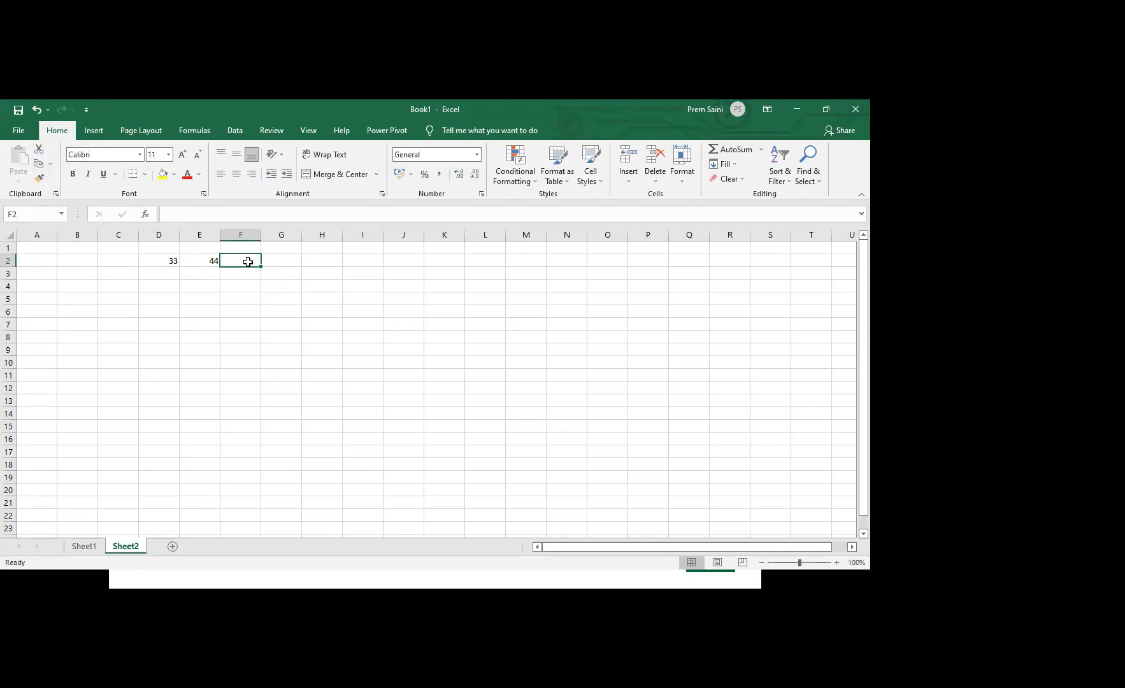
Add D2 and E2 in cell F2 with the formula =D2+E2
type("=")
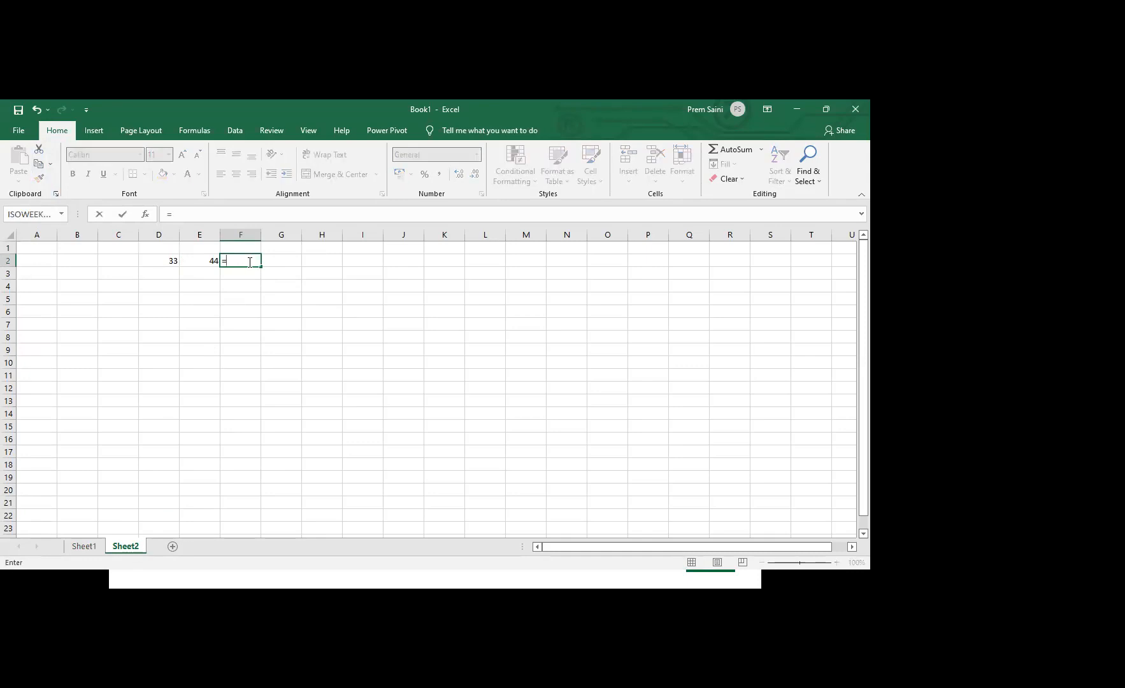
key("Left")
key("Left")
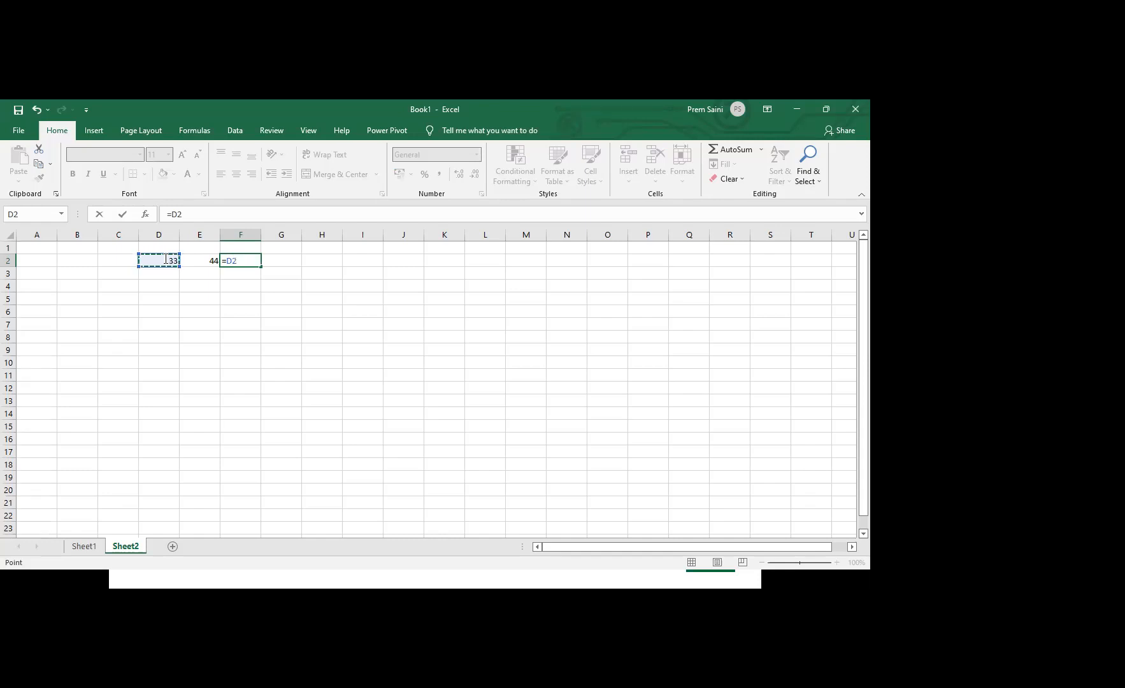
type("+")
left_click(199, 258)
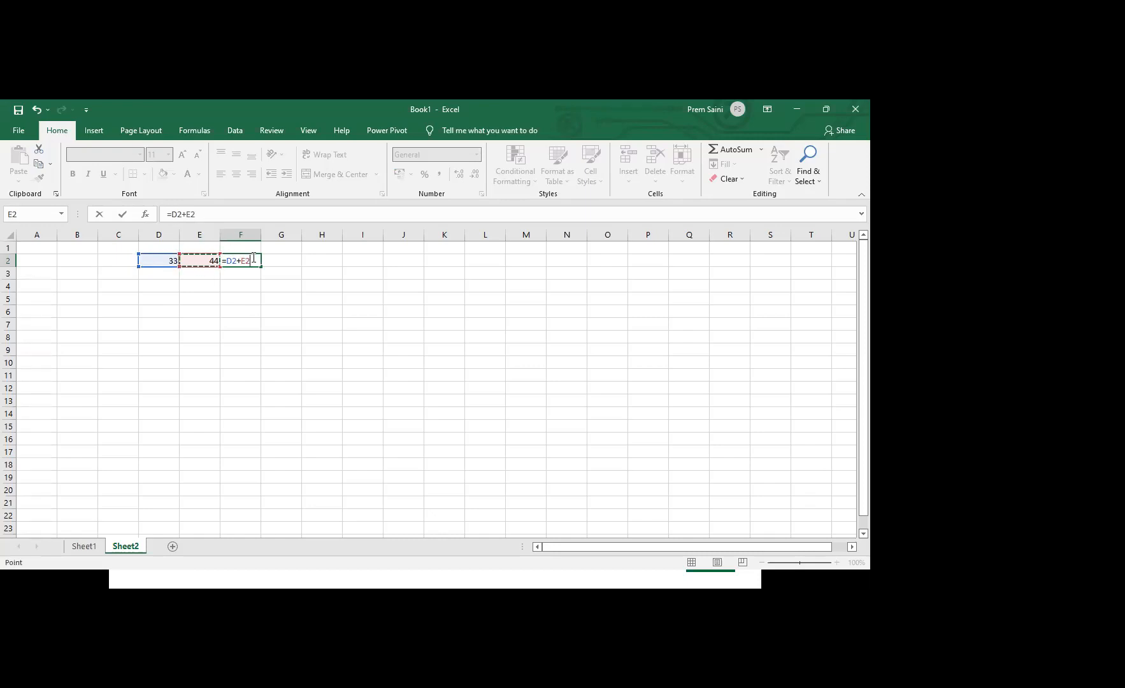
key("Return")
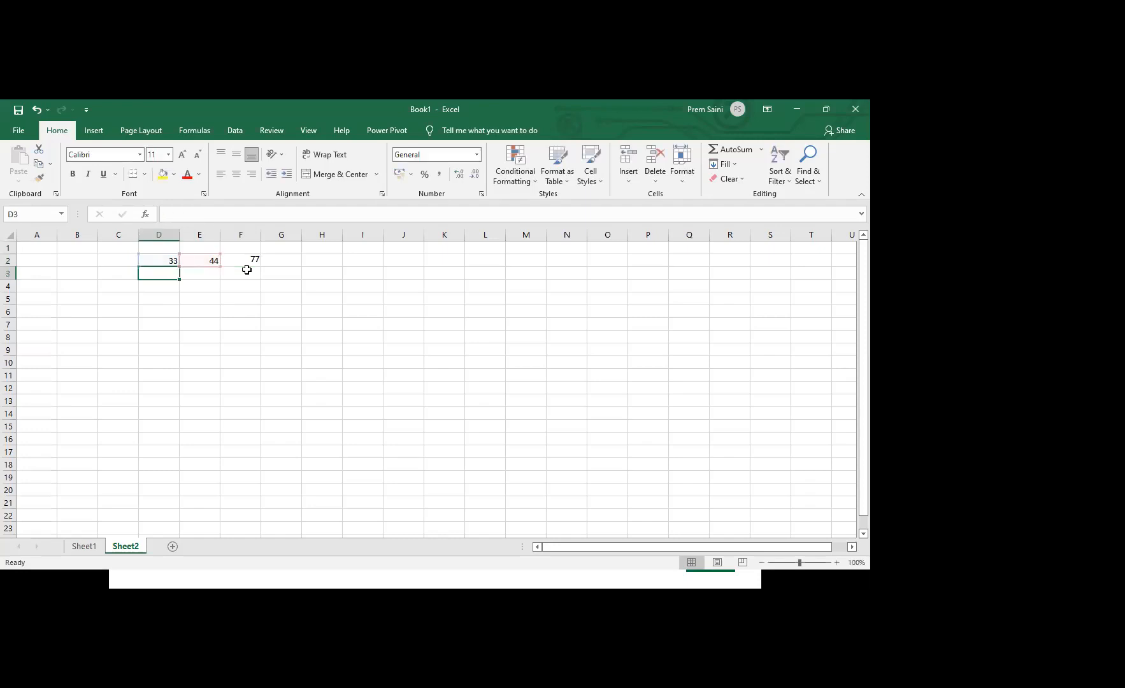
Multiply D2 by E2 in cell G3 with the formula =D2*E2
left_click(294, 275)
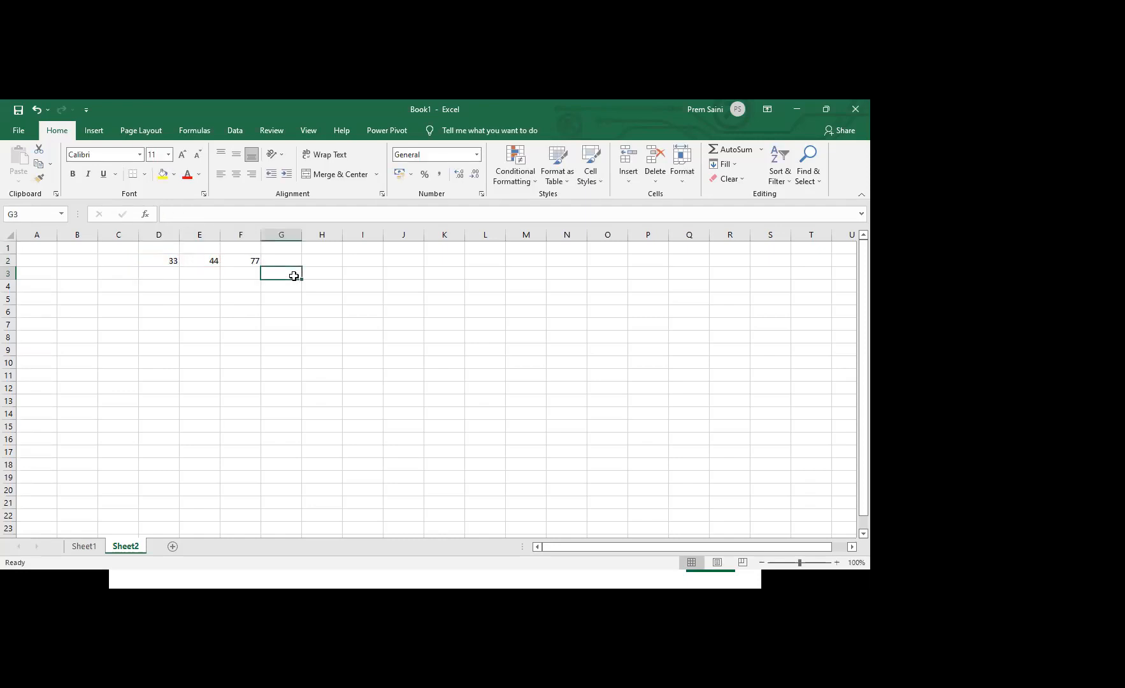
type("=")
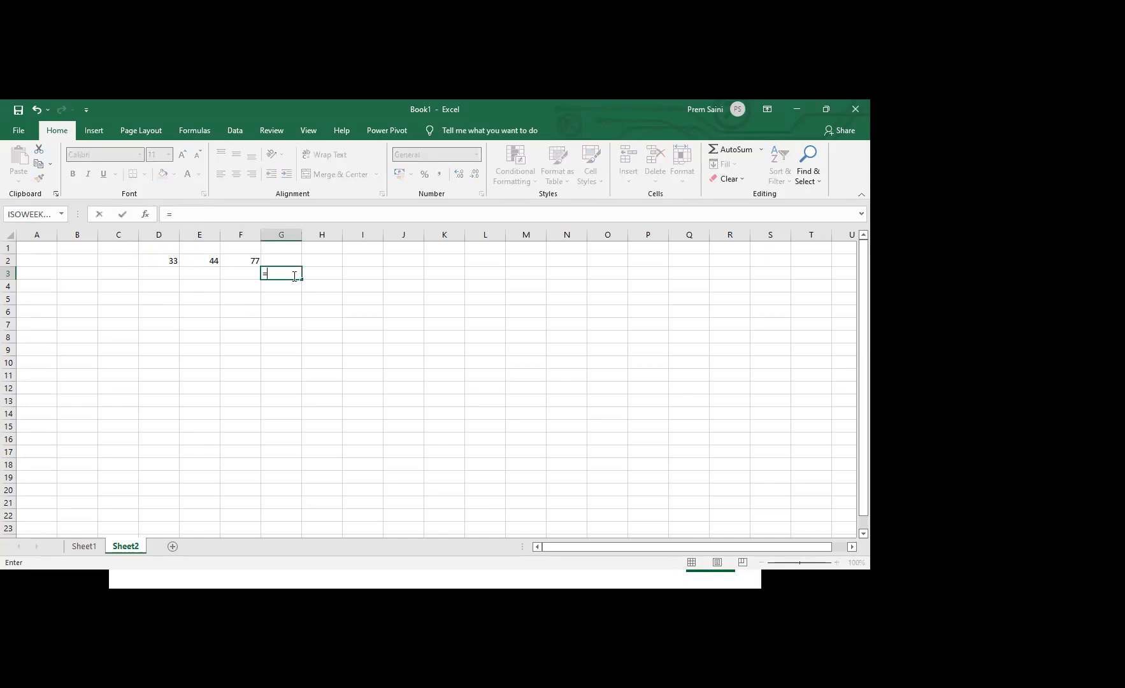
left_click(167, 259)
type("*")
left_click(207, 258)
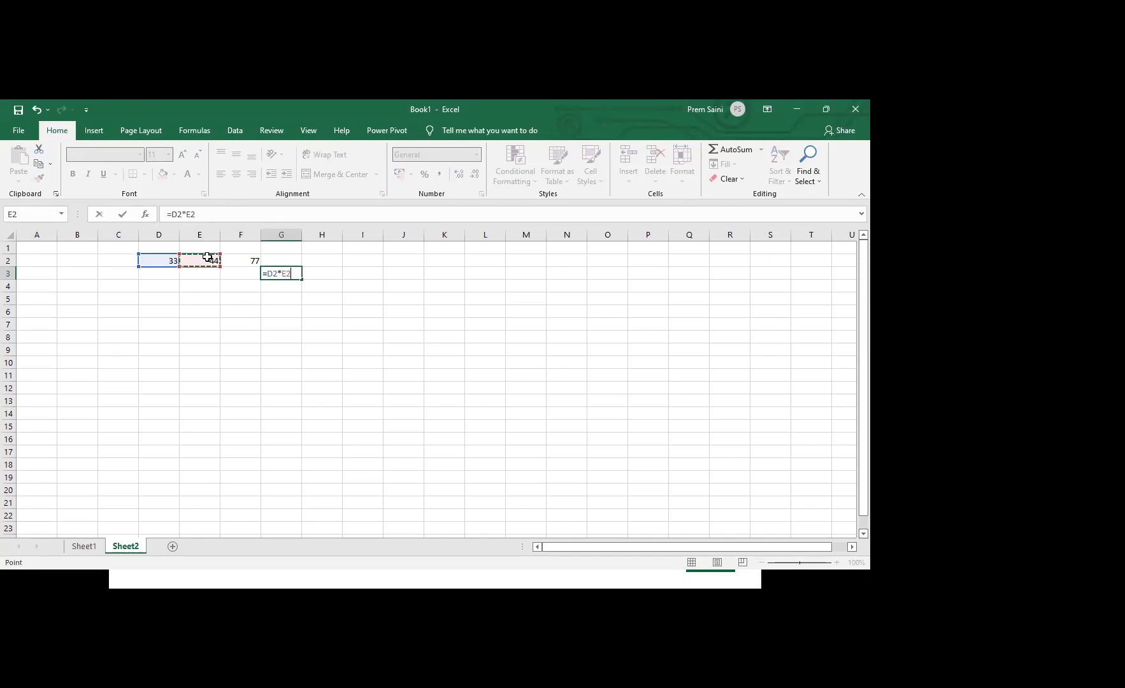
key("Return")
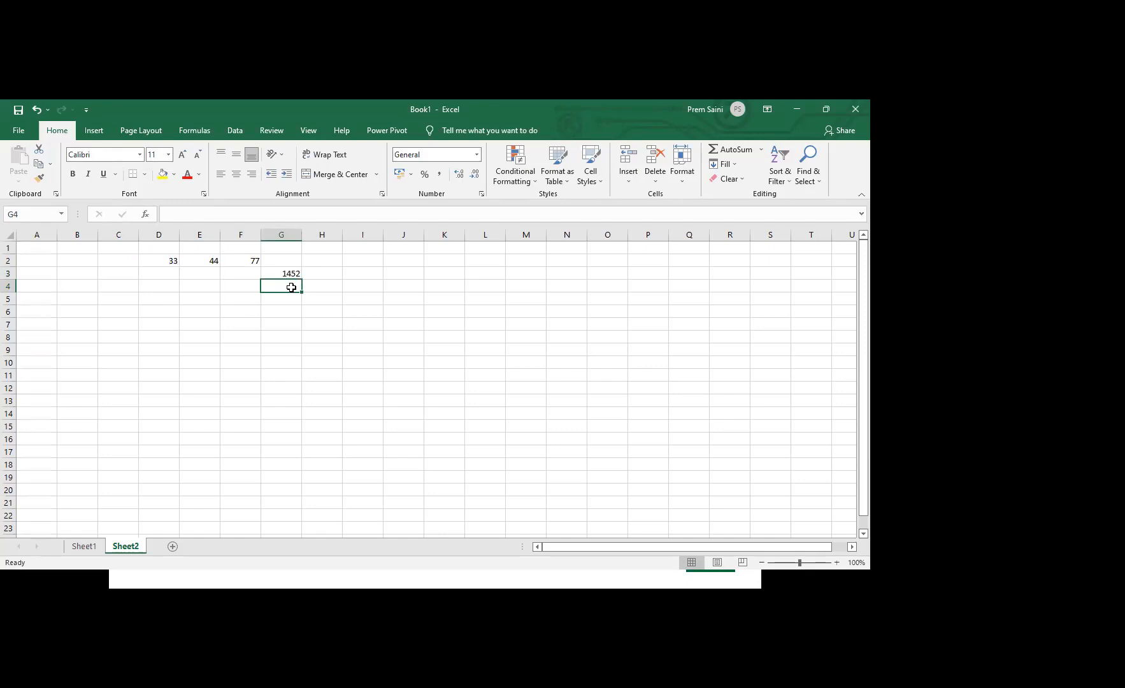
key("Up")
key("Up")
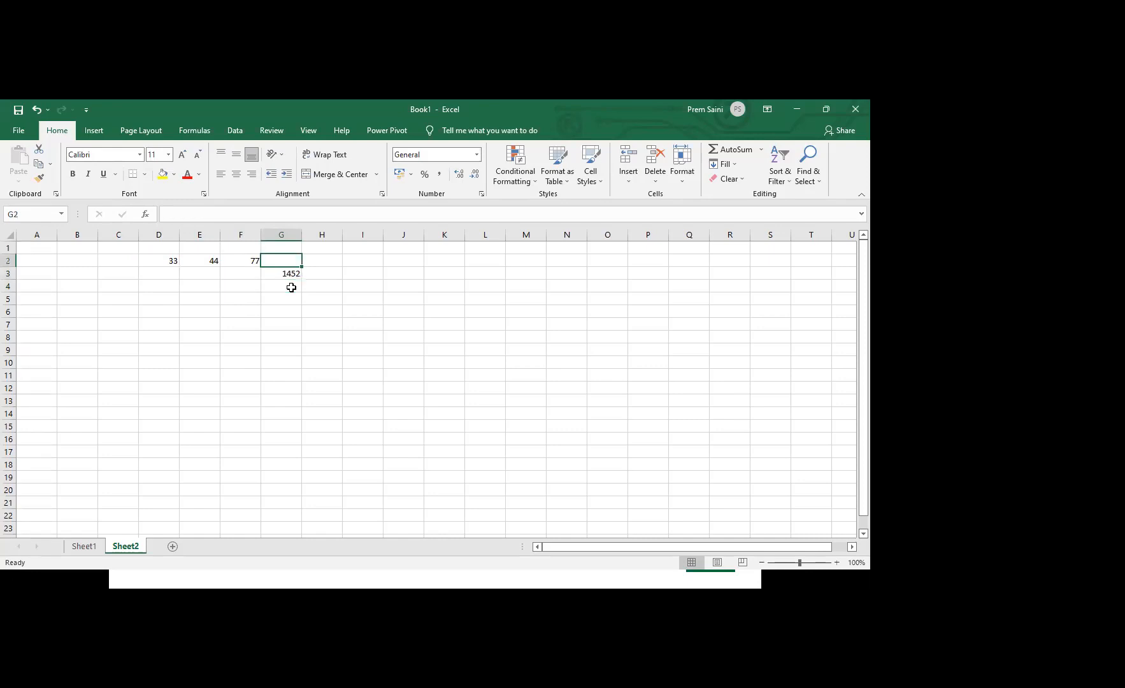
key("Right")
key("Right")
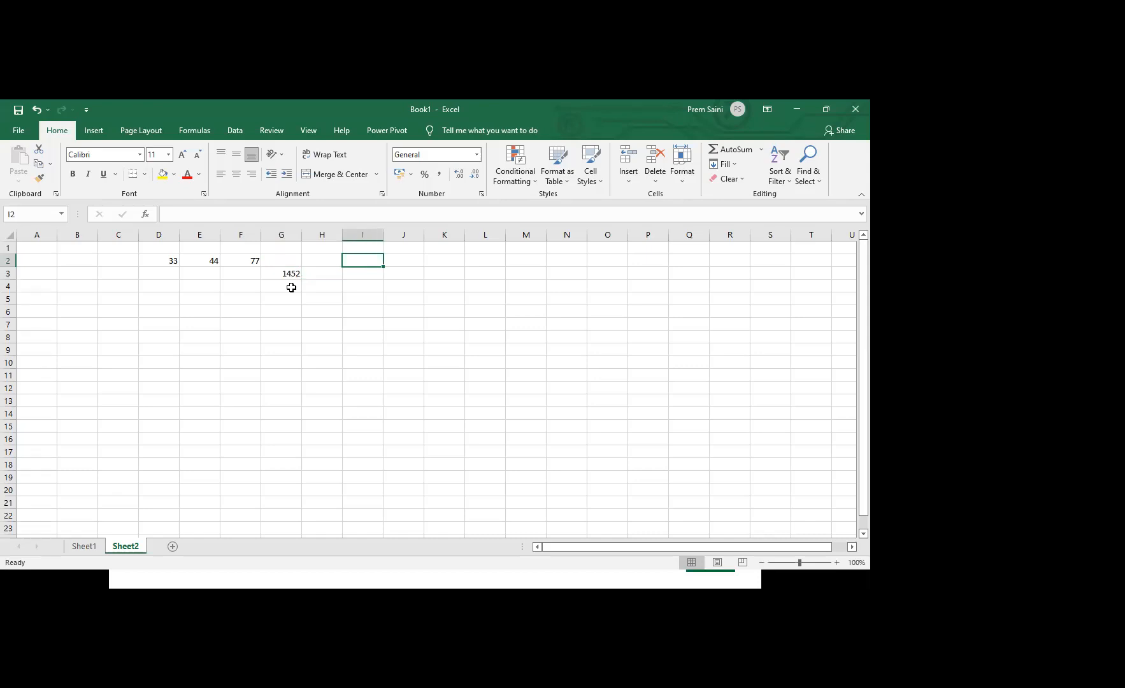
Replace the formula in cell F2 with the SUM function using two separate arguments, =SUM(D2,E2)
left_click(252, 261)
type("=sum")
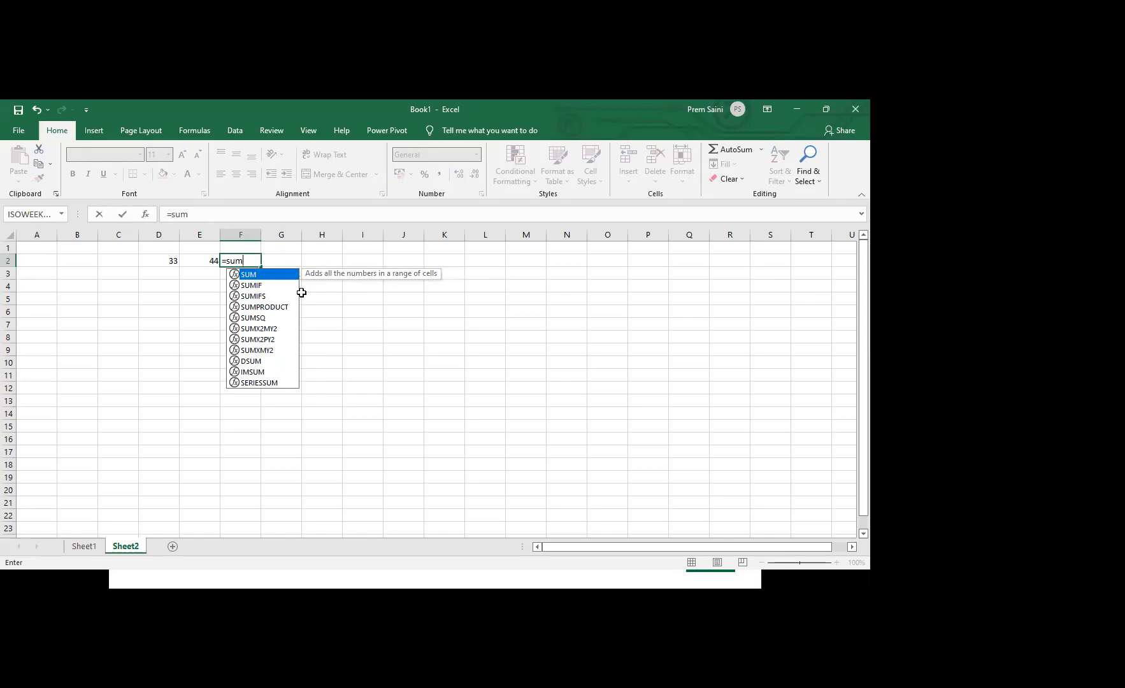
key("Tab")
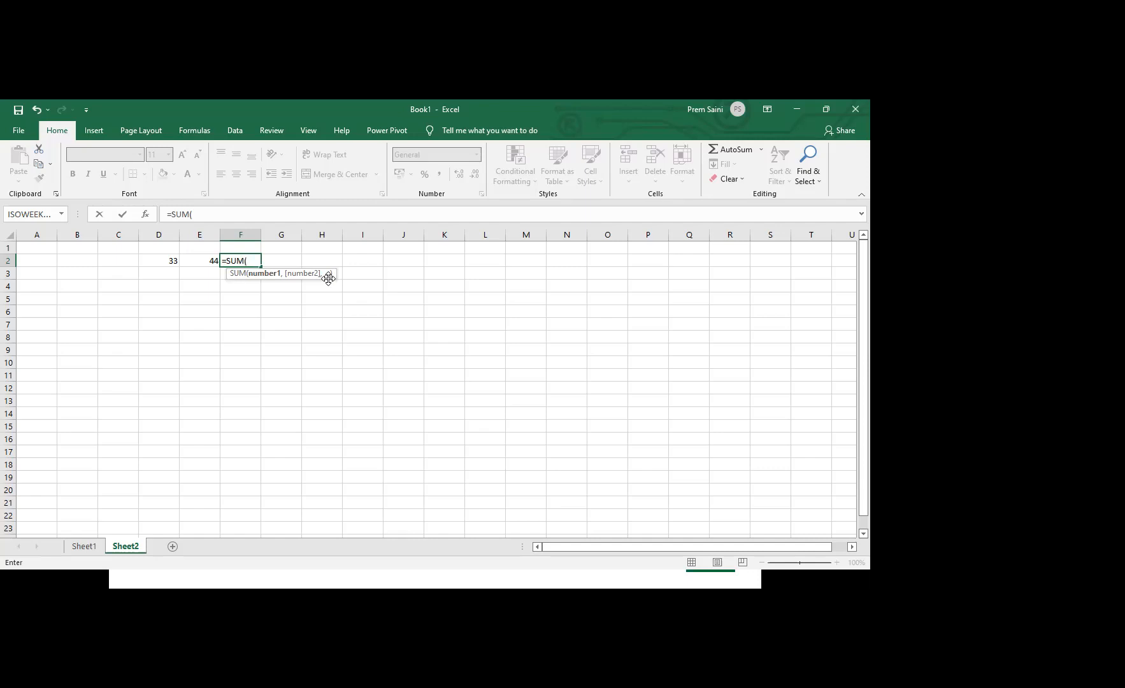
left_click(165, 260)
type(",")
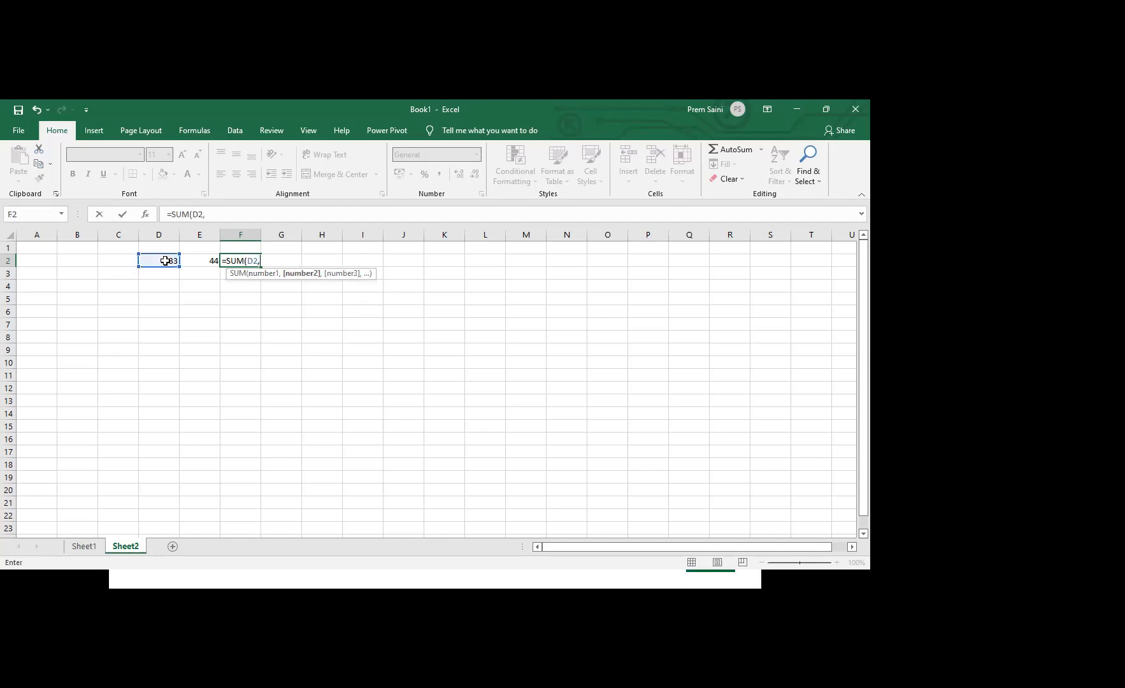
left_click(198, 260)
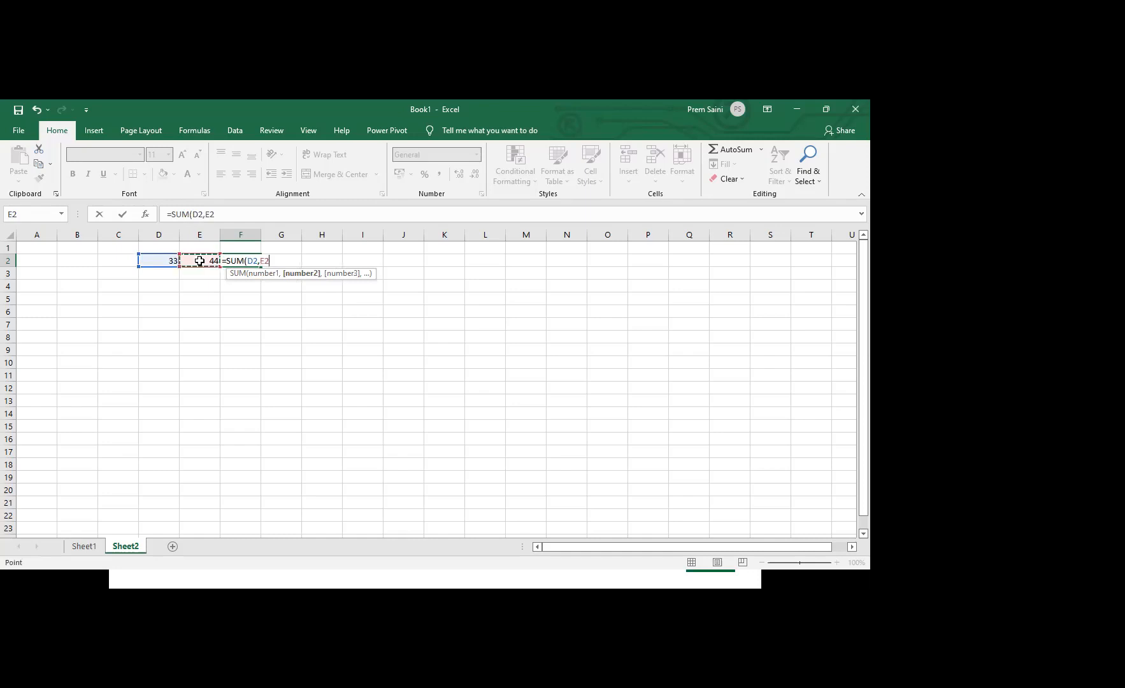
type(")")
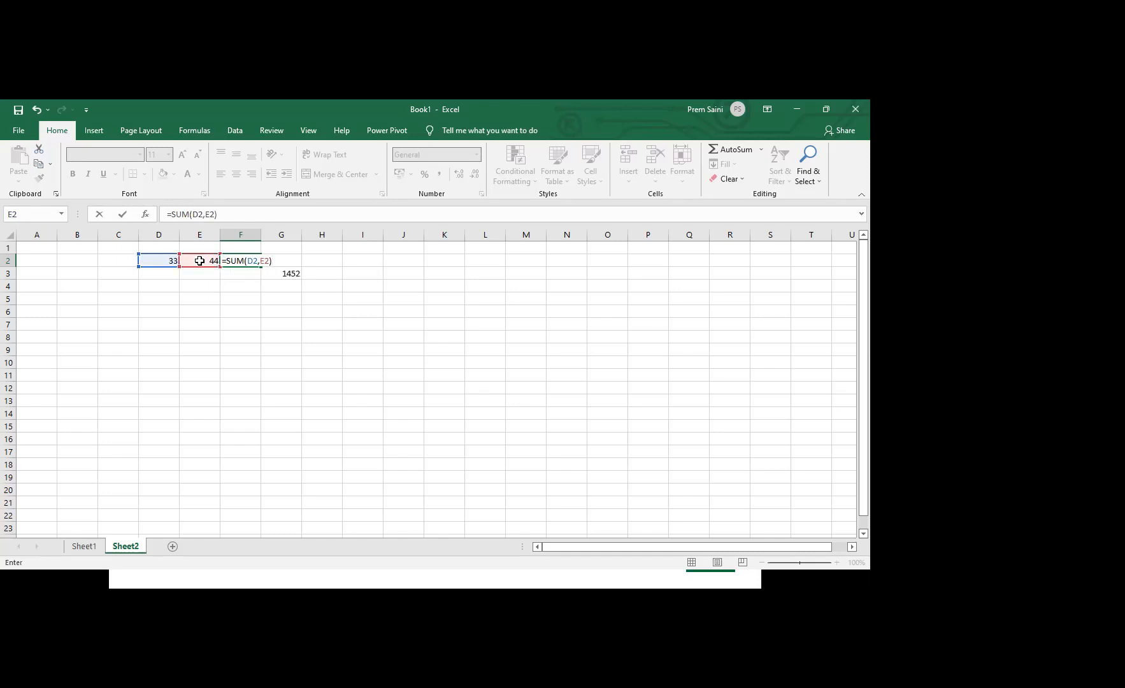
key("Return")
Rewrite the sum in cell F2 with a cell range, =SUM(D2:E2), and reselect the cell
left_click(243, 260)
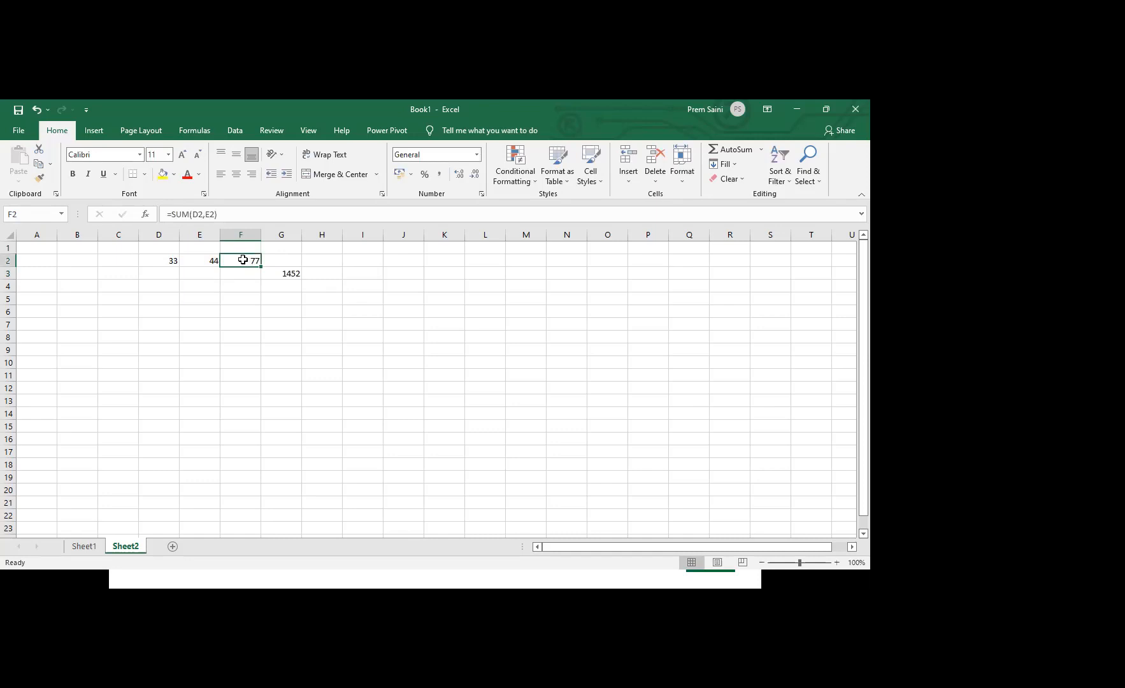
type("=")
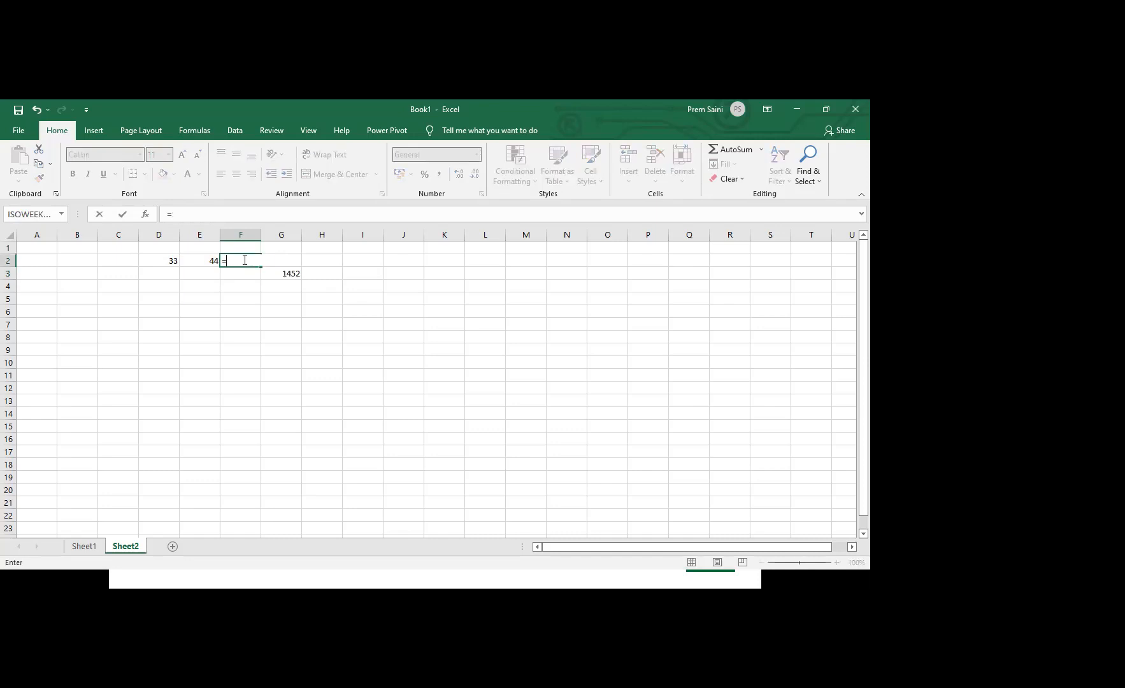
type("sum")
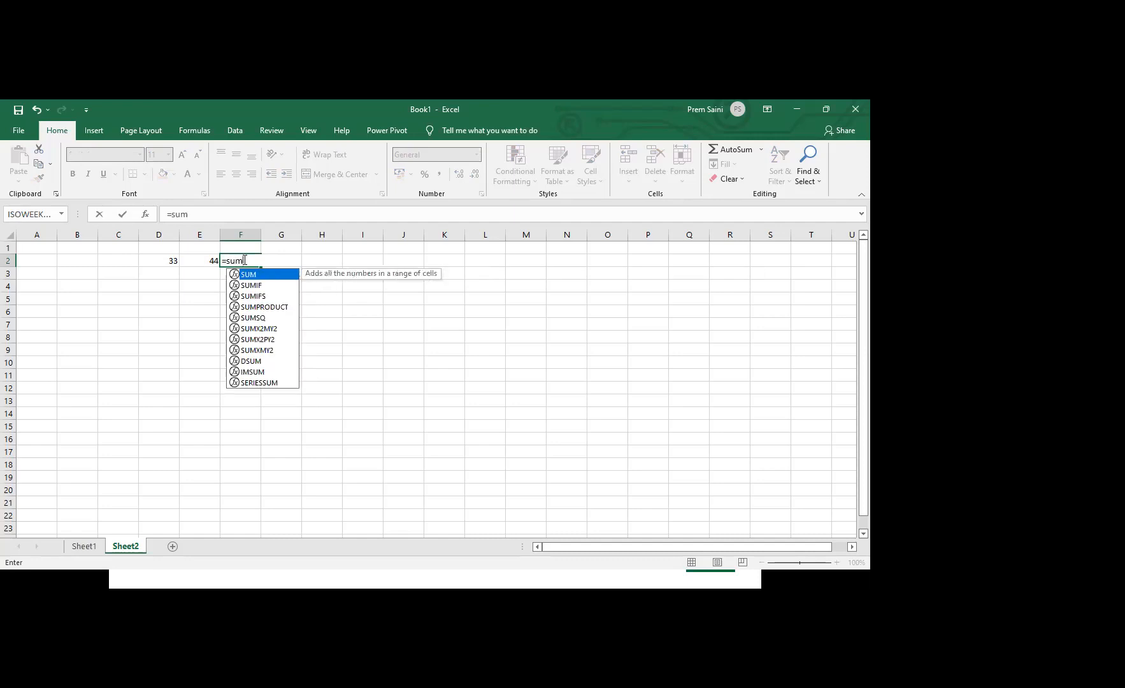
type("(")
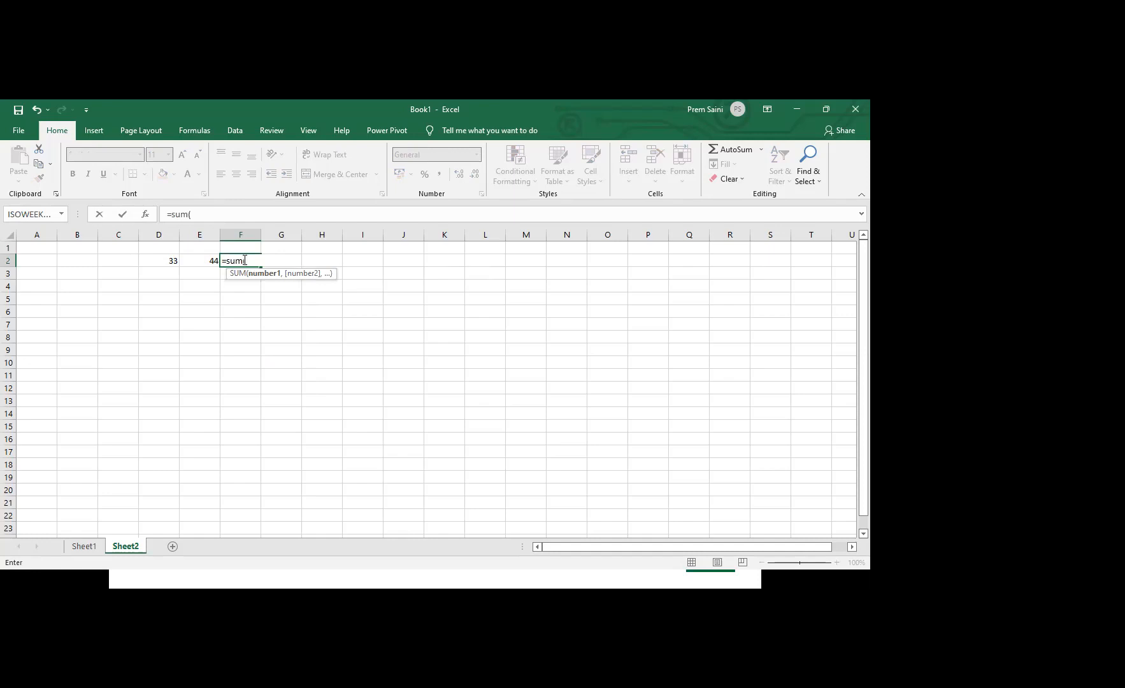
left_click(165, 259)
left_click_drag(165, 259, 193, 260)
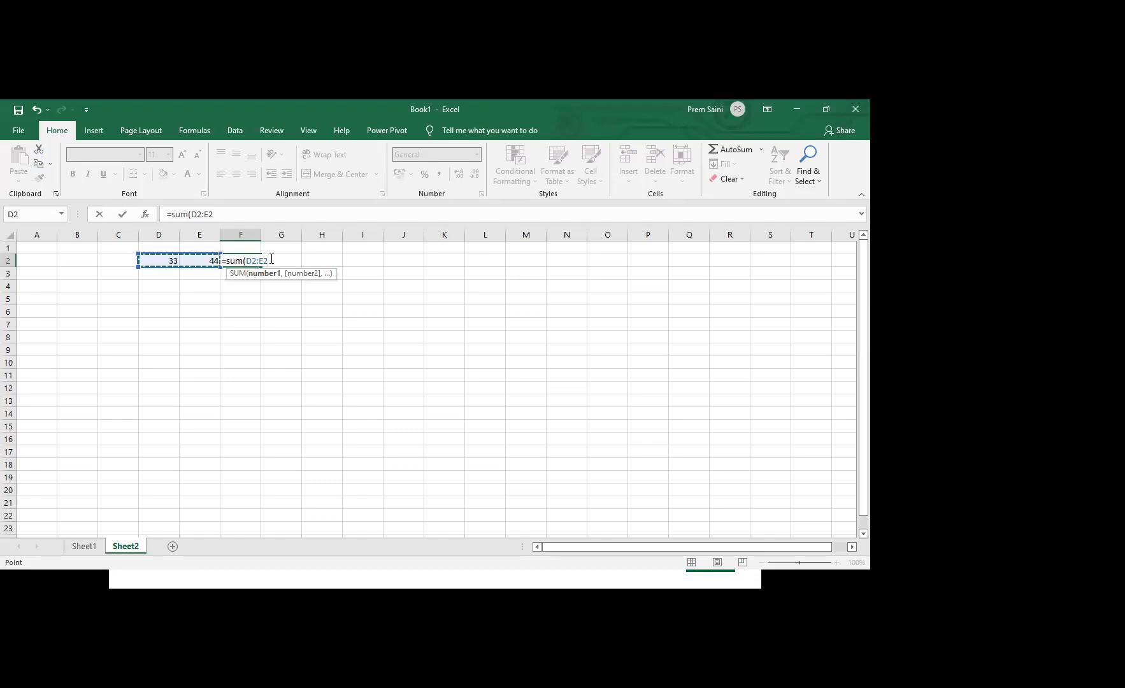
type(")")
key("Return")
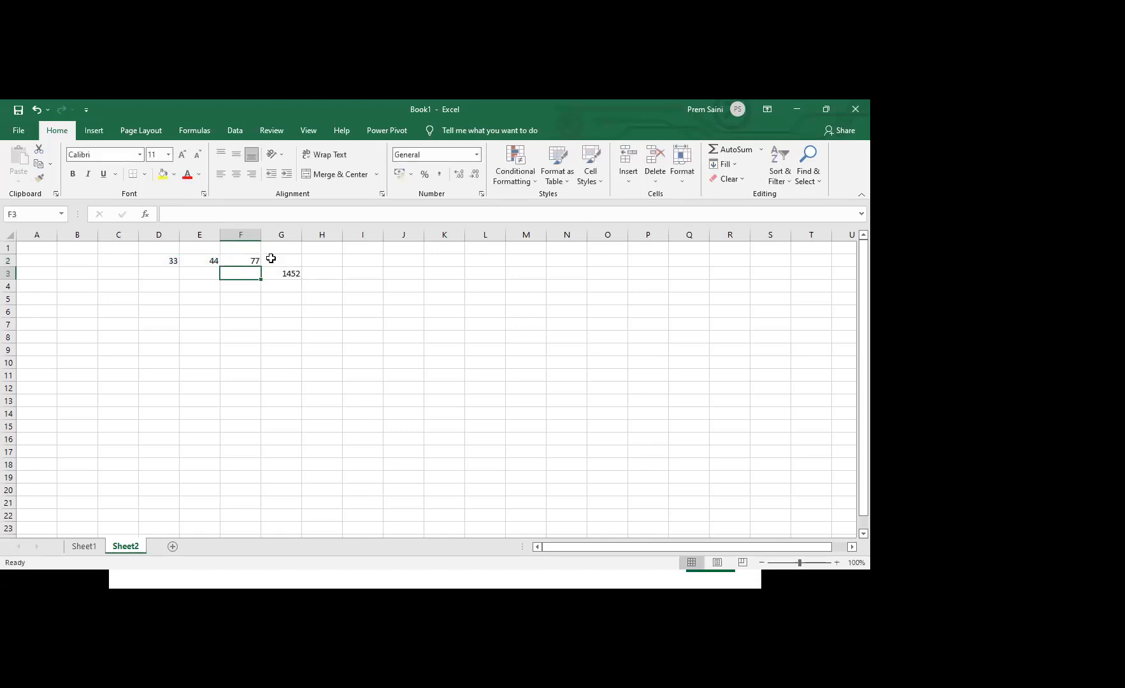
key("Up")
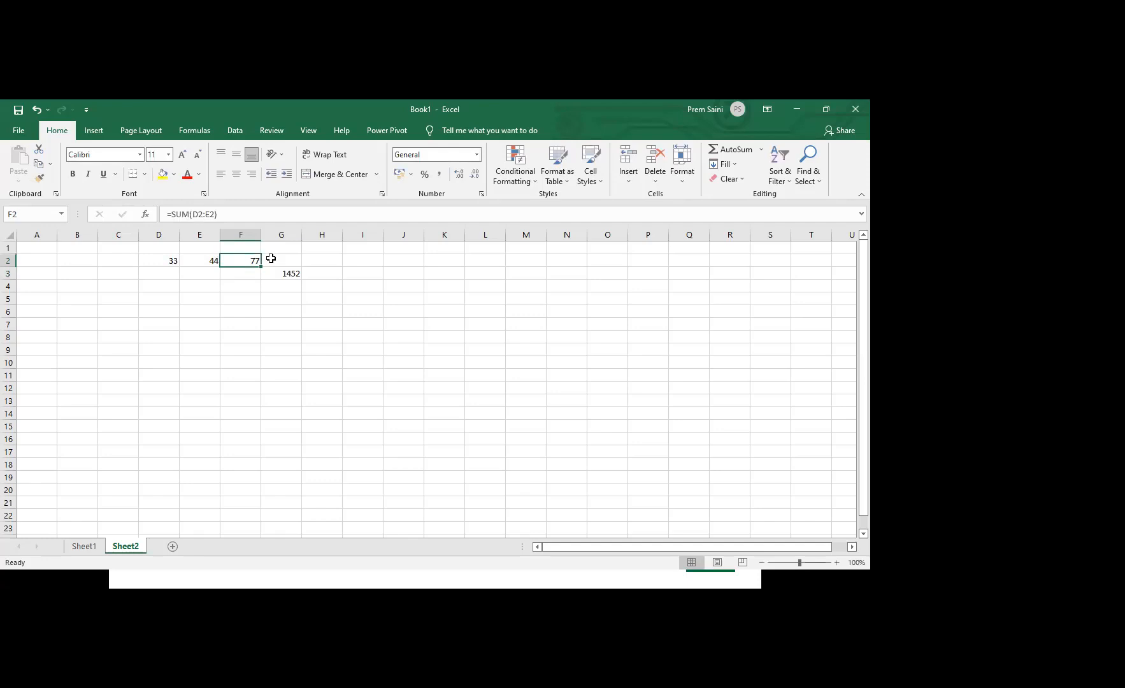
key("Left")
key("Right")
key("Left")
key("Right")
key("Down")
key("Up")
key("Right")
key("Right")
key("Down")
key("Left")
key("Left")
key("Up")
key("Down")
key("Left")
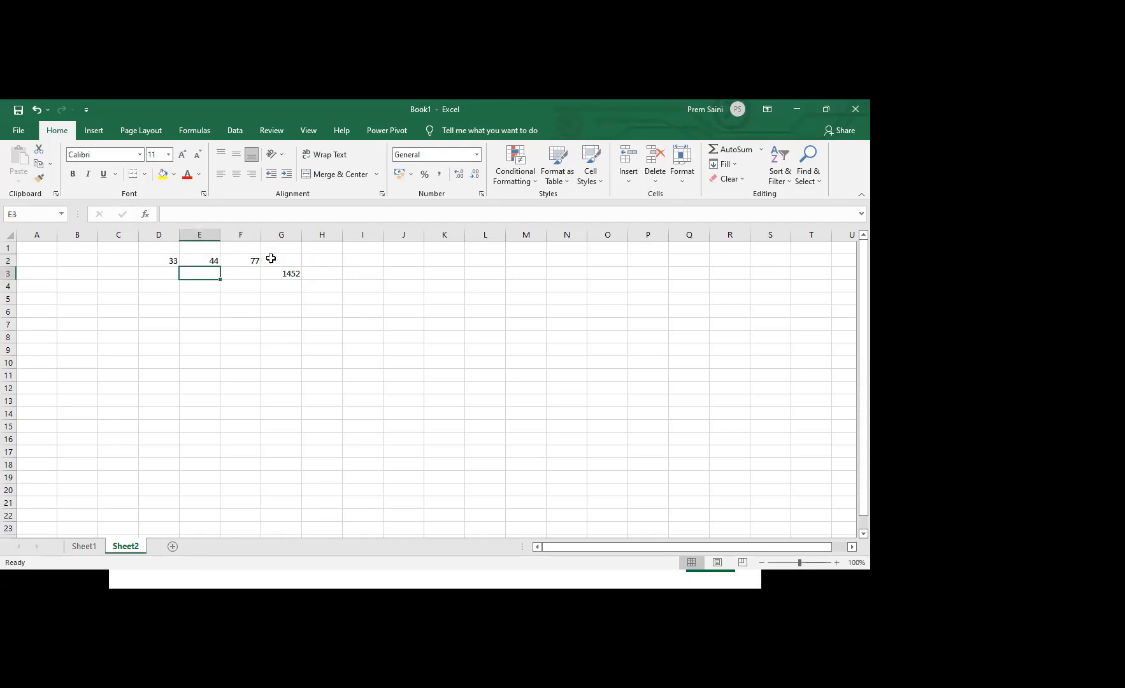
key("Right")
key("Down")
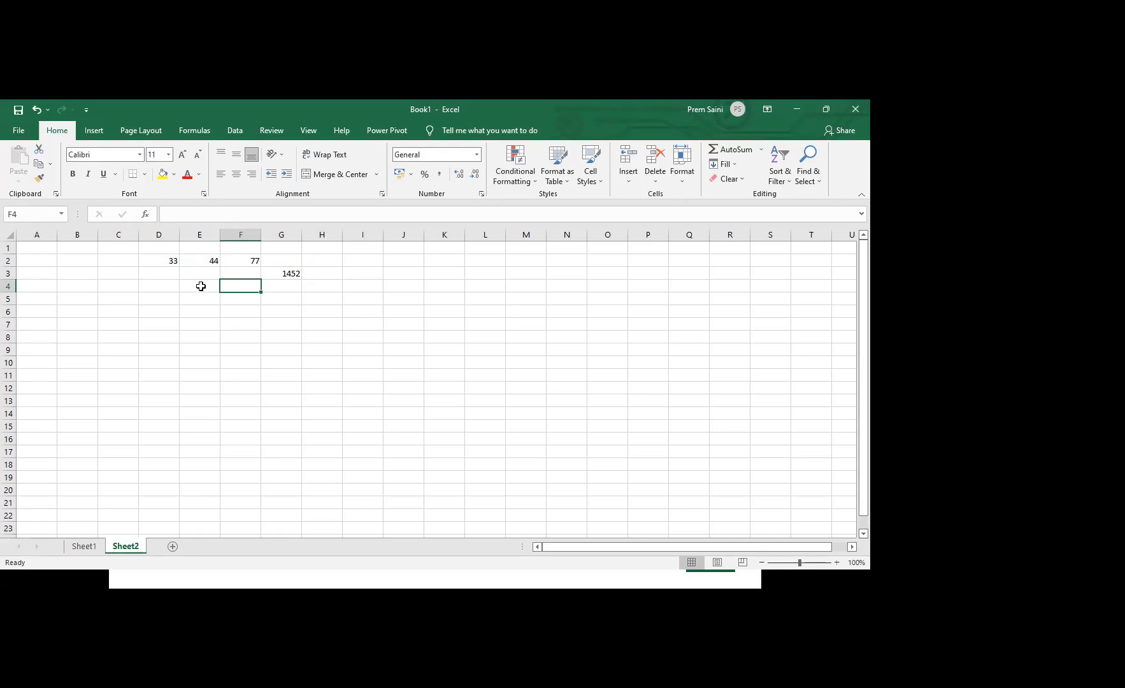
Enter the heading Cell Reference in cell G6
left_click(266, 310)
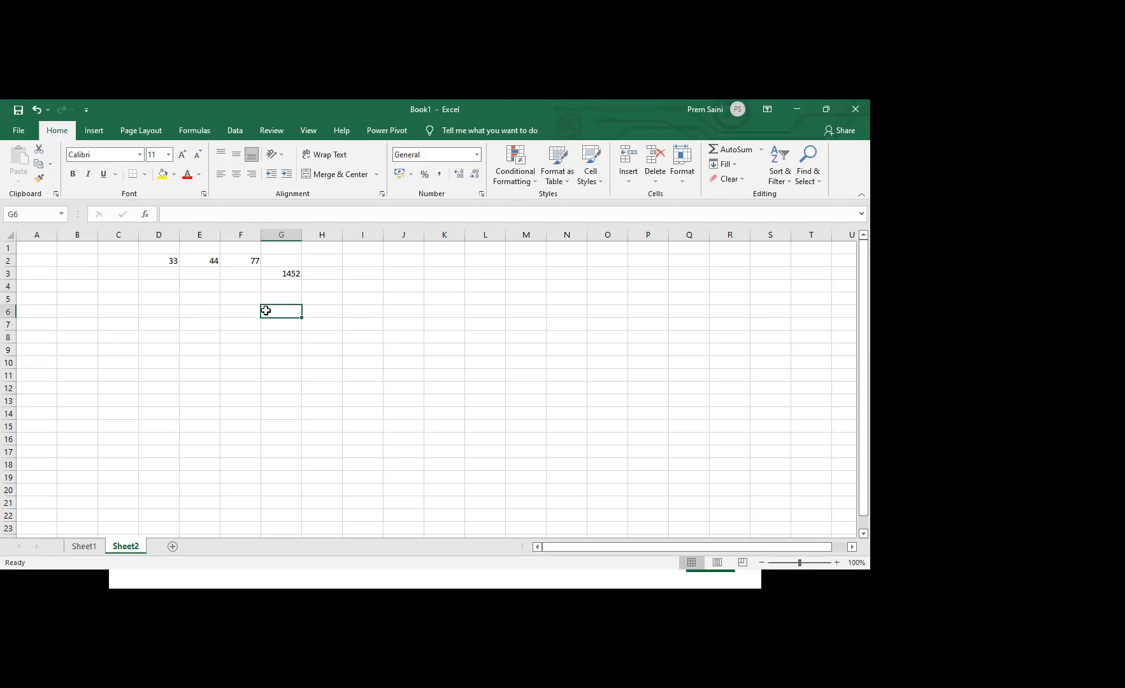
type("Cell")
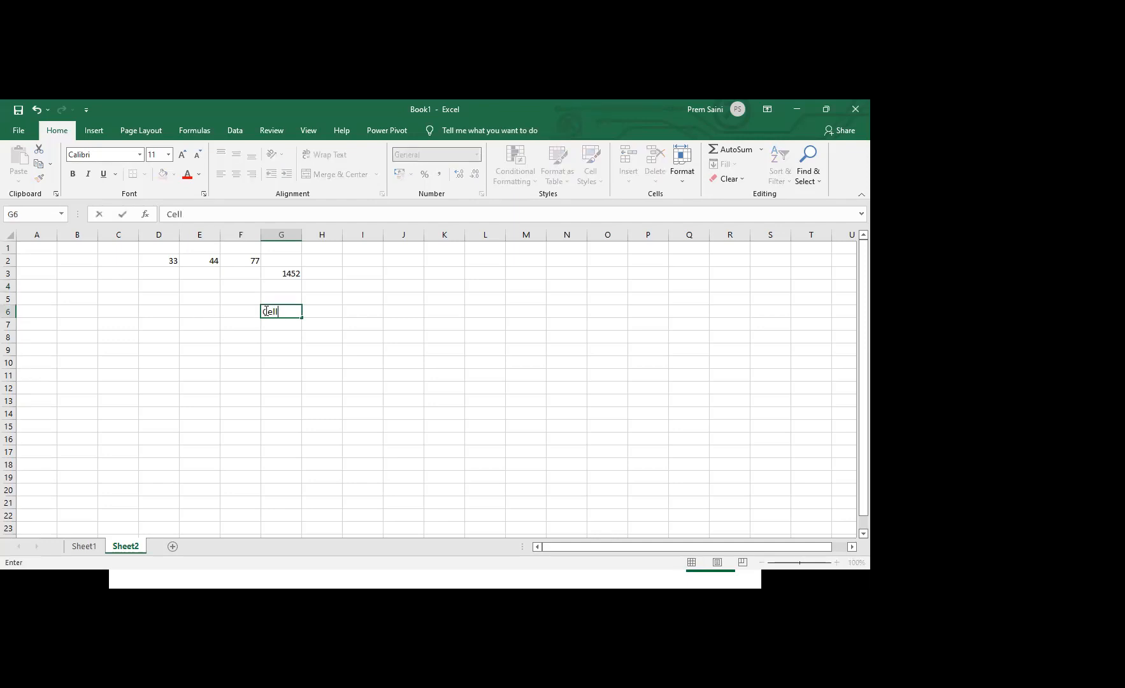
type(" Reference")
key("Return")
List the reference types Relative, Absolute and Mixed in cells G8 to G10, and select G8
key("Down")
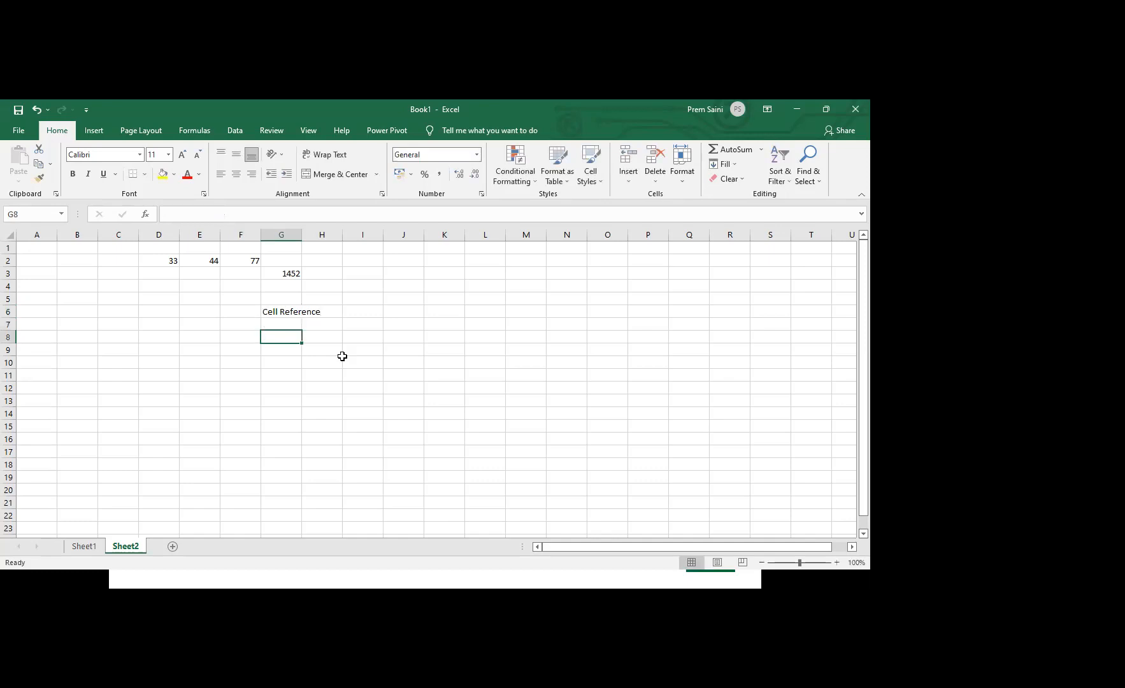
type("Relative")
key("Return")
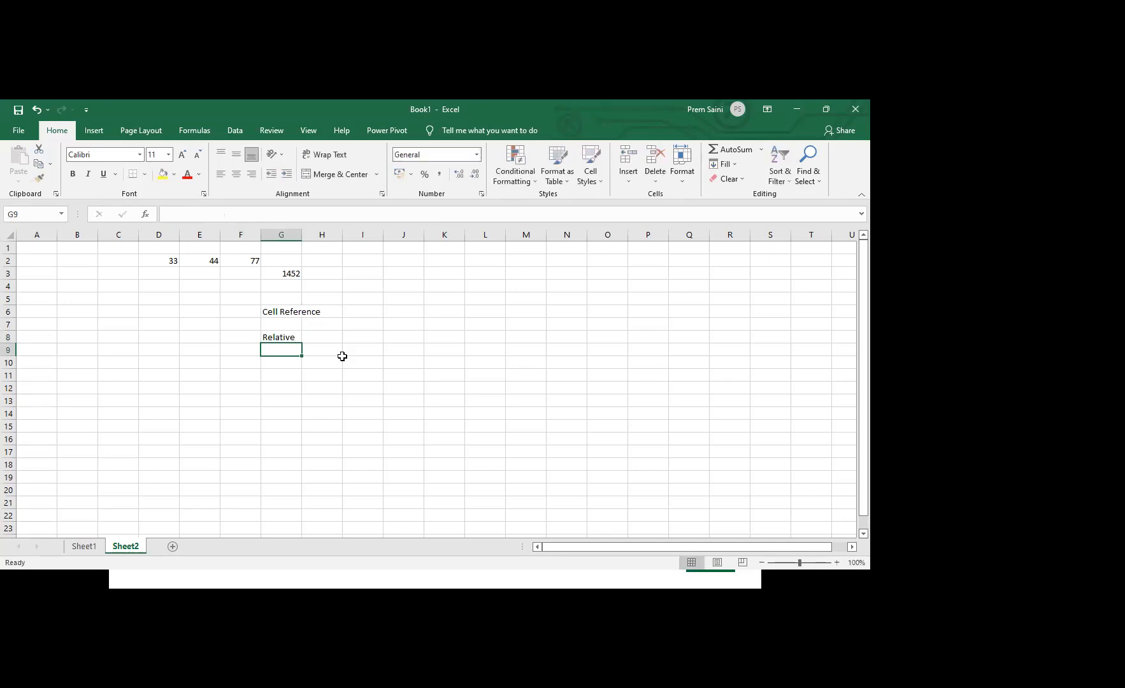
type("Absolute")
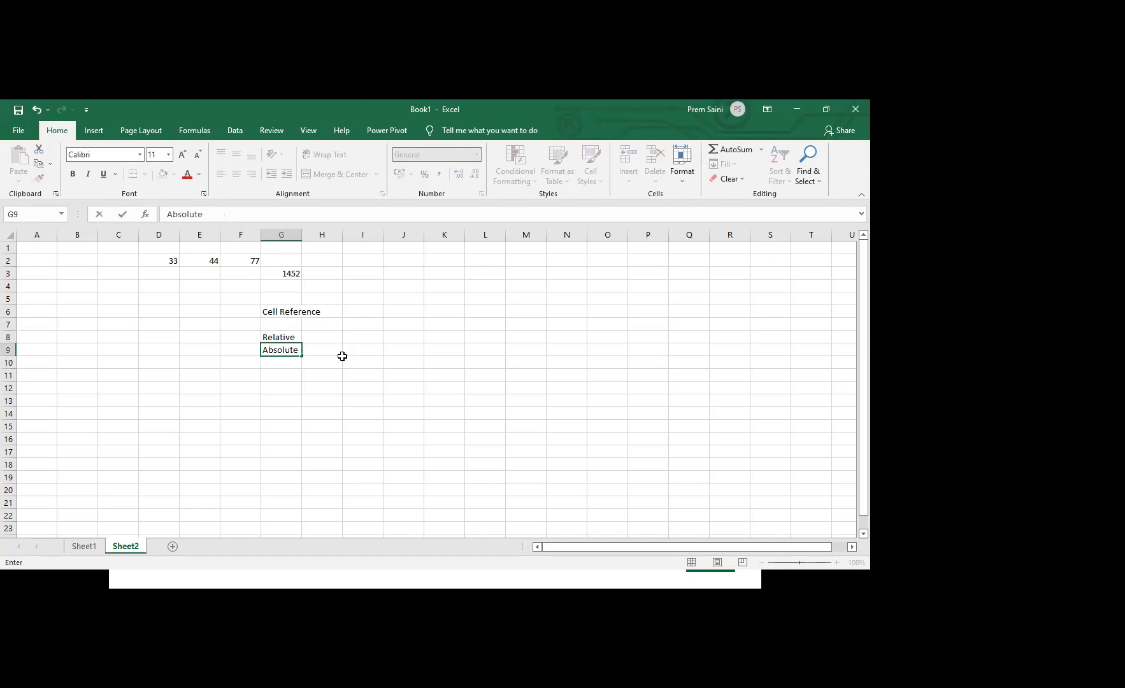
key("Return")
type("Mixed")
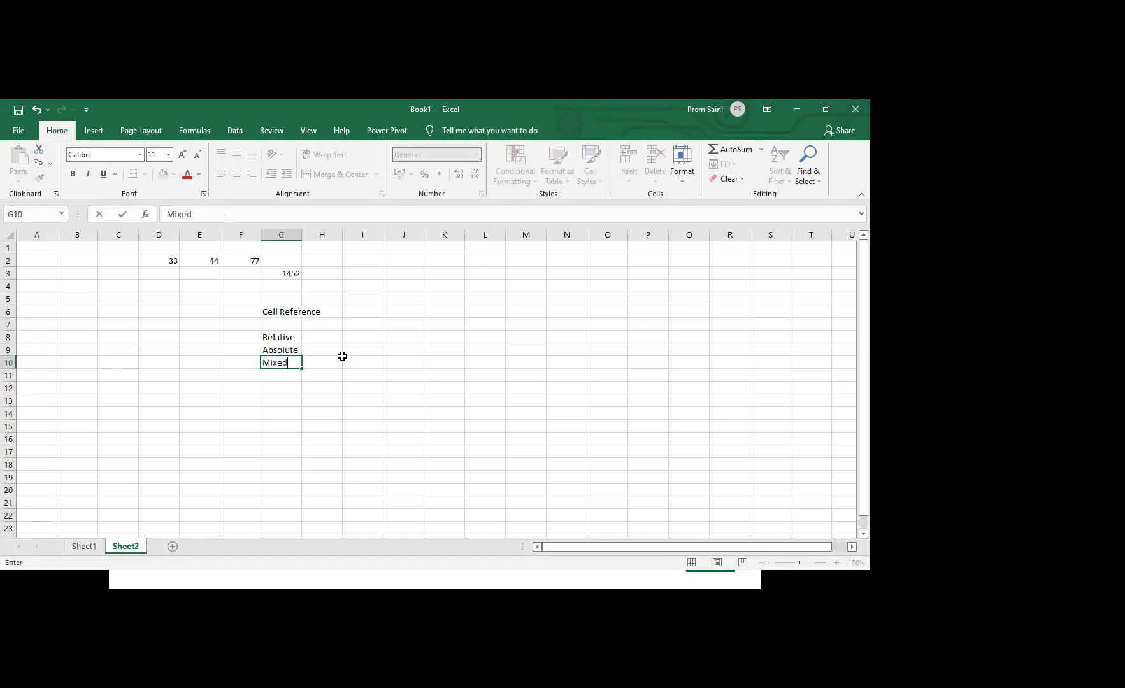
key("Up")
key("Up")
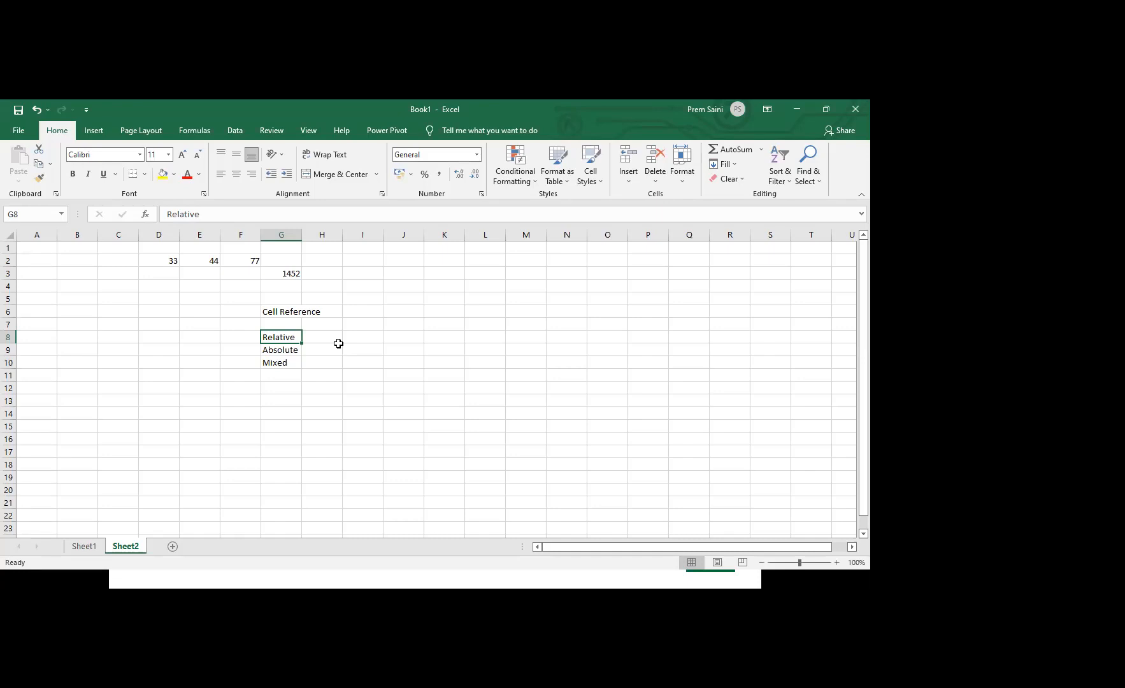
Switch to the workbook named worksheets and open its REFERENCE sheet
key("alt+Tab")
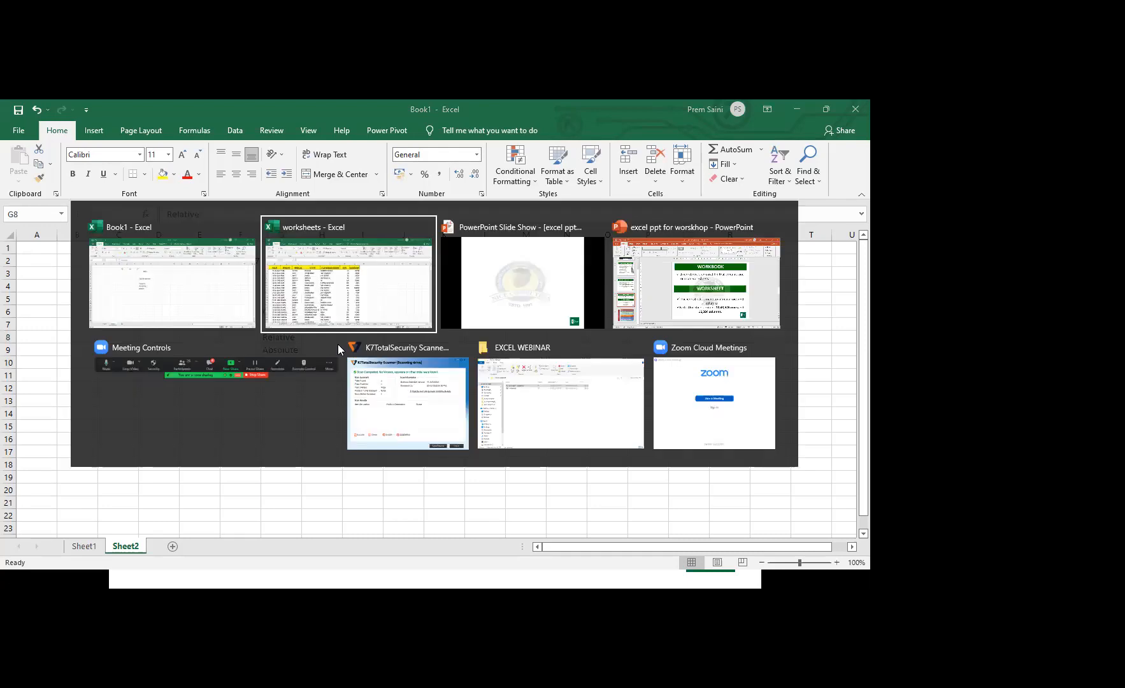
left_click(101, 551)
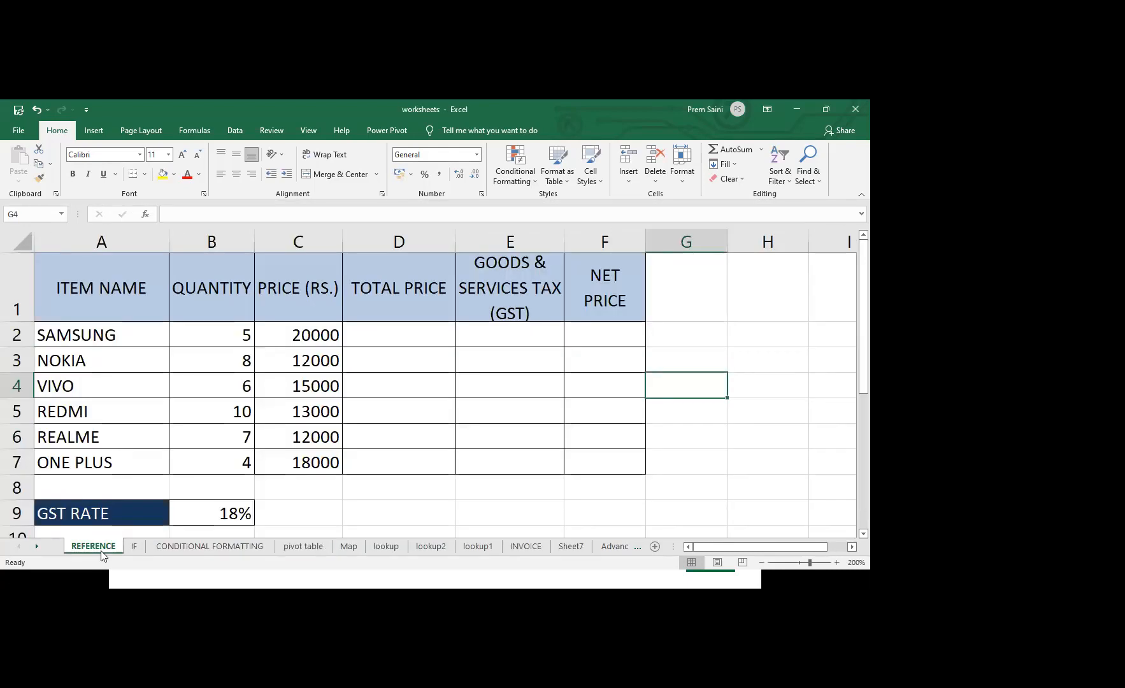
Enter the Total Price formula =B2*C2 in cell D2 to multiply quantity by price, and reselect the cell
left_click(445, 340)
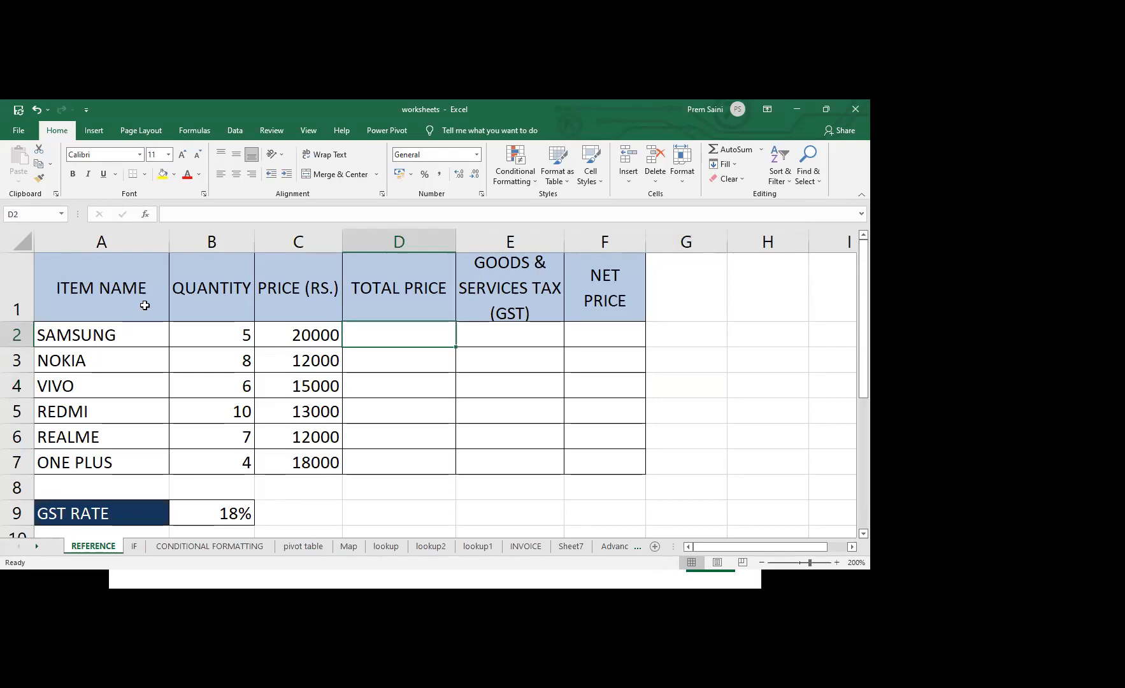
left_click(111, 342)
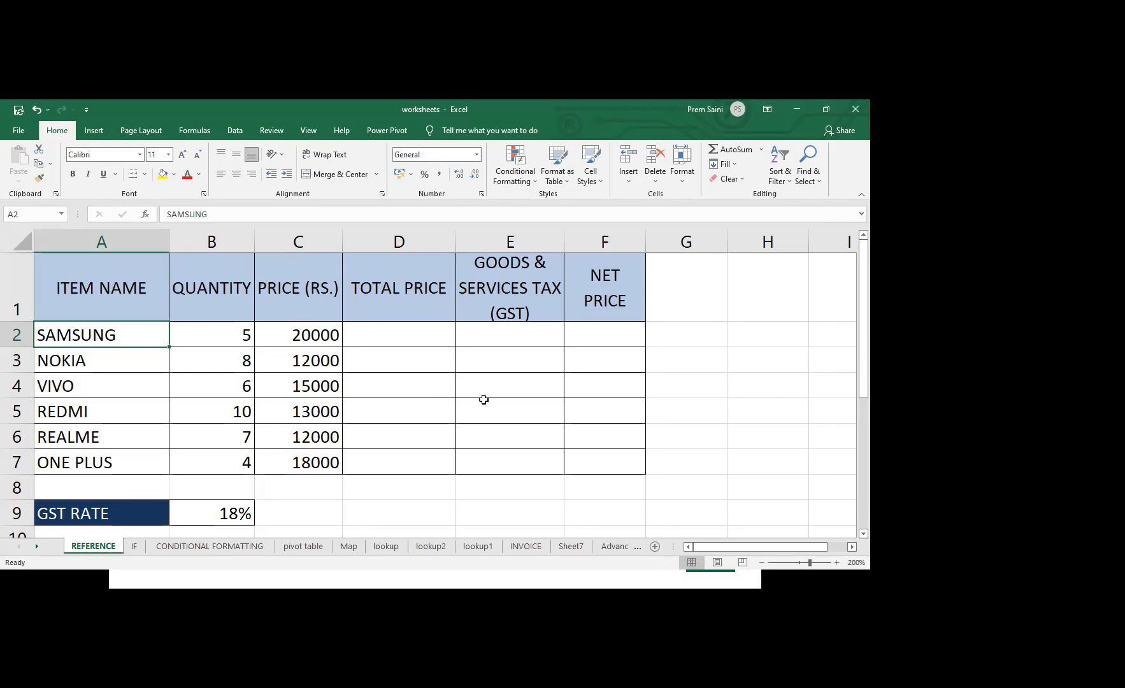
left_click(390, 331)
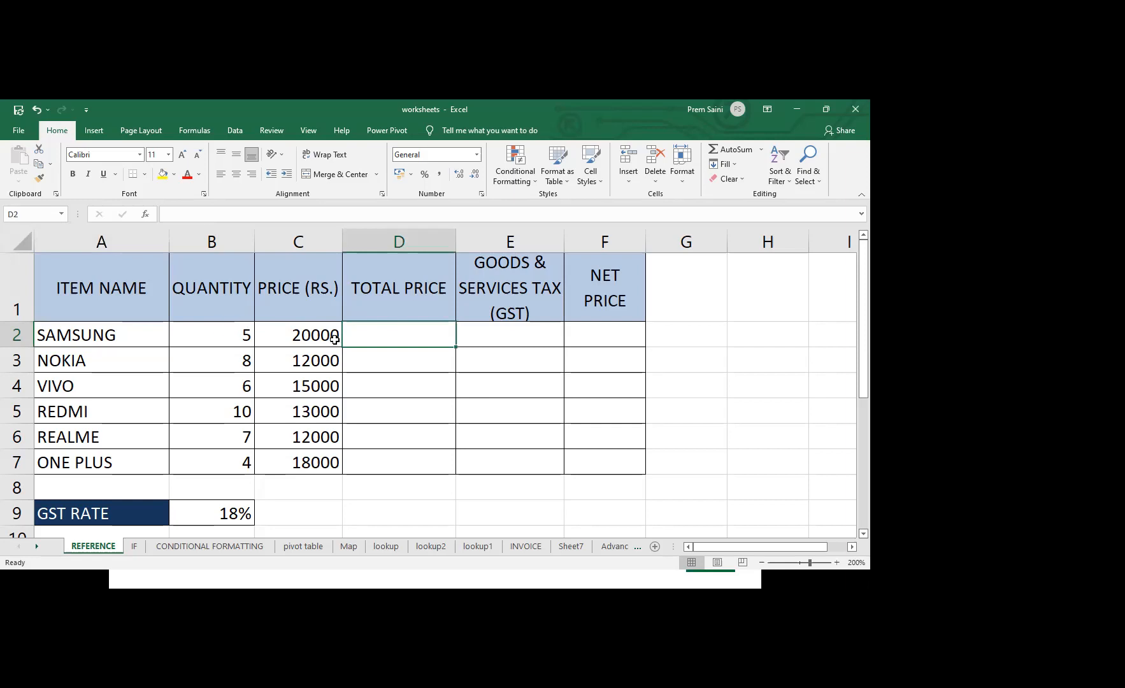
type("=")
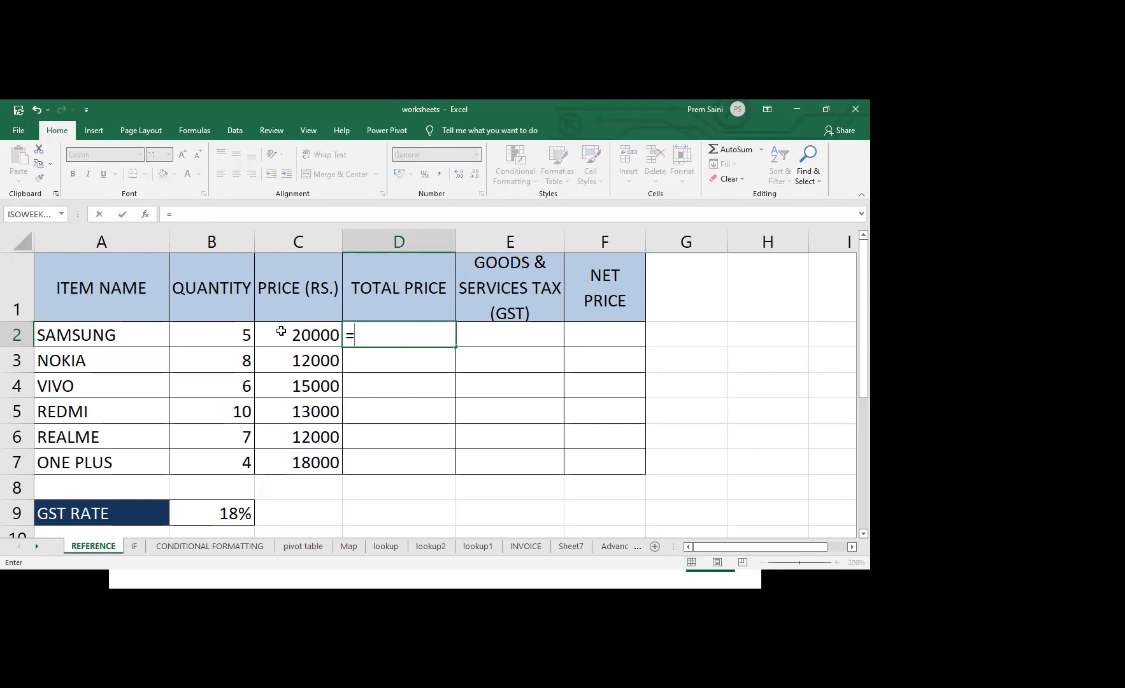
left_click(233, 335)
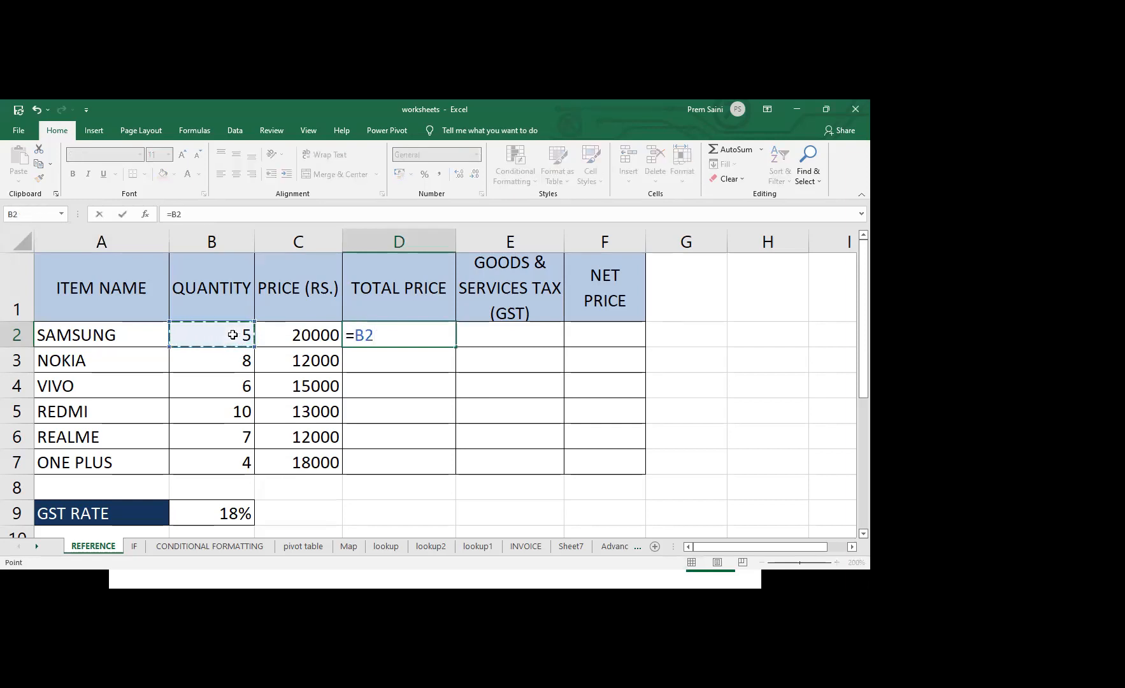
type("*")
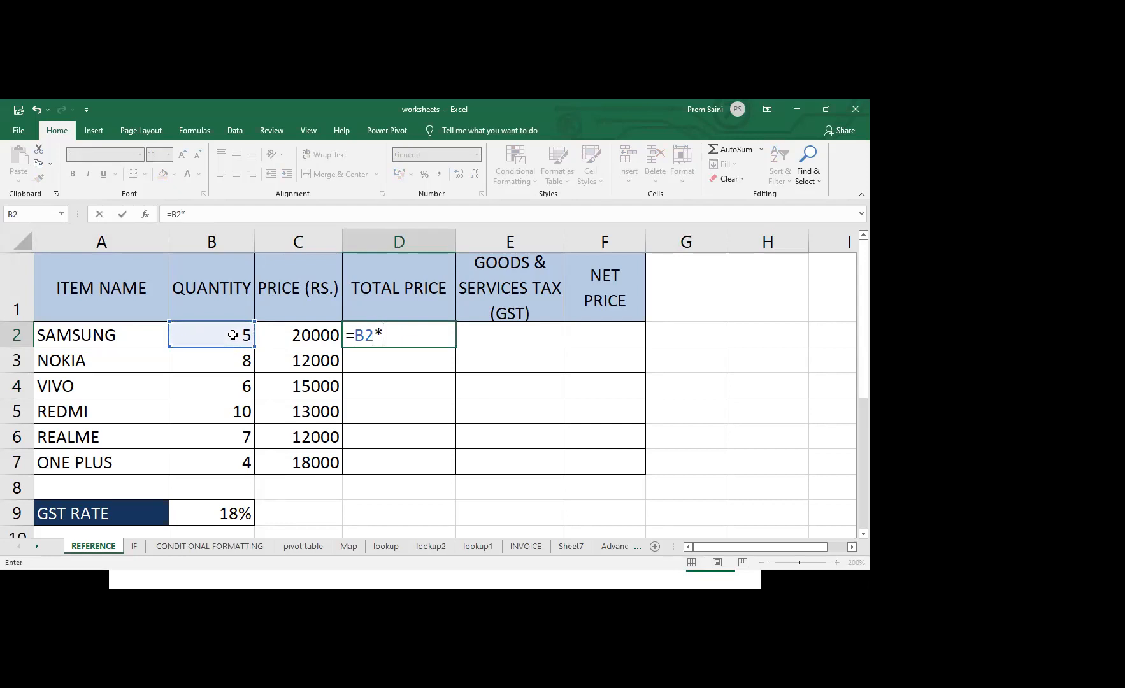
left_click(304, 333)
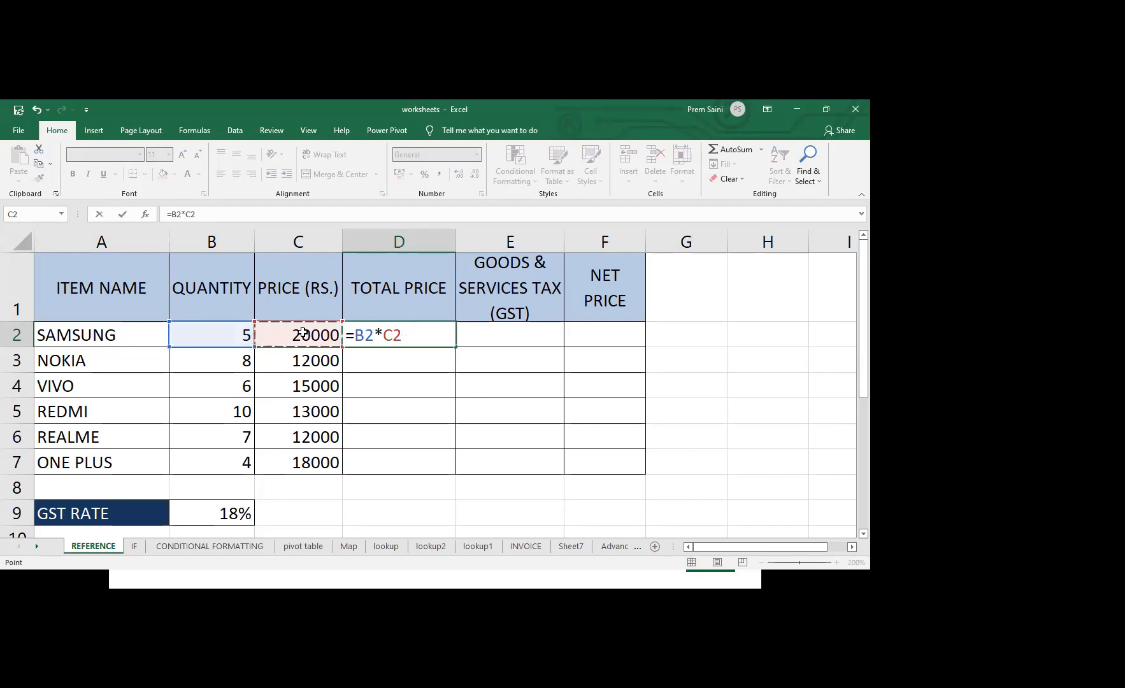
key("Return")
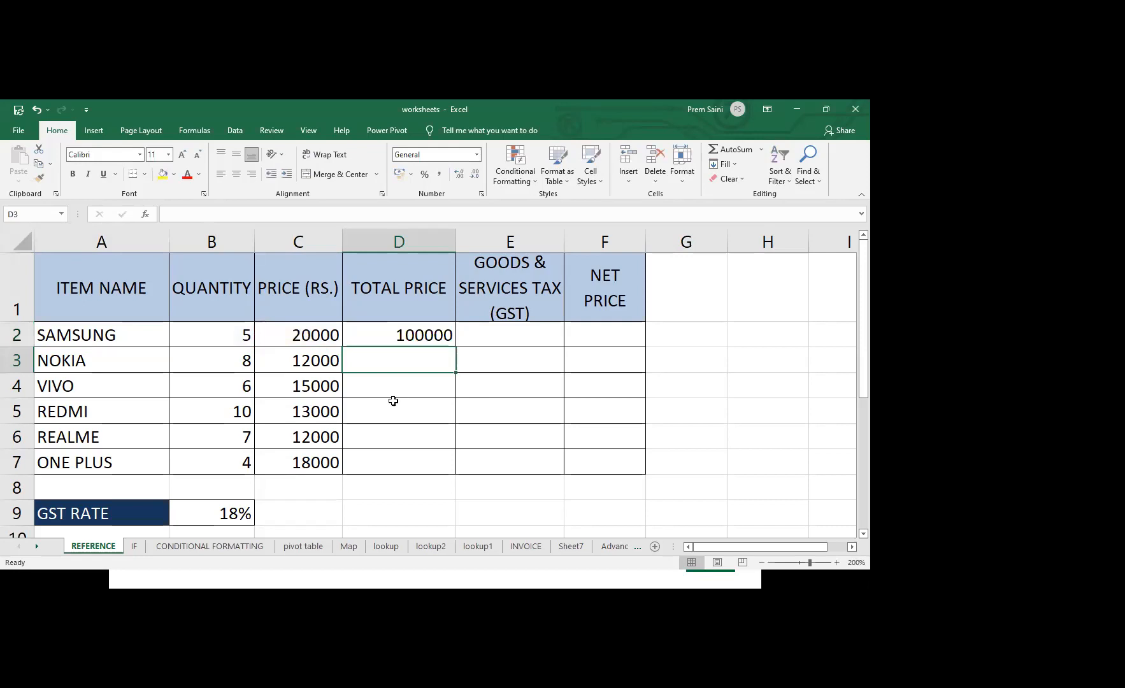
left_click(422, 334)
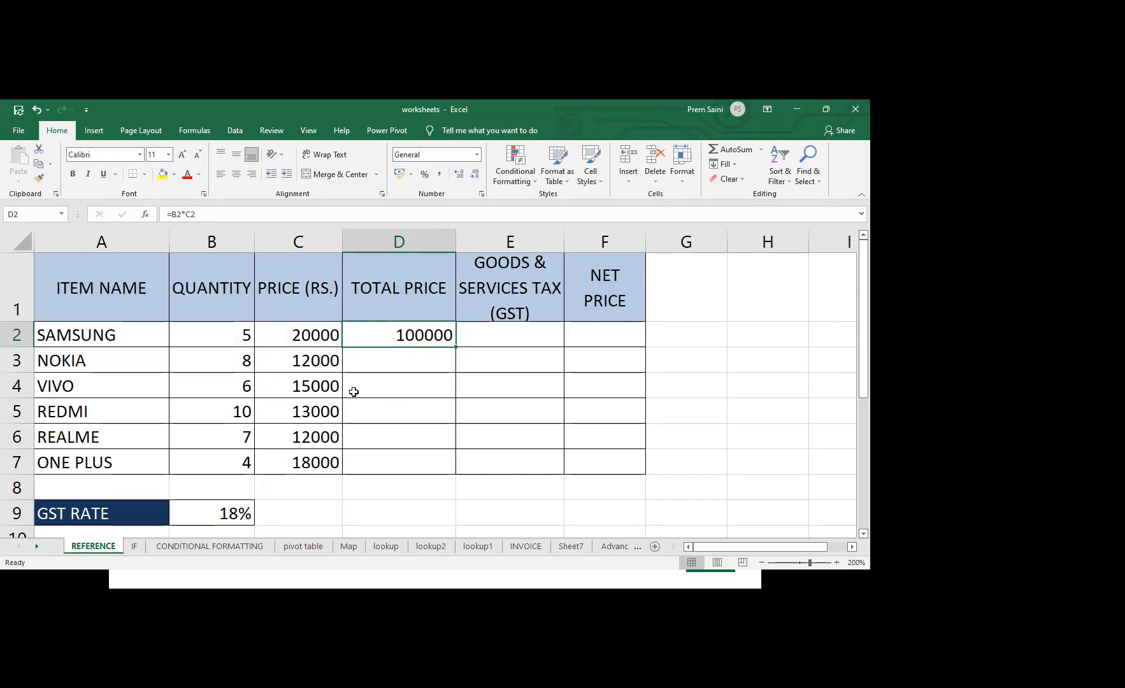
Enter the formula =B3*C3 in cell D3 for the Nokia row, and clear the cell again
left_click(389, 362)
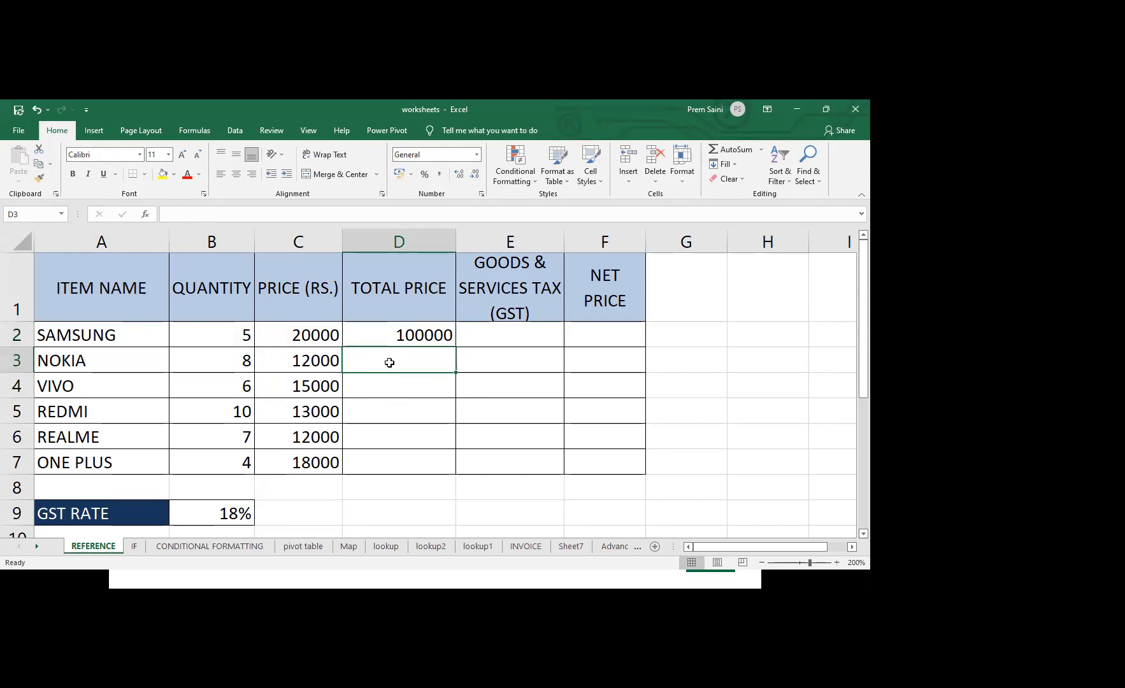
type("=")
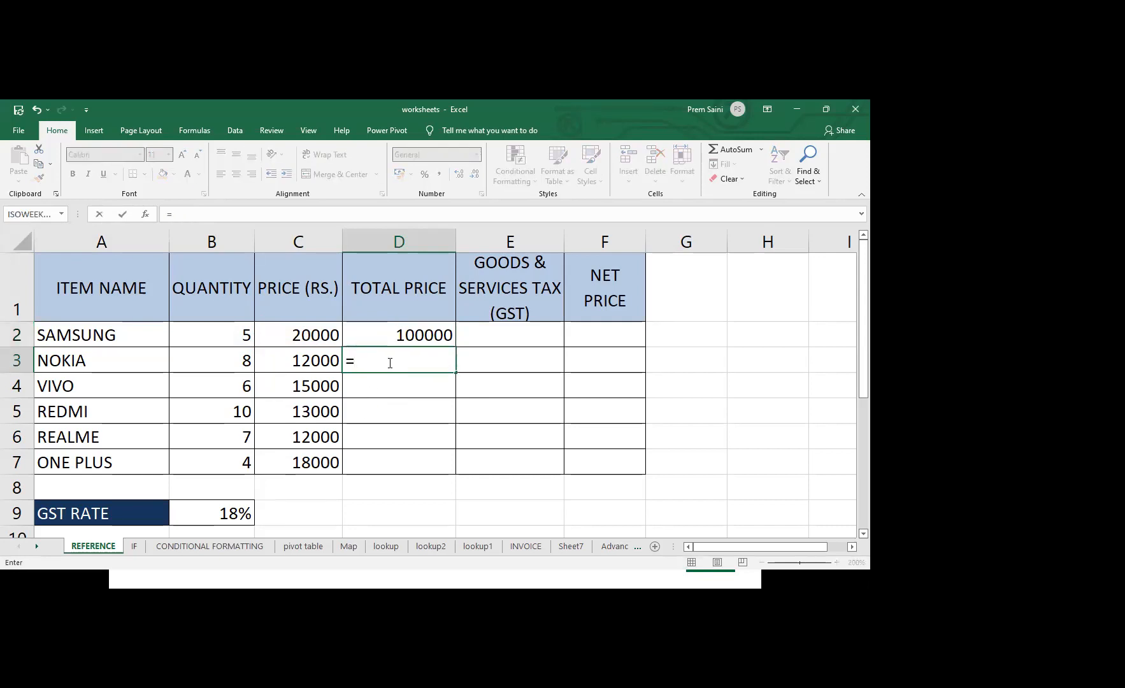
left_click(240, 361)
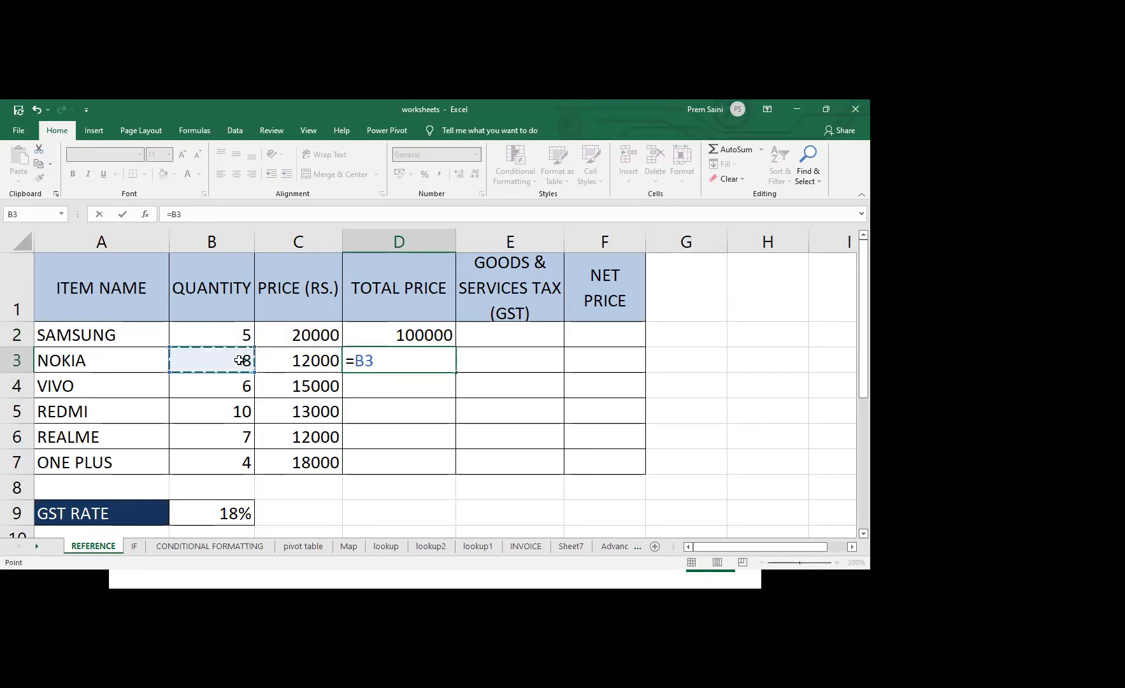
type("*")
left_click(294, 362)
key("Return")
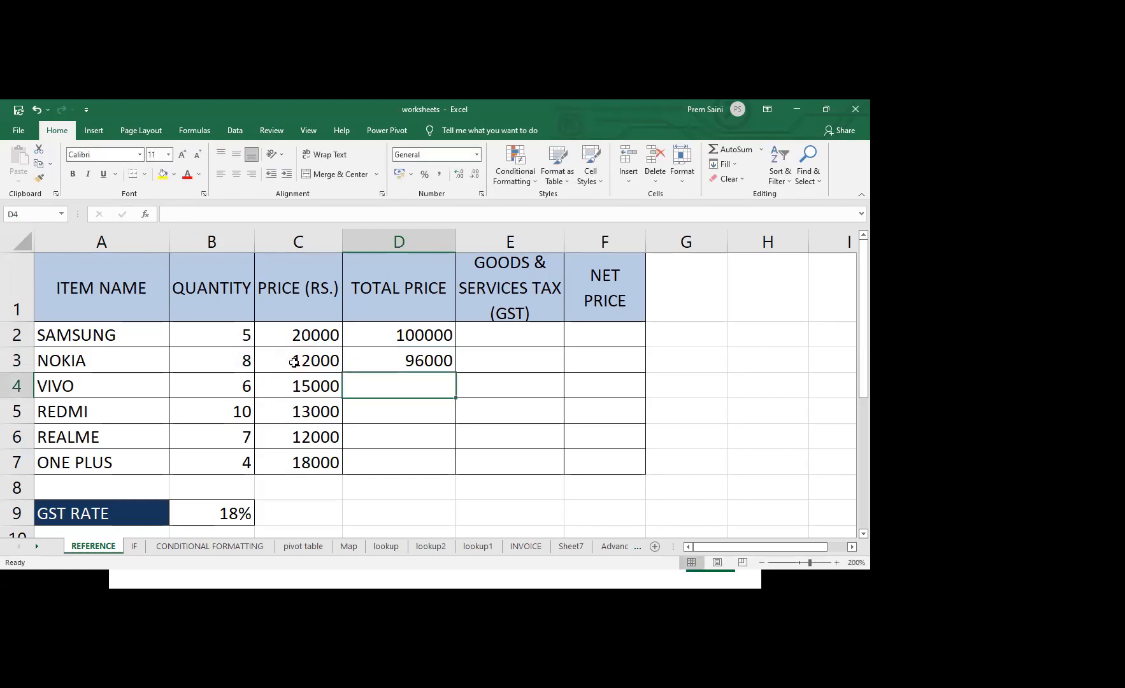
left_click(392, 358)
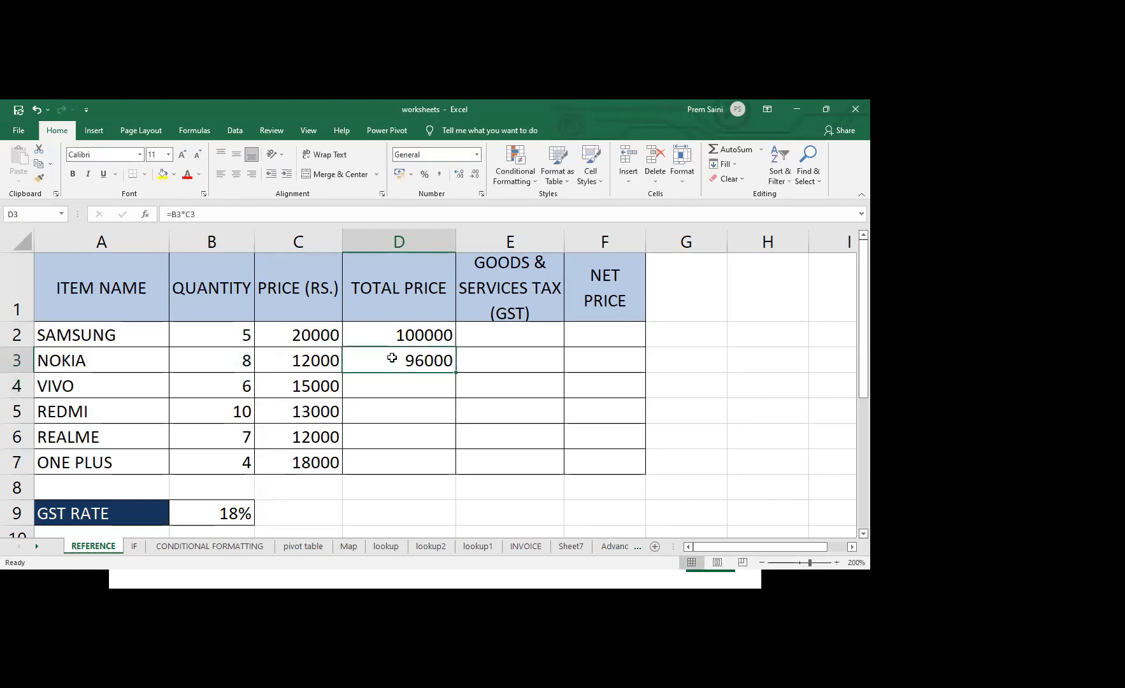
key("Delete")
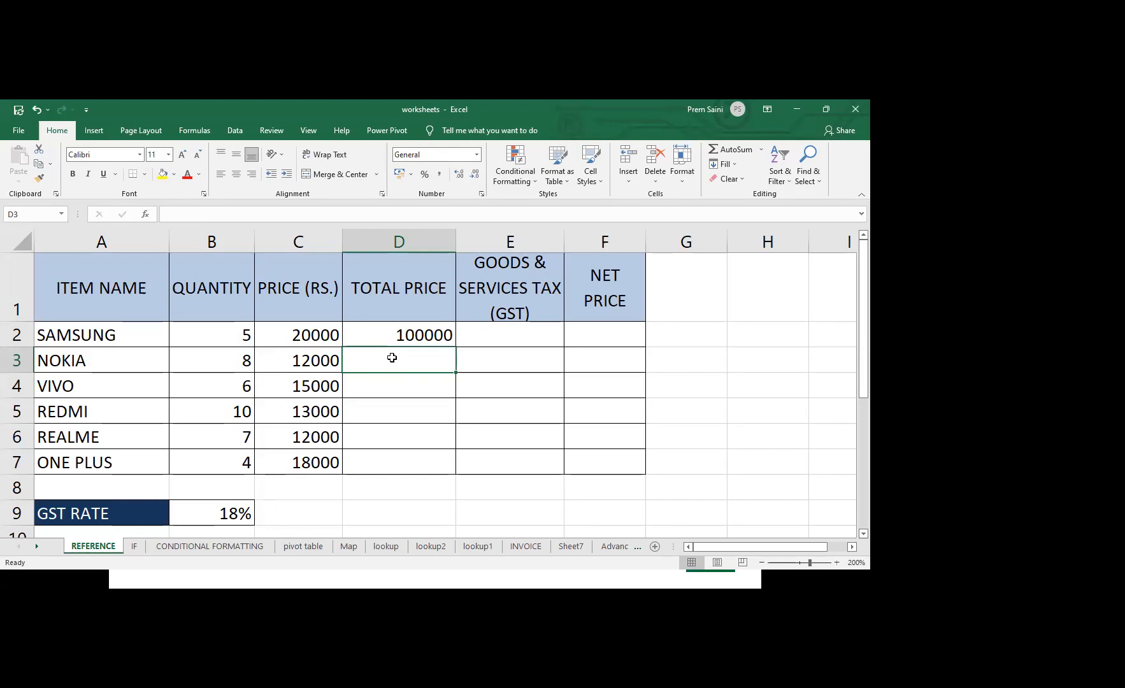
Fill the Total Price formula from cell D2 down through D7
left_click(412, 333)
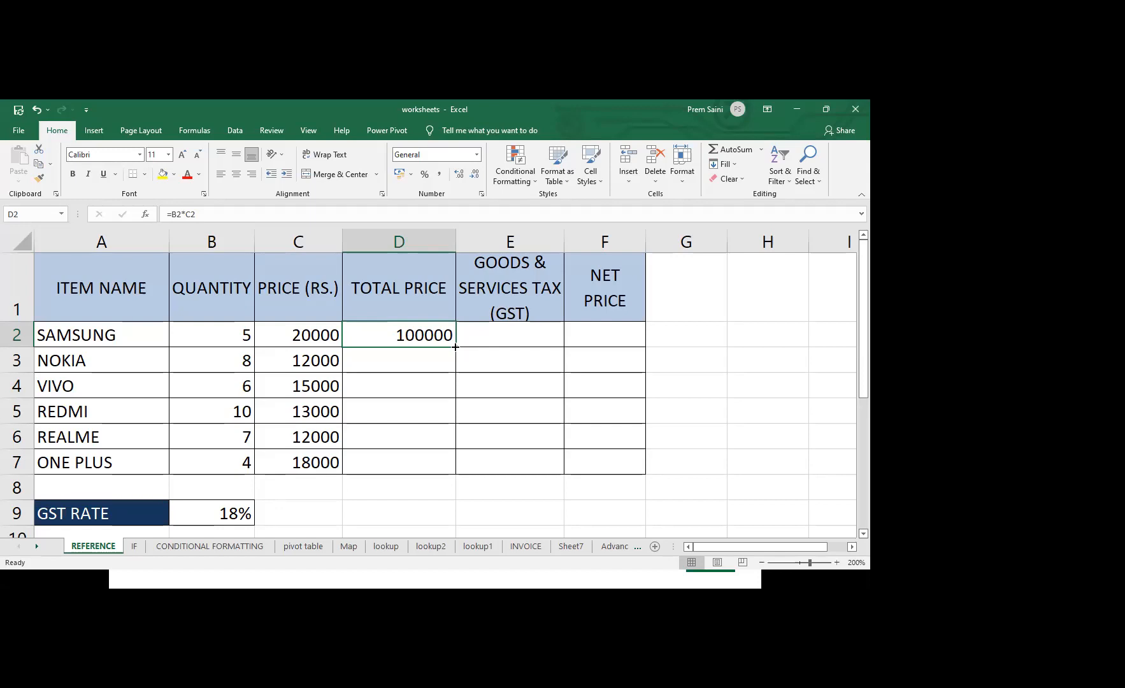
left_click_drag(455, 347, 455, 347)
left_click_drag(454, 362, 452, 467)
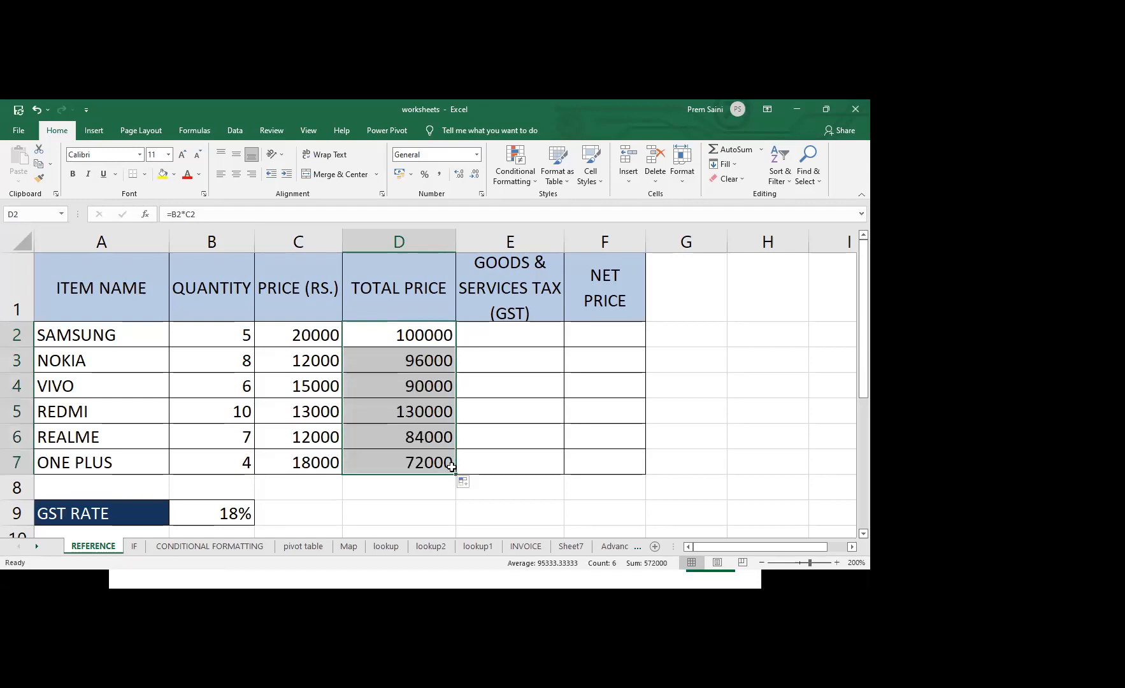
Examine the filled formulas in cells D3 and D4 against D2 to see how the row references adjust
left_click(417, 361)
left_click(427, 330)
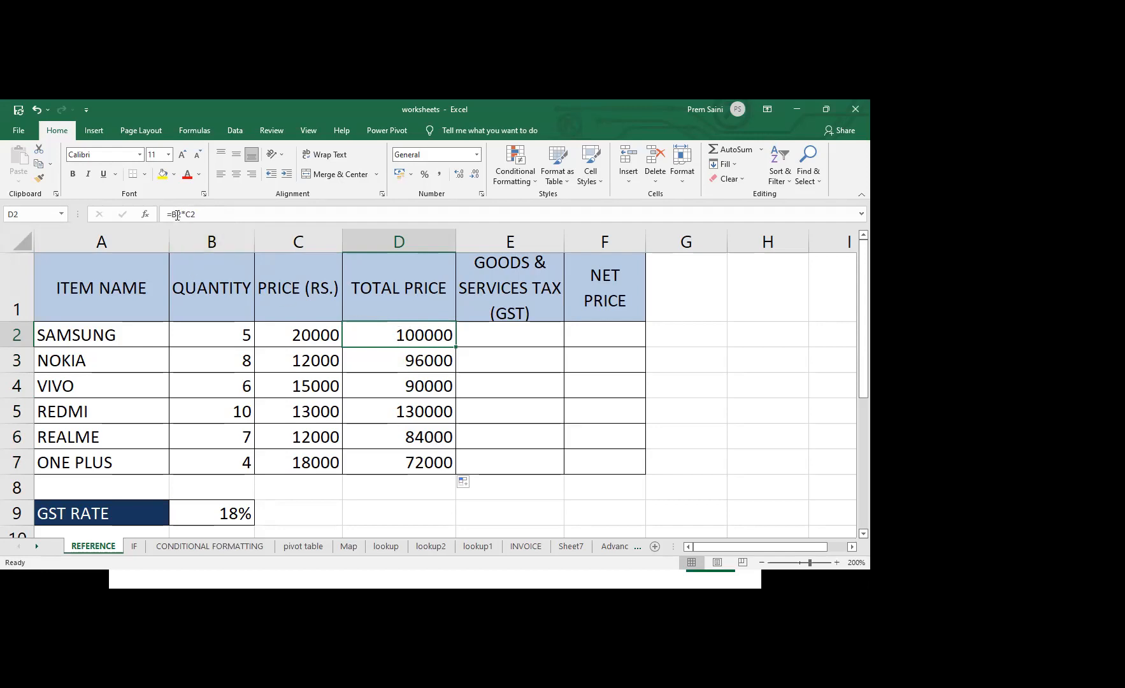
left_click(409, 361)
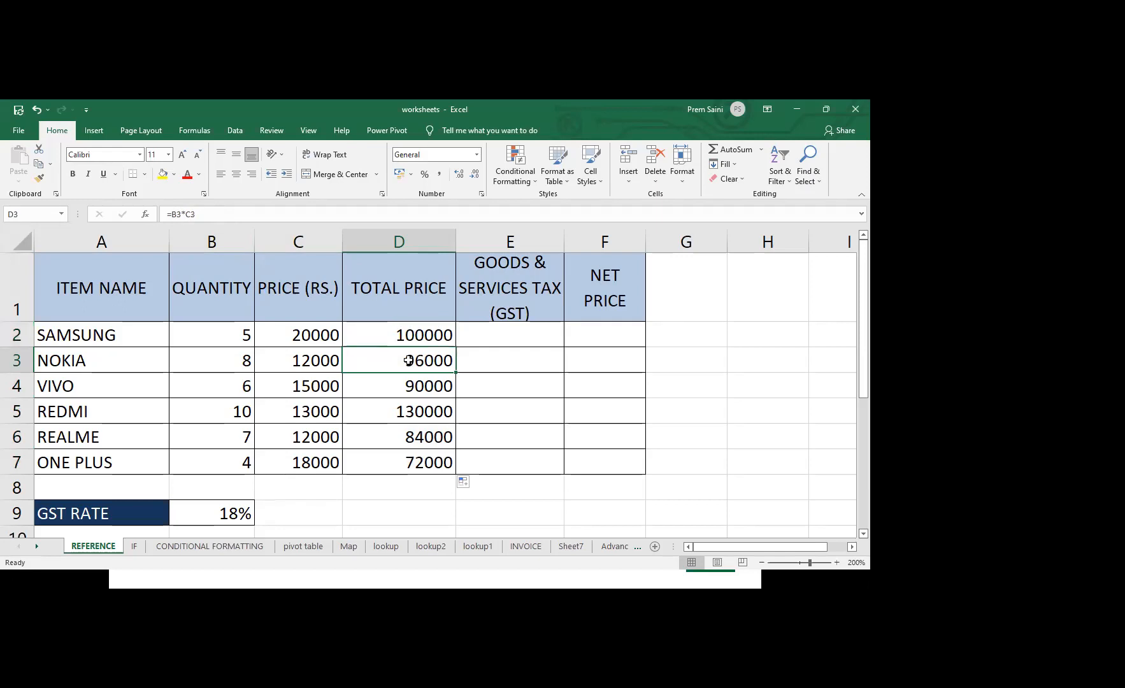
double_click(408, 361)
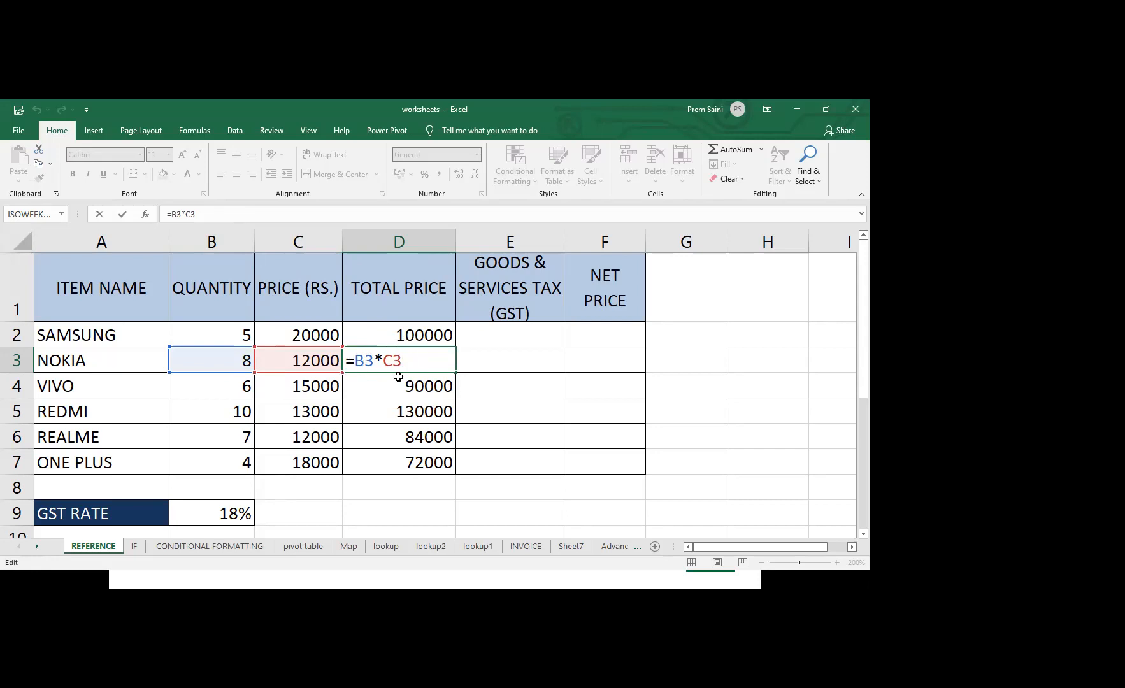
double_click(430, 387)
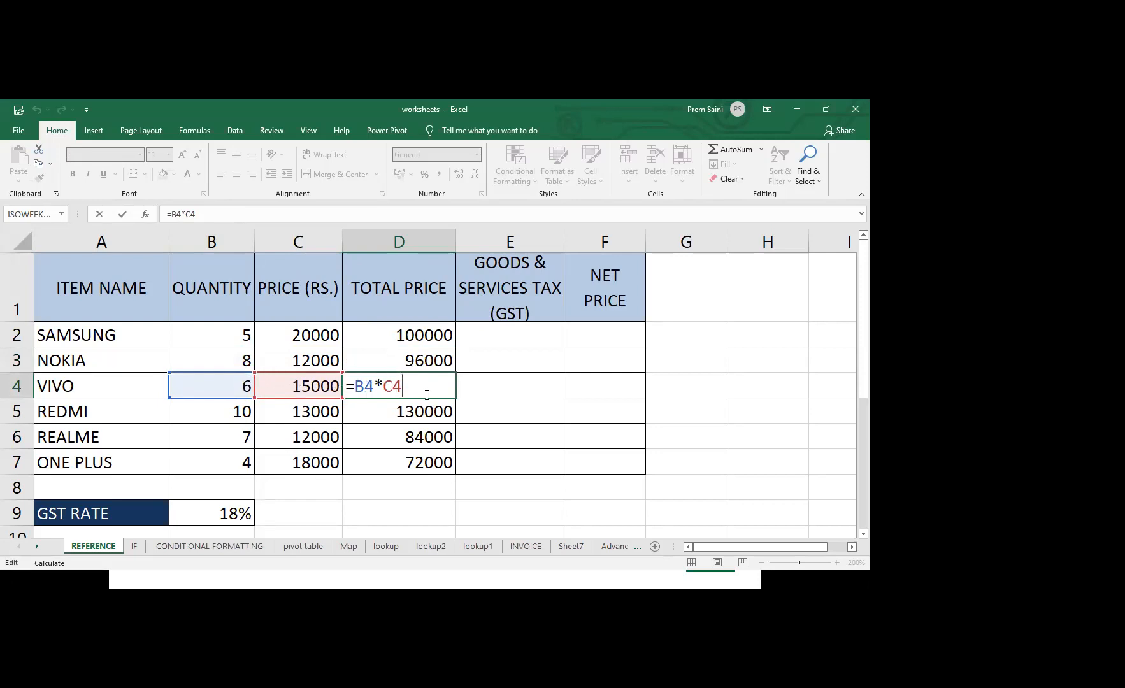
key("Return")
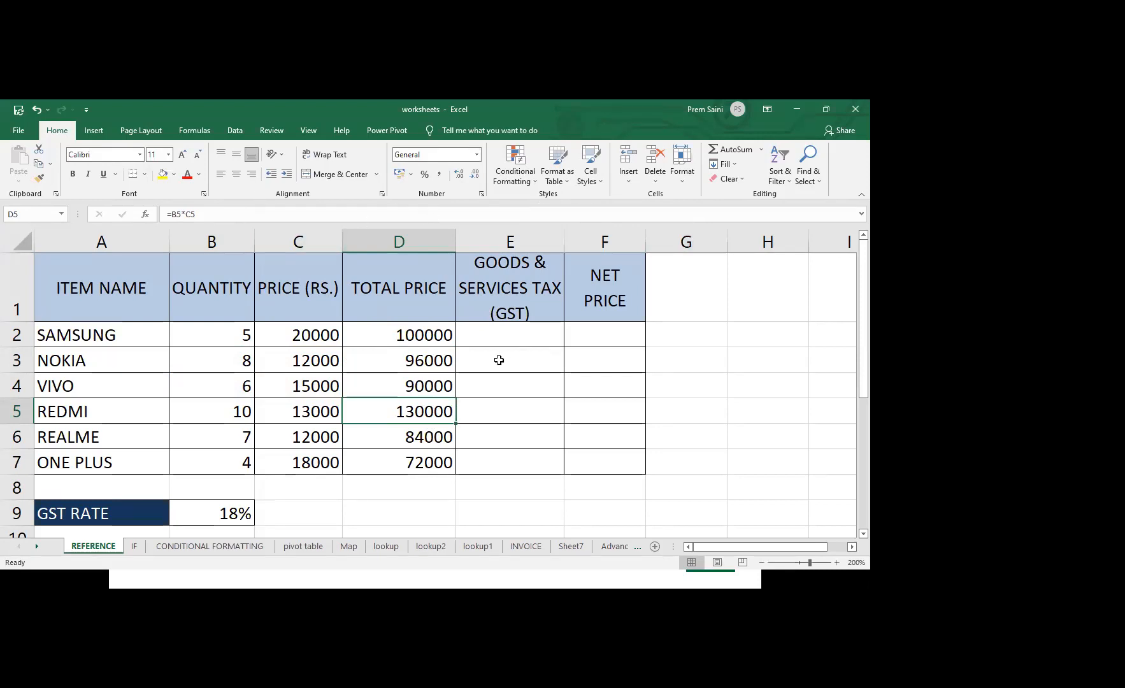
Re-enter the existing formula in cell D2 unchanged and fill it down through D7 again
double_click(425, 325)
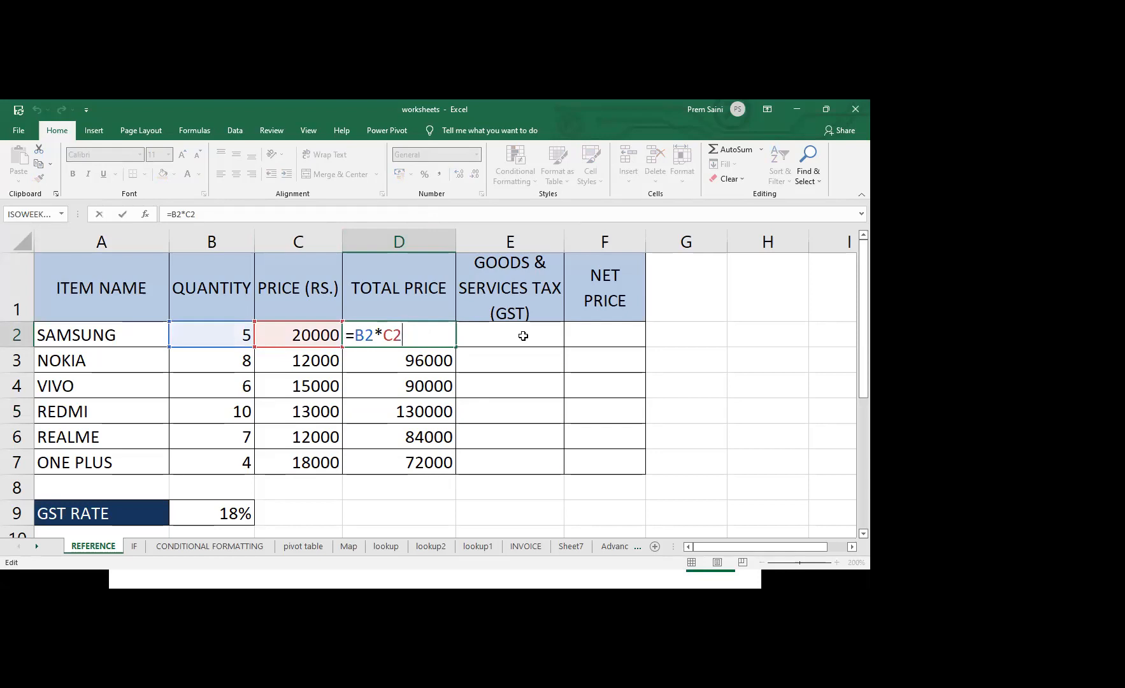
left_click(523, 336)
double_click(439, 335)
key("ctrl+Return")
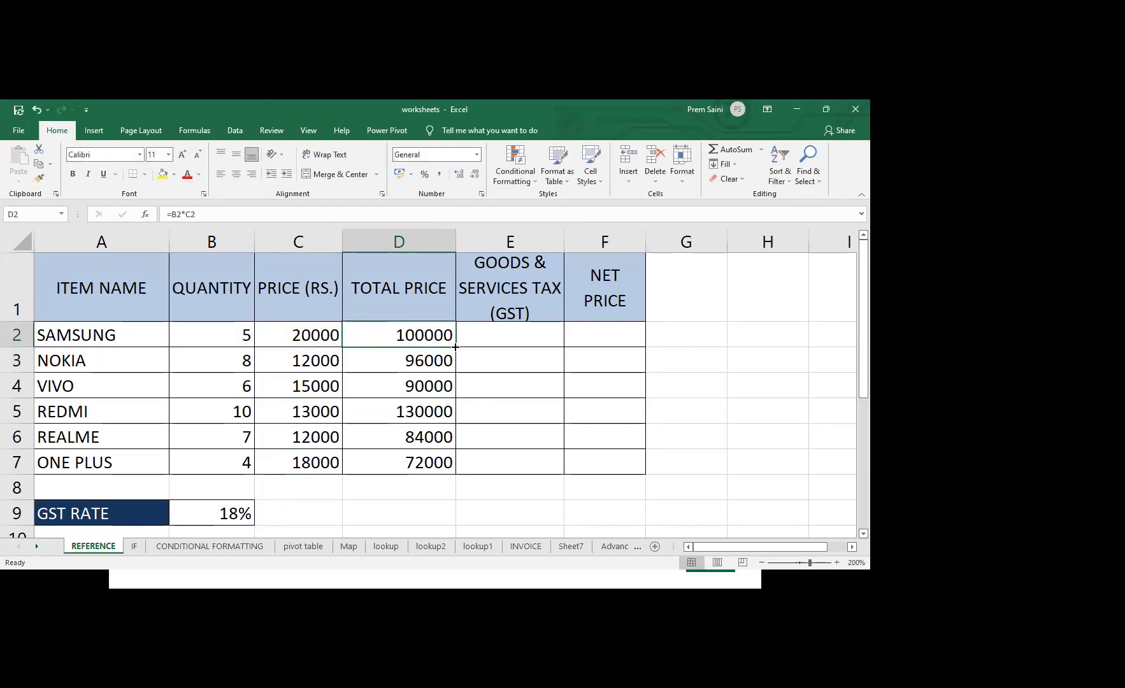
left_click_drag(455, 347, 450, 470)
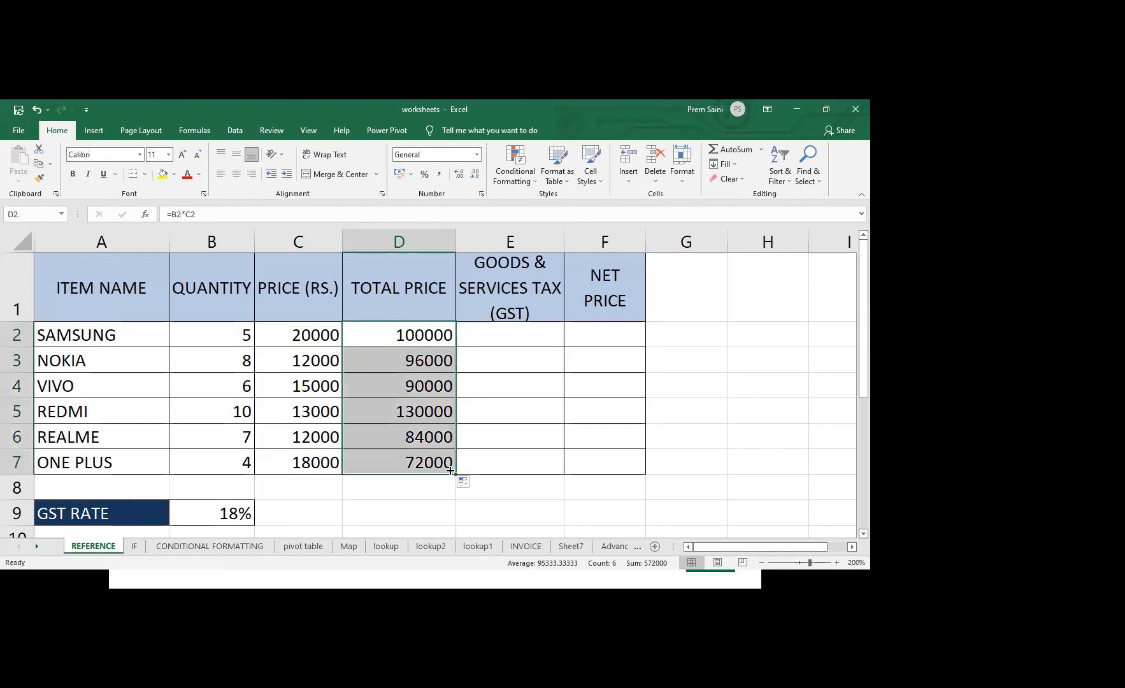
Inspect the relative cell references in each Total Price formula from D3 to D6
left_click(418, 360)
double_click(417, 359)
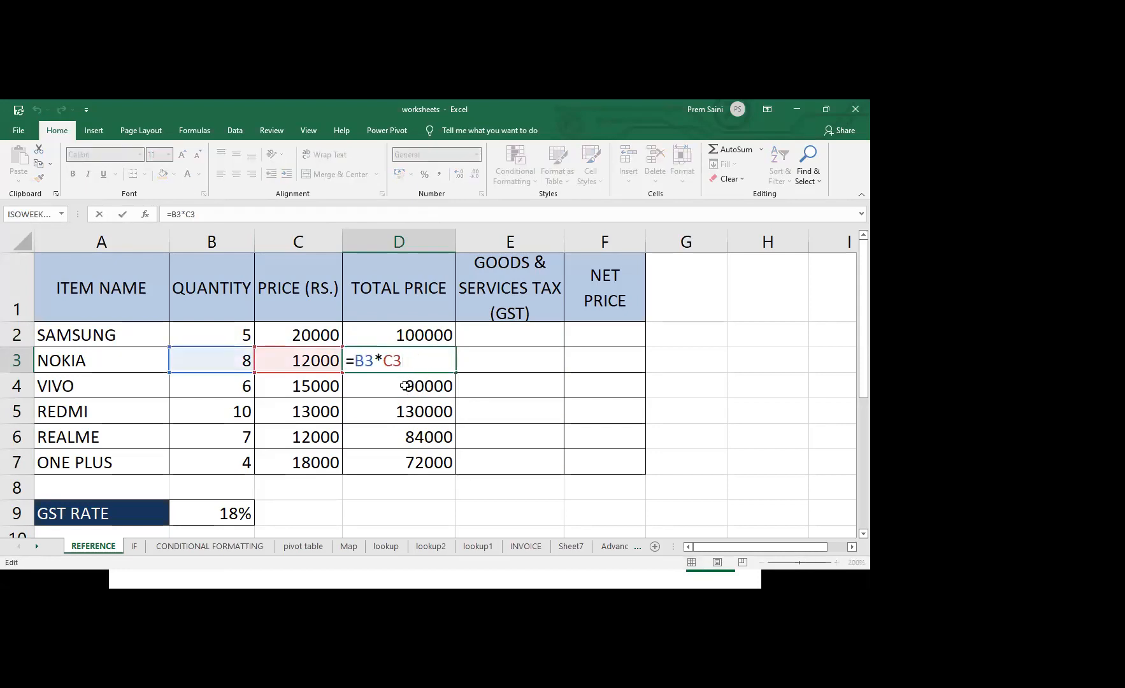
double_click(407, 386)
double_click(397, 408)
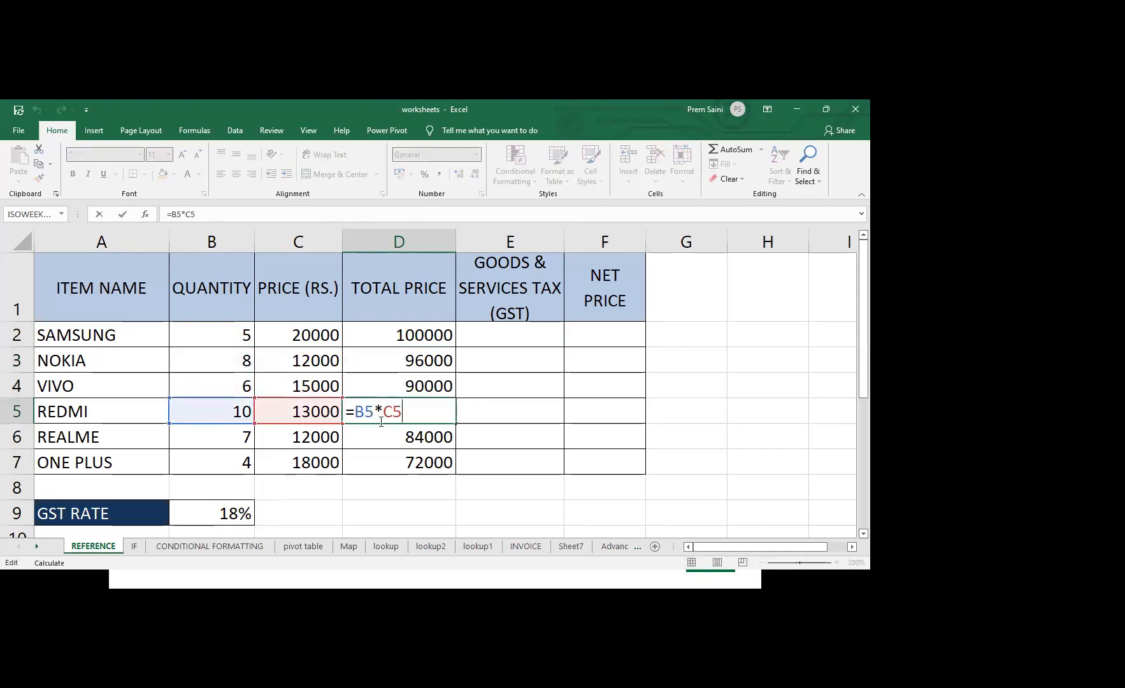
double_click(384, 437)
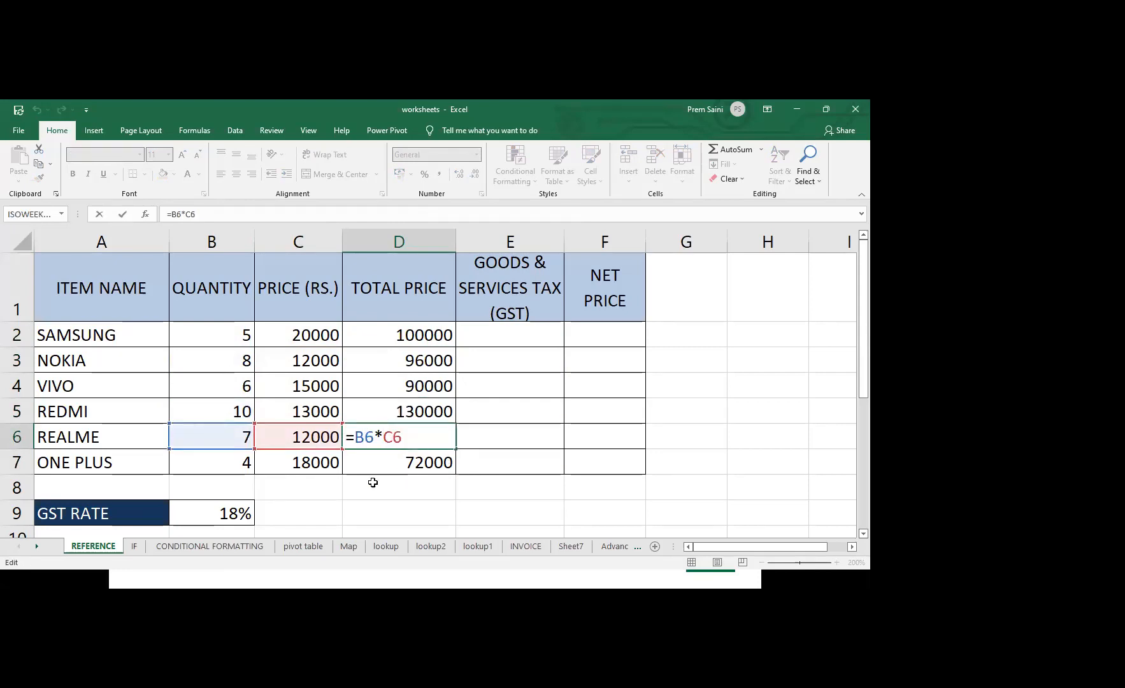
key("Return")
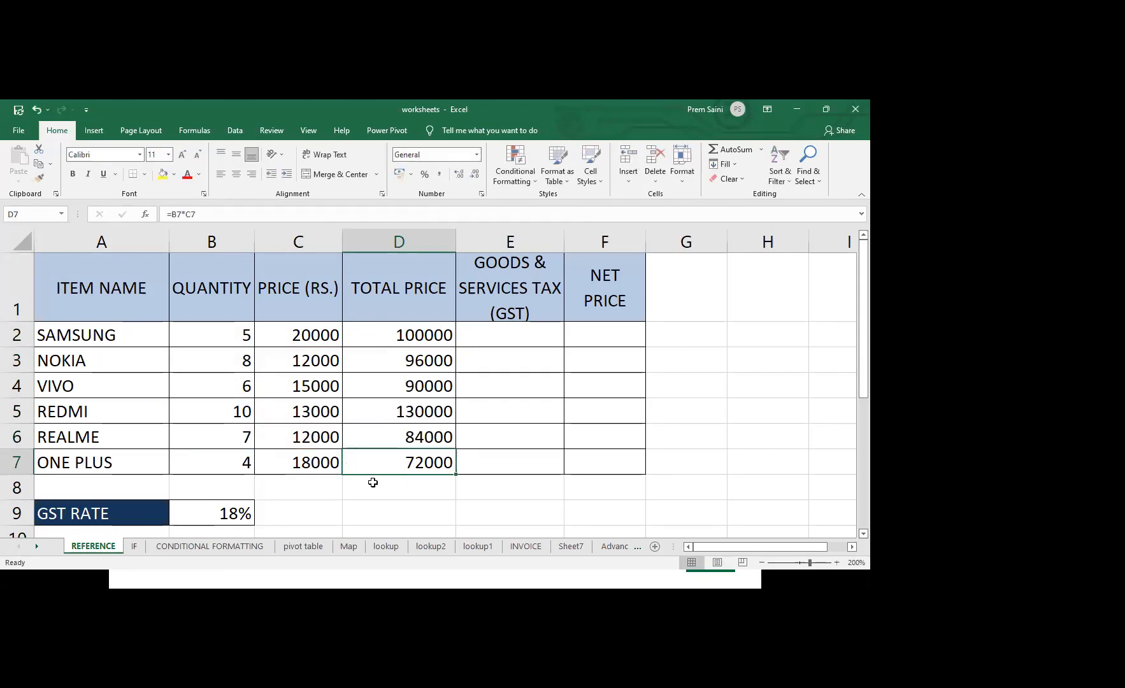
Enter the GST formula =D2*18% in cell E2 for the SAMSUNG row
left_click(517, 331)
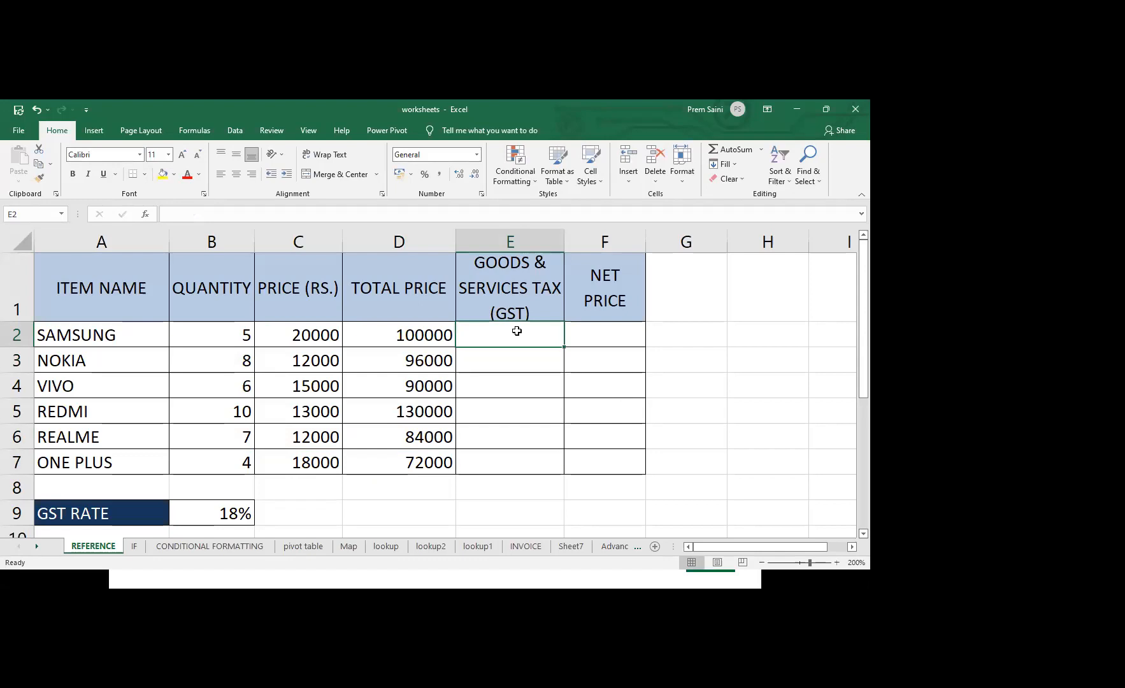
left_click(98, 520)
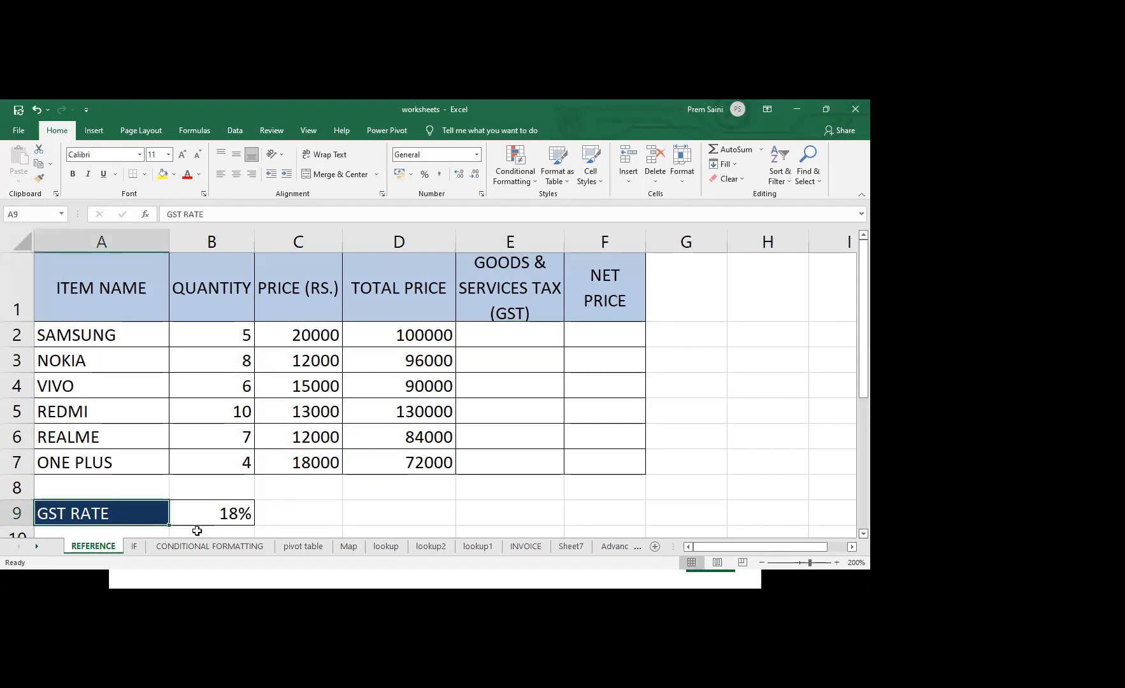
left_click(243, 514)
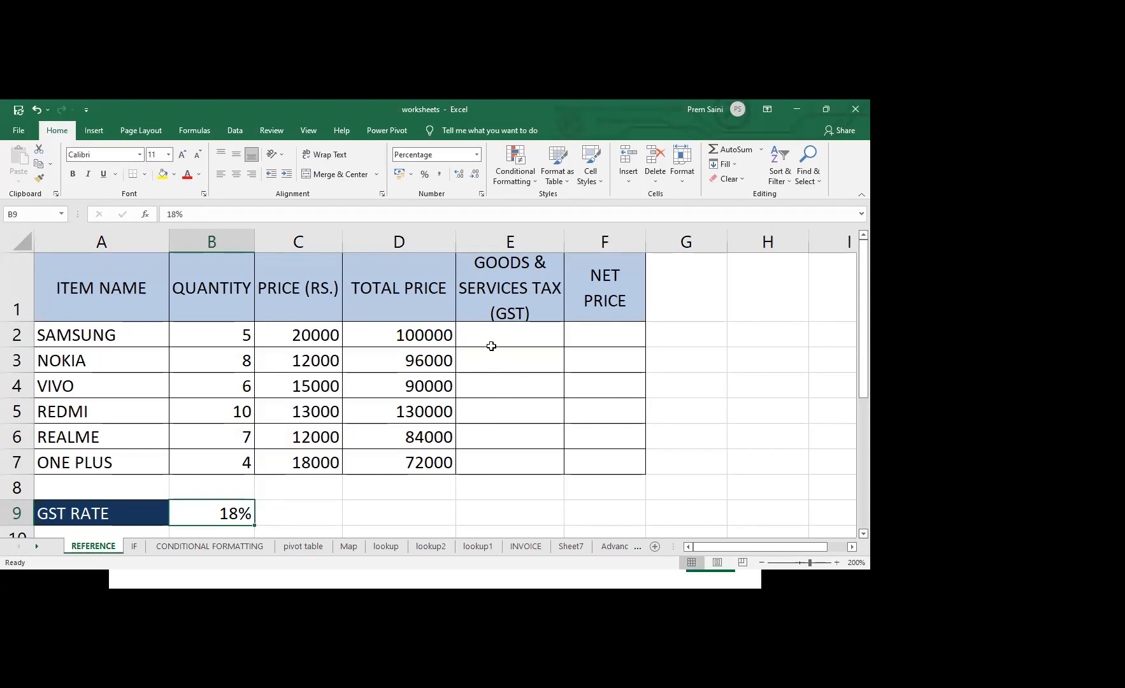
left_click(504, 331)
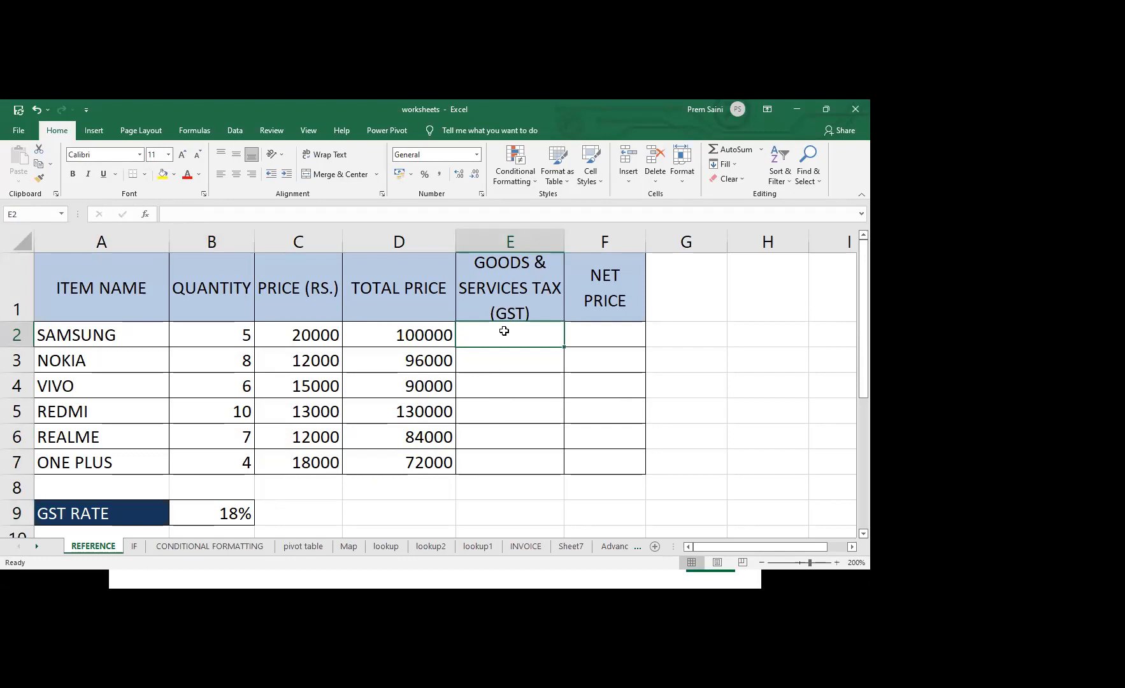
type("=")
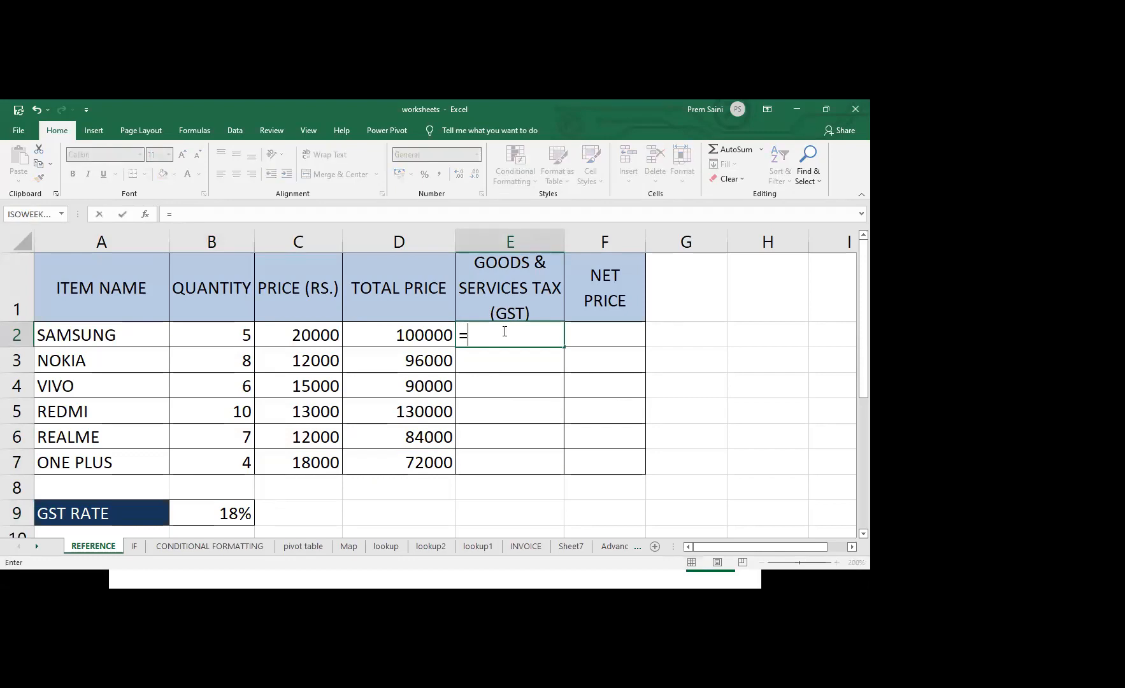
left_click(412, 332)
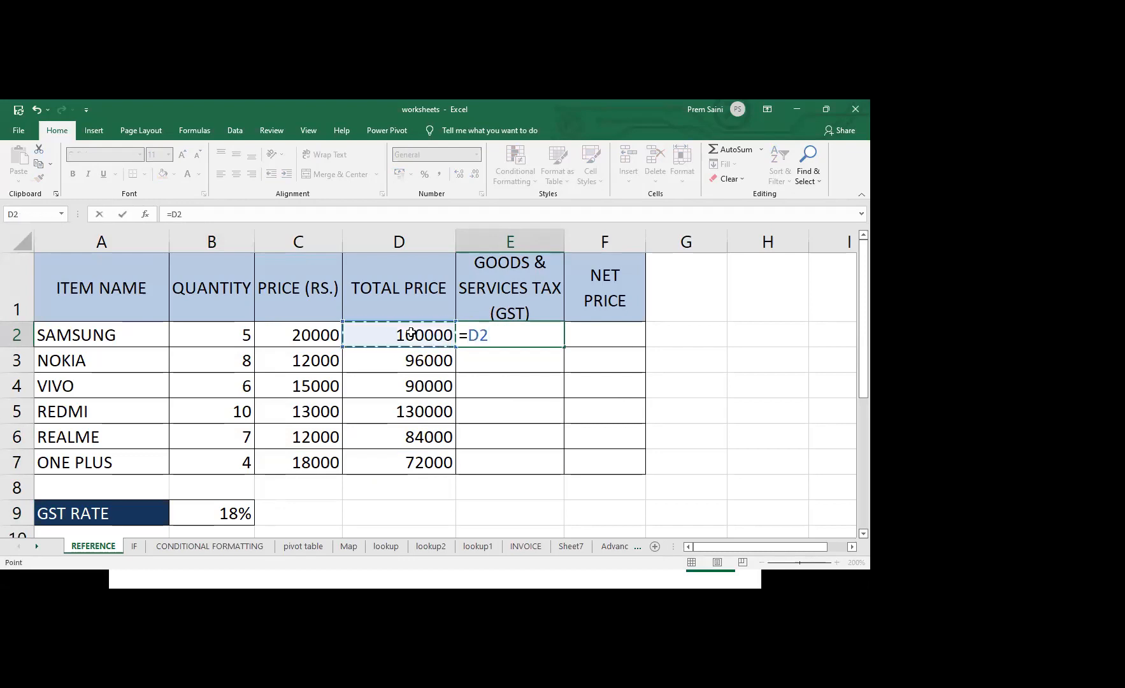
type("*18")
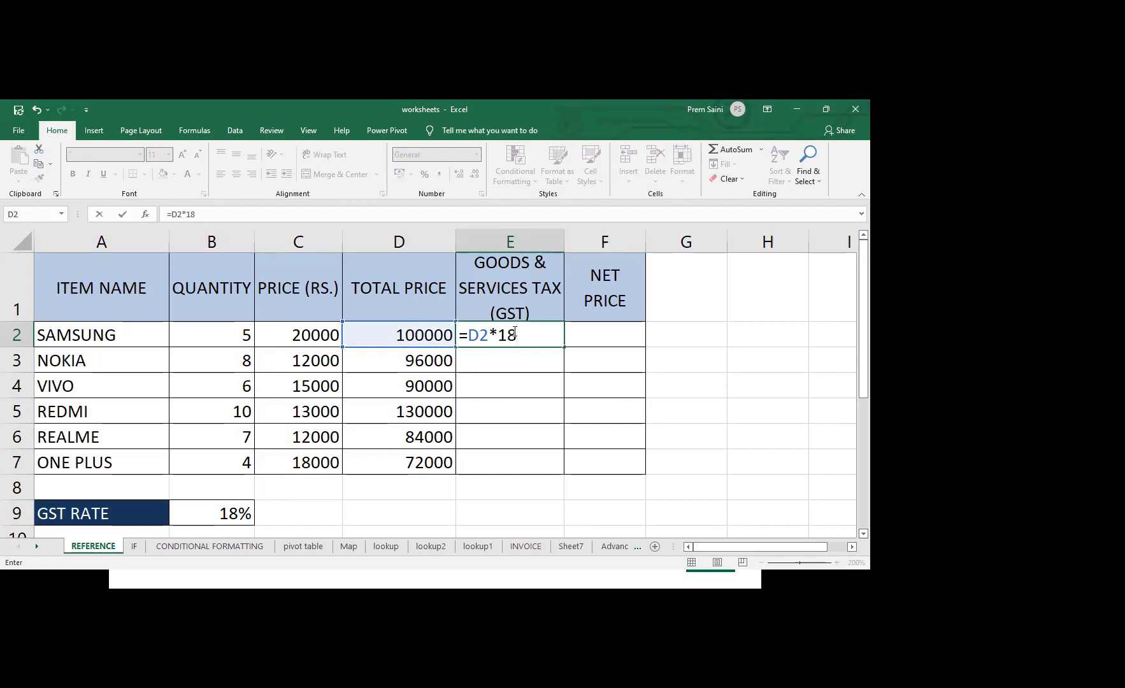
type("%")
key("Return")
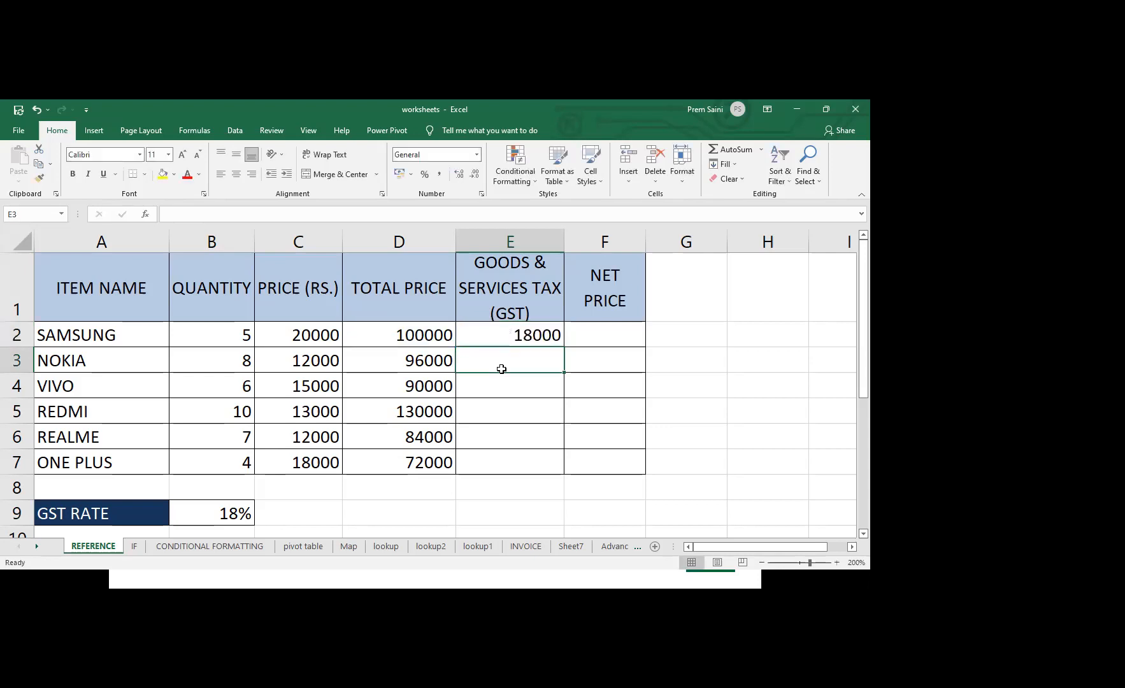
Fill the GST formula from cell E2 down through E7 and inspect the formulas in E3 to E5
left_click(541, 333)
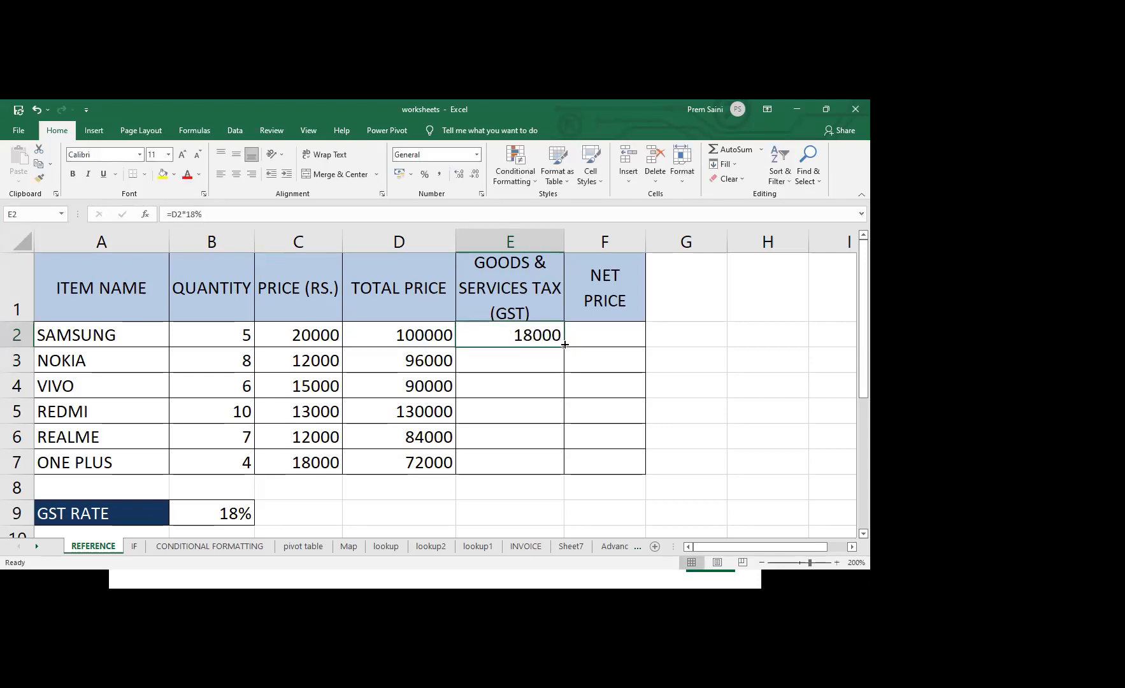
left_click_drag(565, 348, 555, 474)
double_click(527, 356)
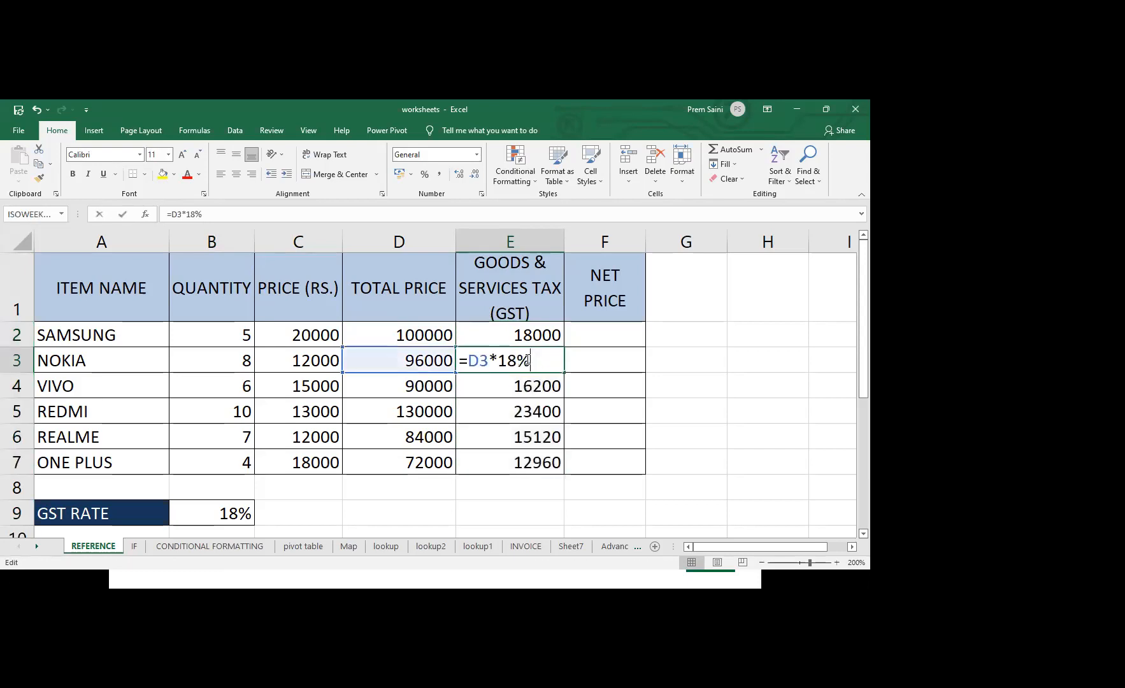
double_click(509, 387)
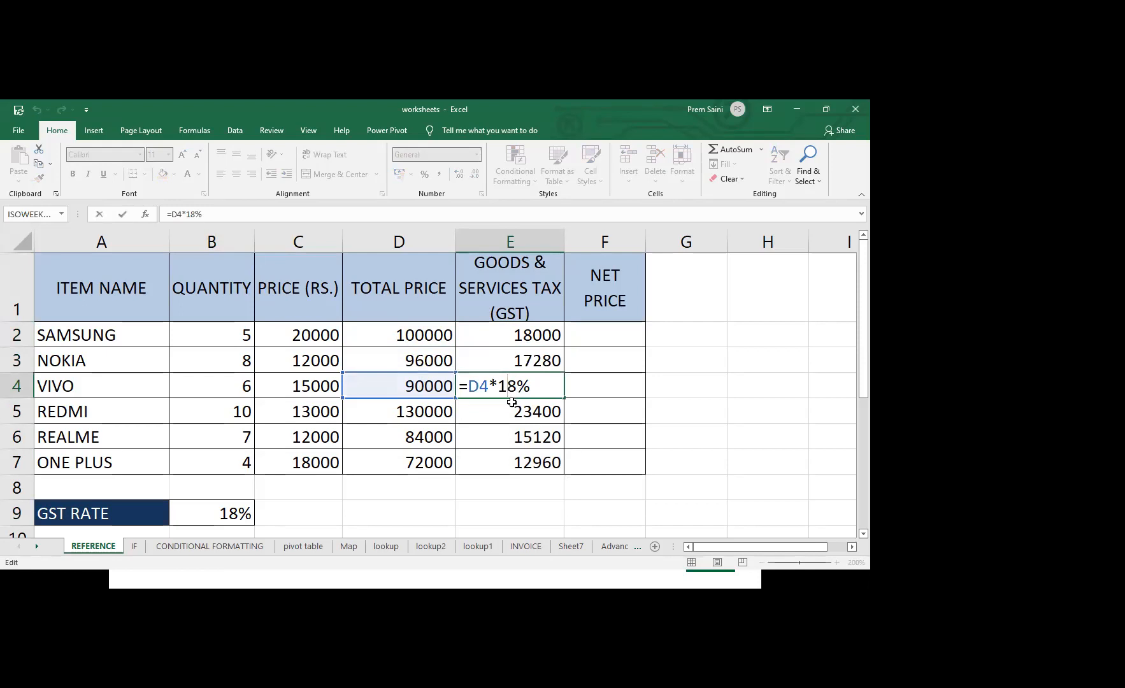
double_click(509, 417)
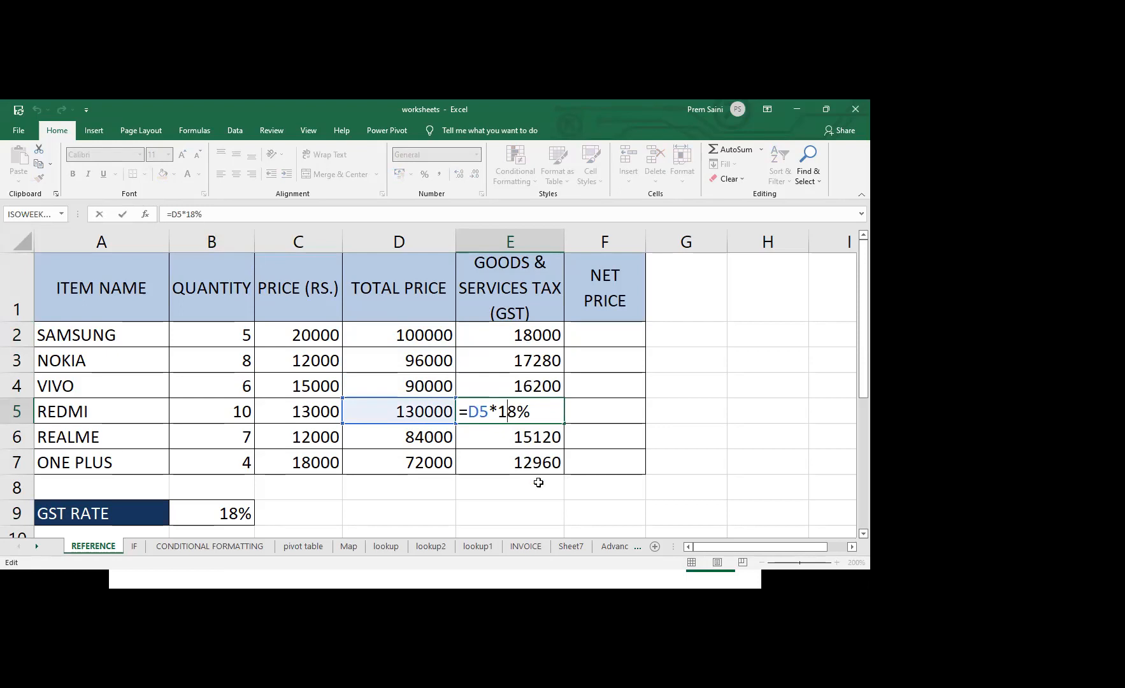
key("Return")
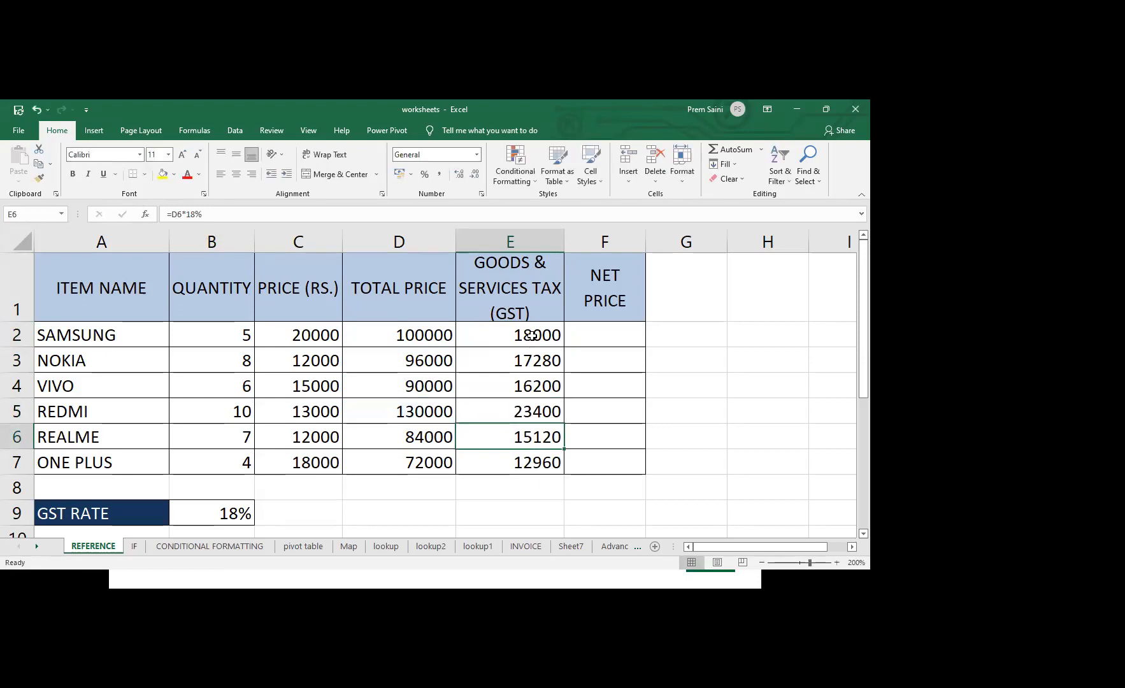
Change the rate in cell E2's GST formula to 12% and fill it down through E7
left_click(532, 336)
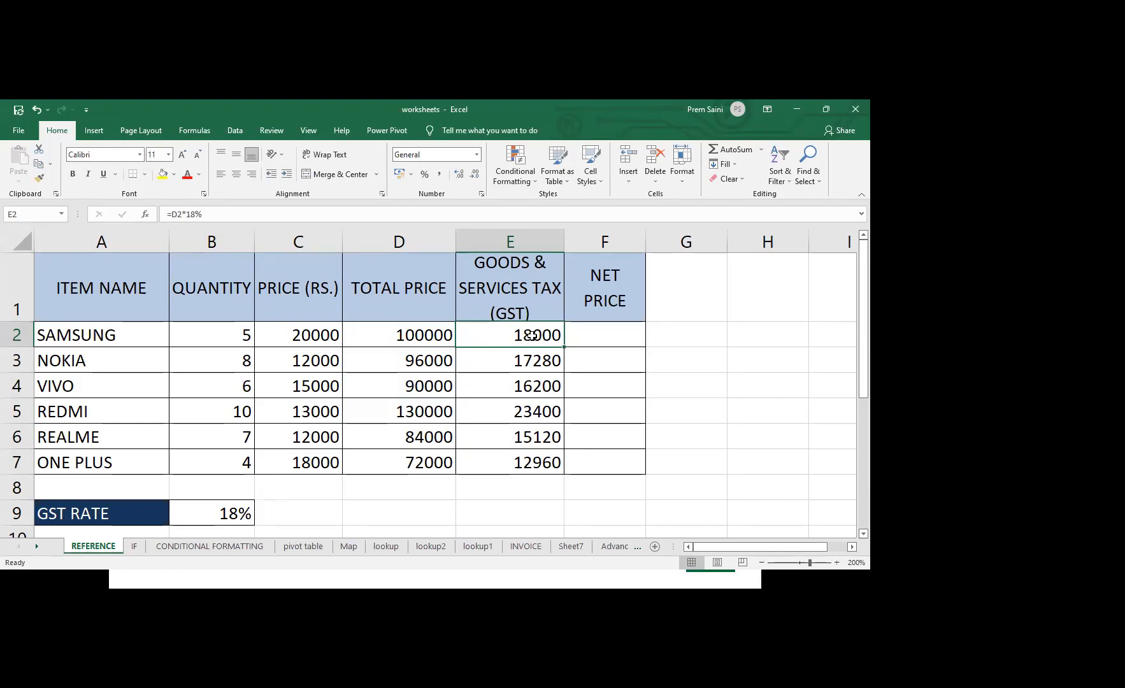
double_click(532, 336)
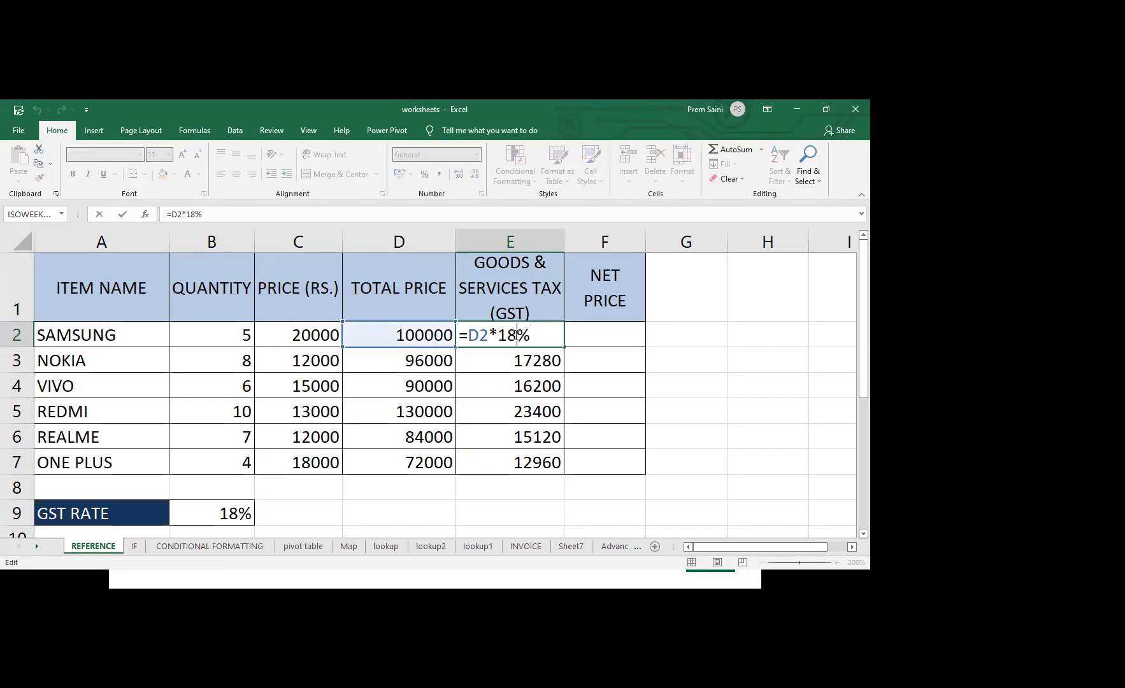
left_click(516, 335)
key("BackSpace")
type("2")
key("Return")
left_click(515, 334)
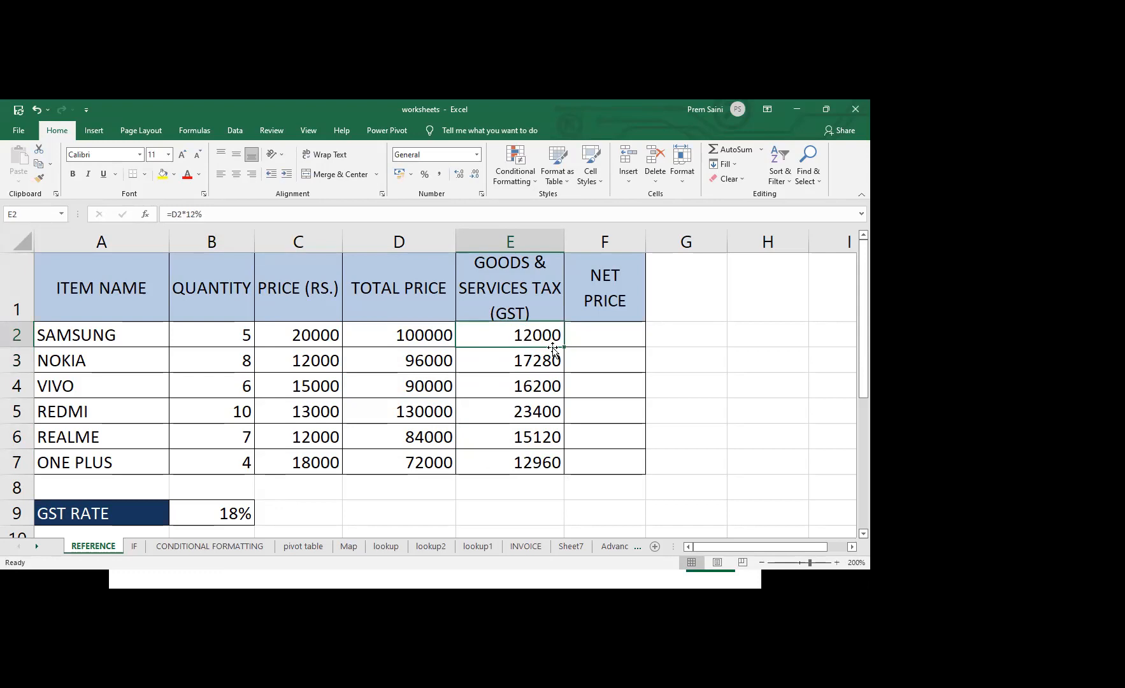
left_click_drag(564, 347, 562, 471)
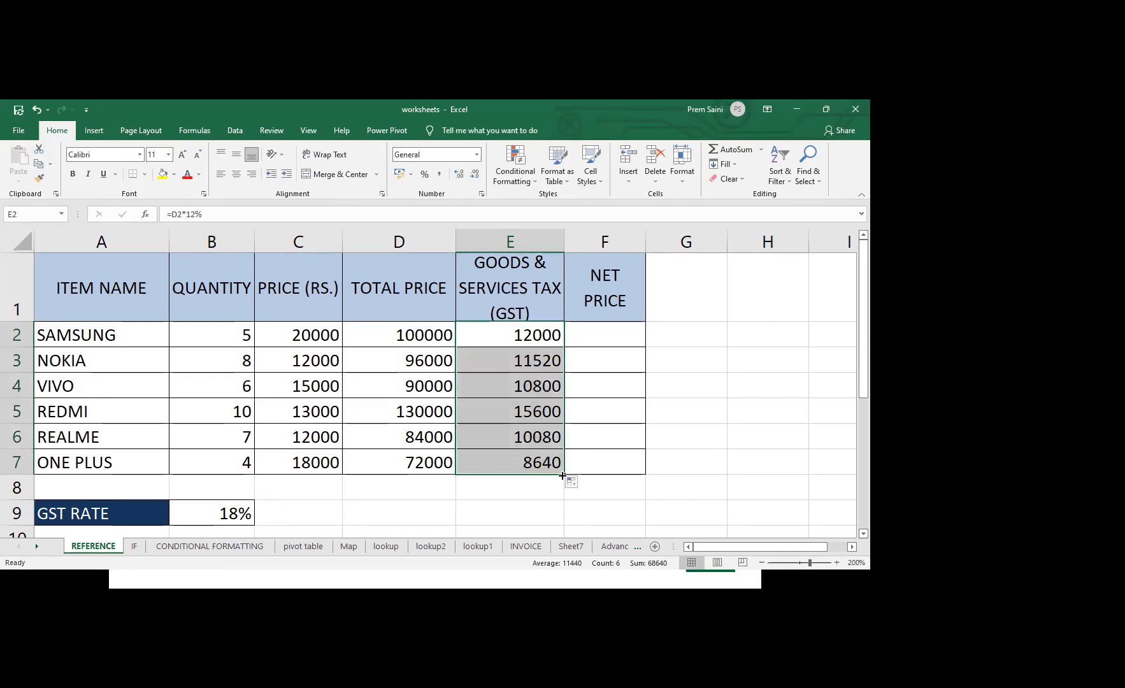
Replace the typed percentage in cell E2's formula with a reference to the GST rate cell, making it =D2*B9
double_click(542, 333)
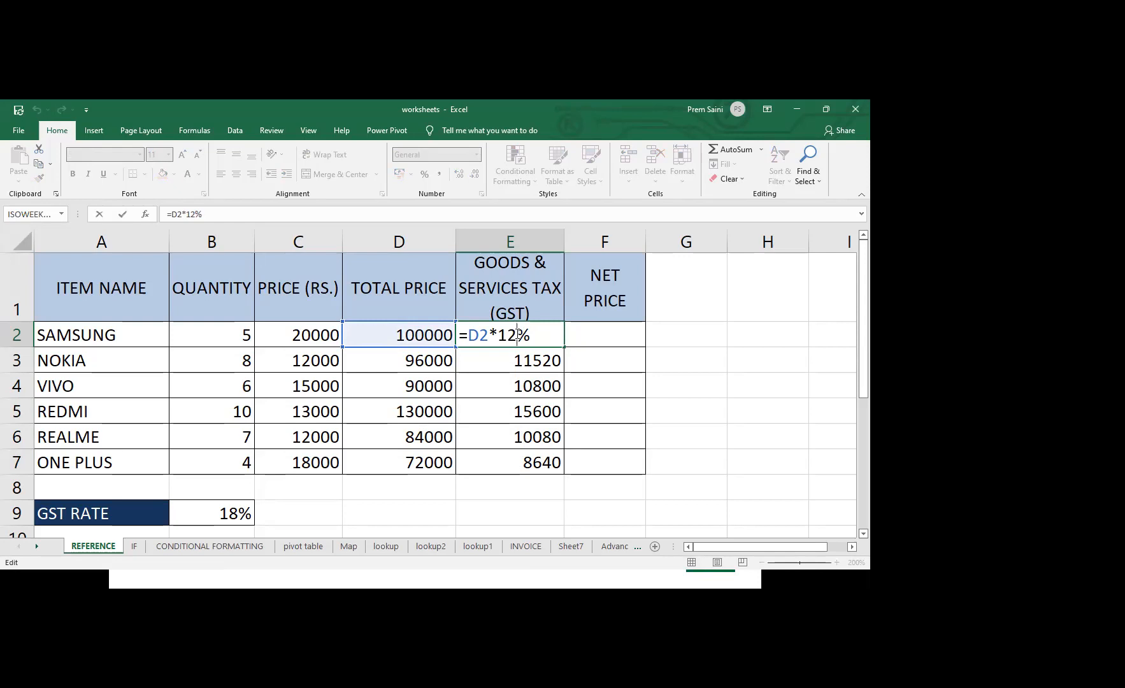
left_click(517, 334)
key("BackSpace")
key("BackSpace")
key("Delete")
left_click(229, 515)
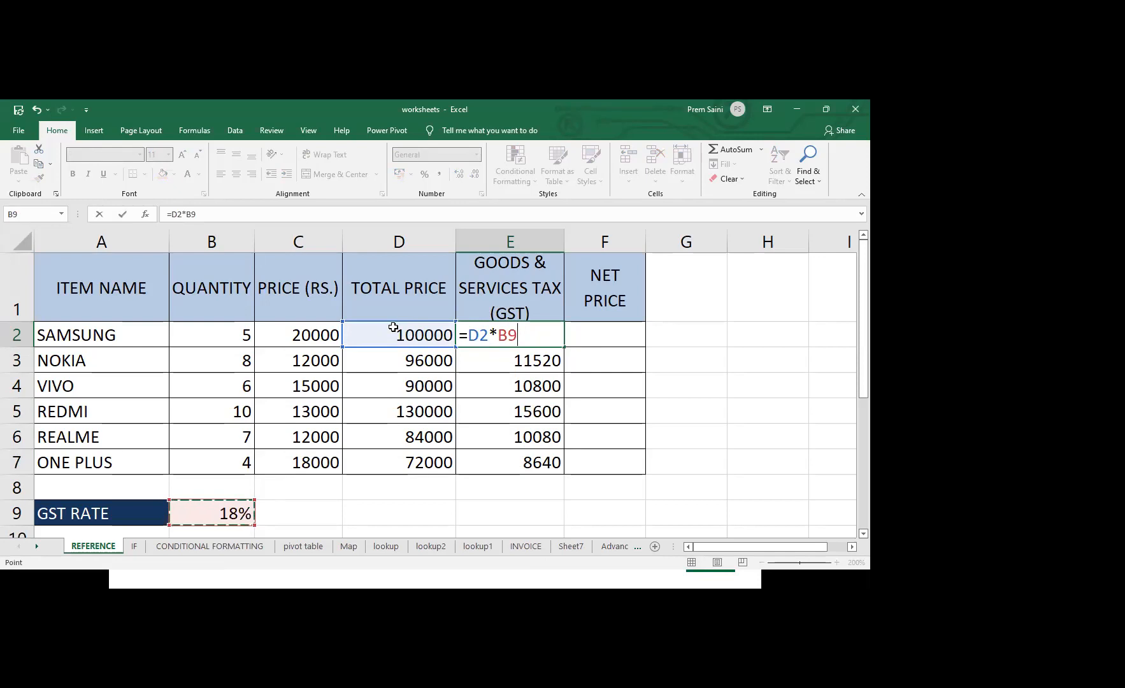
key("Return")
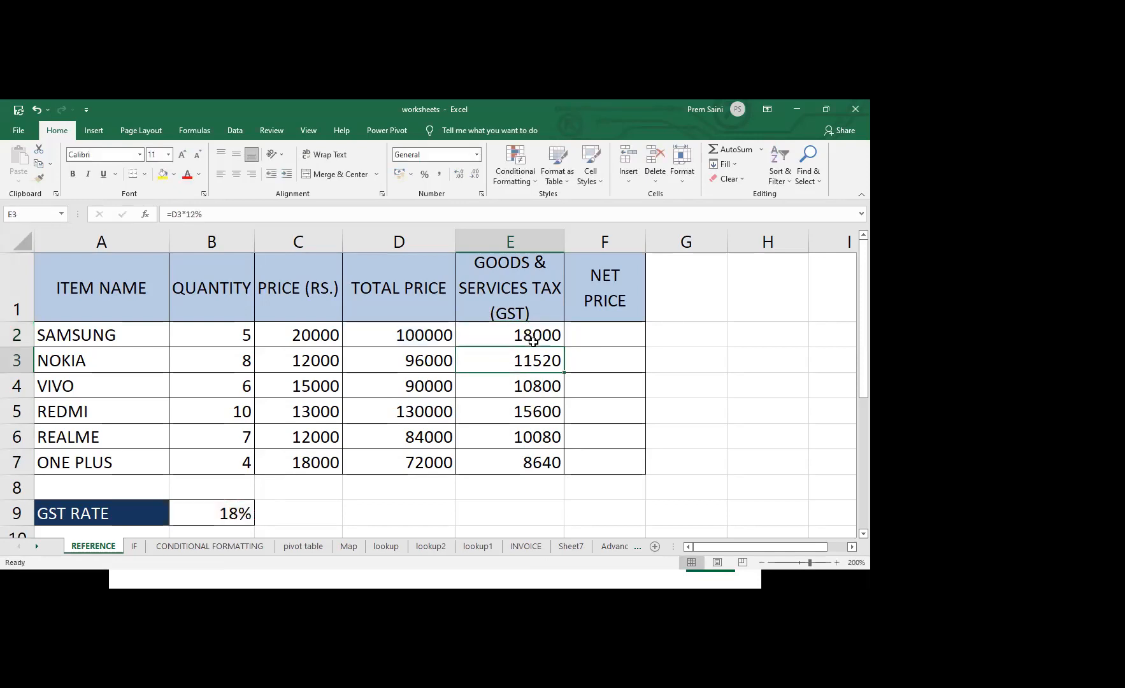
Fill the GST formula with the relative B9 reference down through E7 and inspect the shifted references in E3 and E4
left_click(539, 337)
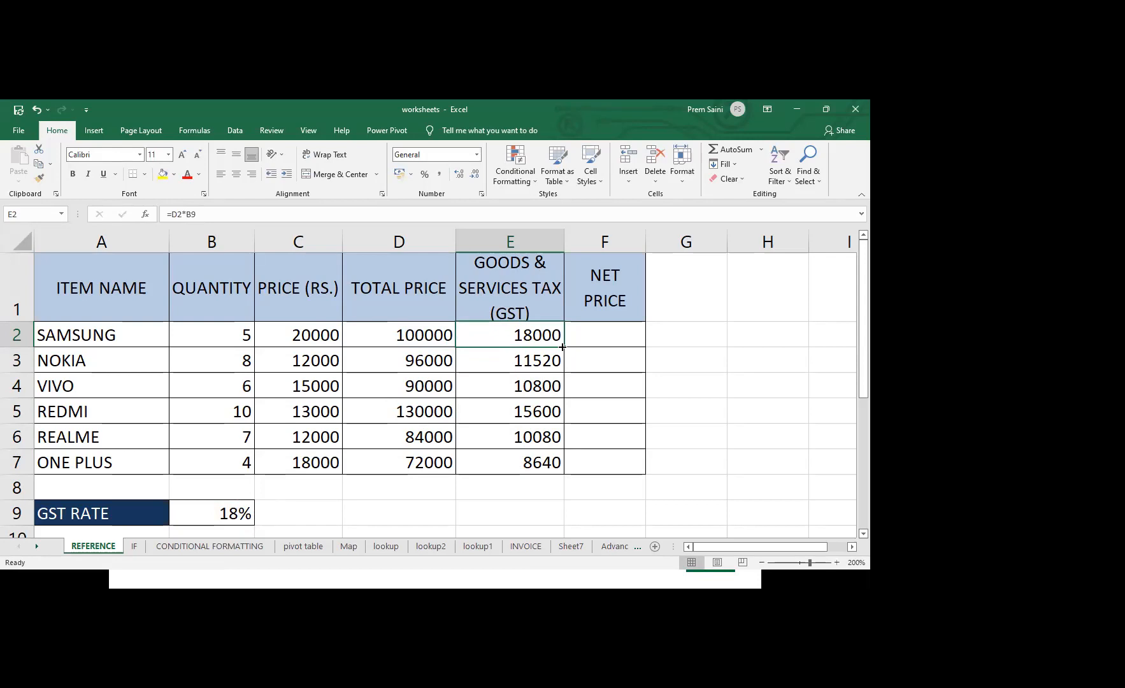
left_click_drag(563, 347, 558, 472)
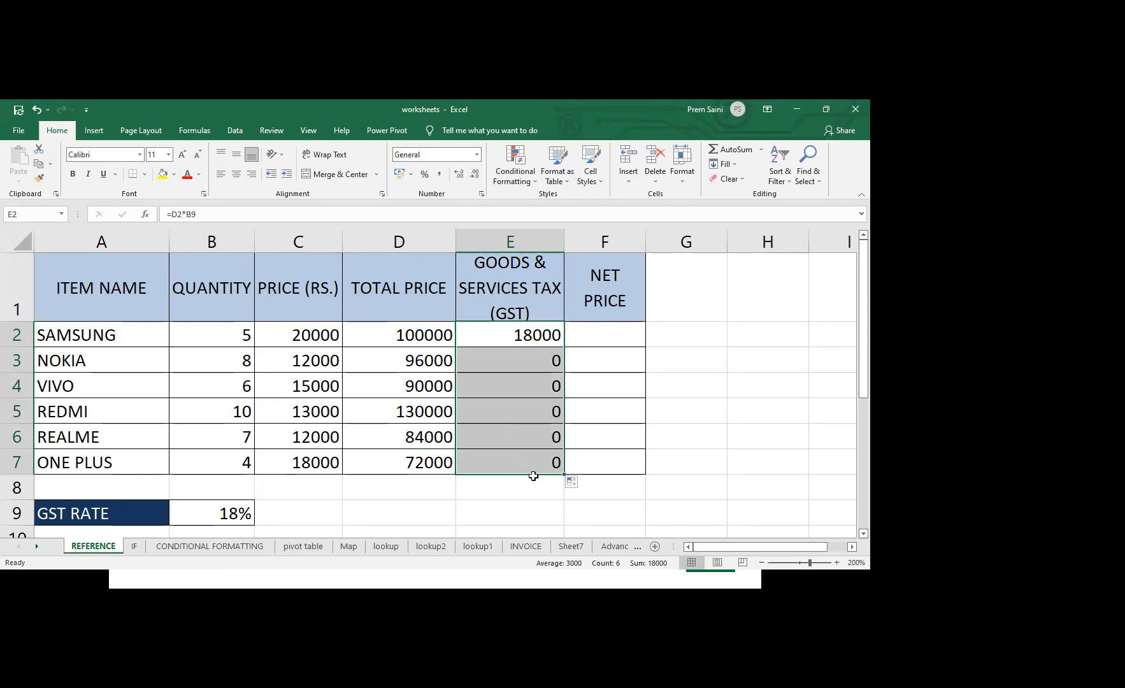
double_click(540, 358)
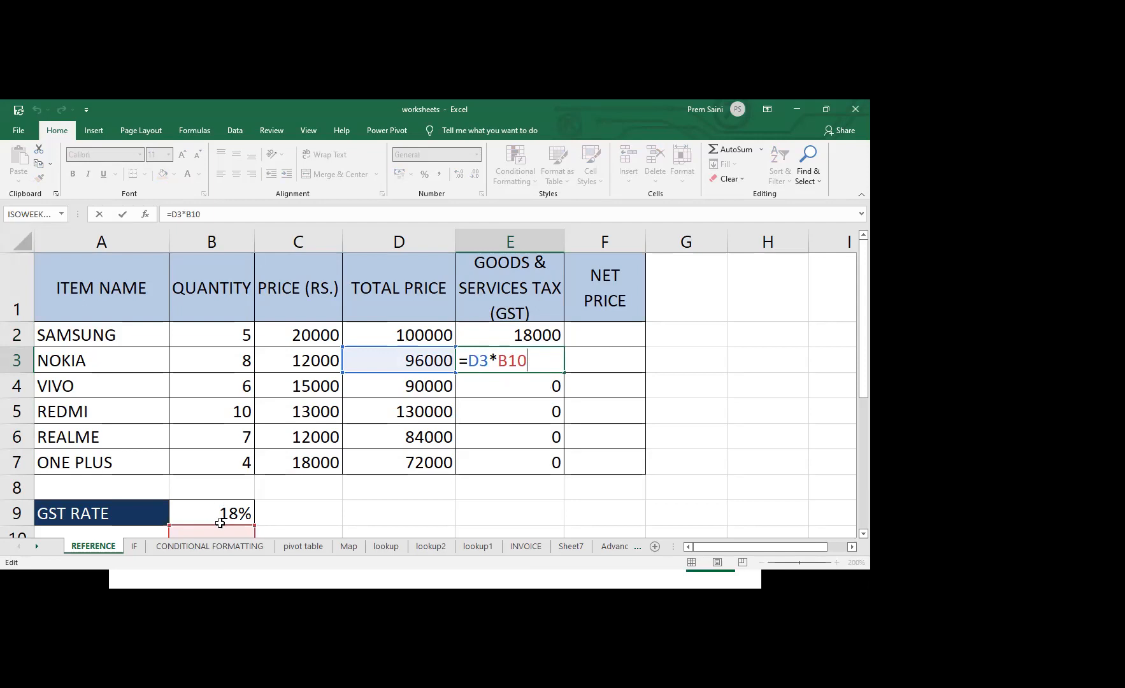
double_click(517, 385)
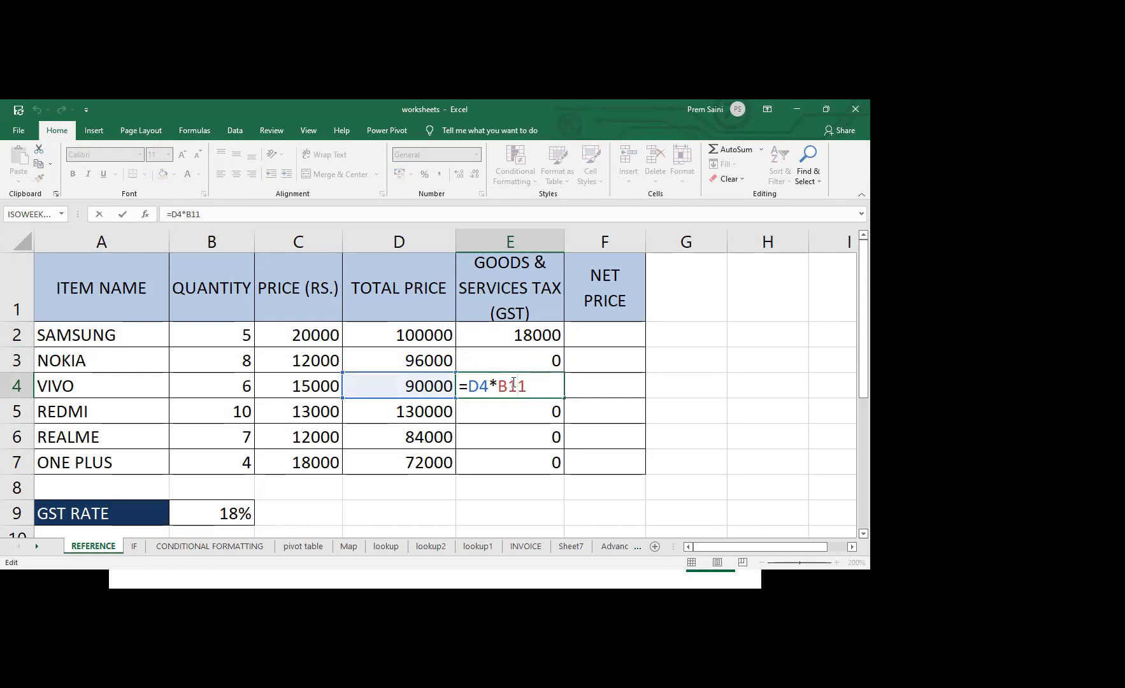
key("Return")
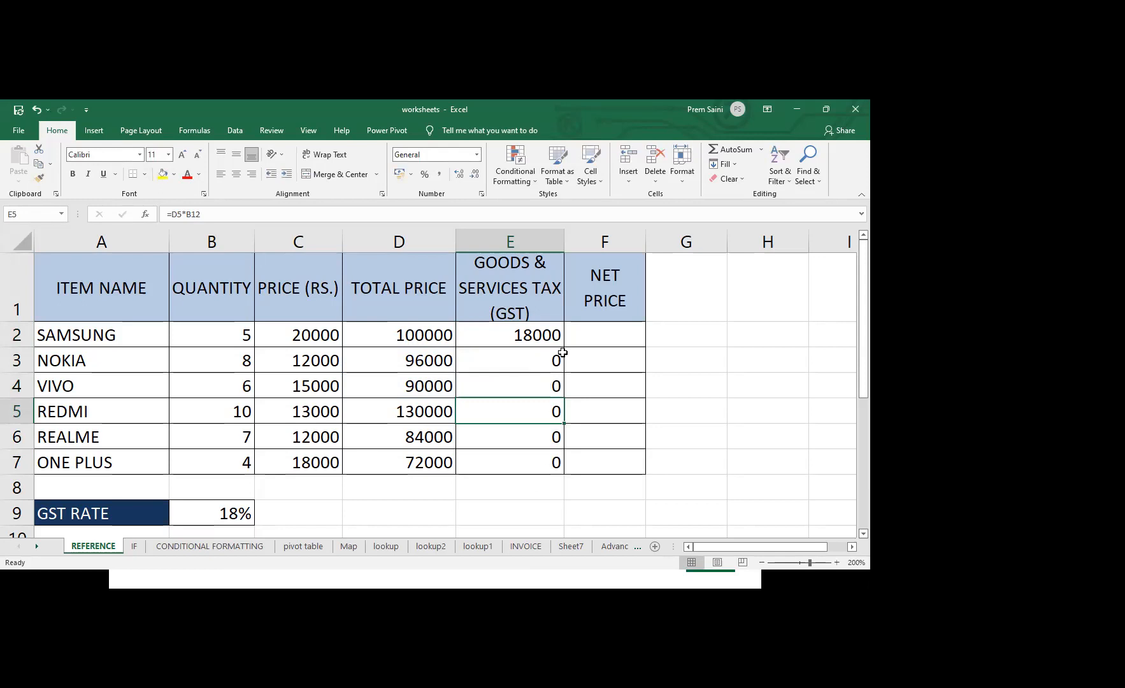
left_click(526, 364)
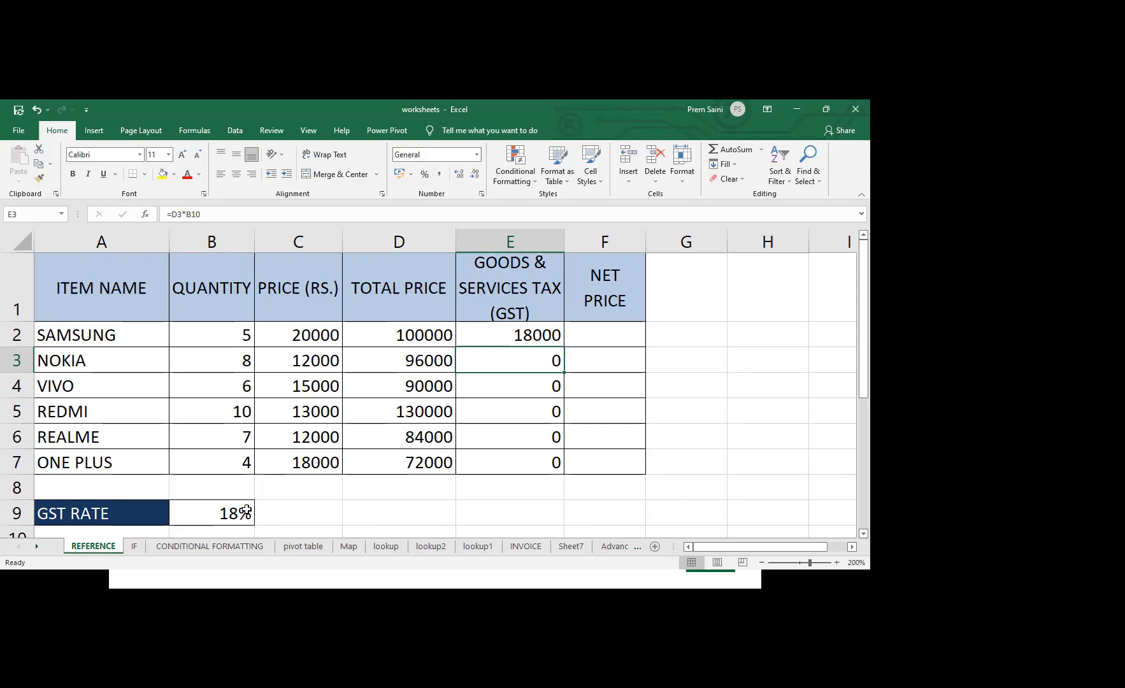
Try adding dollar signs manually before the row number and column letter of the B9 reference in cell E2's formula
double_click(542, 335)
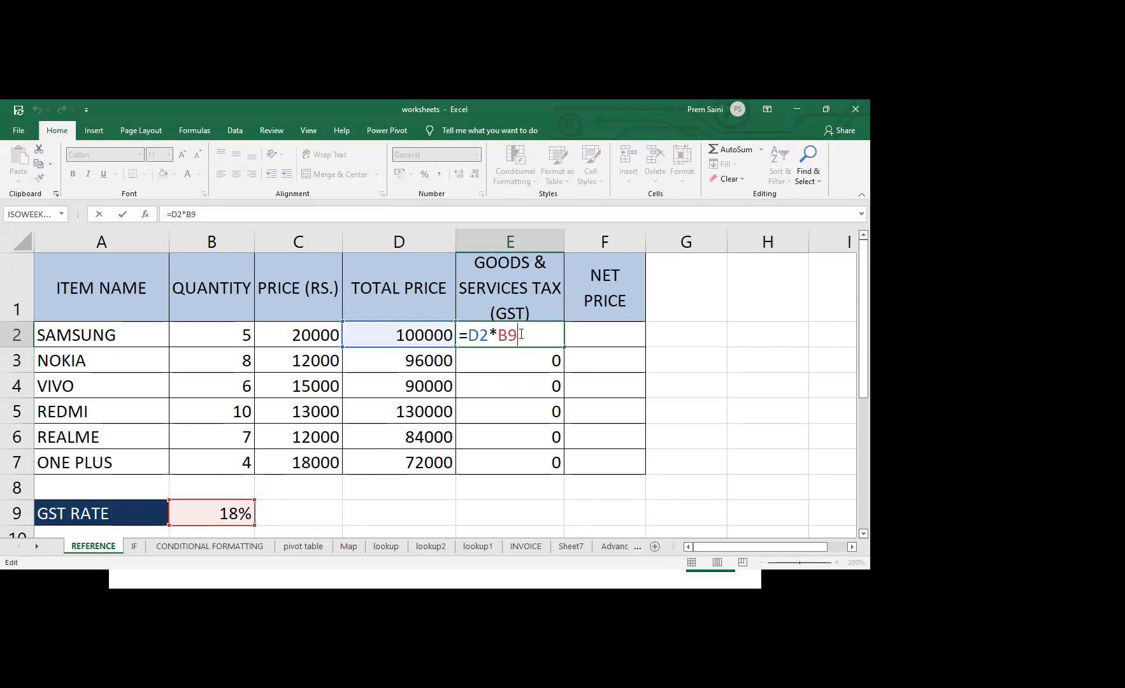
left_click_drag(520, 334, 499, 334)
left_click(508, 335)
type("$")
left_click(501, 335)
type("$")
left_click(528, 335)
key("BackSpace")
key("BackSpace")
Cycle the B9 reference in cell E2 through its reference types and enter the absolute version, =D2*$B$9
double_click(503, 336)
key("F4")
key("F4")
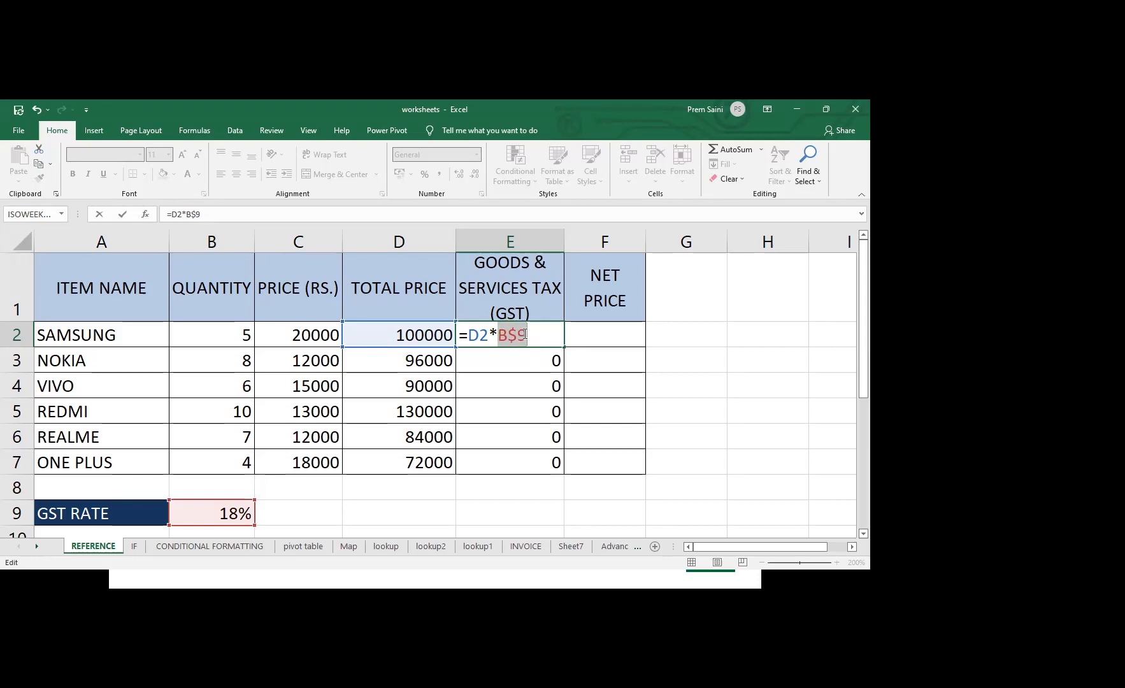
key("F4")
key("F4")
key("F4")
key("ctrl+Return")
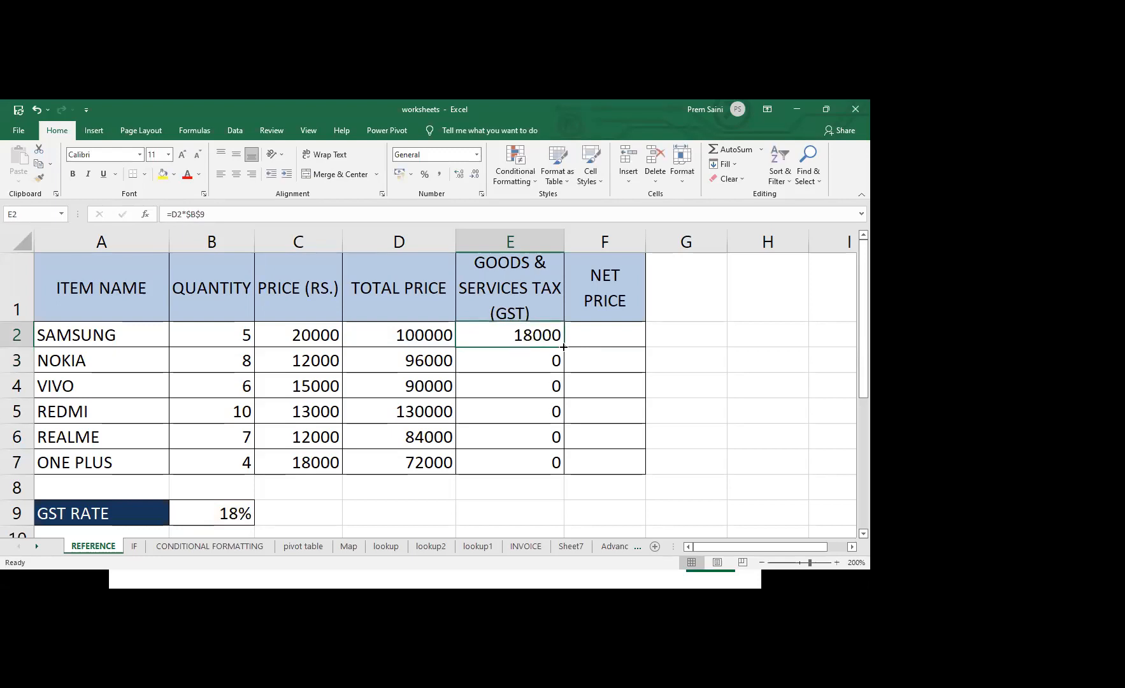
Fill the absolute-reference GST formula from E2 down through E7 and check the formulas in the filled cells
left_click_drag(564, 347, 562, 469)
double_click(541, 364)
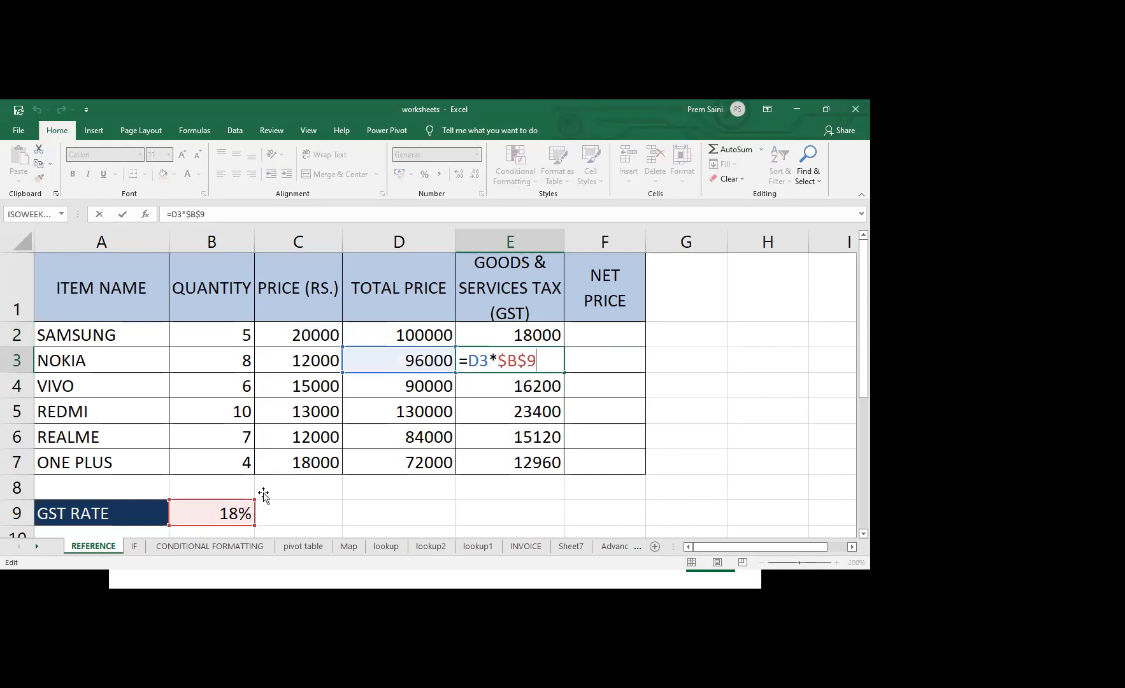
double_click(527, 387)
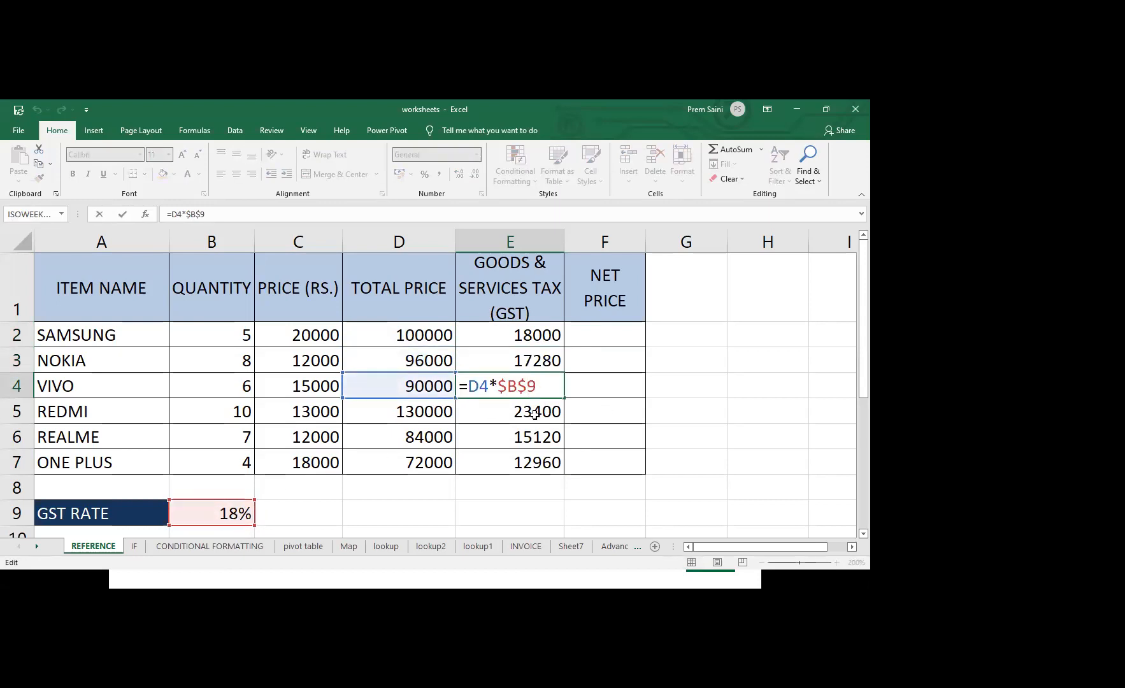
double_click(535, 414)
double_click(520, 435)
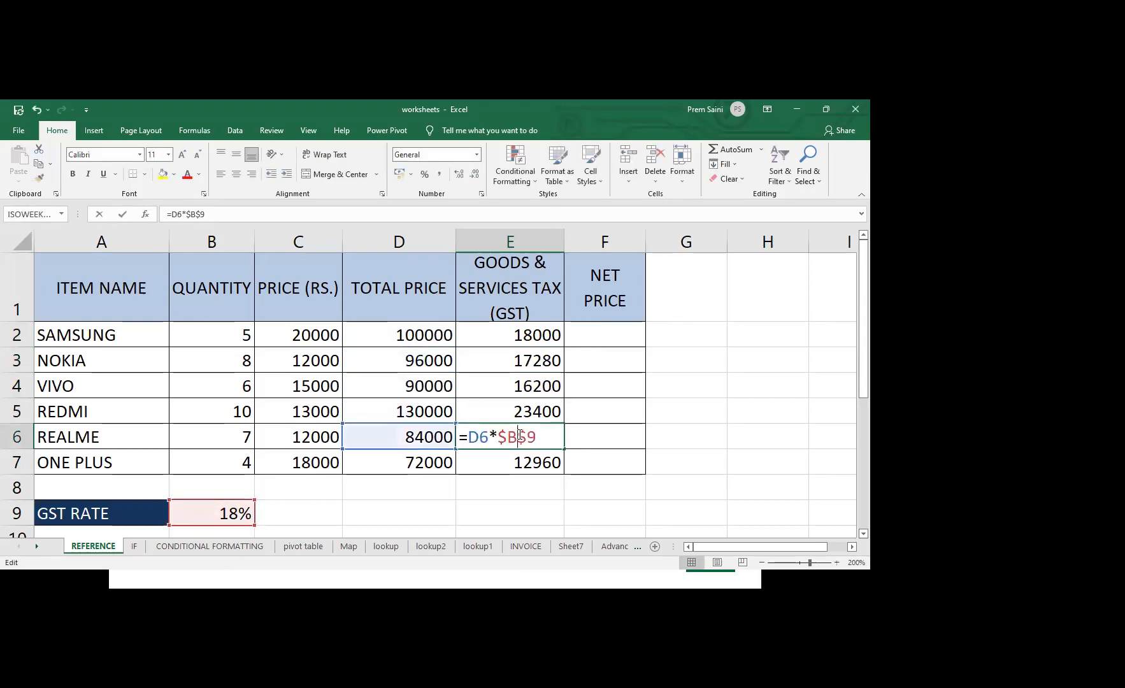
double_click(535, 463)
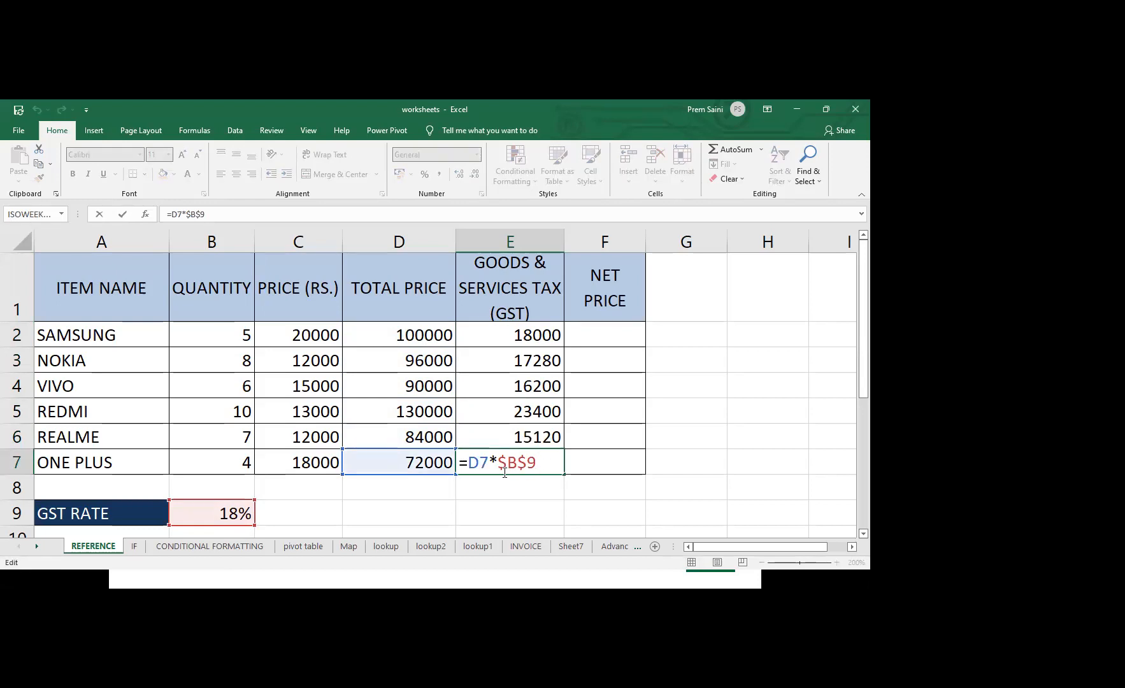
key("Return")
left_click_drag(531, 341, 524, 457)
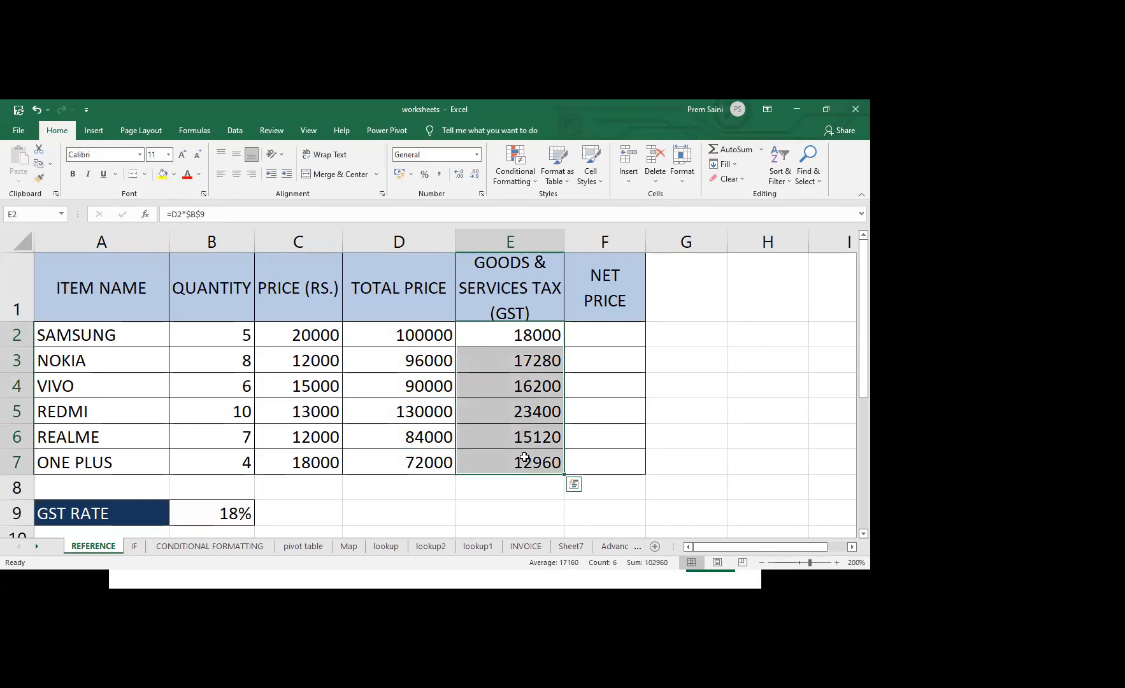
Calculate the first item's net price in F2 with =SUM(D2:E2) and fill the formula down through F7
left_click(602, 330)
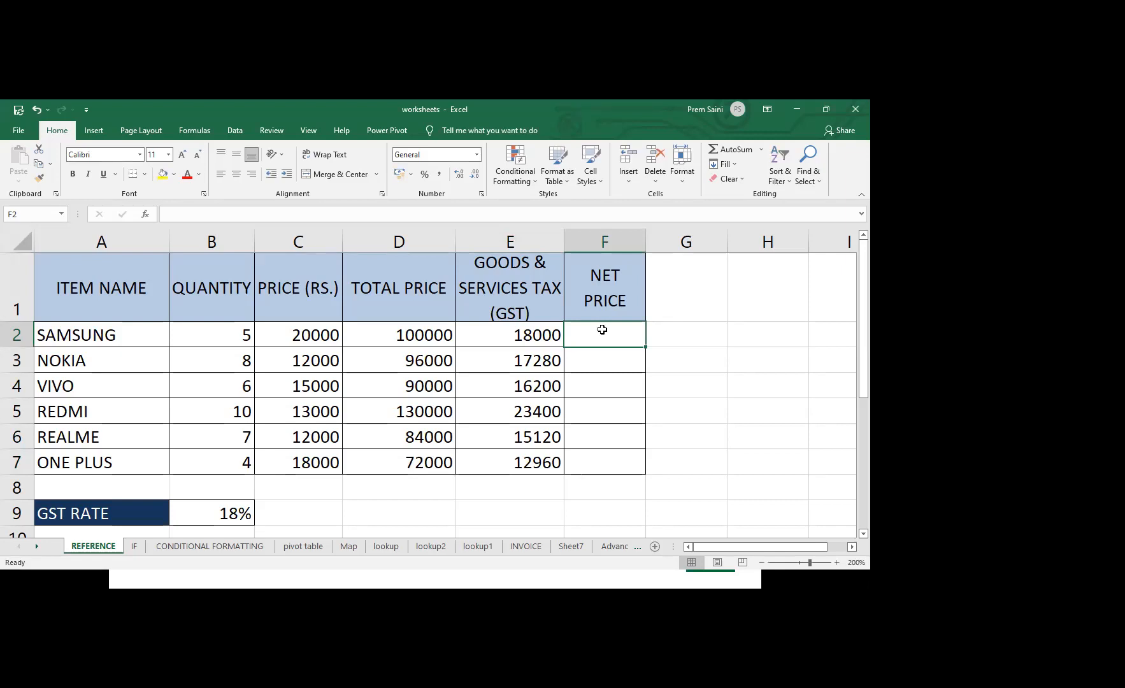
type("=")
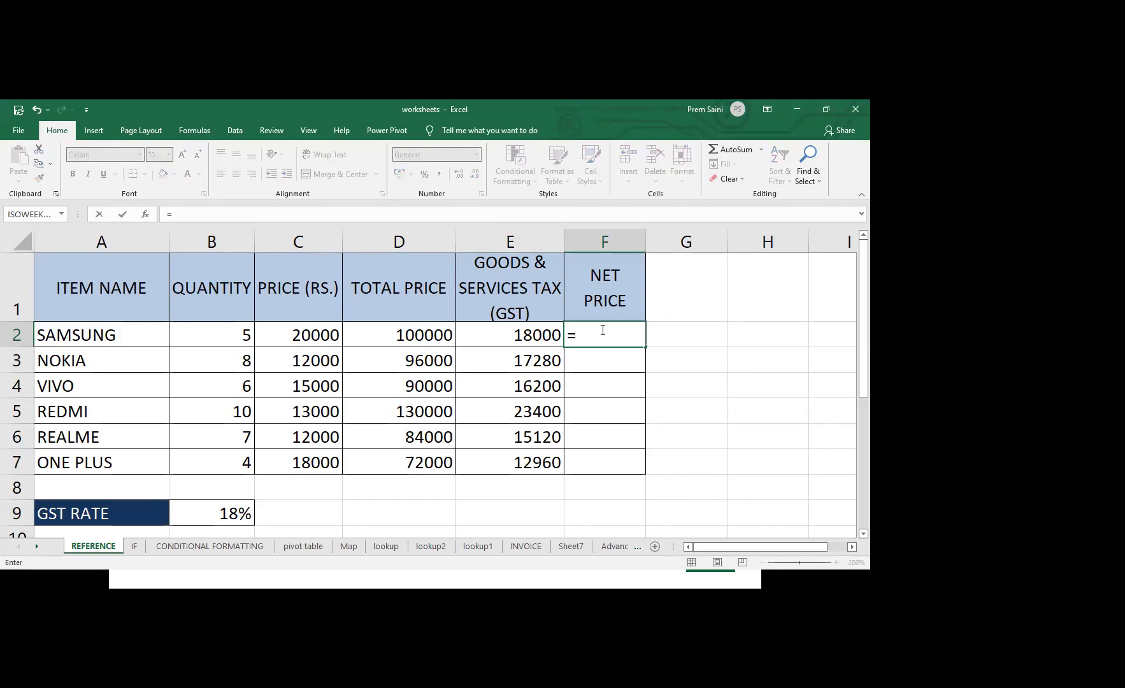
left_click(433, 334)
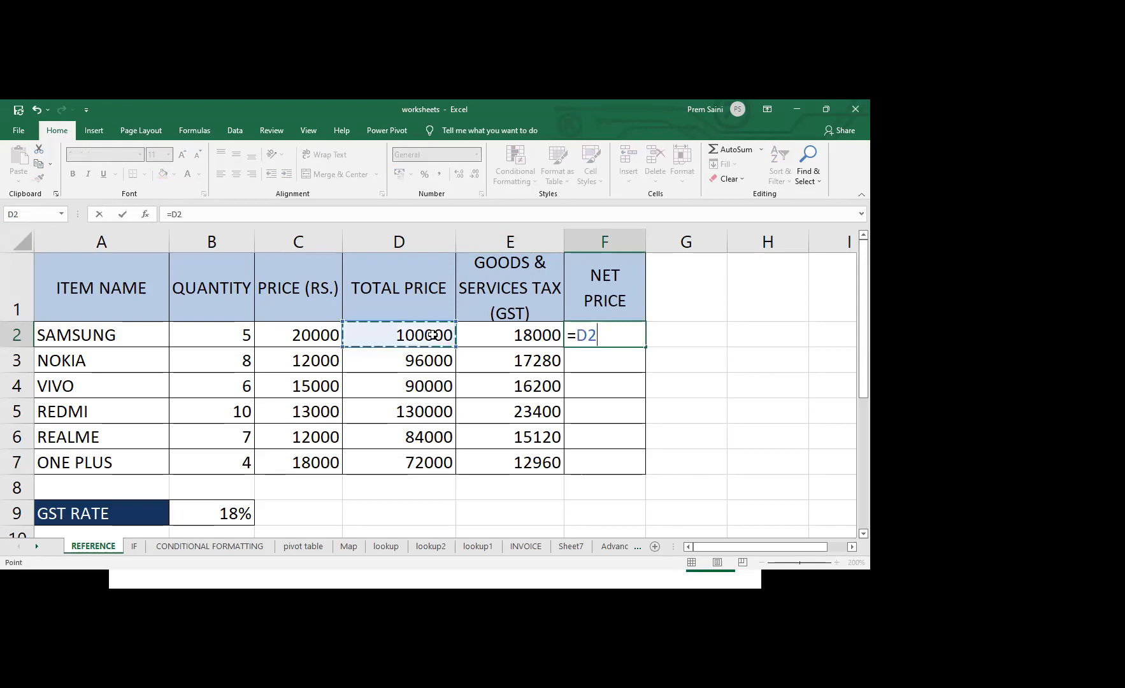
type("+")
key("BackSpace")
key("BackSpace")
key("BackSpace")
type("s")
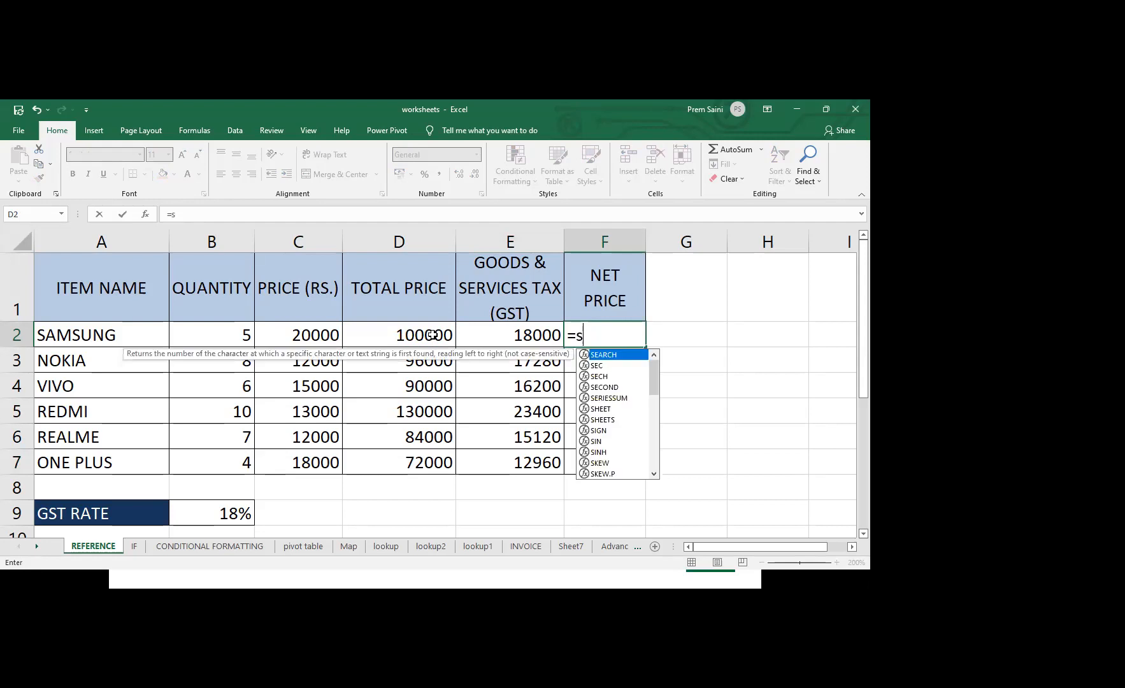
type("um(")
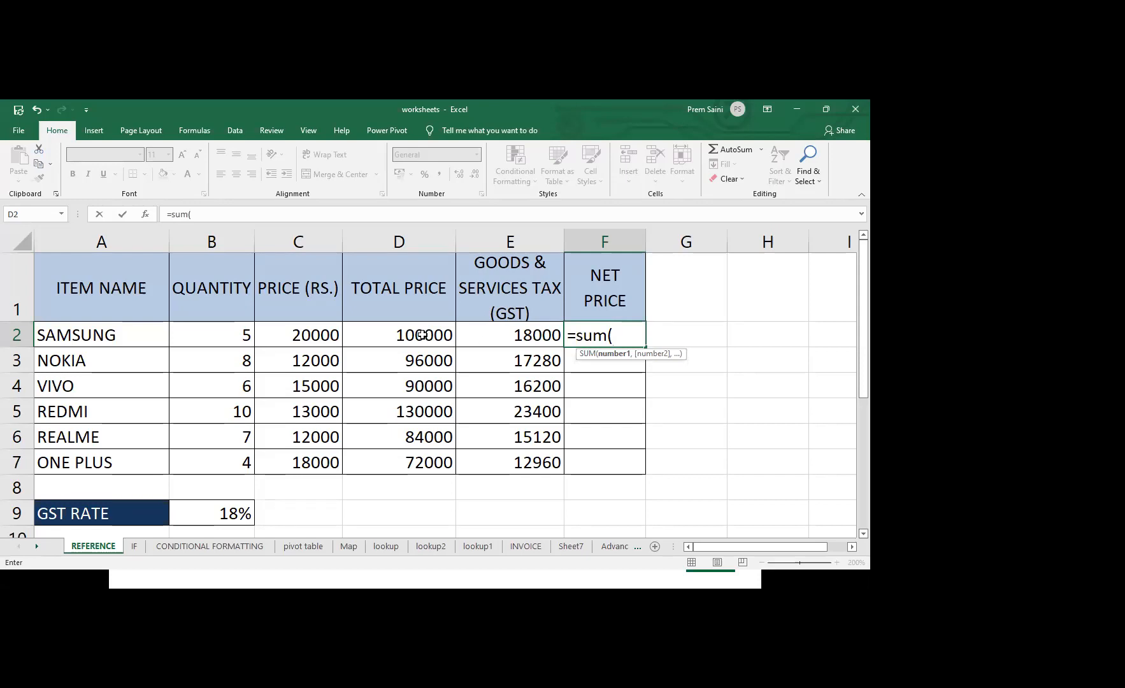
left_click(424, 335)
left_click_drag(423, 336, 477, 335)
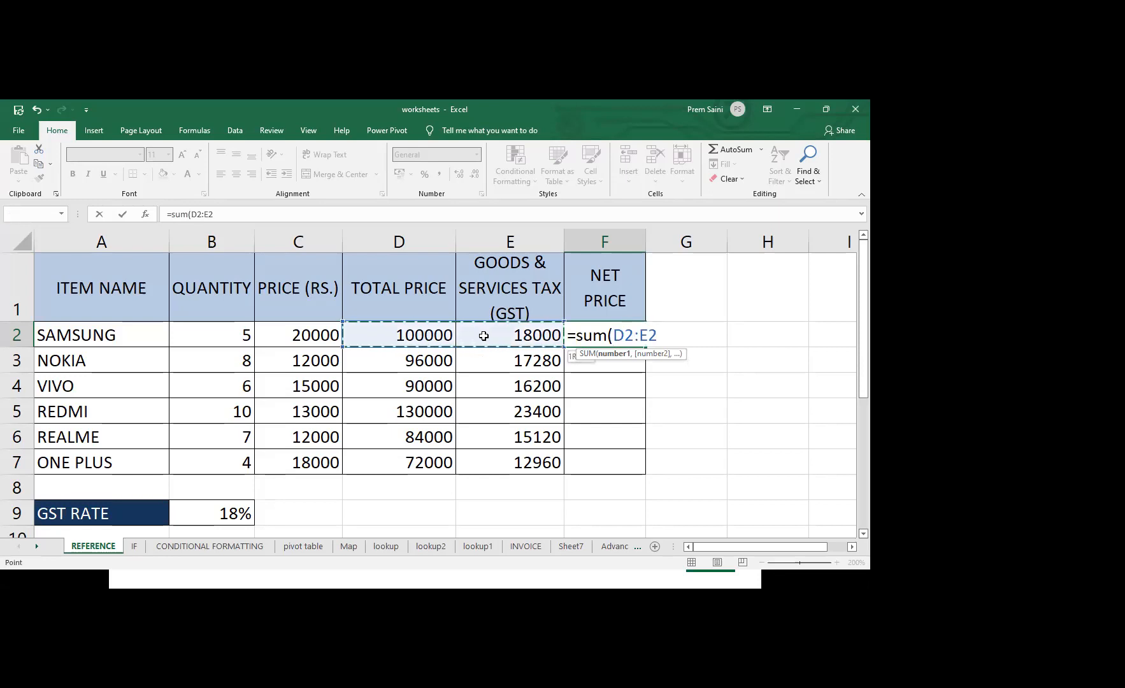
type(")")
key("ctrl+Return")
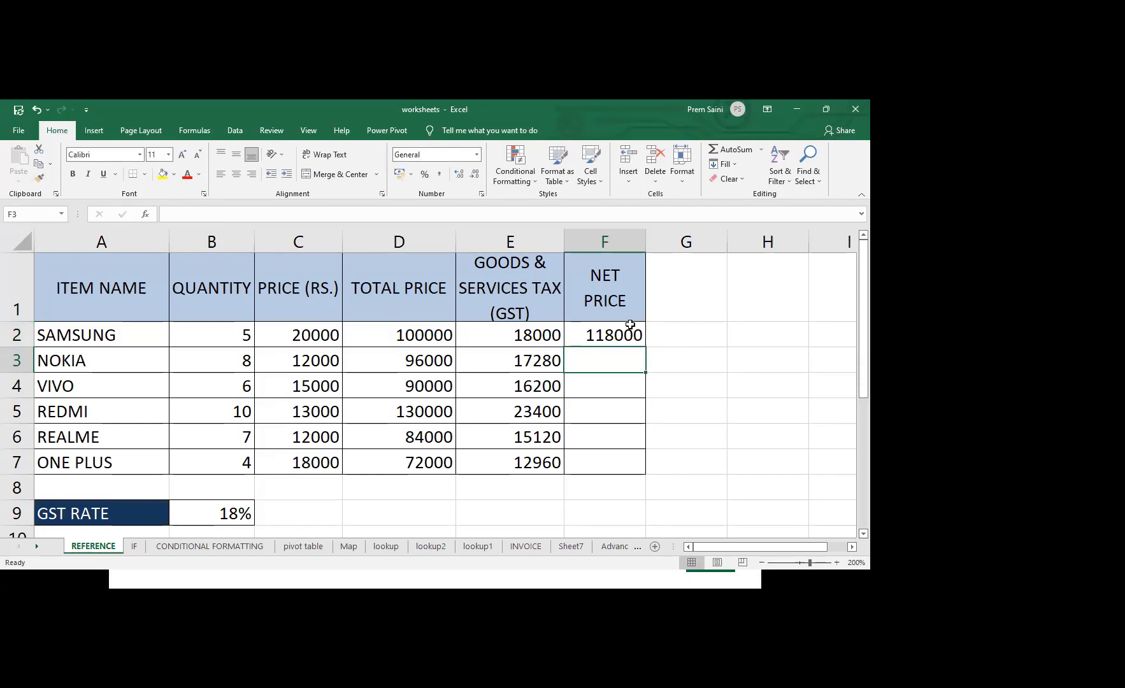
left_click_drag(646, 347, 644, 473)
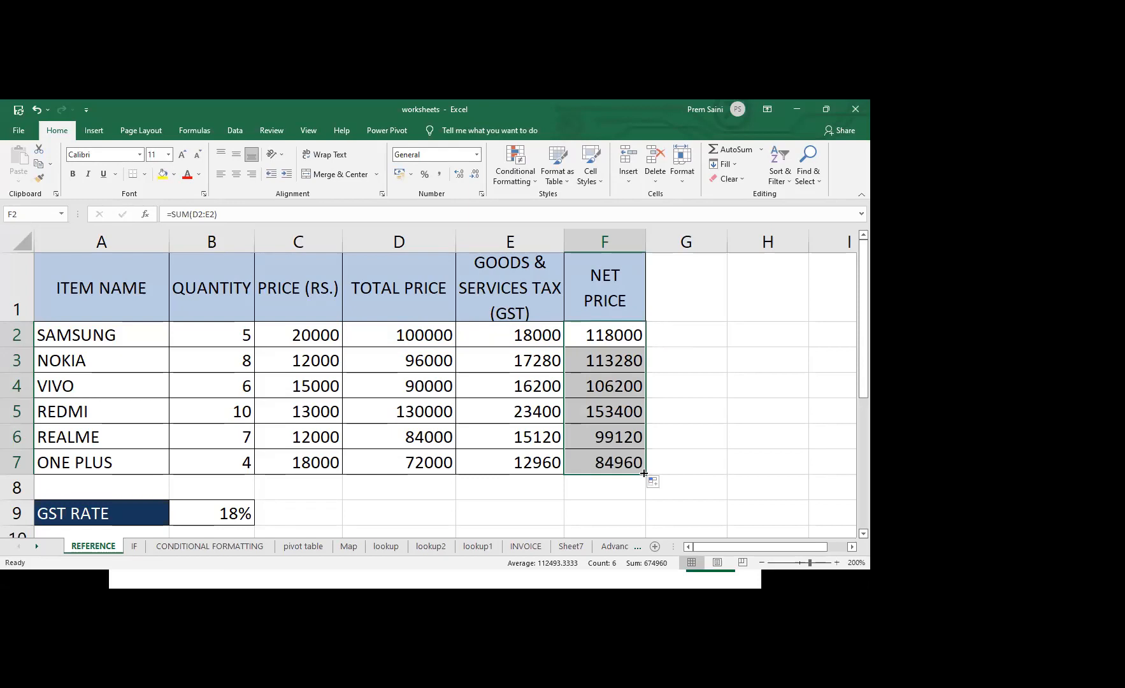
Enter the values 10, 20, 30, 40 and 50 down cells B14 to B18, below the price table
left_click(565, 498)
key("Down")
key("Down")
key("Down")
key("Down")
key("Down")
key("Down")
key("Down")
key("Down")
key("Down")
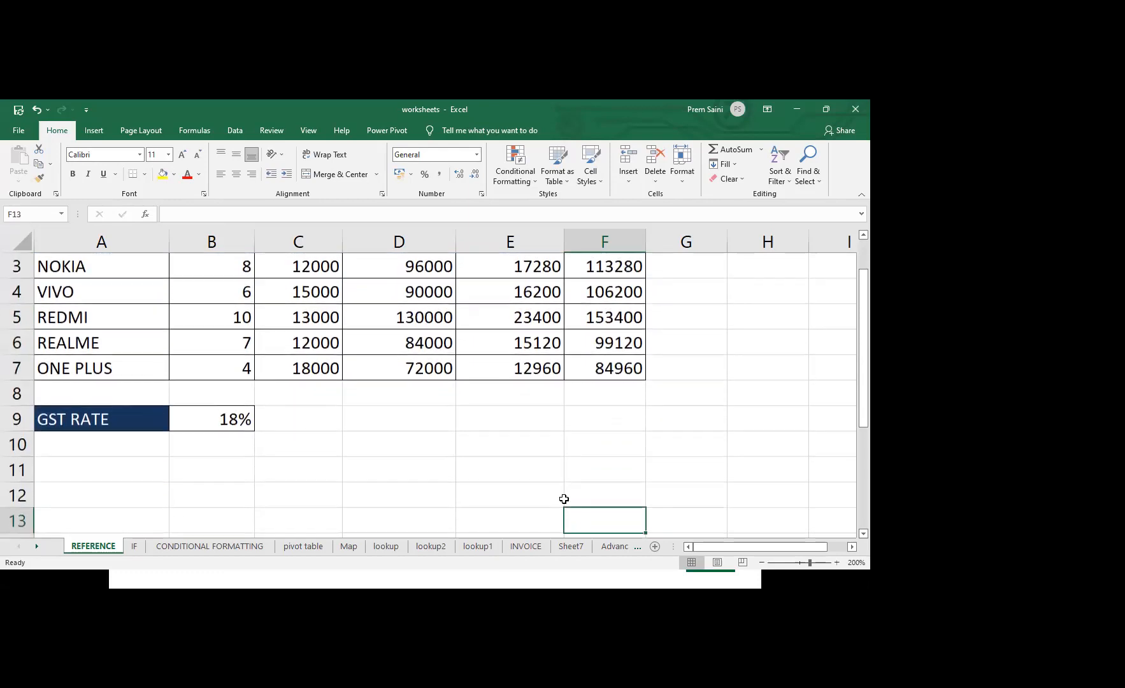
key("Down")
key("Down")
key("Down")
key("Down")
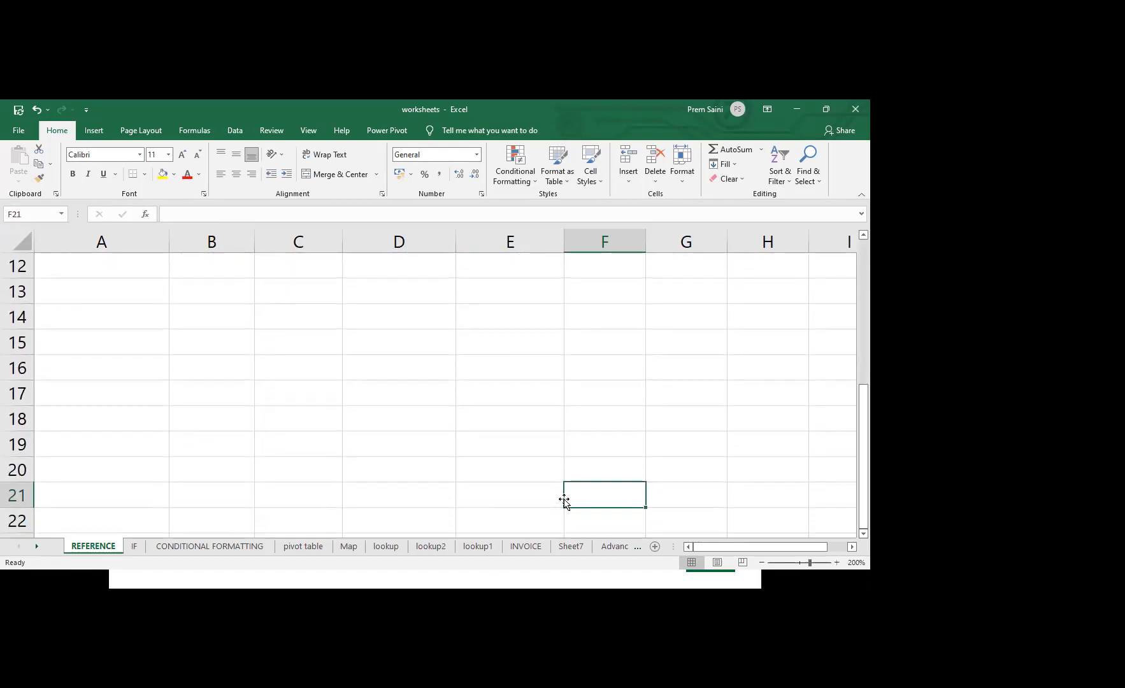
key("Left")
key("Left")
key("Up")
key("Up")
key("Up")
key("Left")
key("Left")
key("Up")
key("Up")
key("Up")
key("Up")
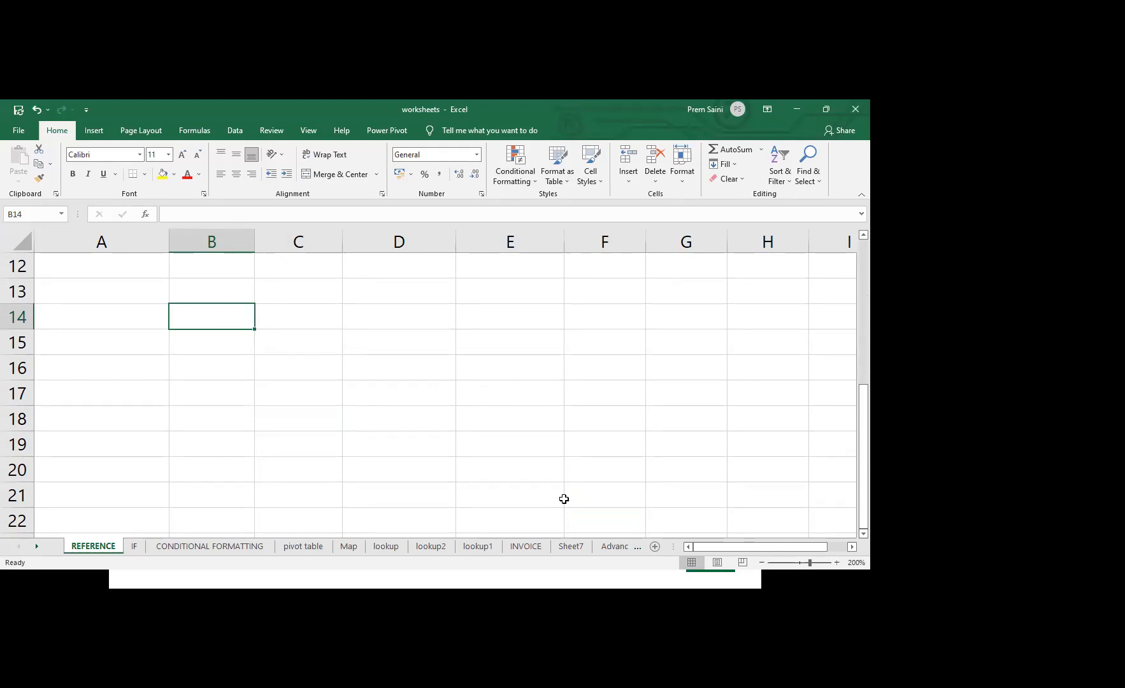
type("10")
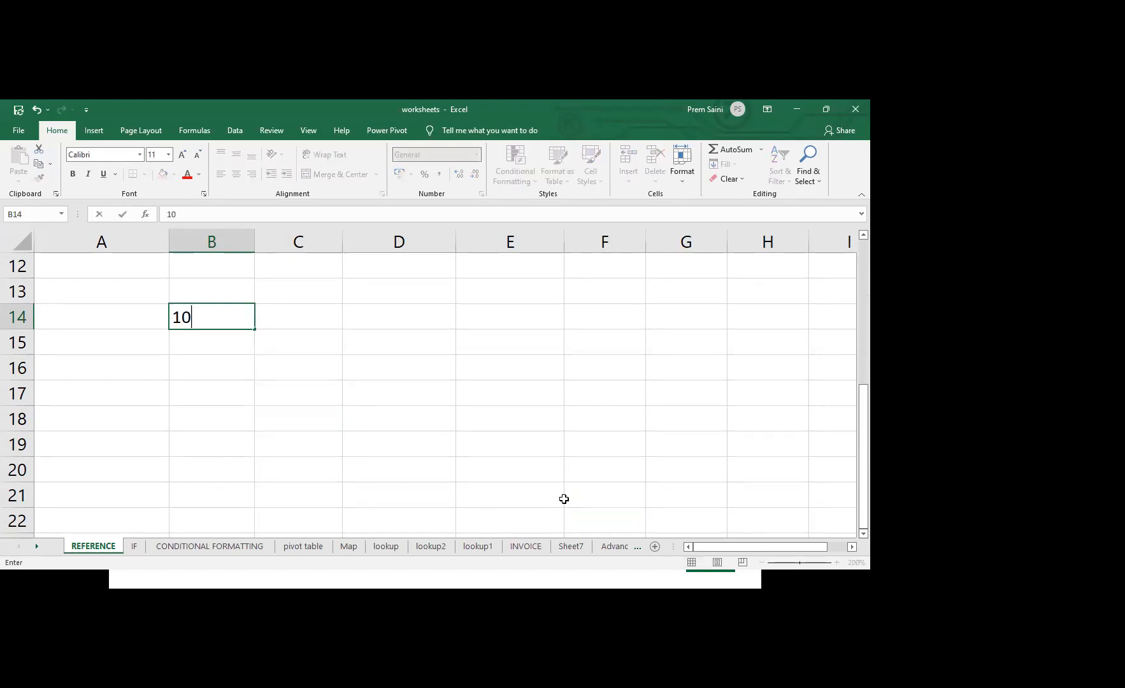
key("Return")
type("20")
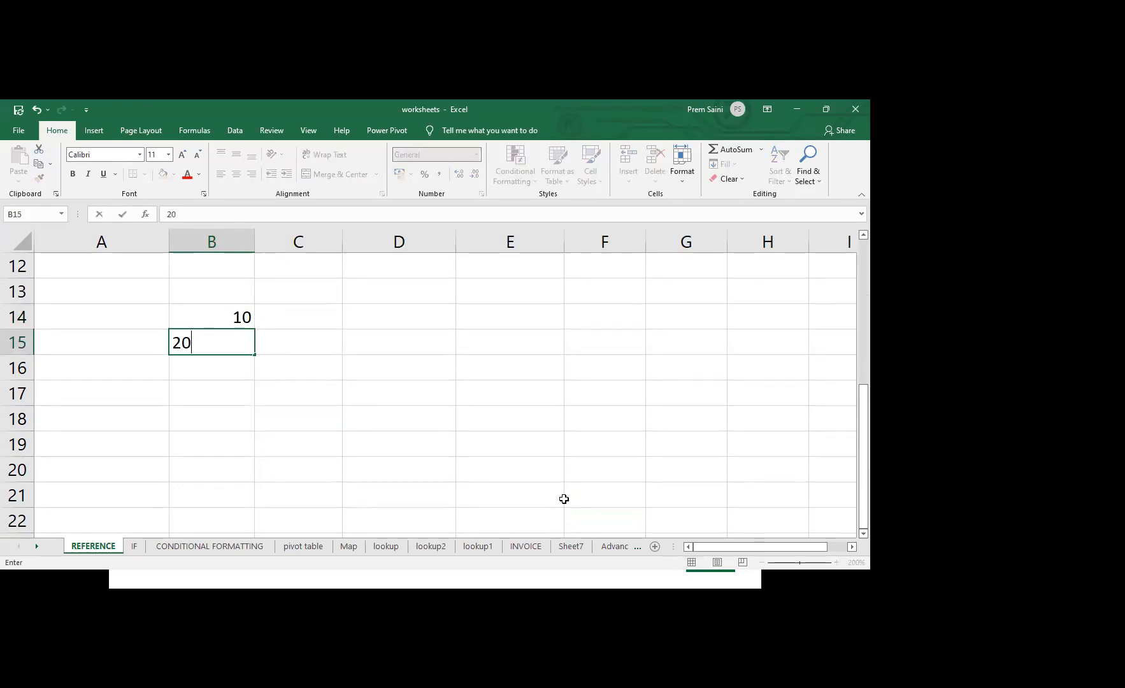
key("Return")
type("30")
key("Return")
type("40")
key("Return")
type("50")
key("Return")
Enter the numbers 1, 2, 3, 4 and 5 across cells C13 to G13 as the grid's header row
key("Up")
key("Right")
key("Up")
key("Right")
key("Up")
key("Up")
key("Up")
key("Up")
key("Left")
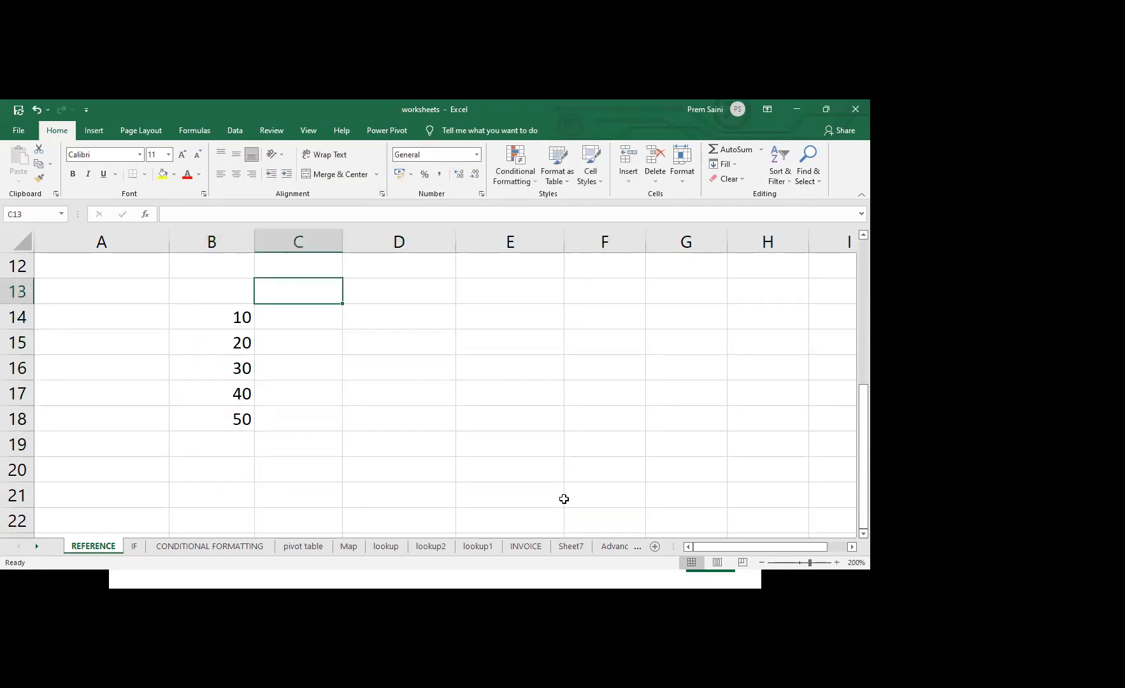
type("1")
key("Tab")
type("2")
key("Tab")
type("3")
key("Tab")
type("54")
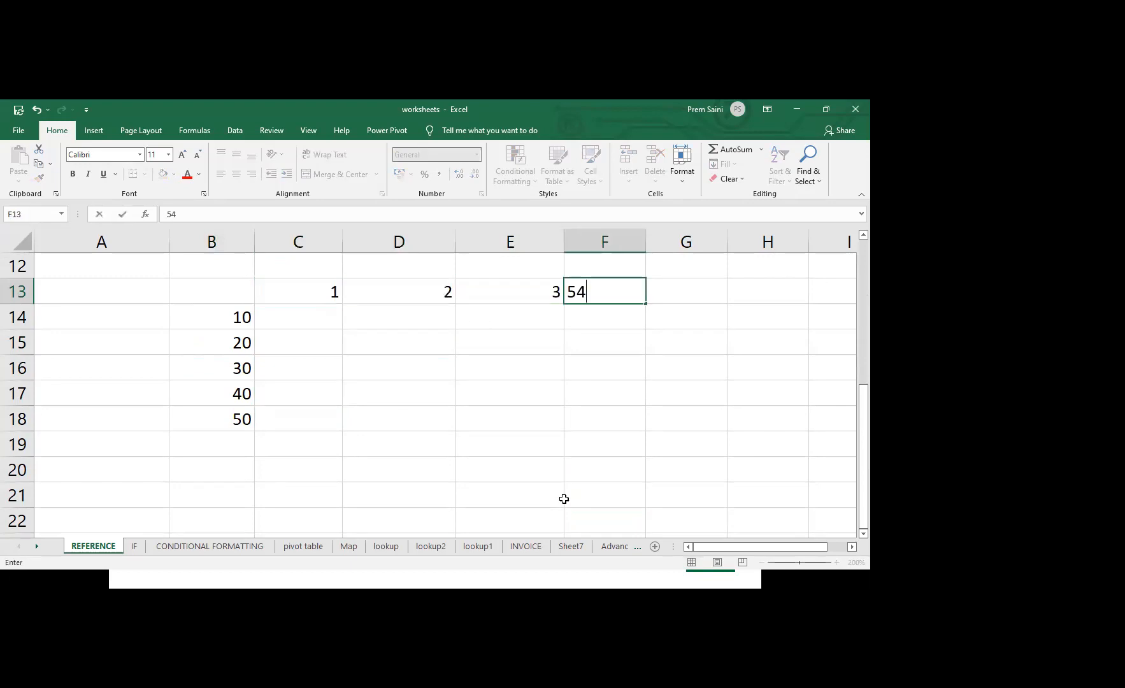
key("BackSpace")
key("BackSpace")
type("4")
key("Tab")
type("5")
key("Return")
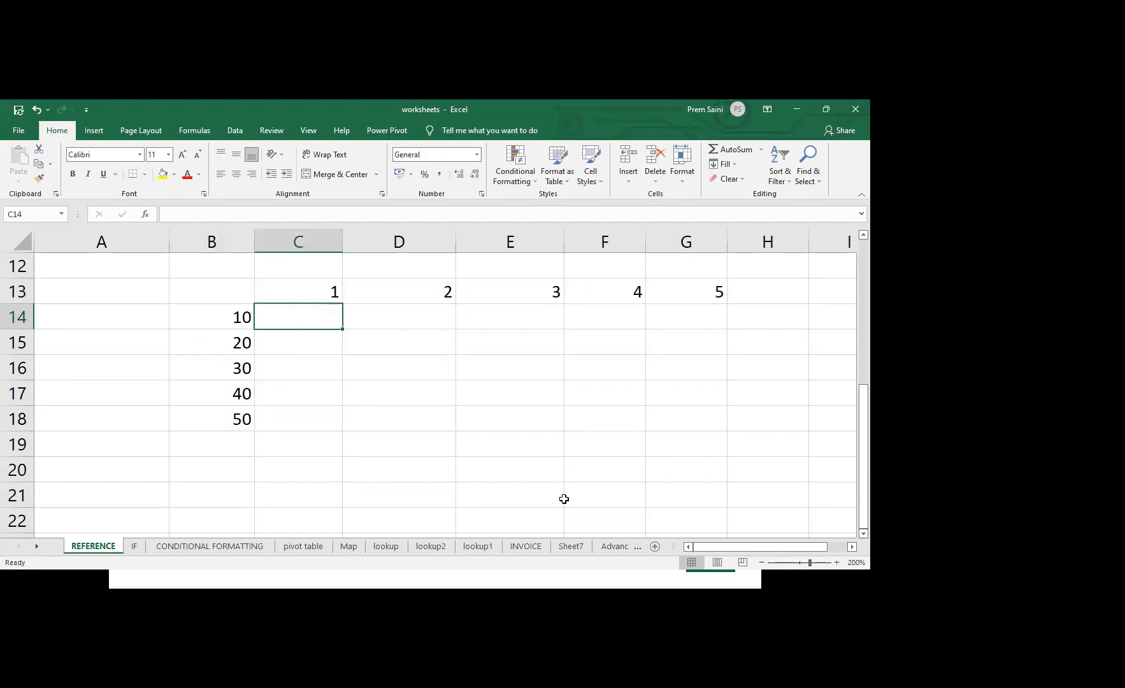
Enter the relative multiplication formula =C13*B14 in cell C14
left_click(302, 294)
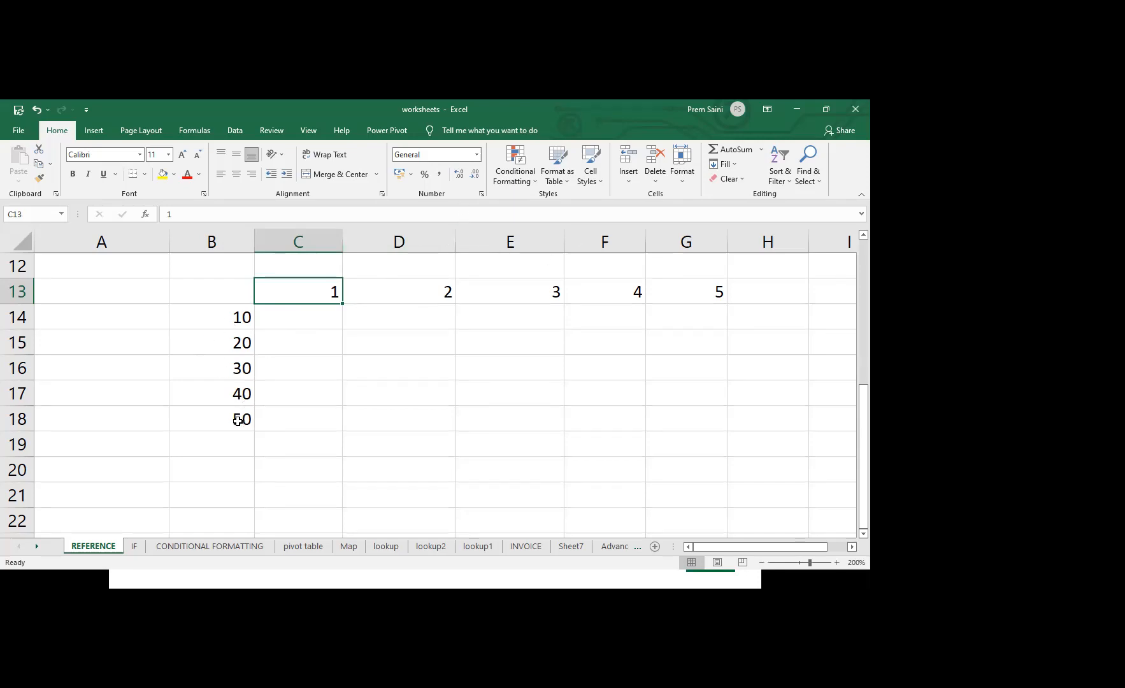
left_click(303, 312)
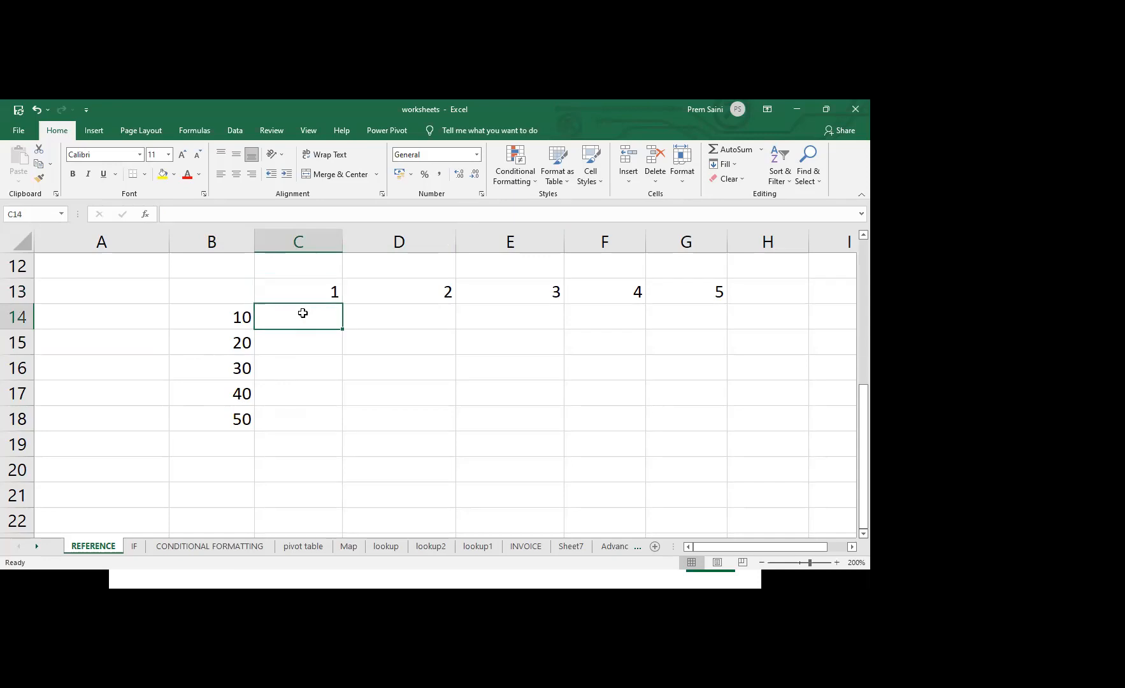
type("=")
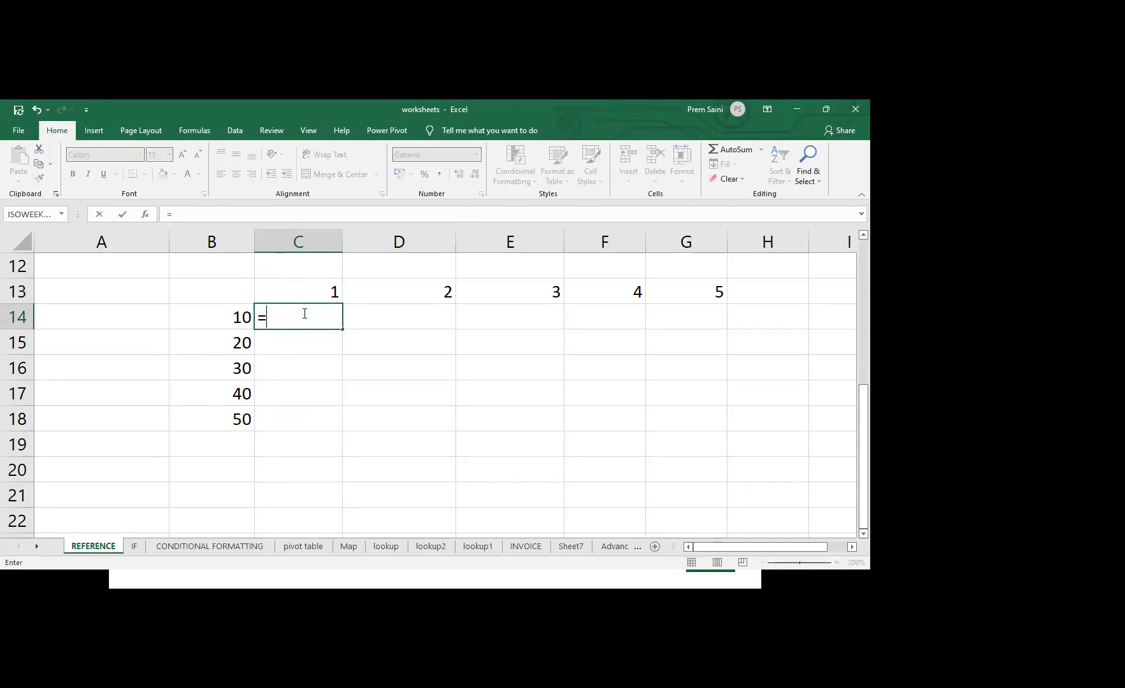
left_click(314, 288)
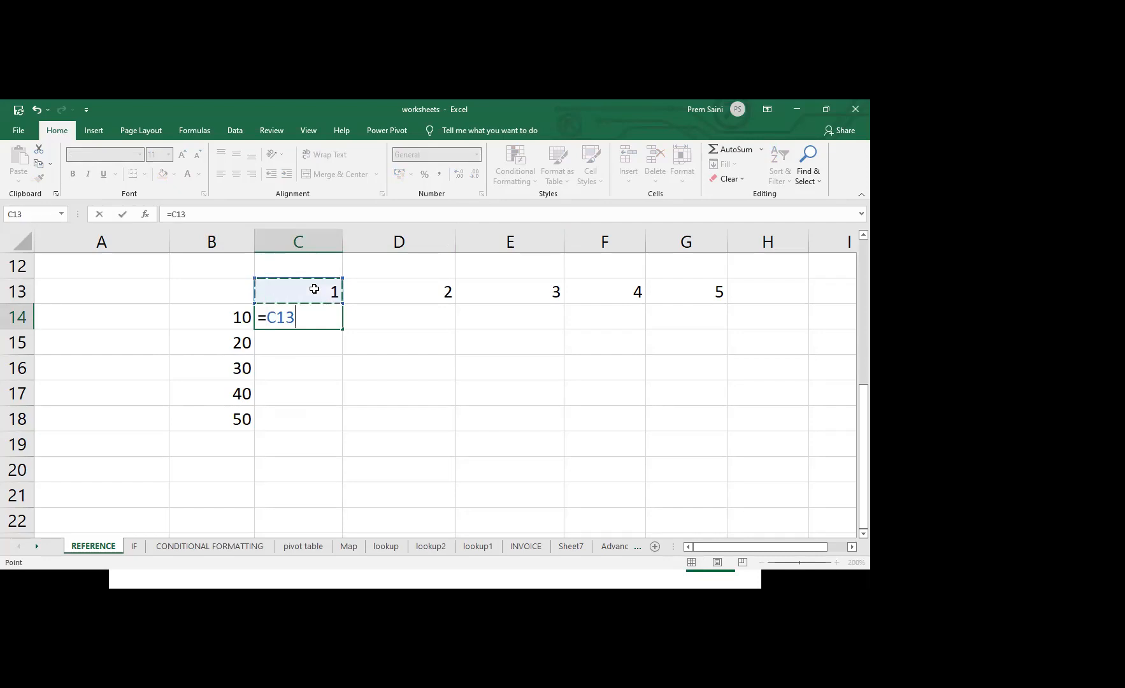
type("*")
left_click(233, 314)
key("Return")
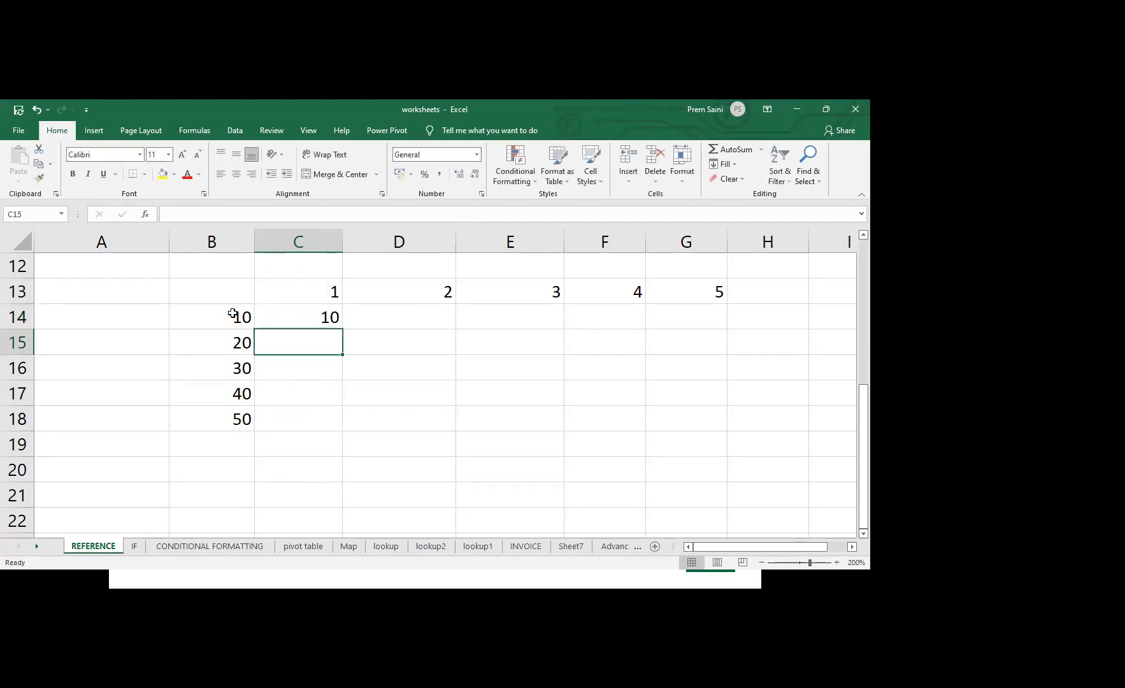
Fill the relative formula from C14 down through C18 and inspect the shifted references in C15
left_click(309, 313)
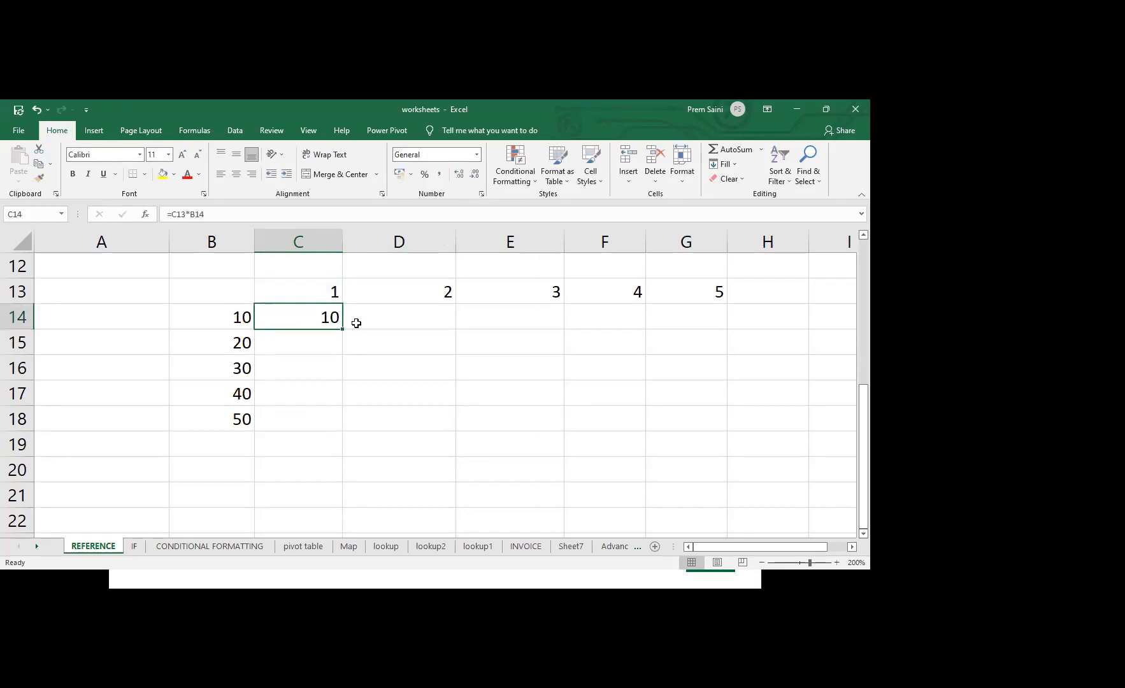
left_click_drag(341, 329, 329, 432)
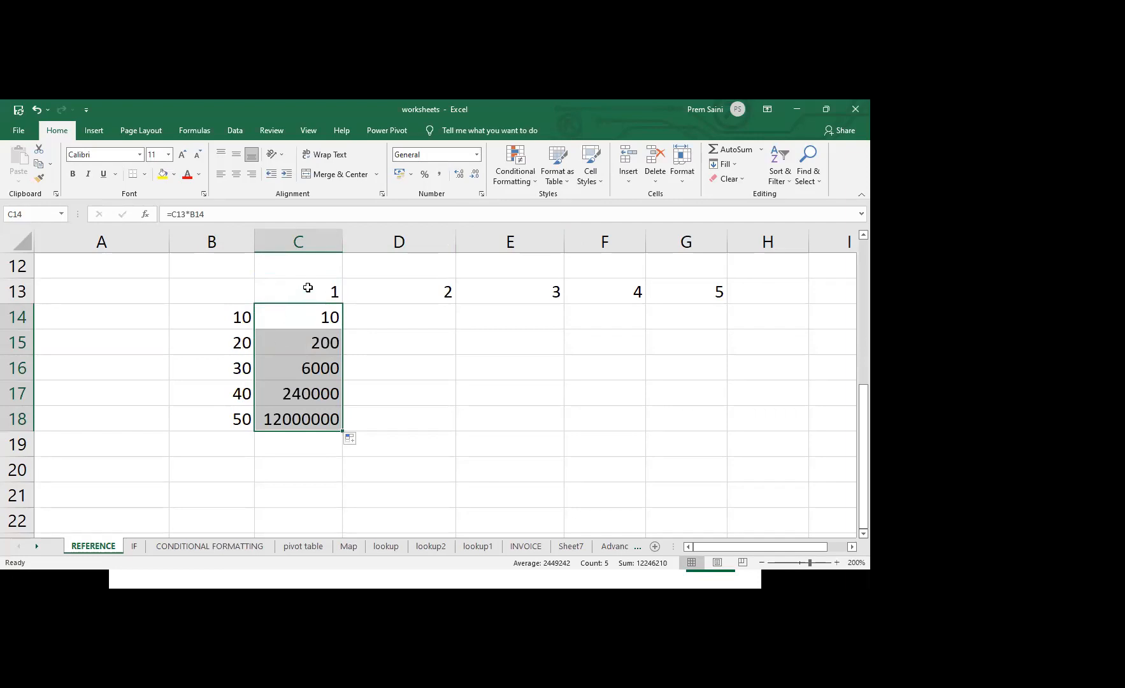
double_click(314, 344)
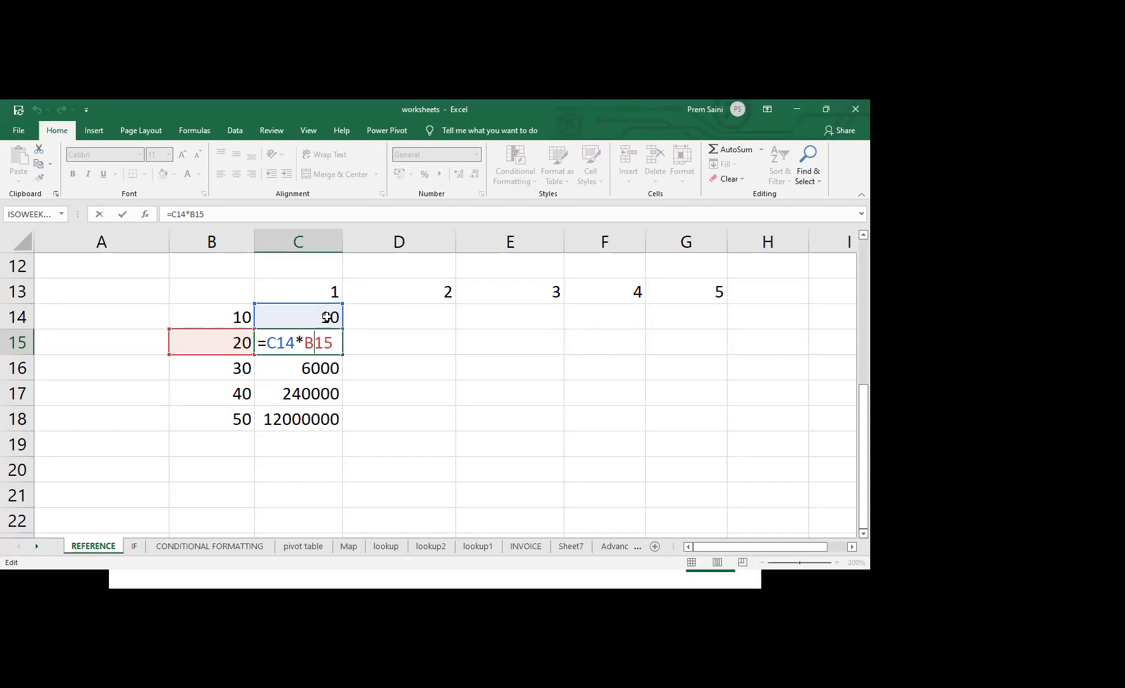
key("Escape")
type("`")
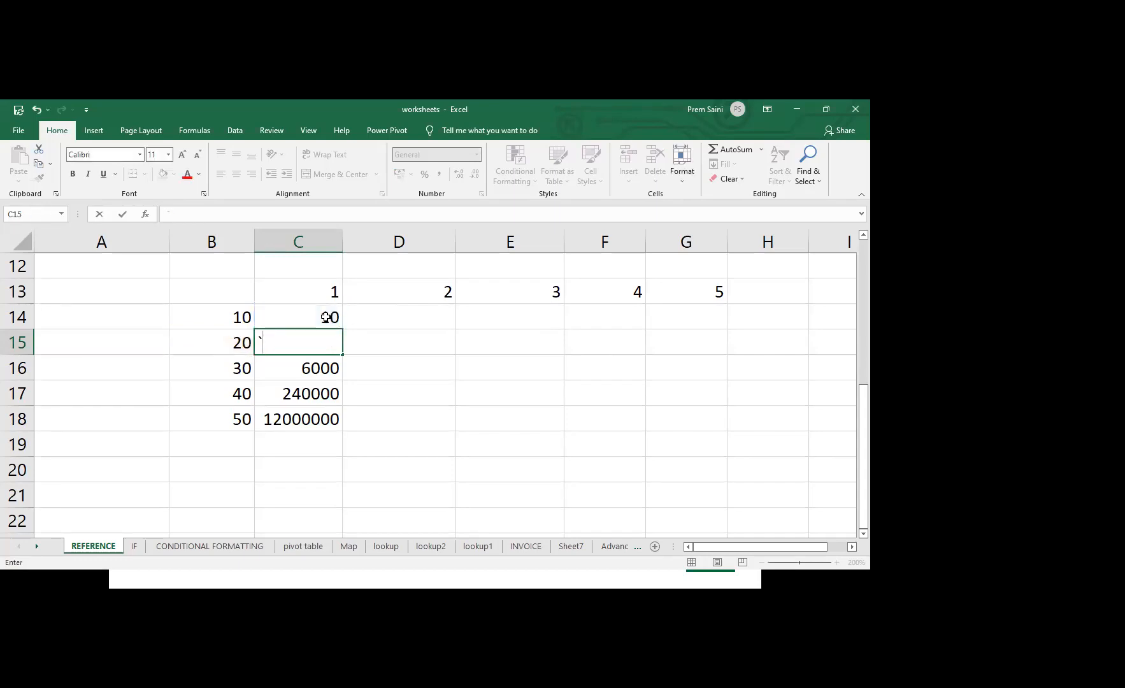
key("Escape")
Lock the row of the B14 reference in C14, making it =C13*B$14, and fill the formula down through C18
double_click(326, 316)
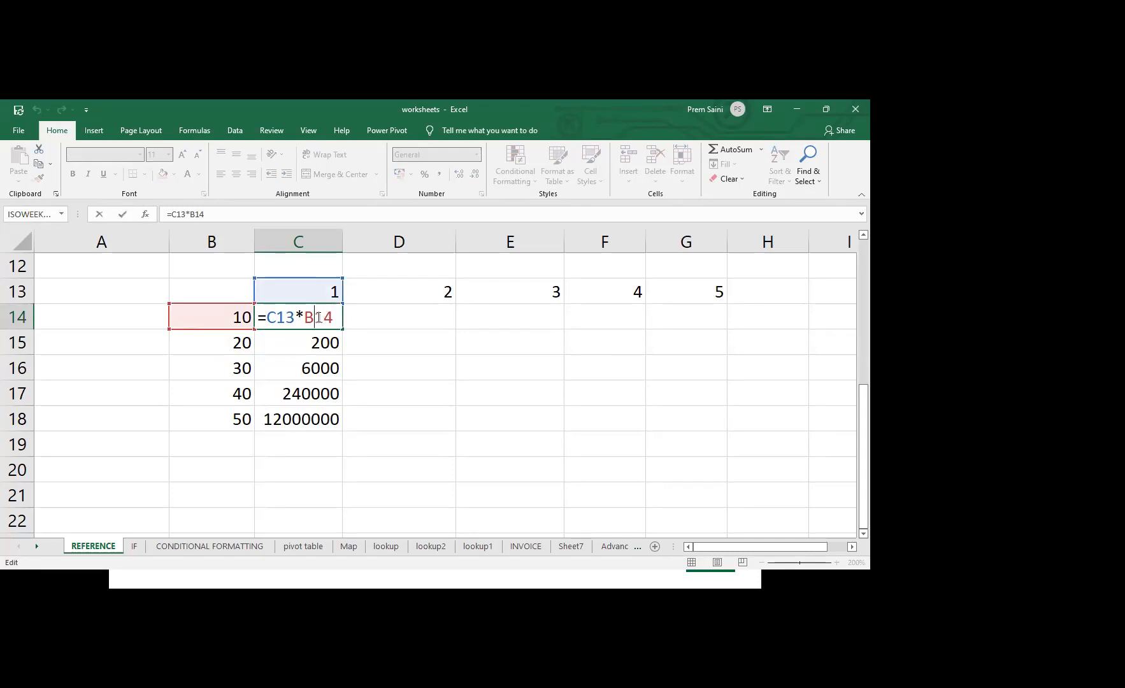
type("$")
key("Return")
left_click(318, 317)
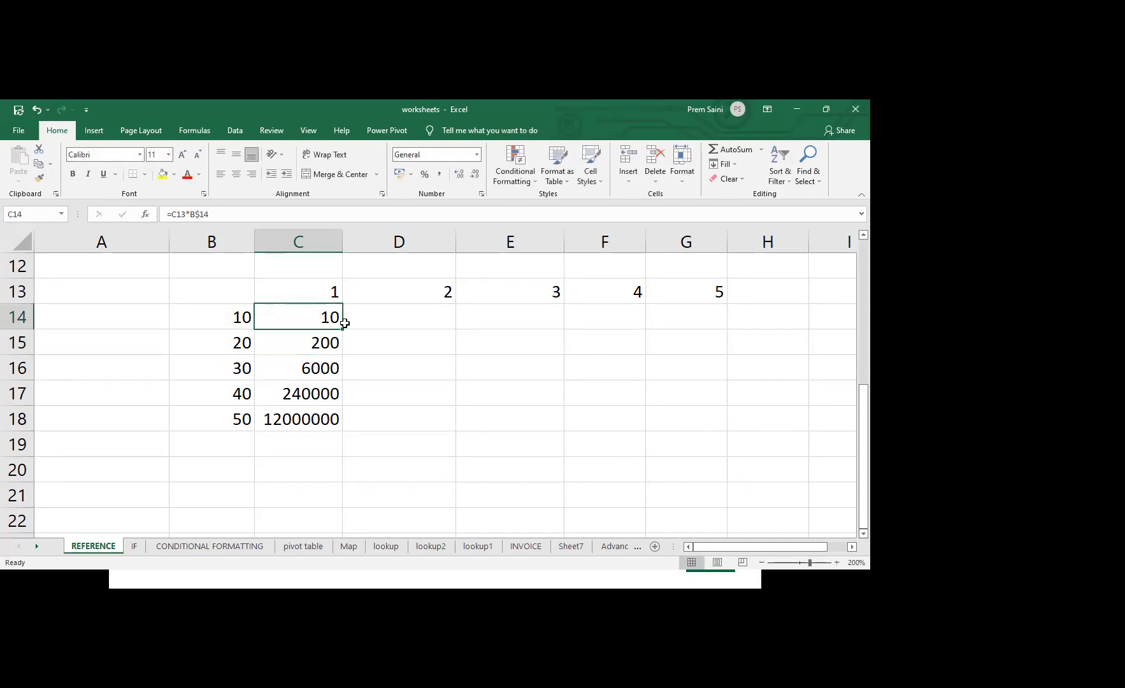
left_click_drag(342, 329, 347, 433)
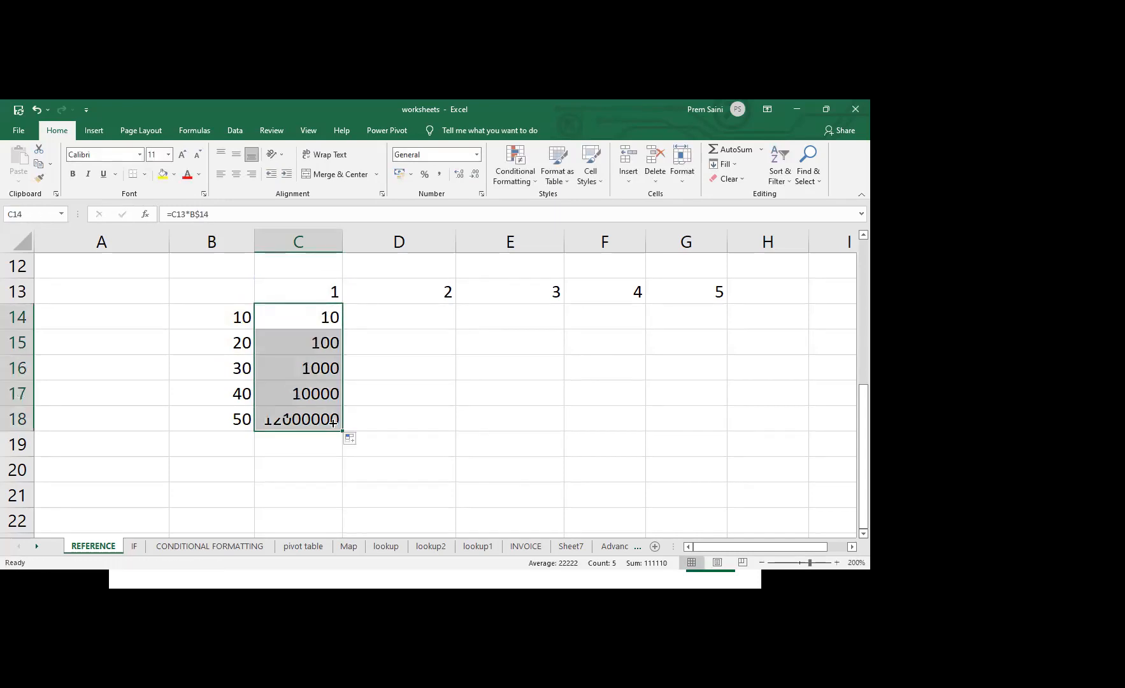
Inspect the cell references used by the mixed-reference formulas in C14 and C15
double_click(325, 316)
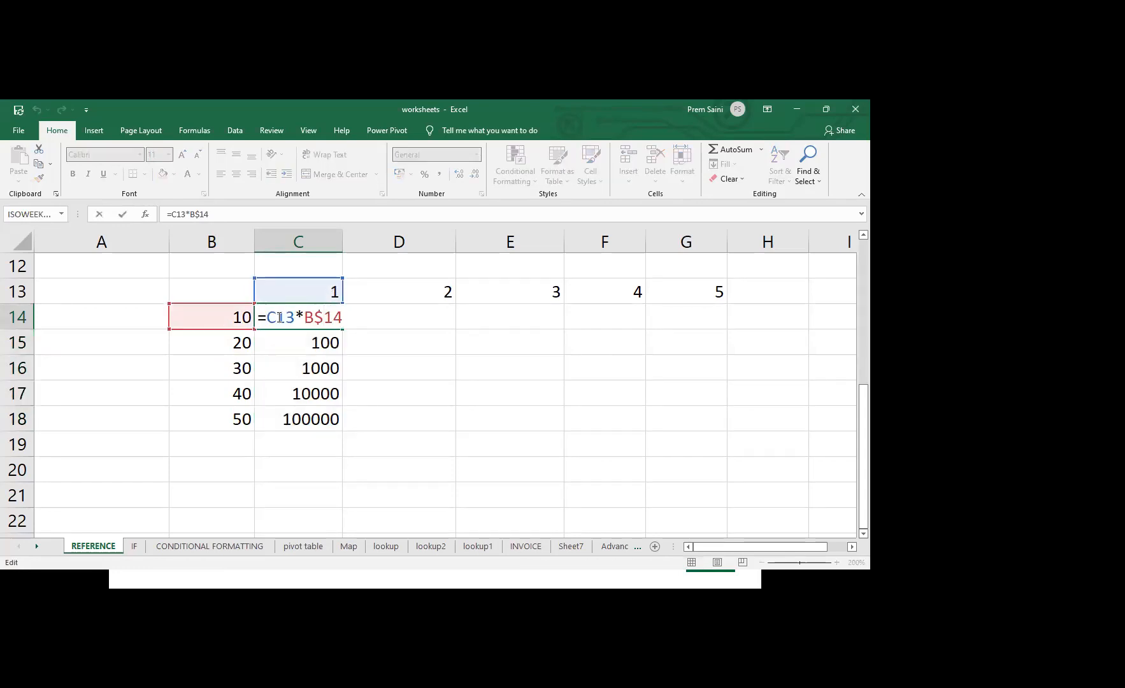
key("Return")
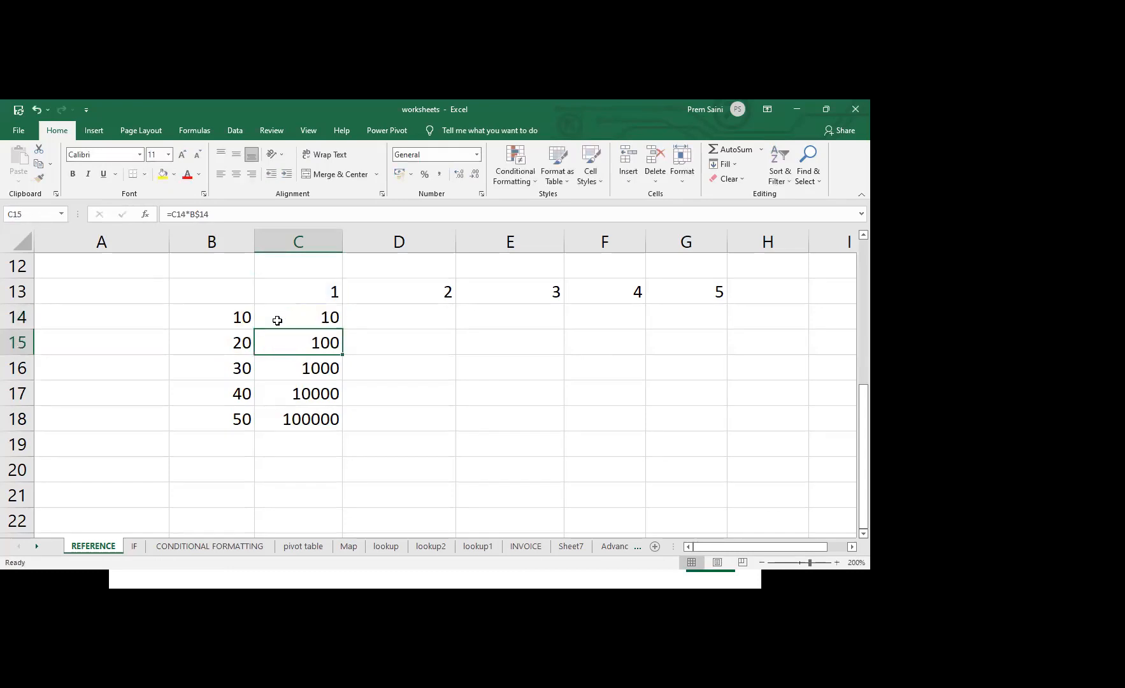
double_click(311, 344)
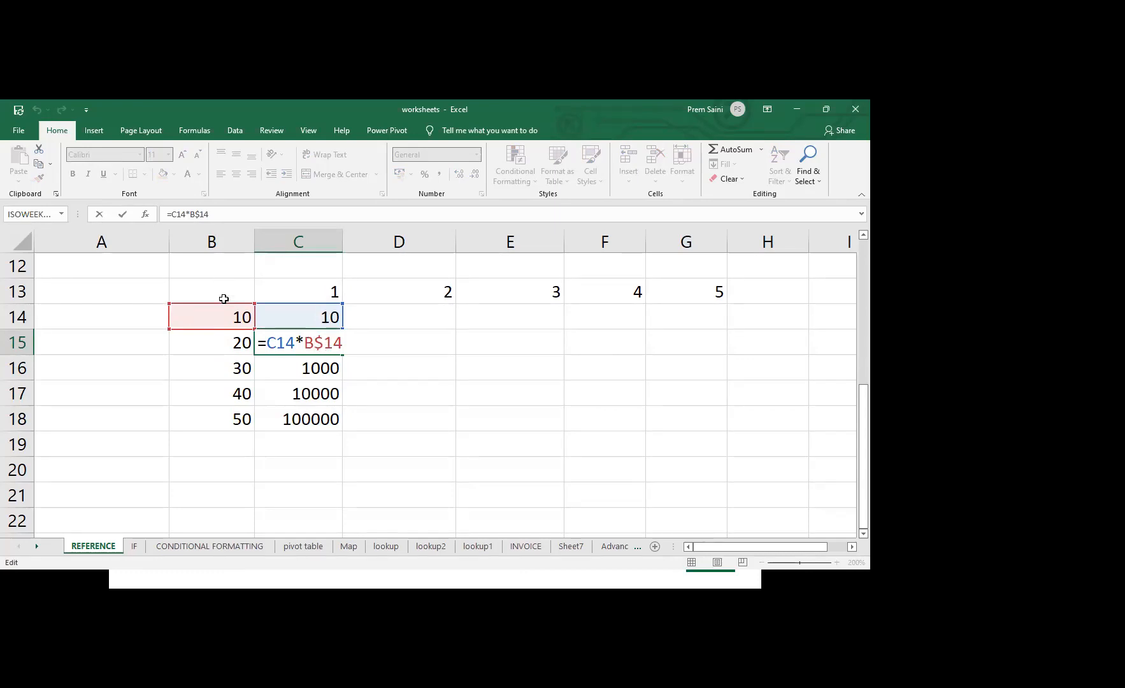
left_click(326, 343)
key("BackSpace")
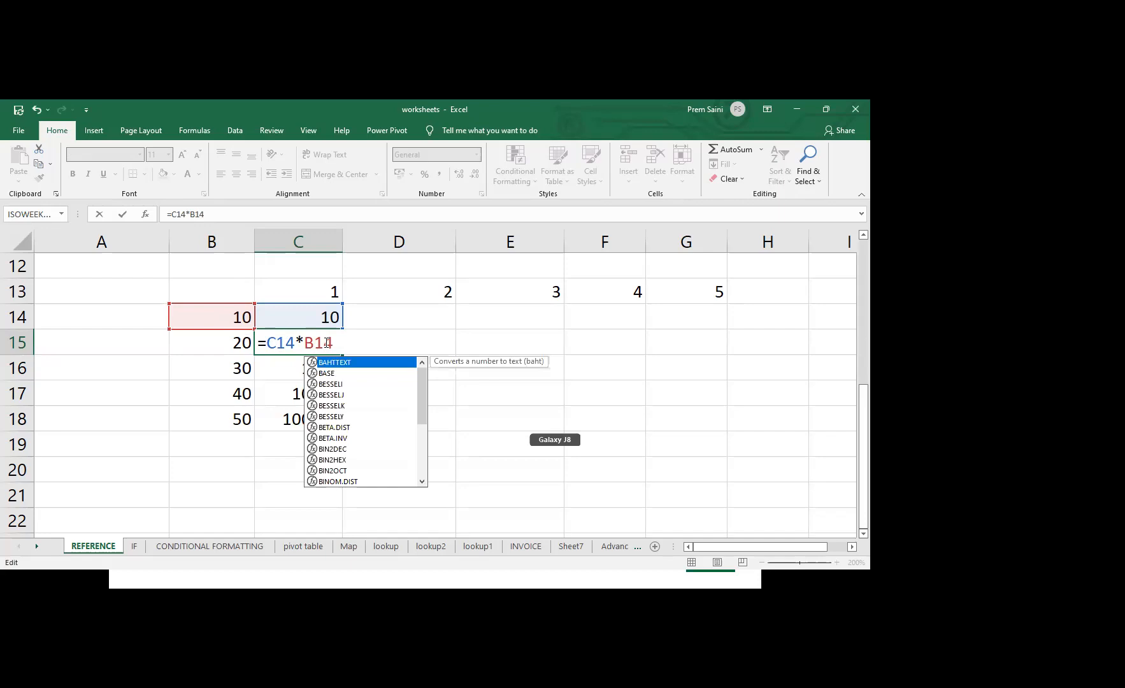
key("Escape")
key("Escape")
Change the formula in C14 to =C$13*B14, locking only the header row, and fill it down through C18
double_click(324, 316)
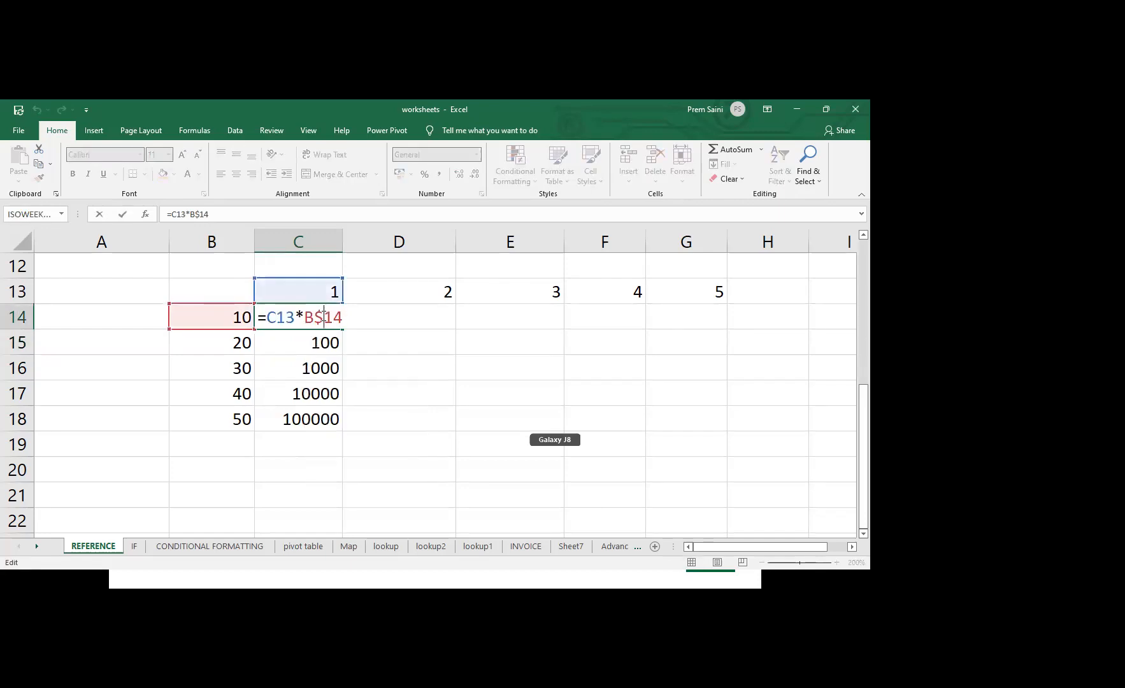
key("BackSpace")
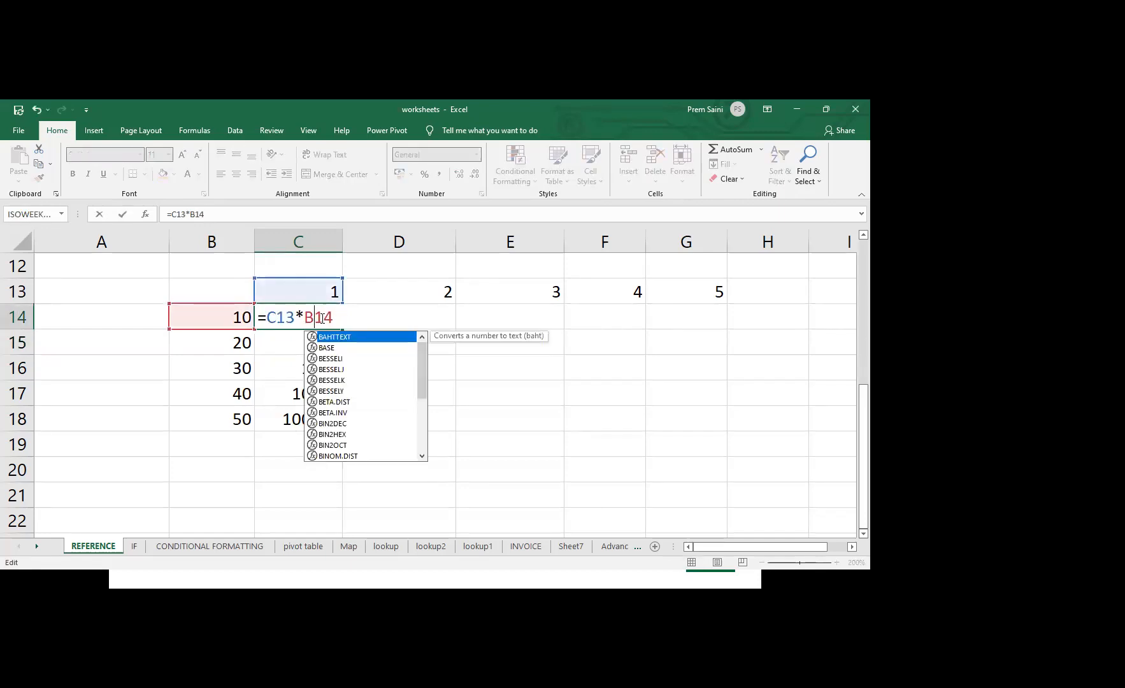
left_click(276, 317)
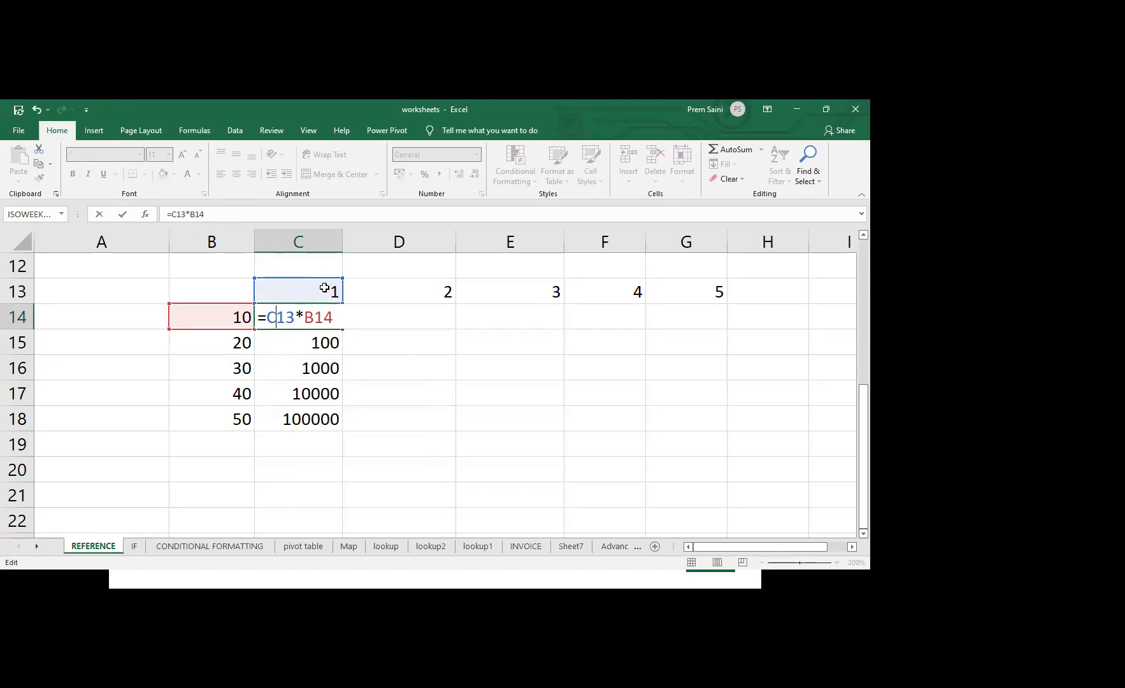
type("$")
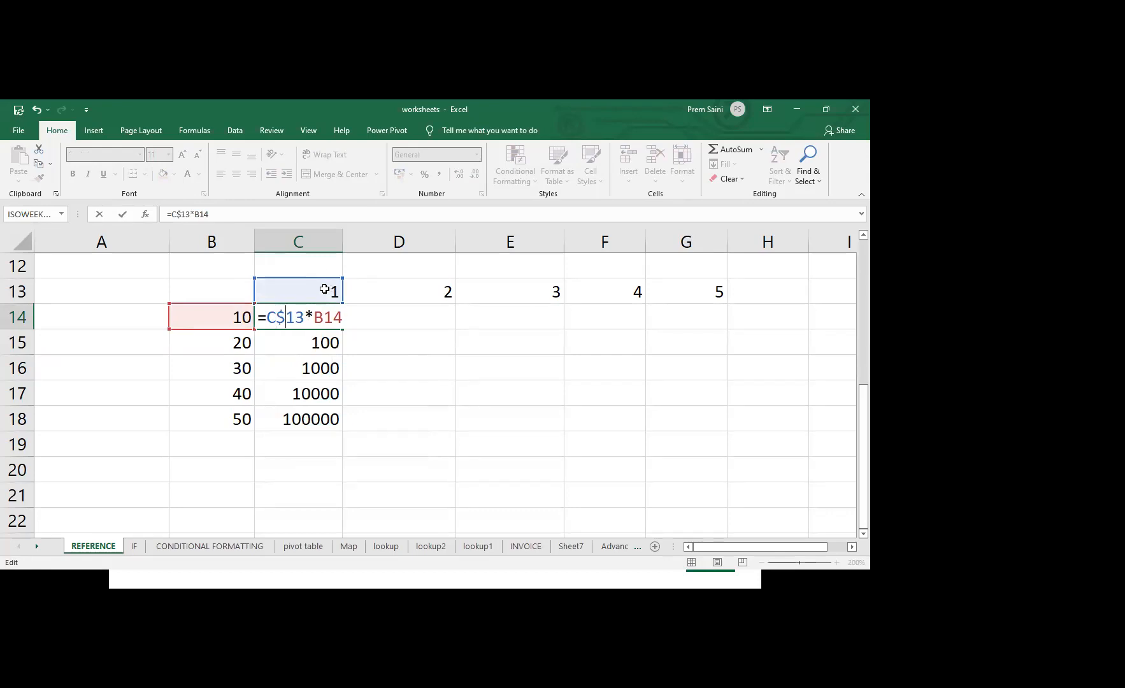
key("Return")
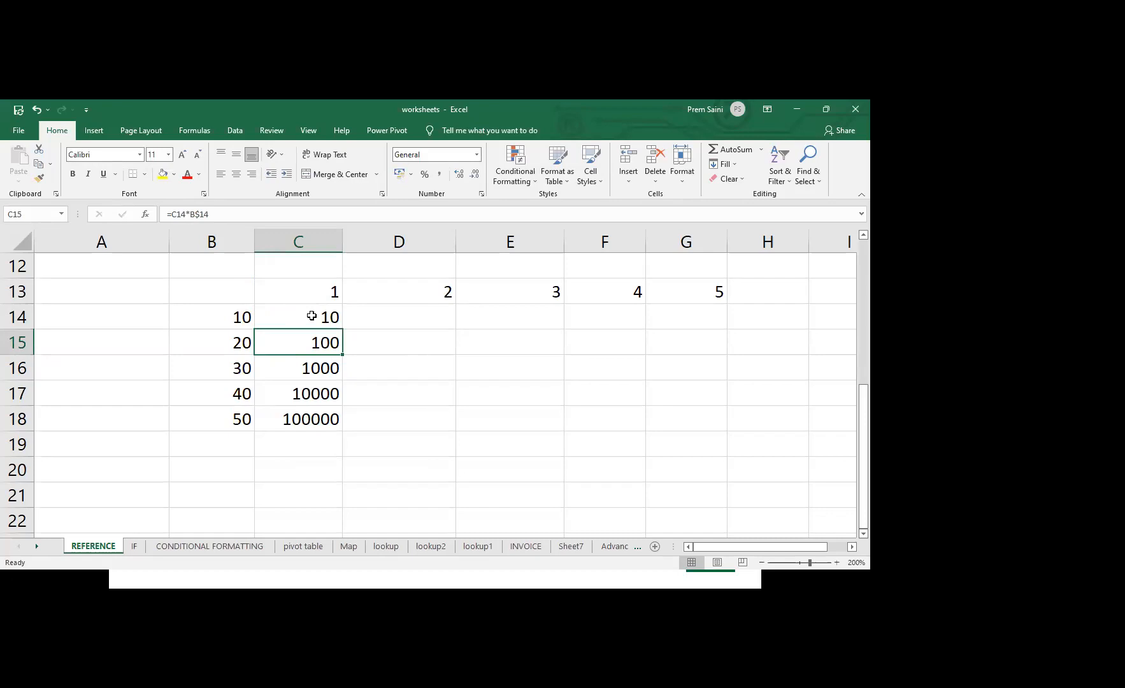
left_click(324, 321)
left_click_drag(344, 330, 346, 433)
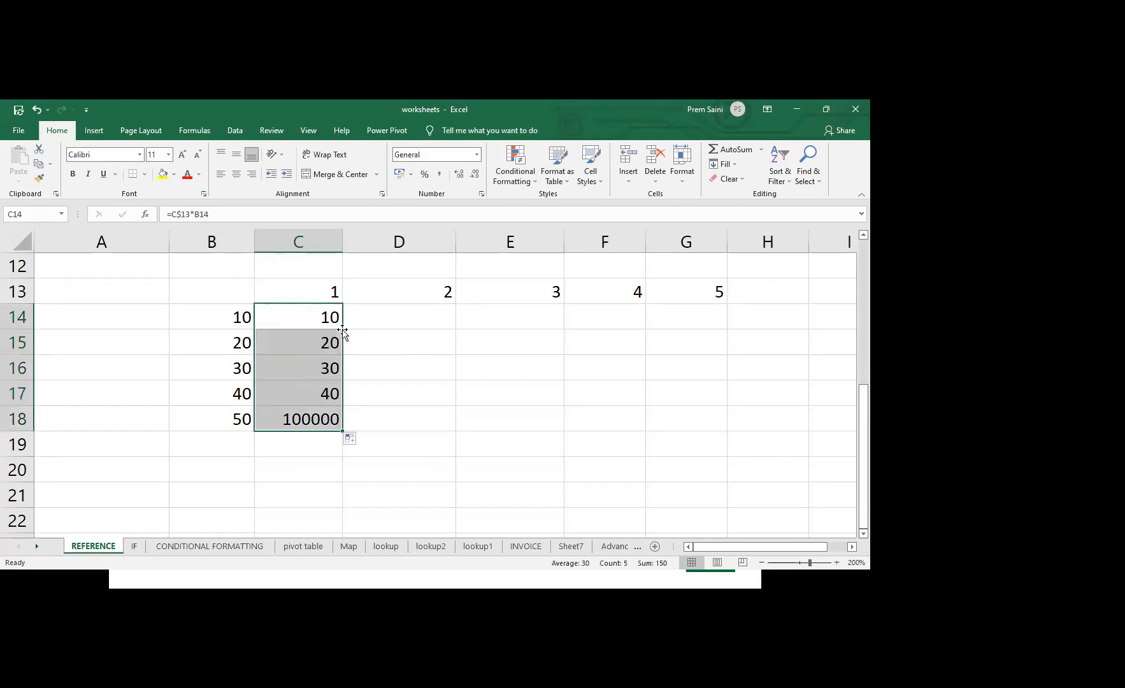
Inspect the cell references used by the filled formulas in C14, C15 and C16
double_click(317, 321)
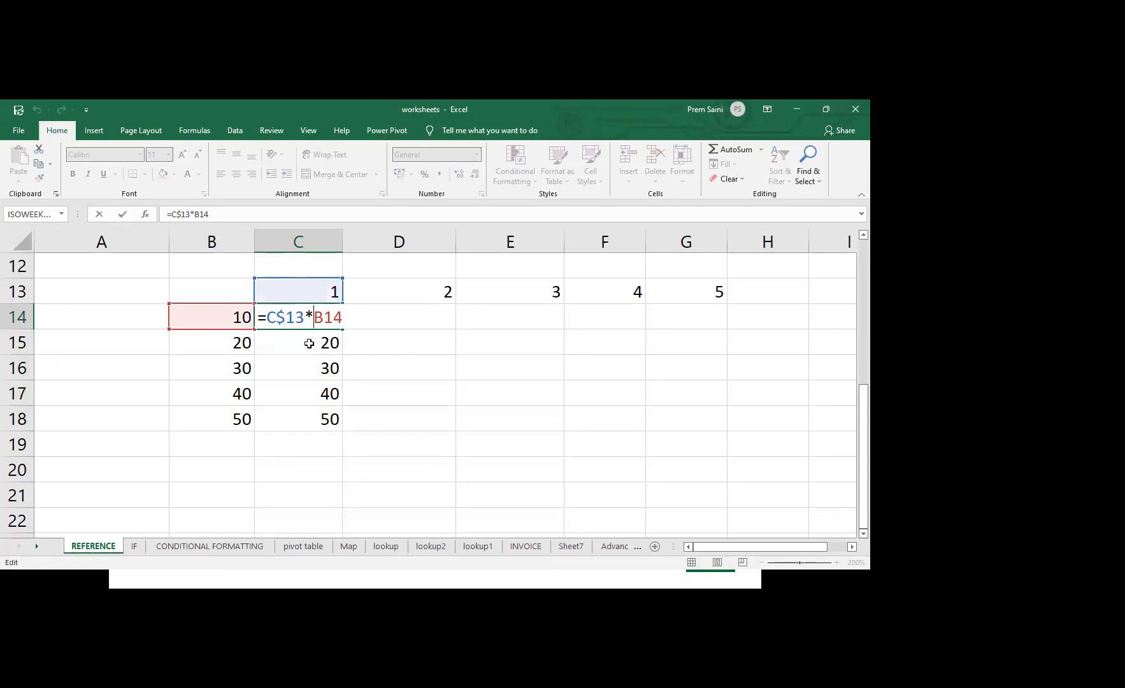
left_click(310, 343)
key("Escape")
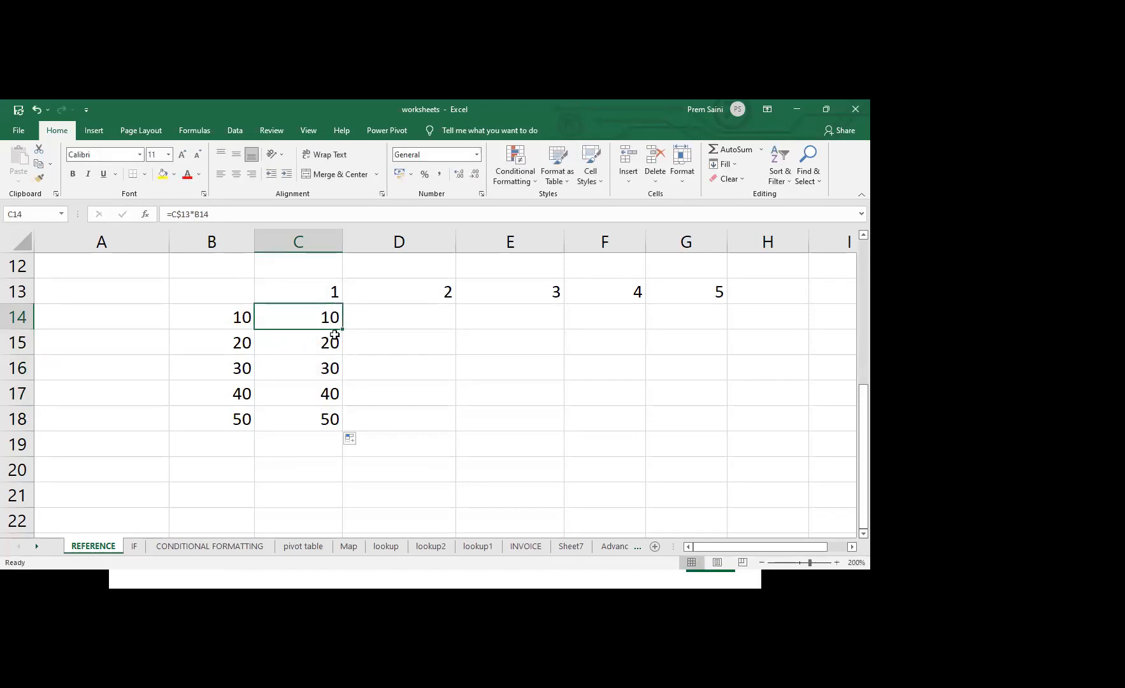
double_click(325, 342)
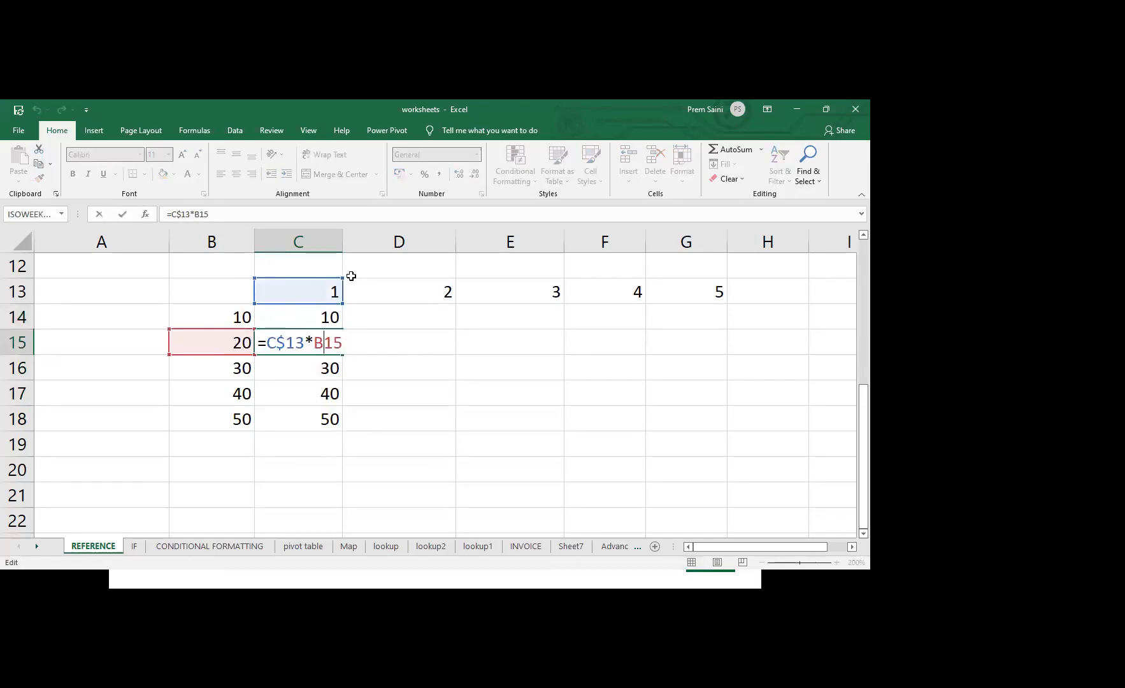
key("Return")
double_click(306, 370)
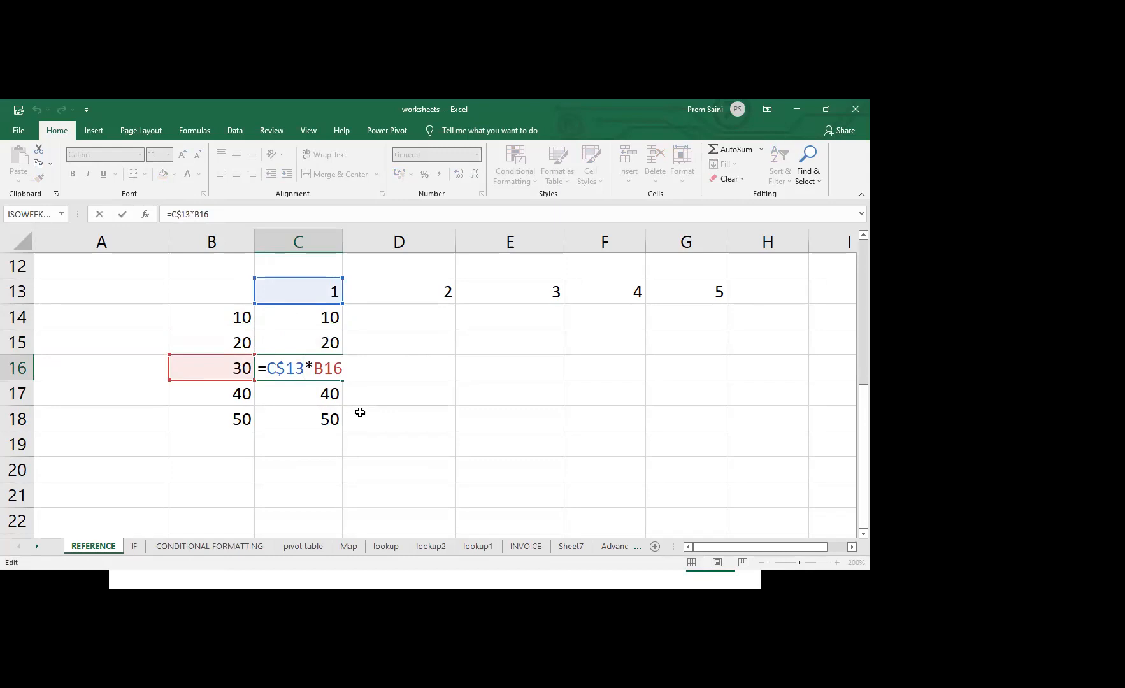
key("Escape")
Fill the C14:C18 formulas across through column G and inspect the references used in D14
left_click_drag(327, 318, 717, 420)
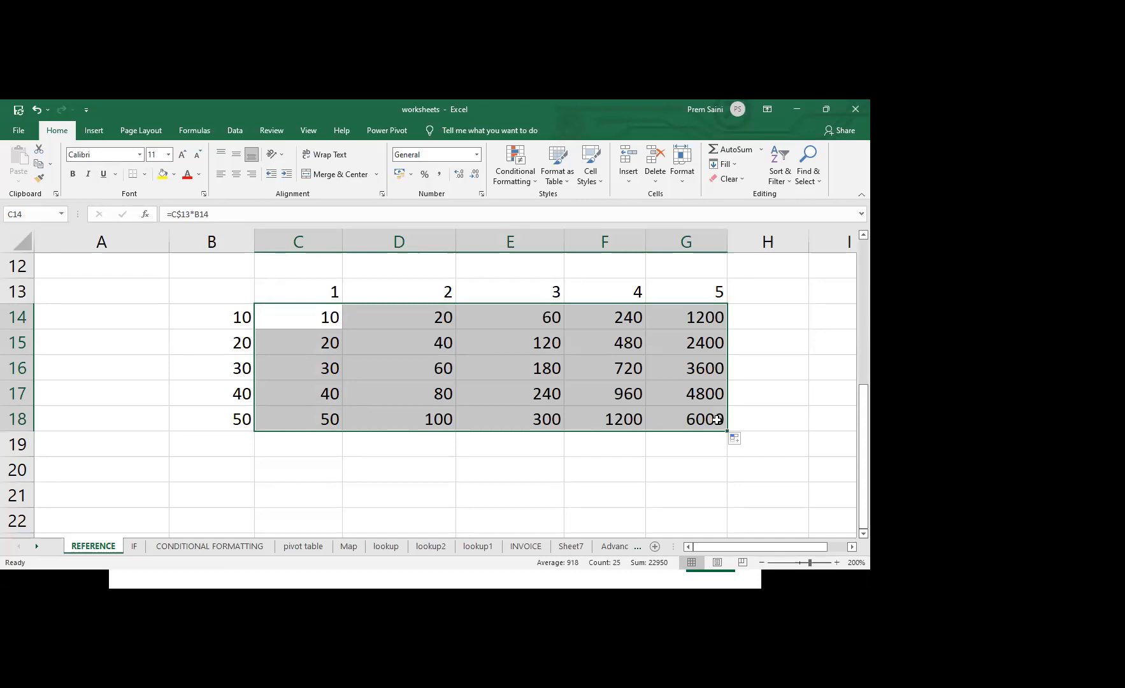
double_click(427, 317)
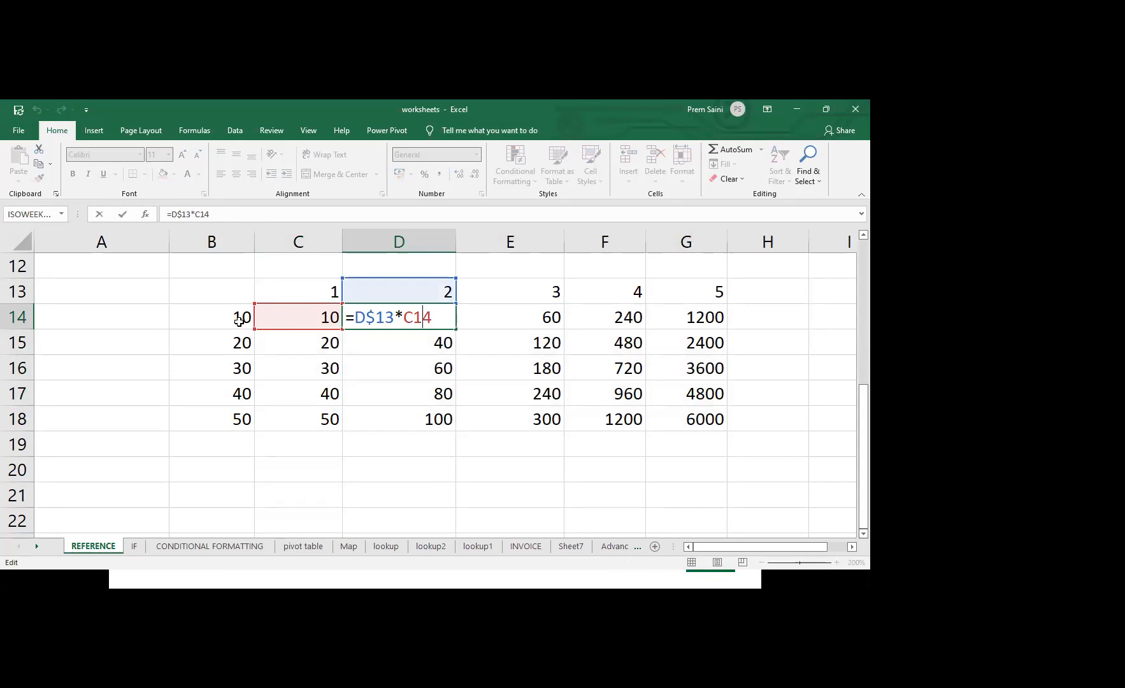
key("ctrl+Return")
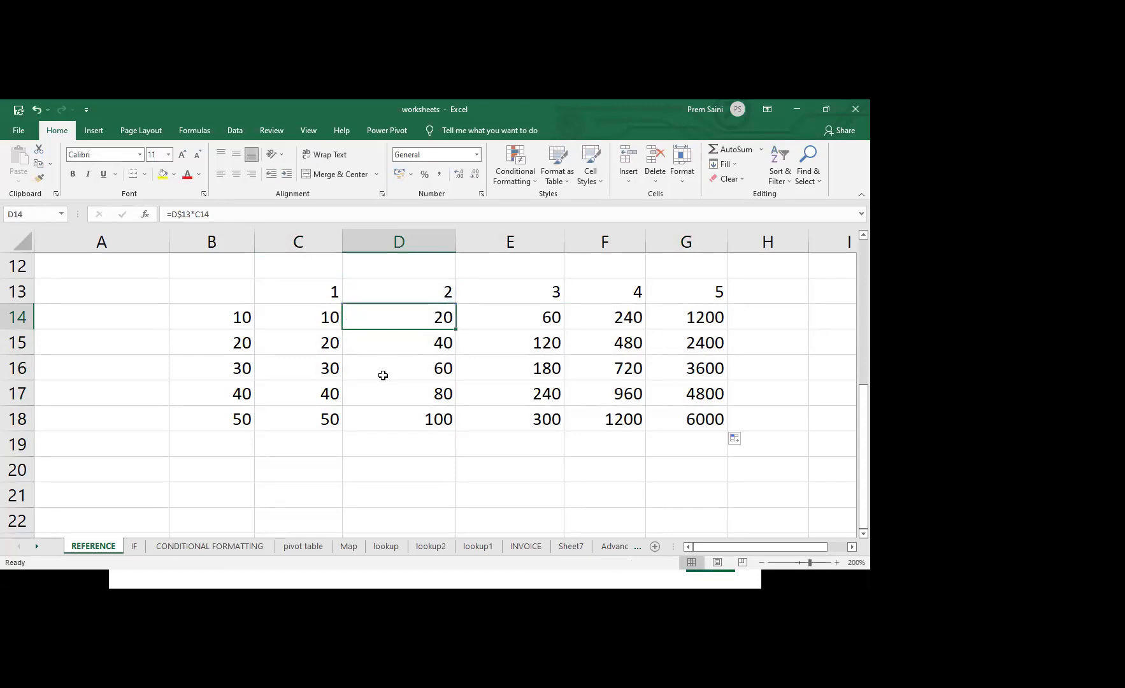
Lock column B in the C14 formula, making it =C$13*$B14, and fill it across row 14 to G14
left_click(307, 316)
double_click(305, 317)
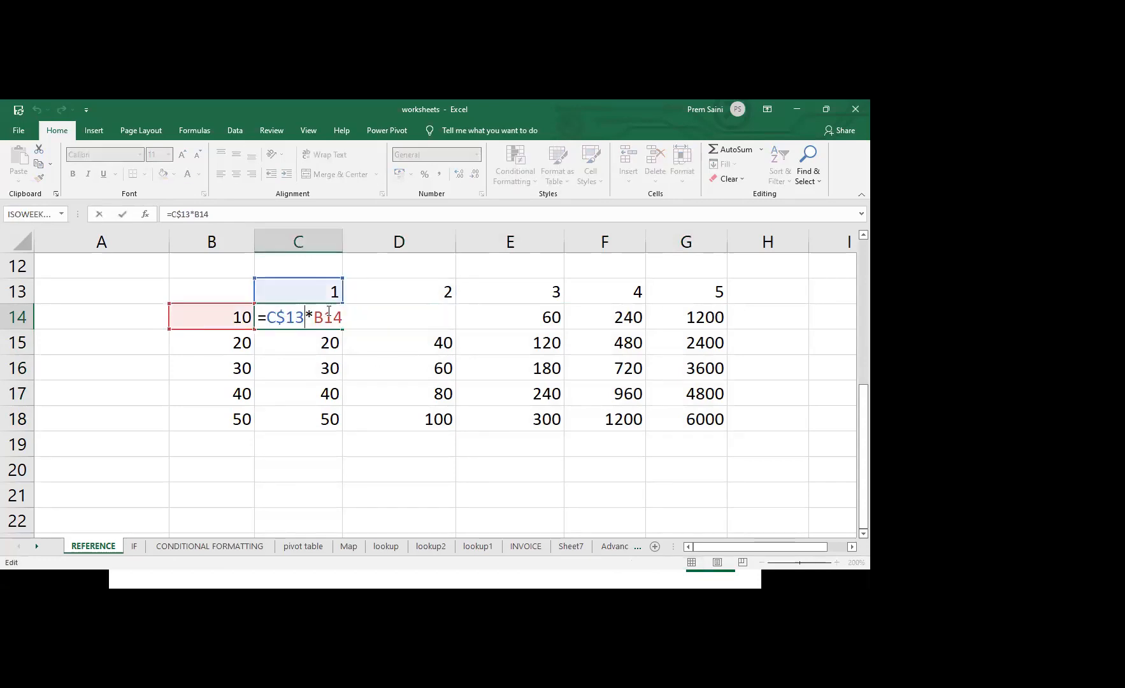
left_click(313, 315)
type("$")
key("Return")
left_click(315, 321)
left_click_drag(315, 322, 716, 425)
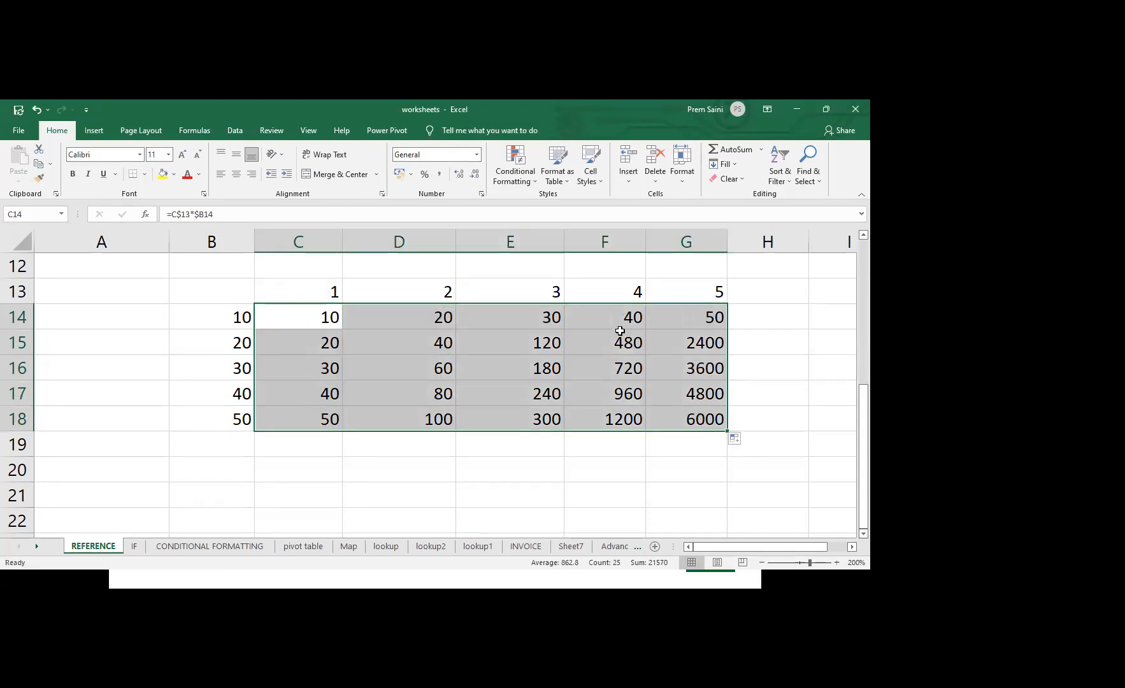
Fill the C14 formula down through C18 and across to G18 to complete the multiplication grid
left_click(335, 318)
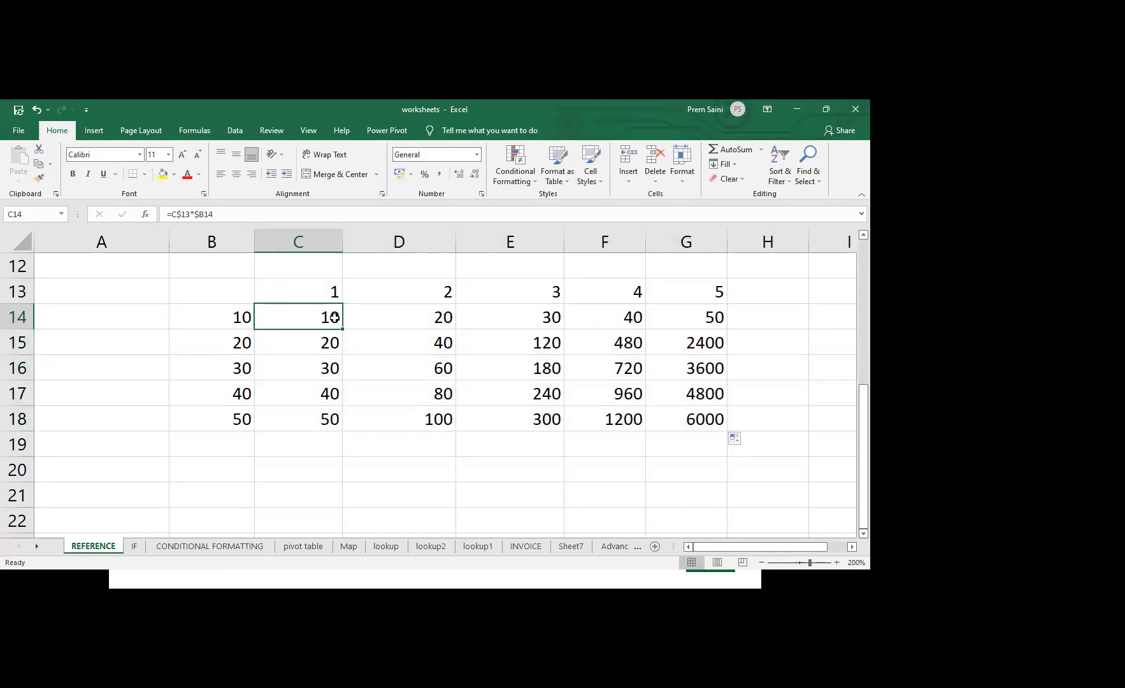
left_click_drag(342, 331, 341, 426)
left_click(331, 423)
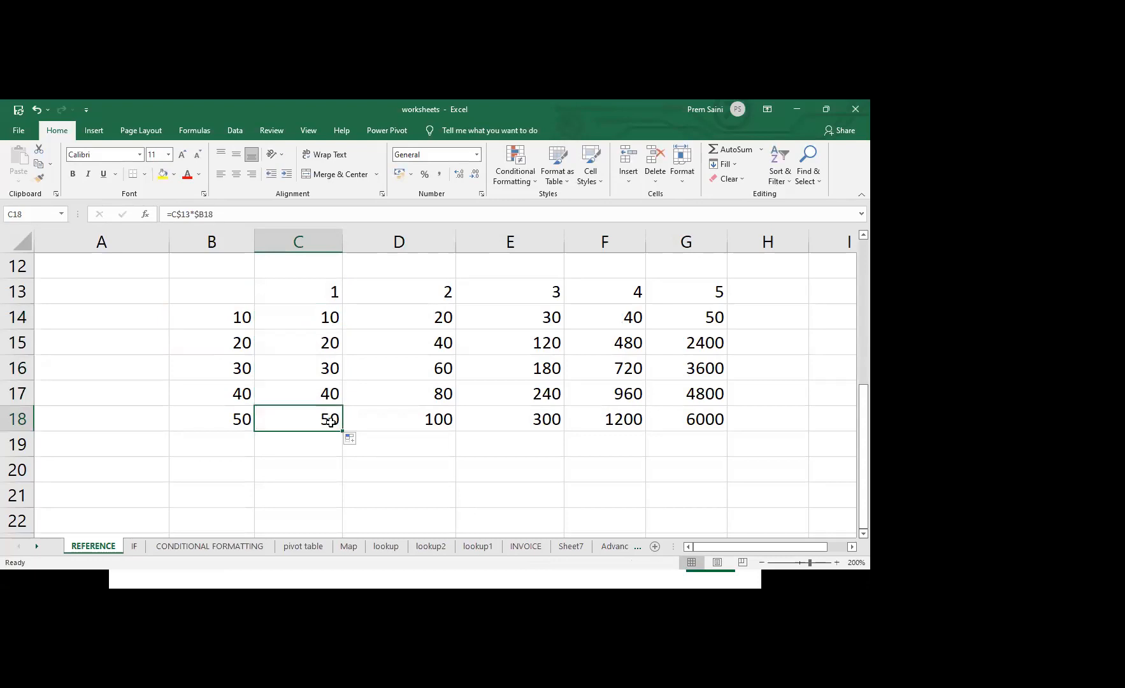
left_click_drag(306, 319, 699, 431)
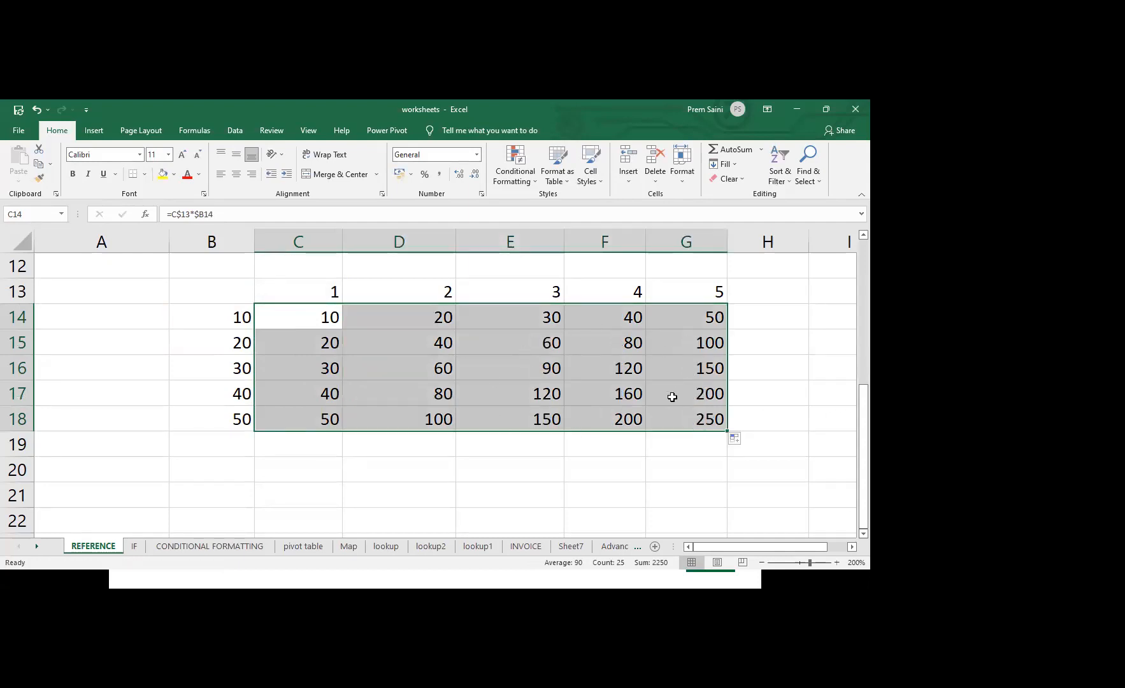
Inspect the row and column references used by the grid formulas in G18 and E16
double_click(693, 418)
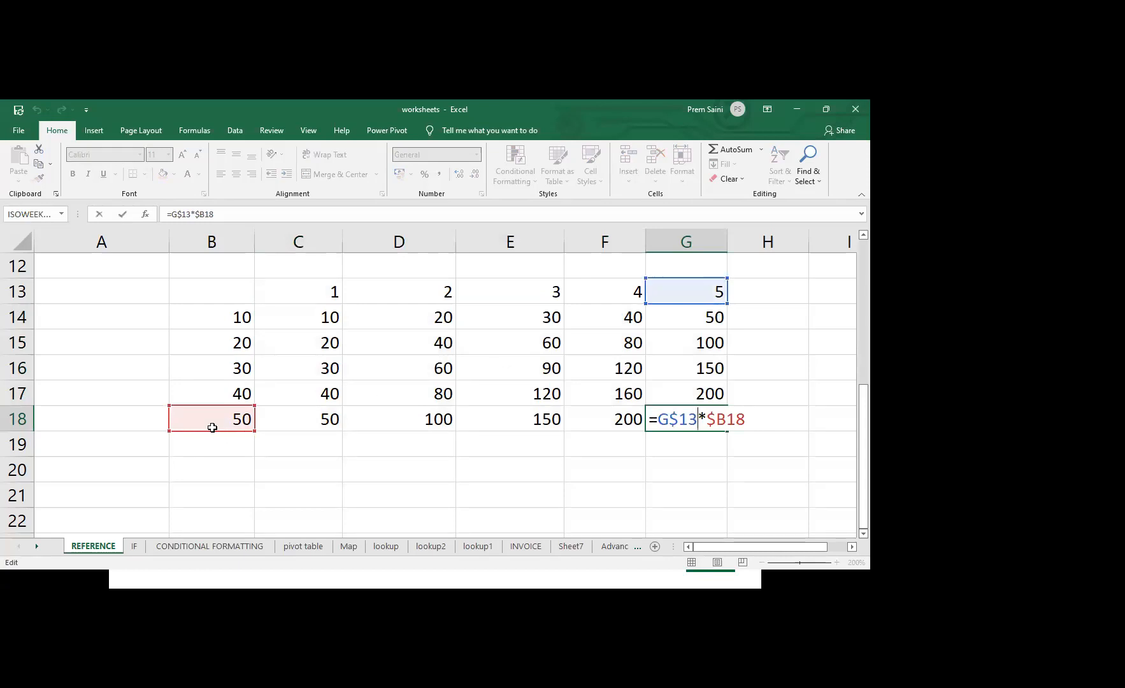
left_click(552, 367)
double_click(552, 368)
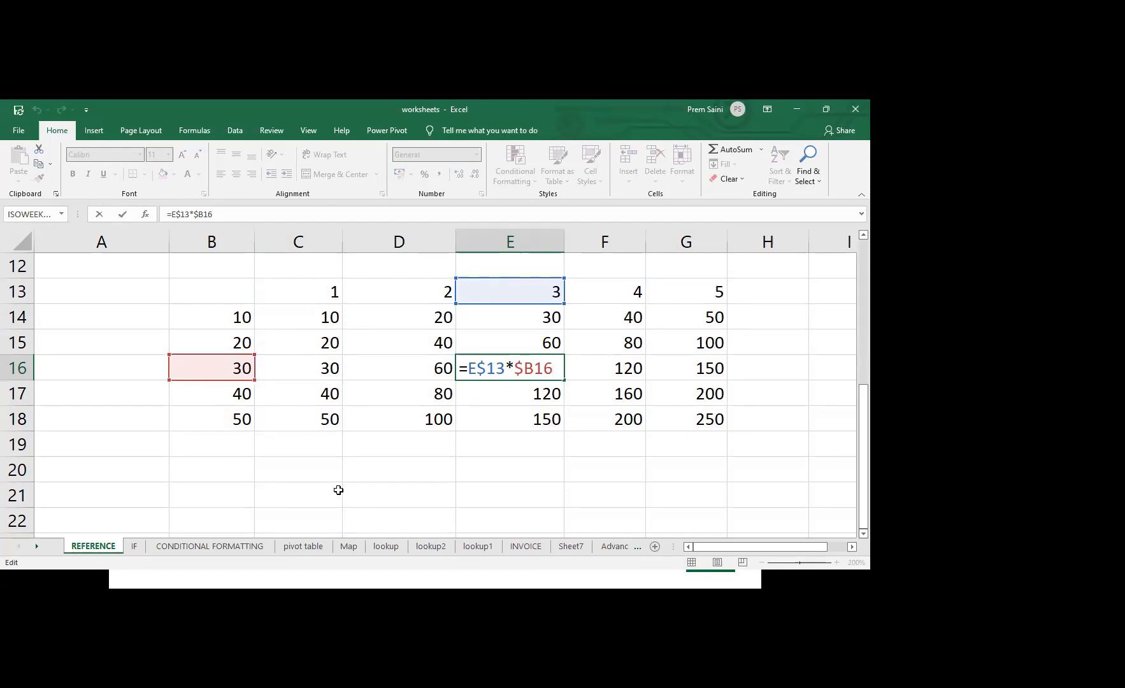
key("ctrl+Return")
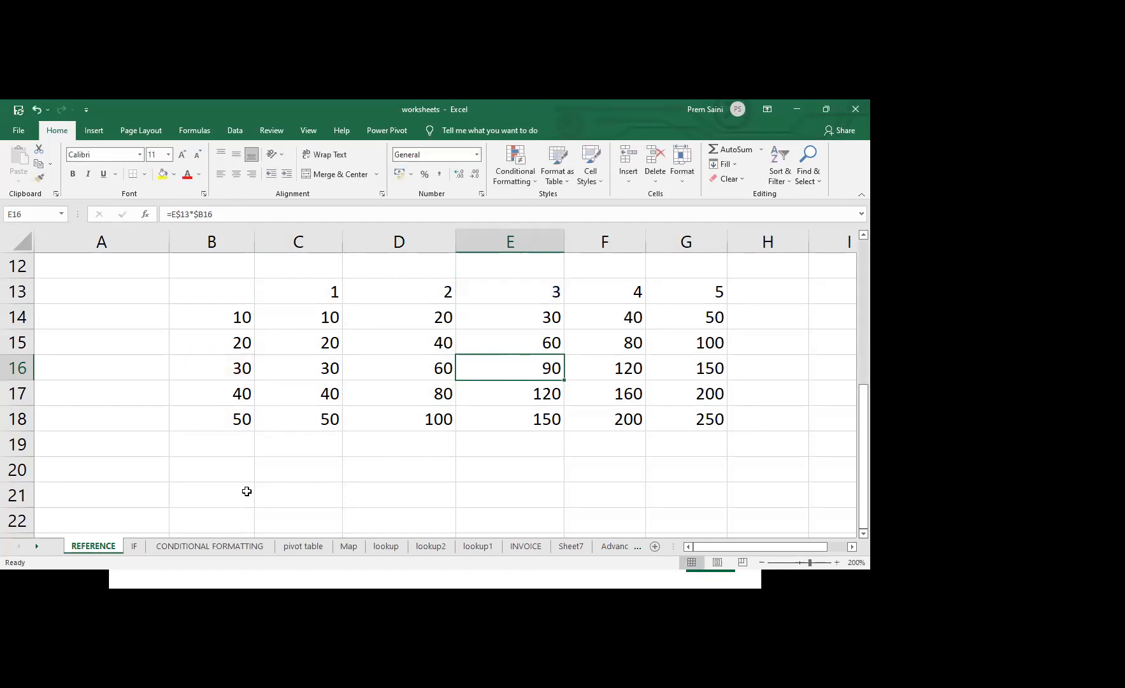
left_click(317, 178)
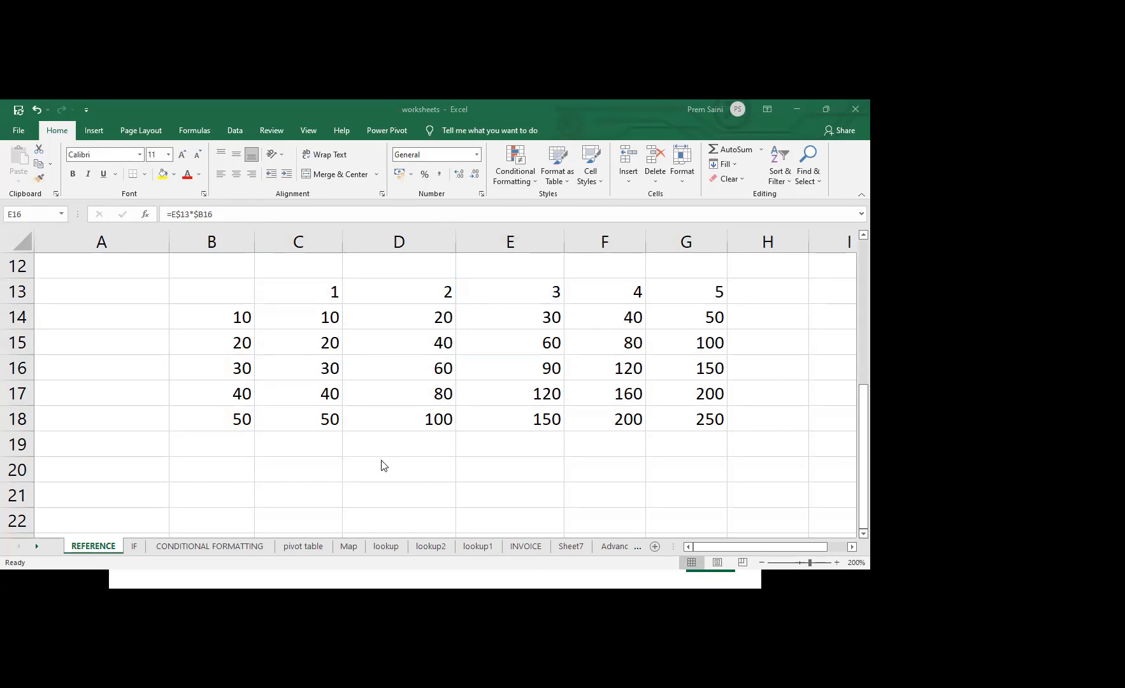
left_click(404, 465)
left_click(402, 463)
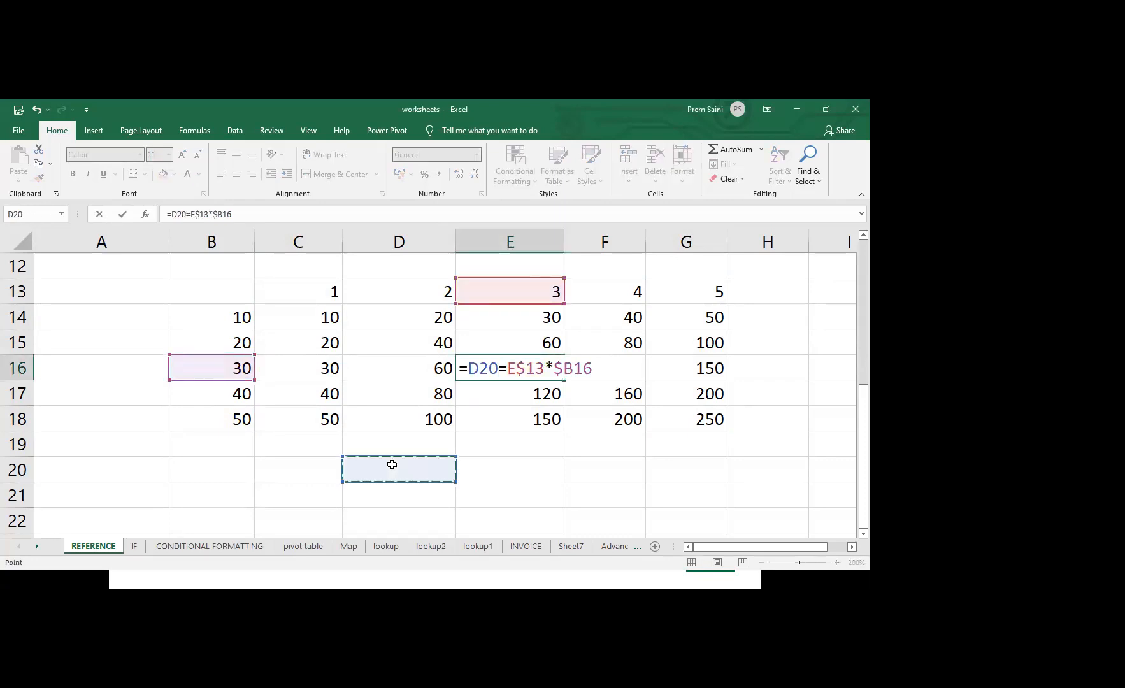
key("Escape")
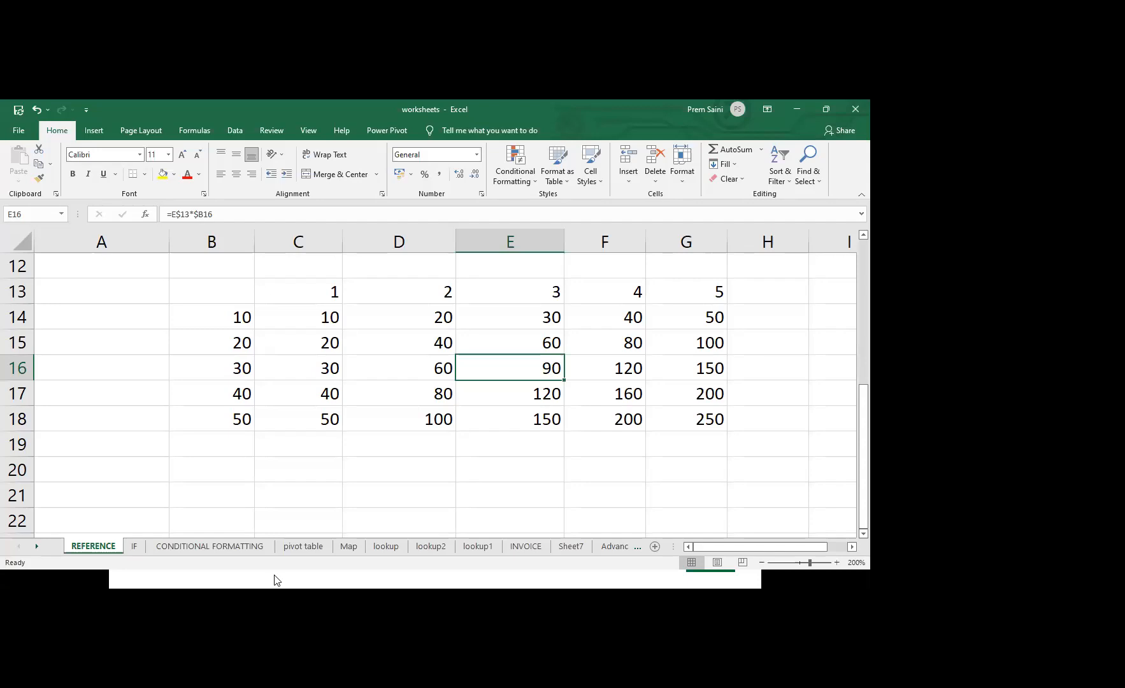
On the IF sheet, start an IF formula in the first STATUS cell, C3, with the logical test A3>B3
left_click(135, 546)
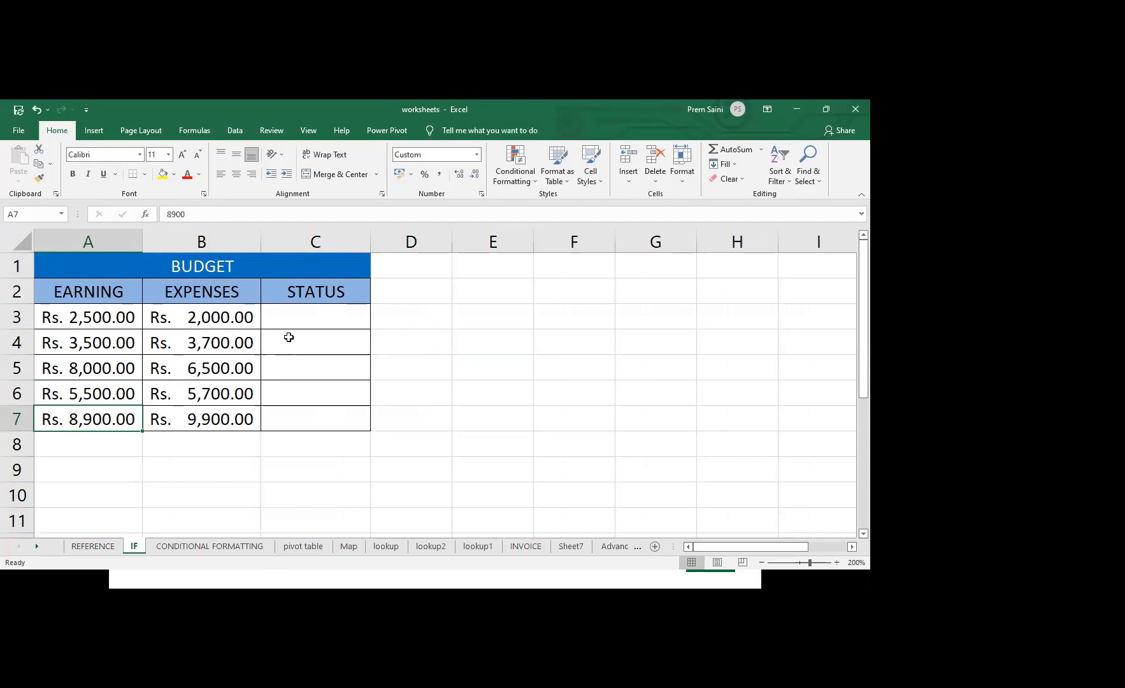
left_click(295, 319)
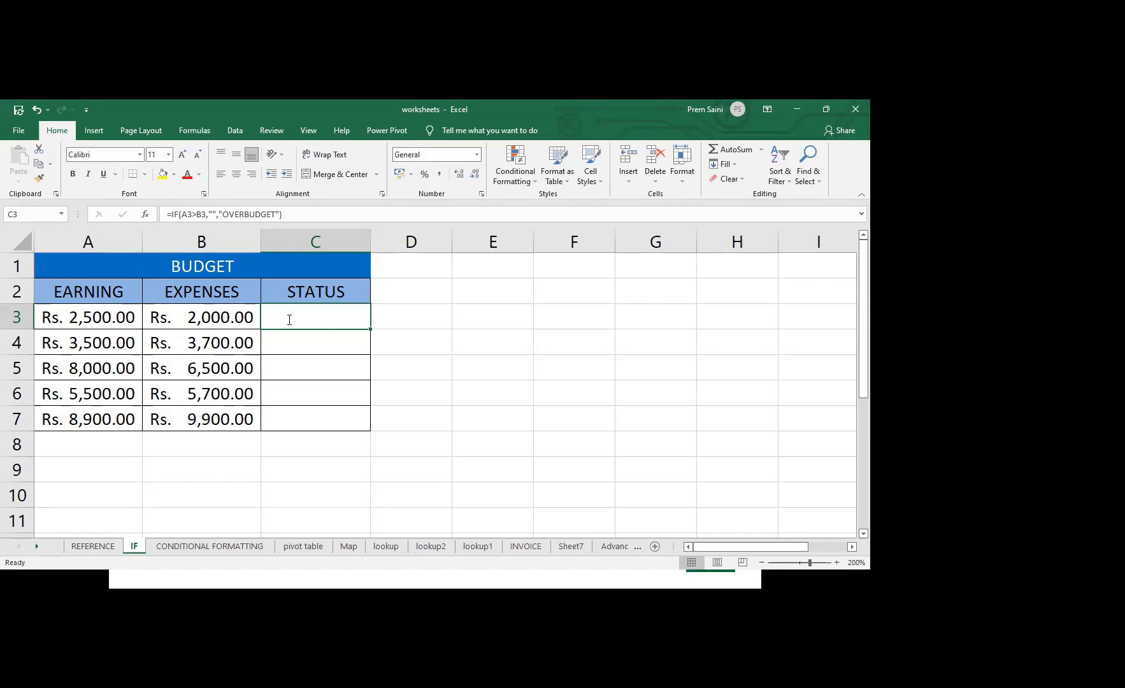
type("=if")
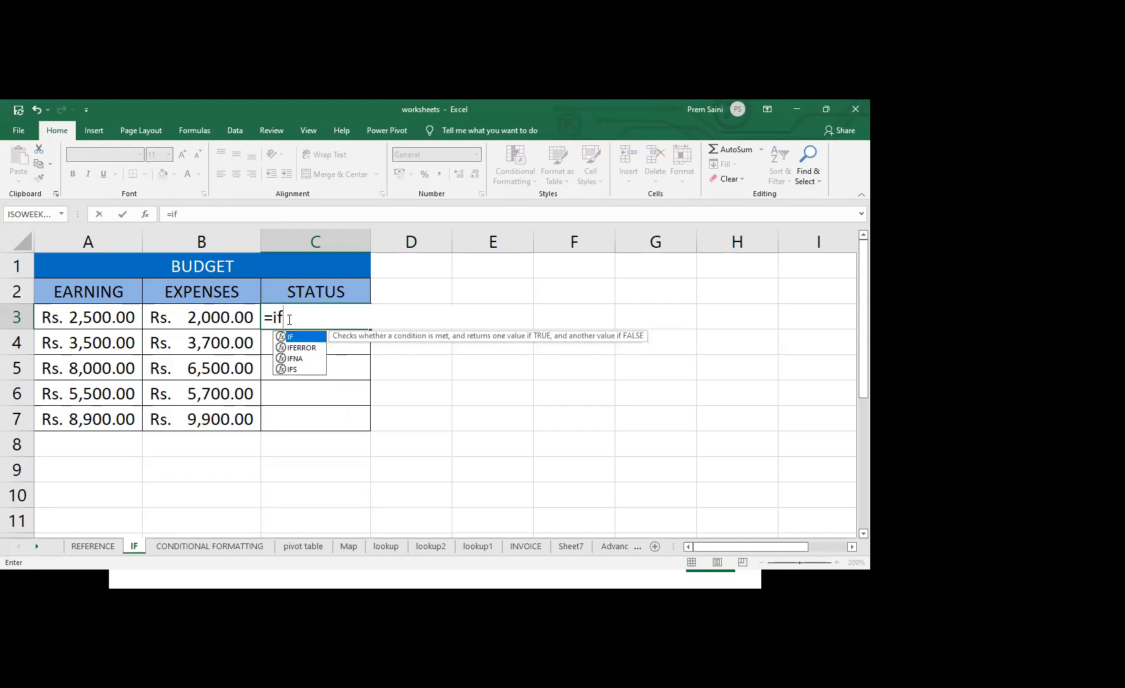
key("Tab")
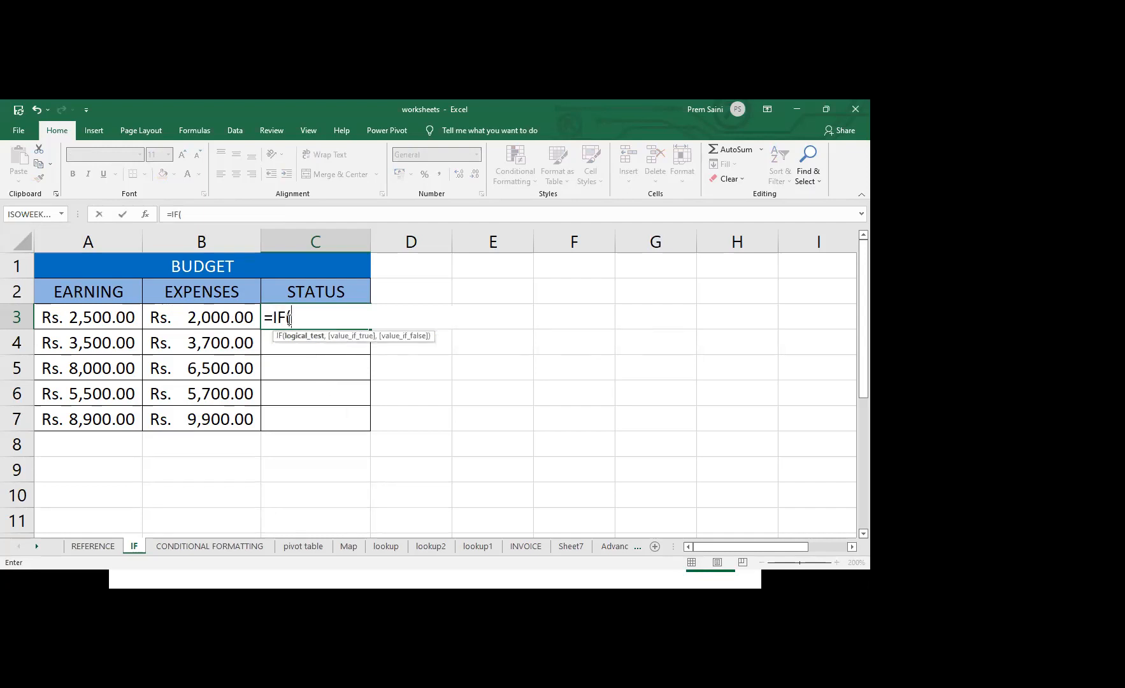
left_click(100, 319)
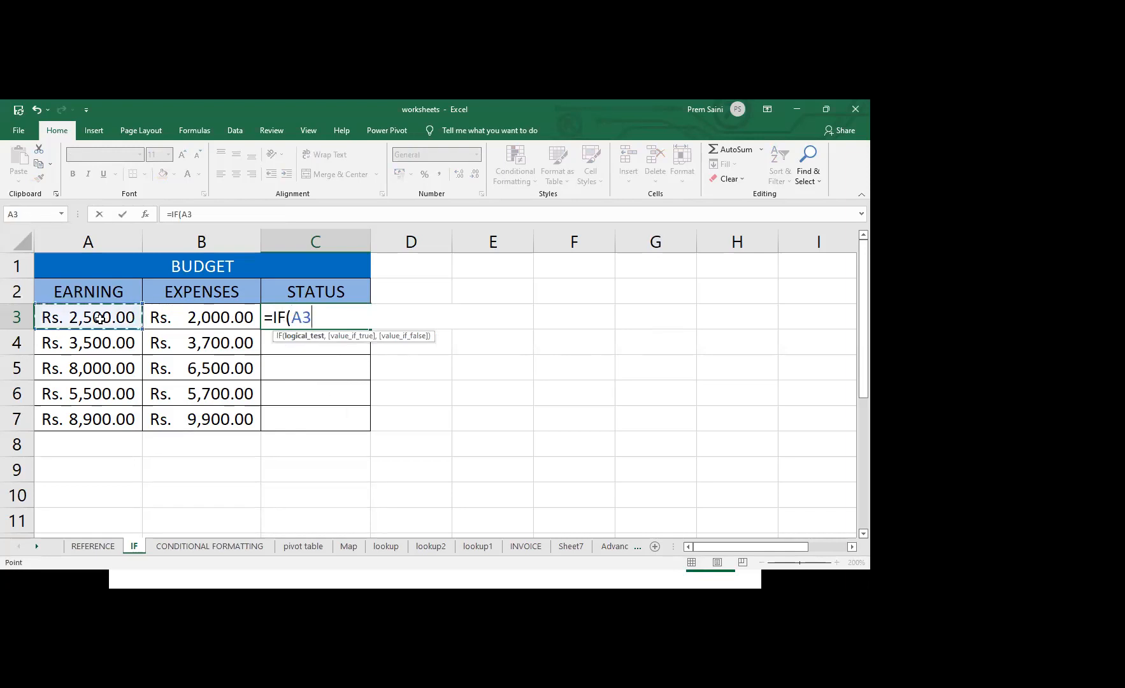
type(">")
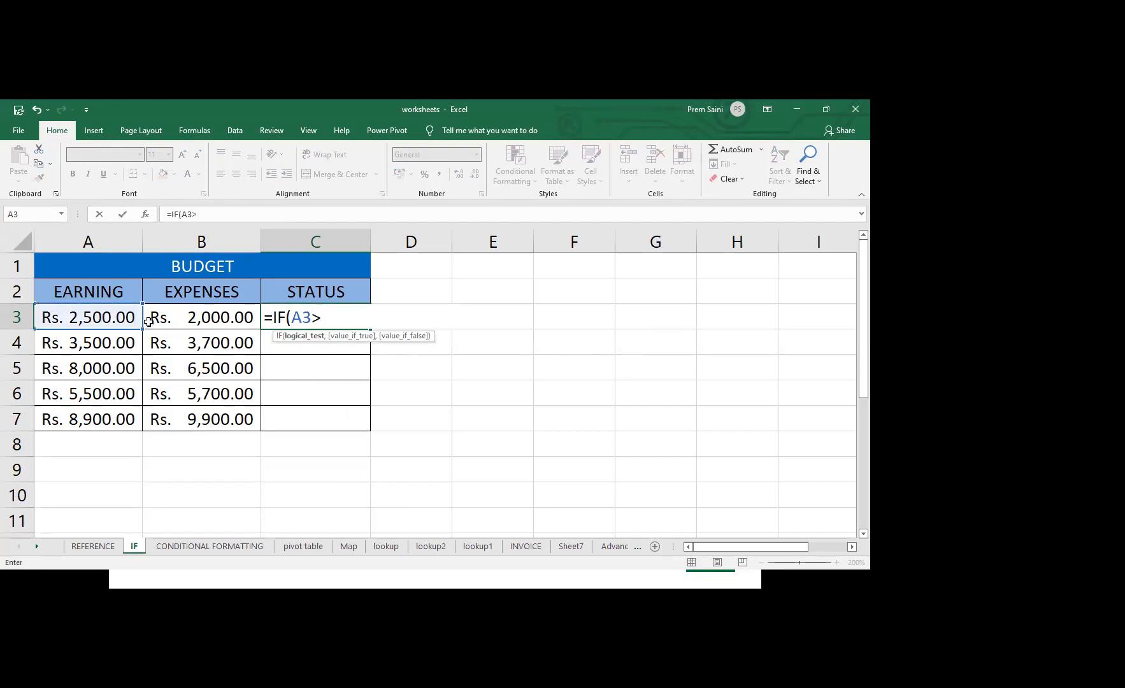
left_click(211, 318)
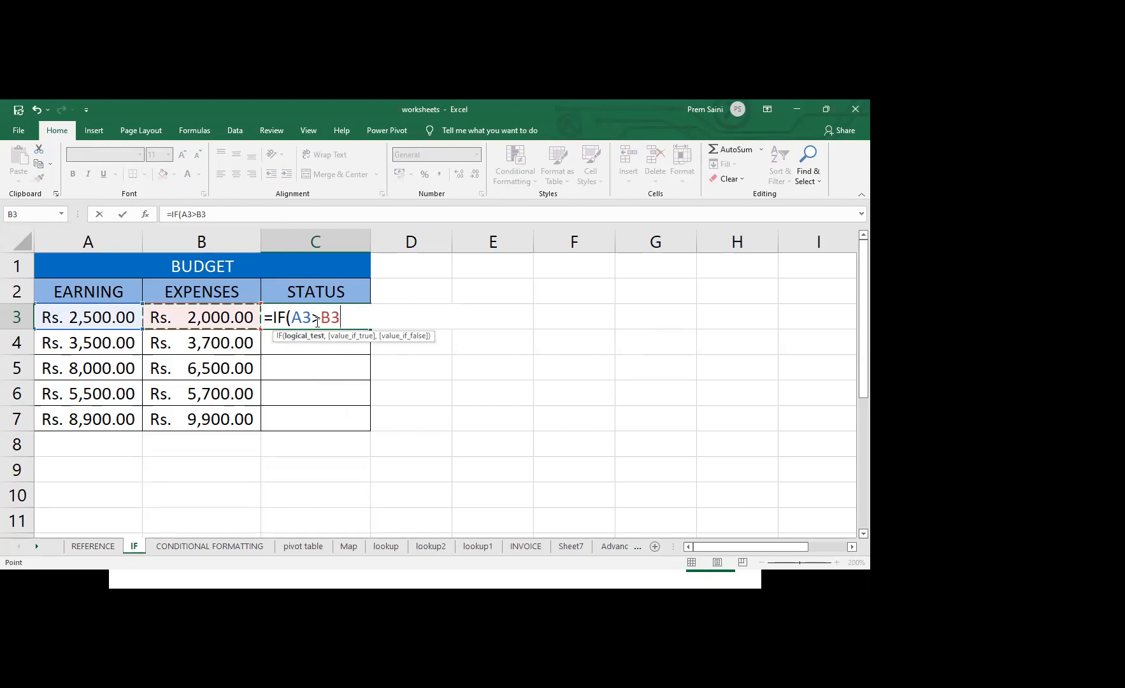
type(",")
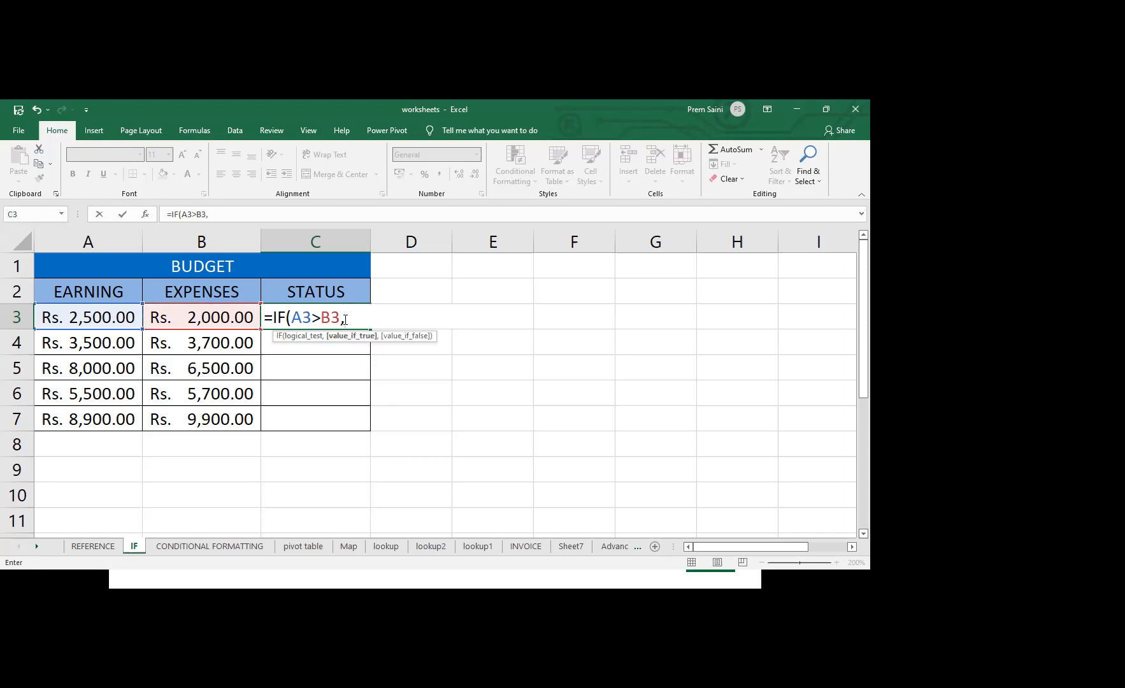
type("\"Posit")
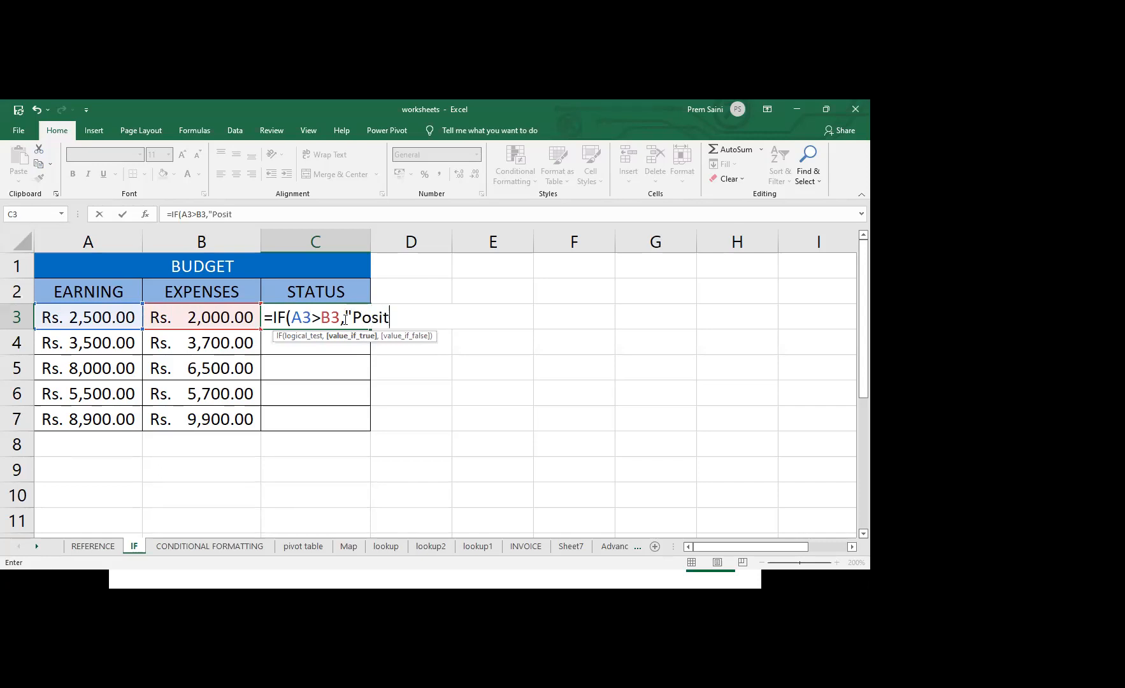
type("ive\",")
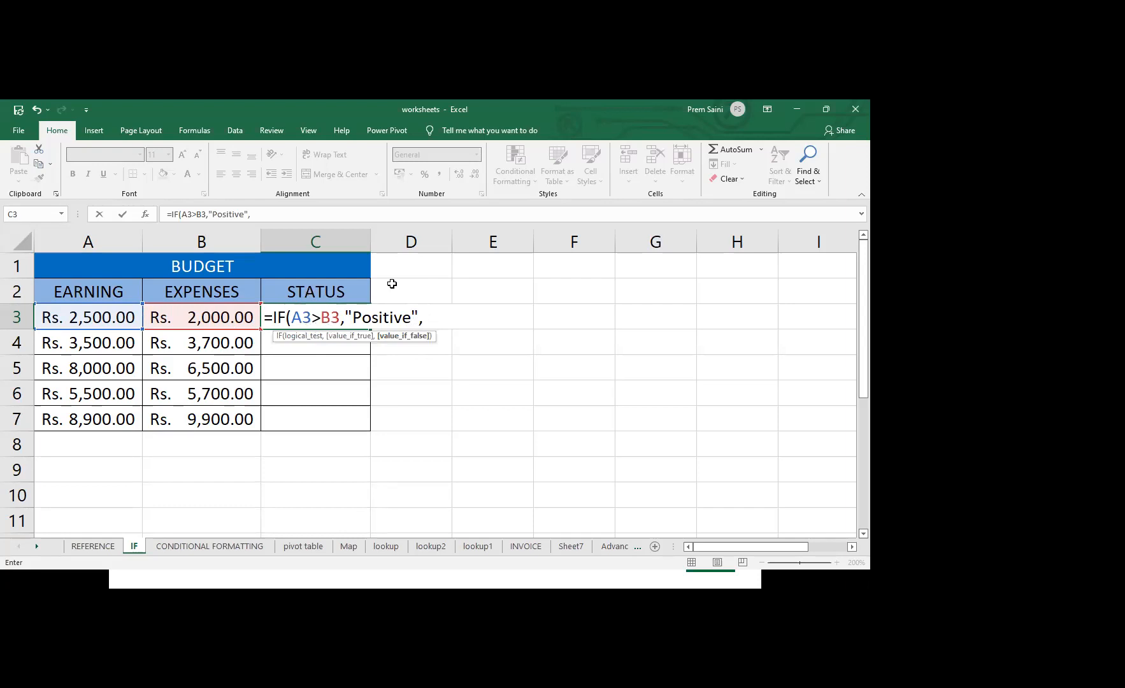
Complete the C3 formula as =IF(A3>B3,"Positive","Negative") and fill it down the STATUS column through C7
type("\"Negative")
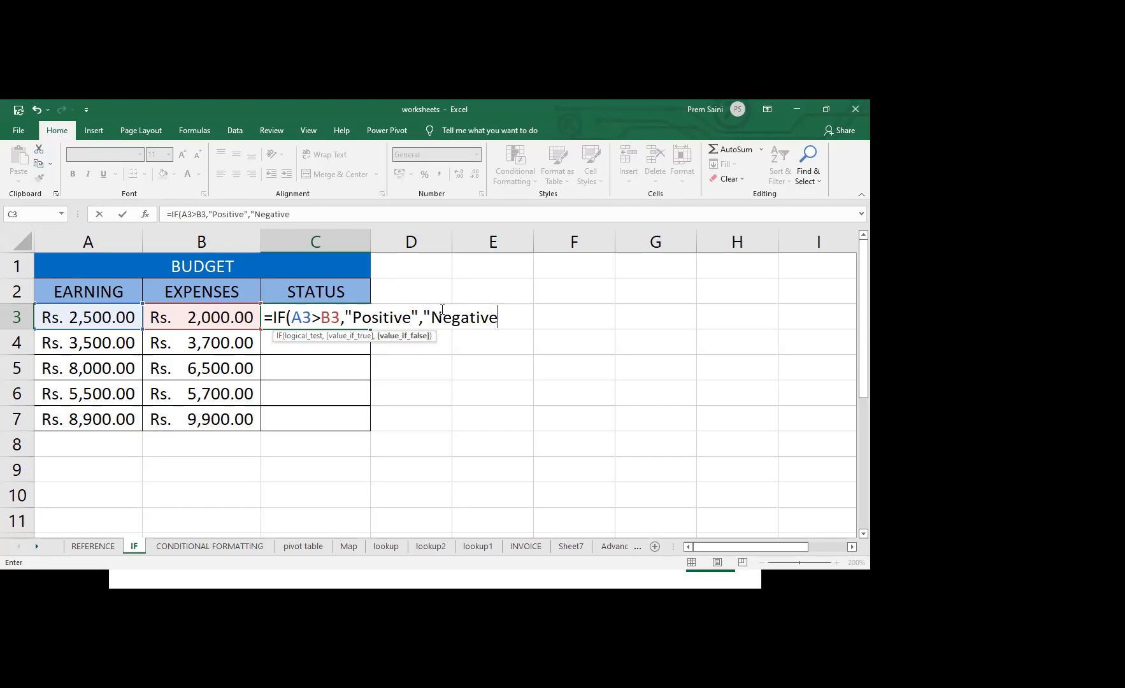
type("\"")
type(")")
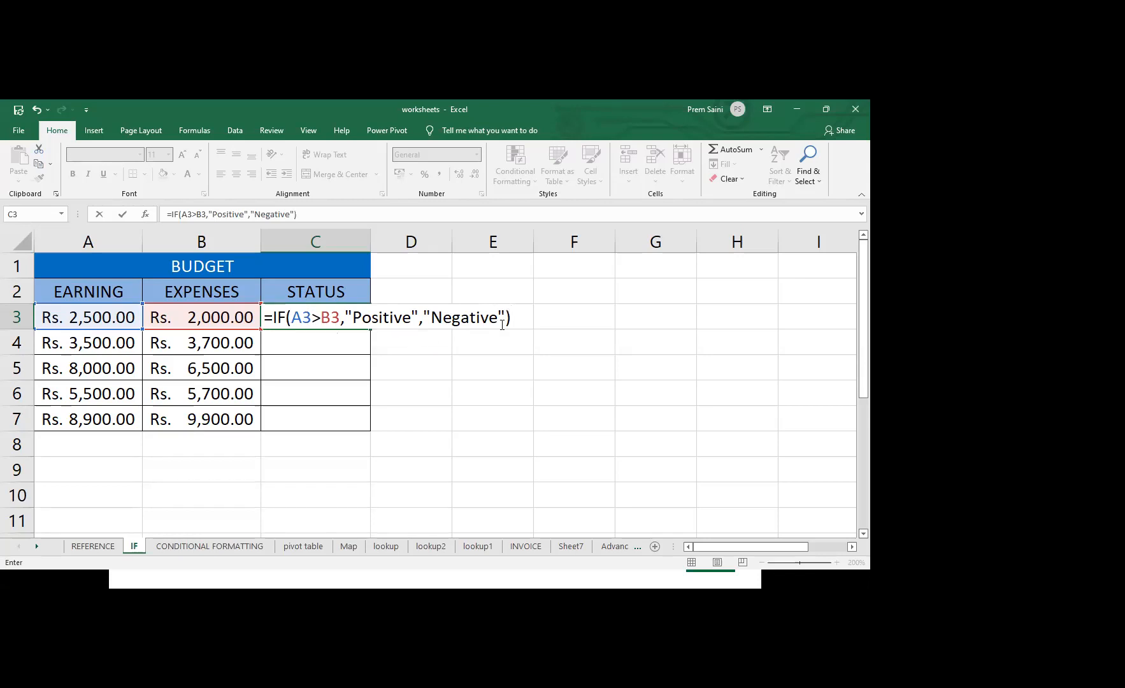
key("Return")
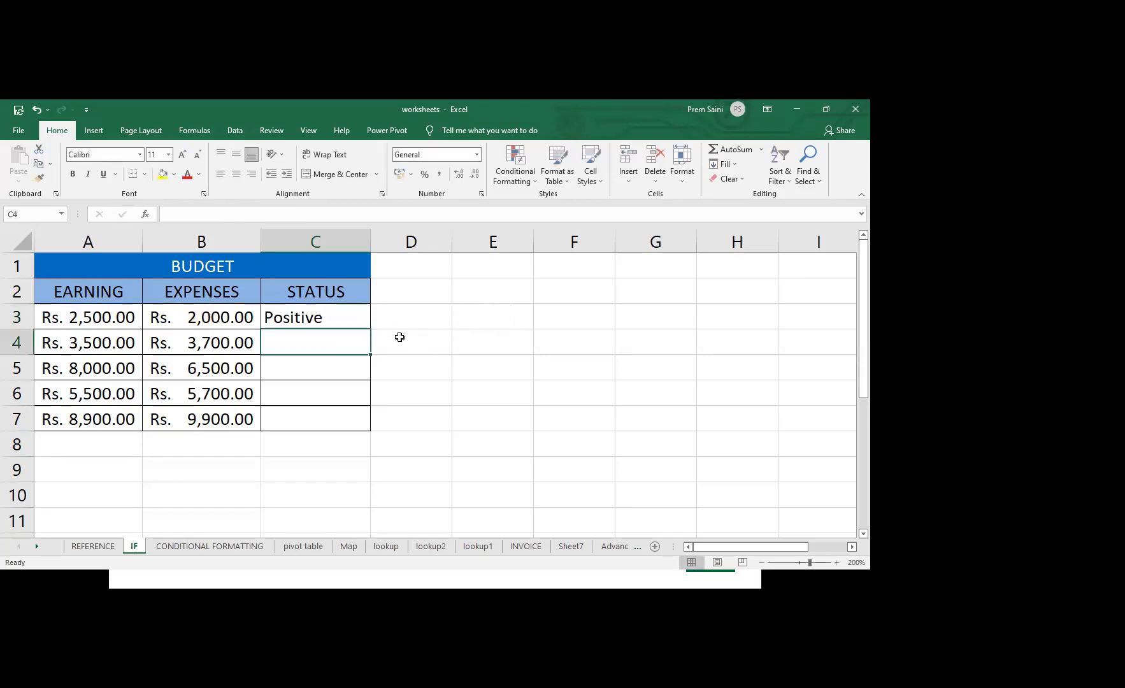
left_click(313, 316)
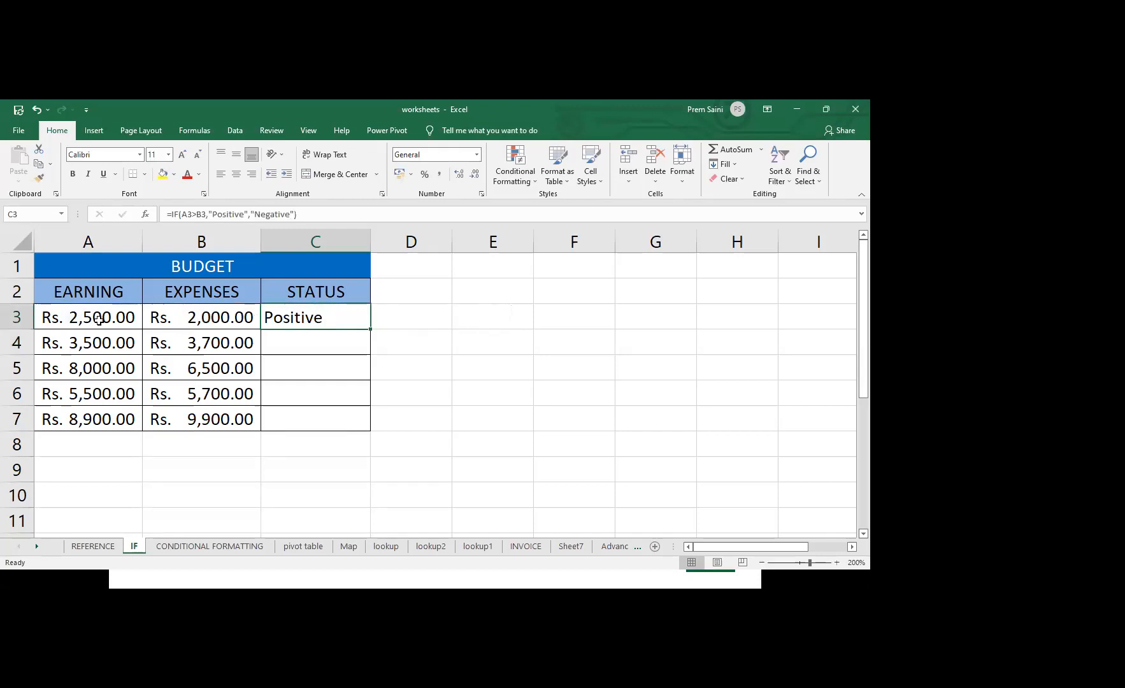
left_click_drag(367, 328, 369, 430)
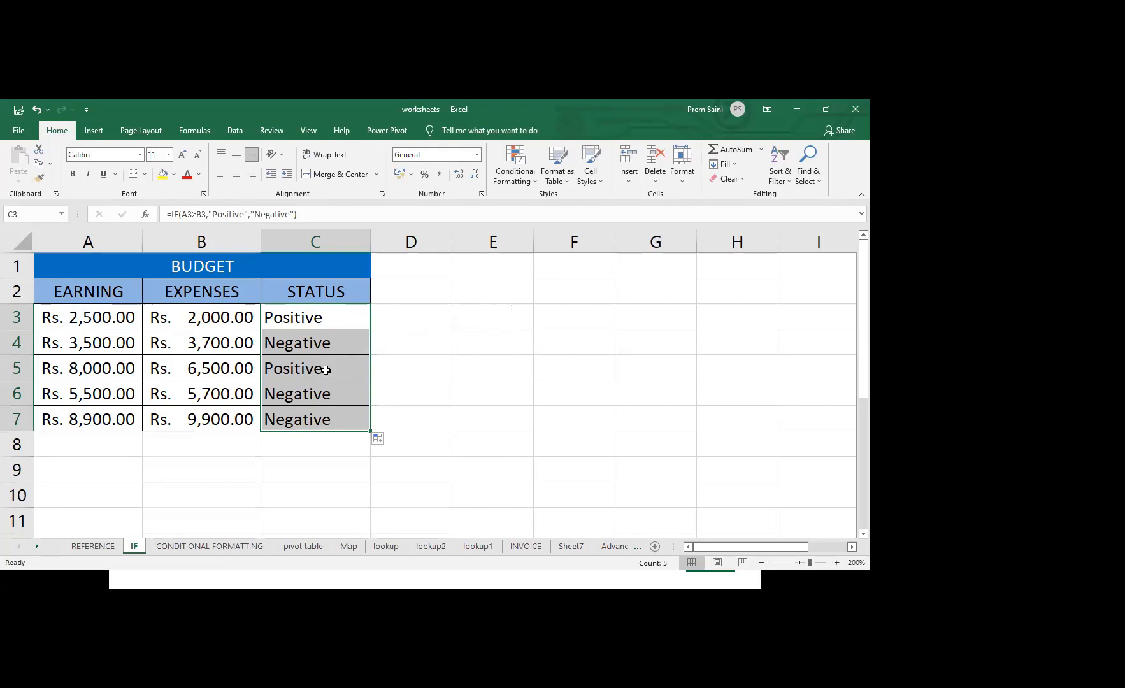
Go to the employee table on the same sheet and select its first empty SALARY cell, L2
key("Right")
key("Right")
key("Right")
key("Right")
key("Right")
key("Right")
key("Right")
key("Right")
key("Right")
key("Right")
key("Right")
key("Right")
key("Right")
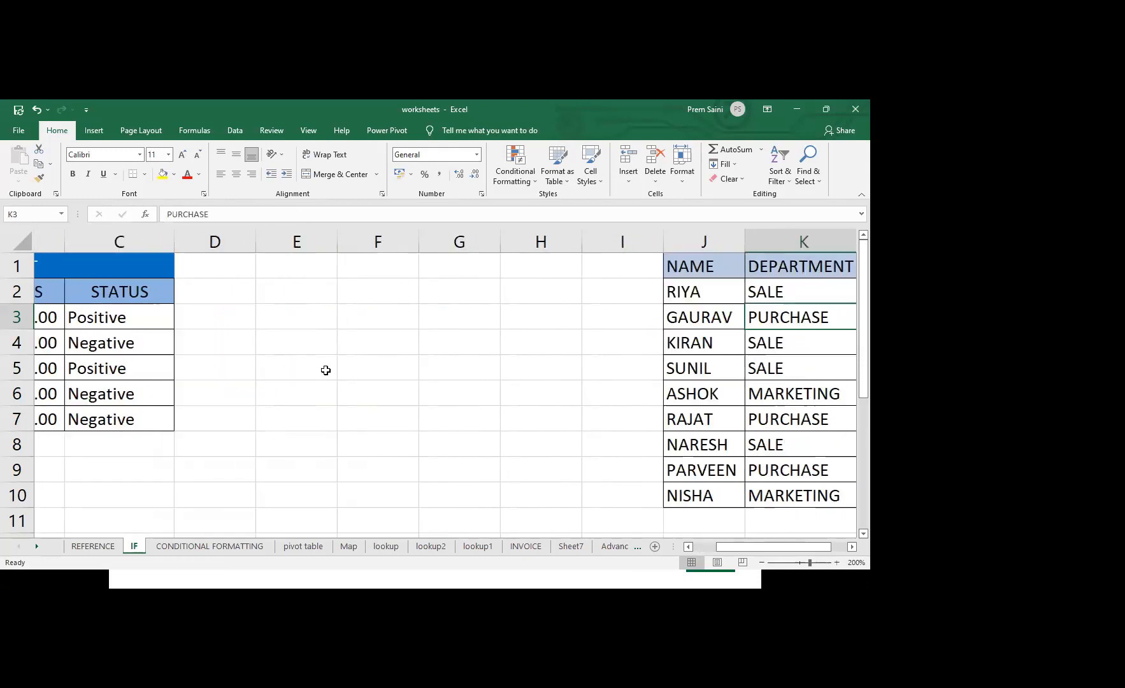
key("Left")
key("Left")
key("Left")
key("Left")
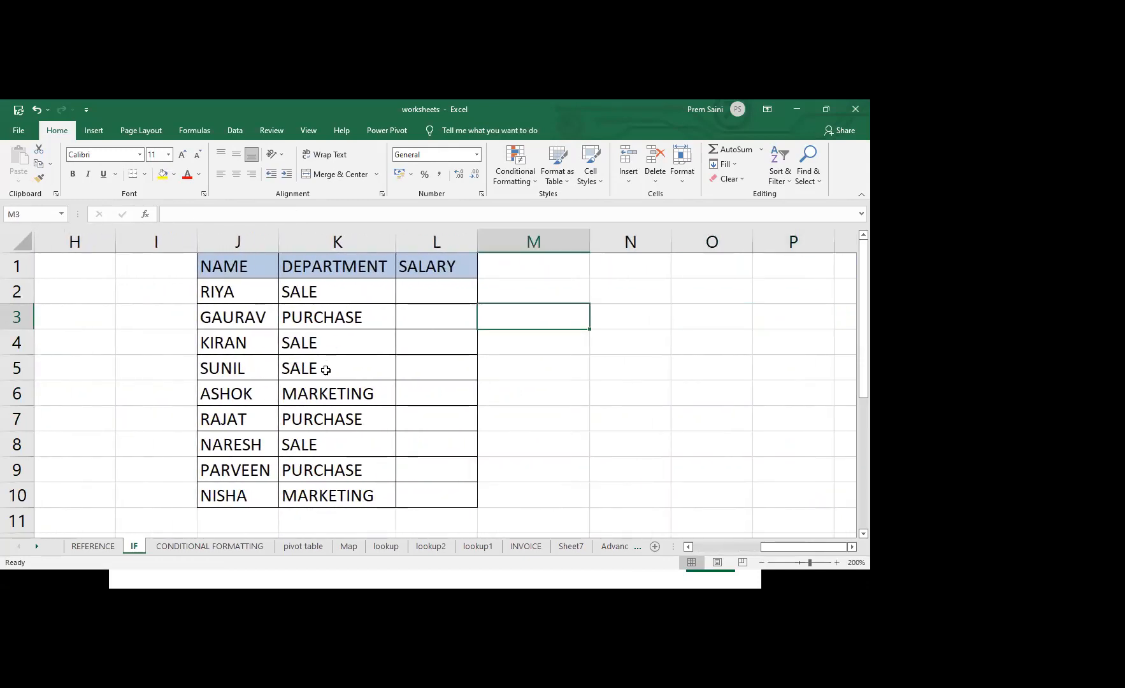
key("Up")
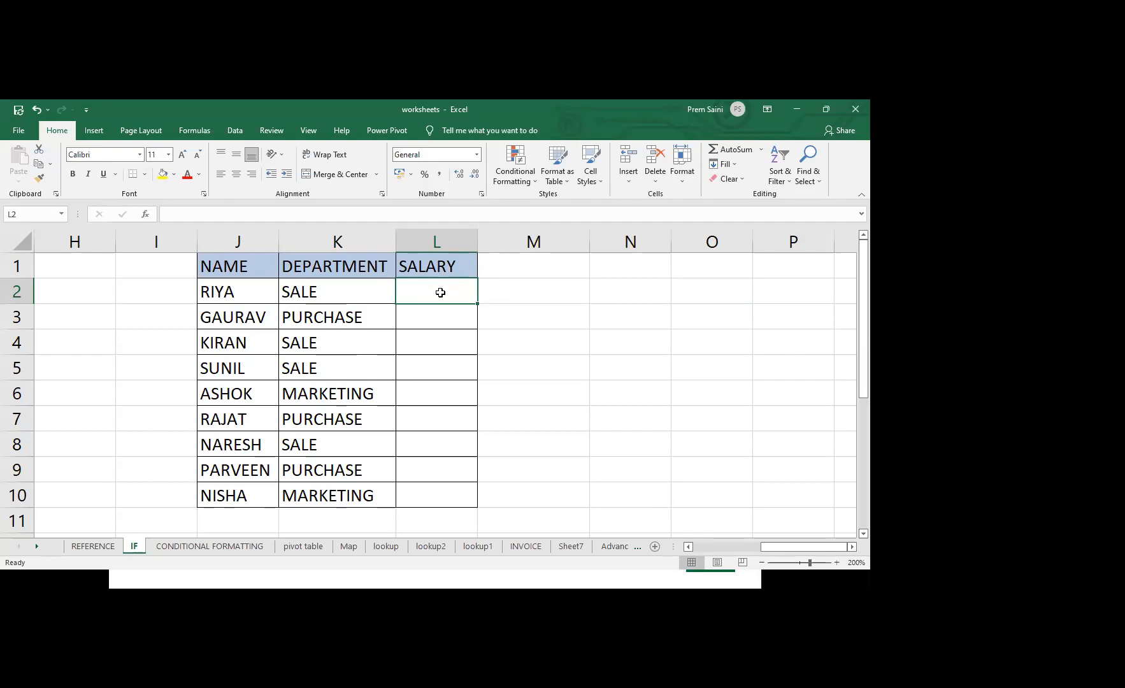
Start an IF formula in the first SALARY cell, L2, with the logical test K2="SALE"
type("=")
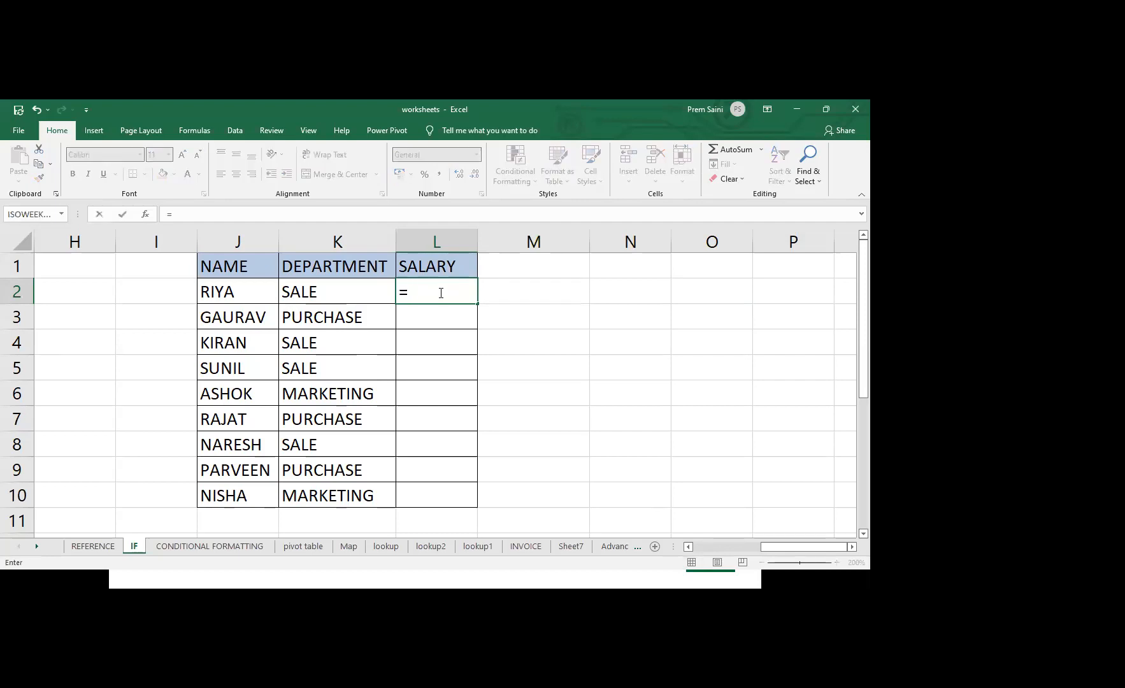
type("if(")
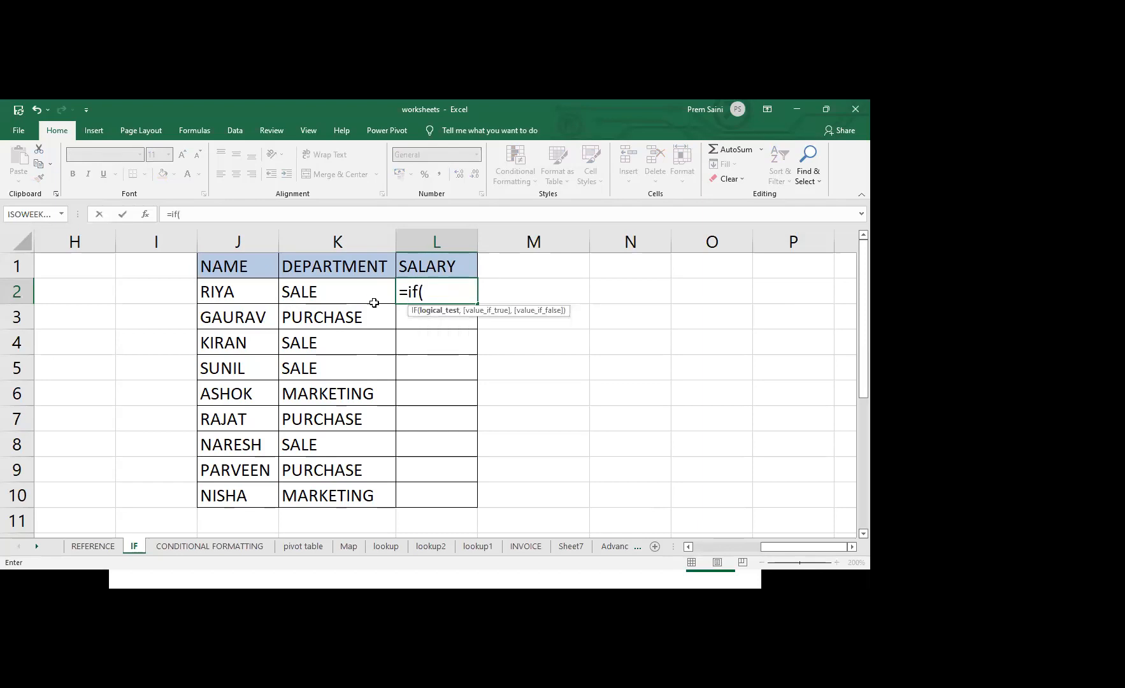
left_click(337, 288)
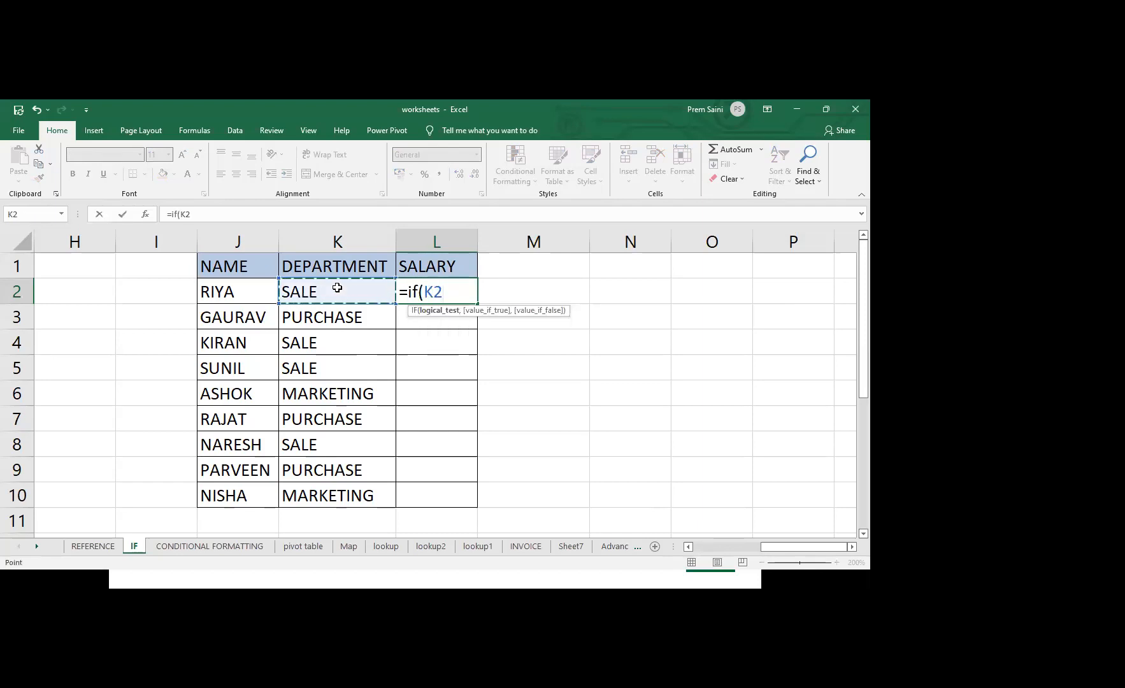
type("=")
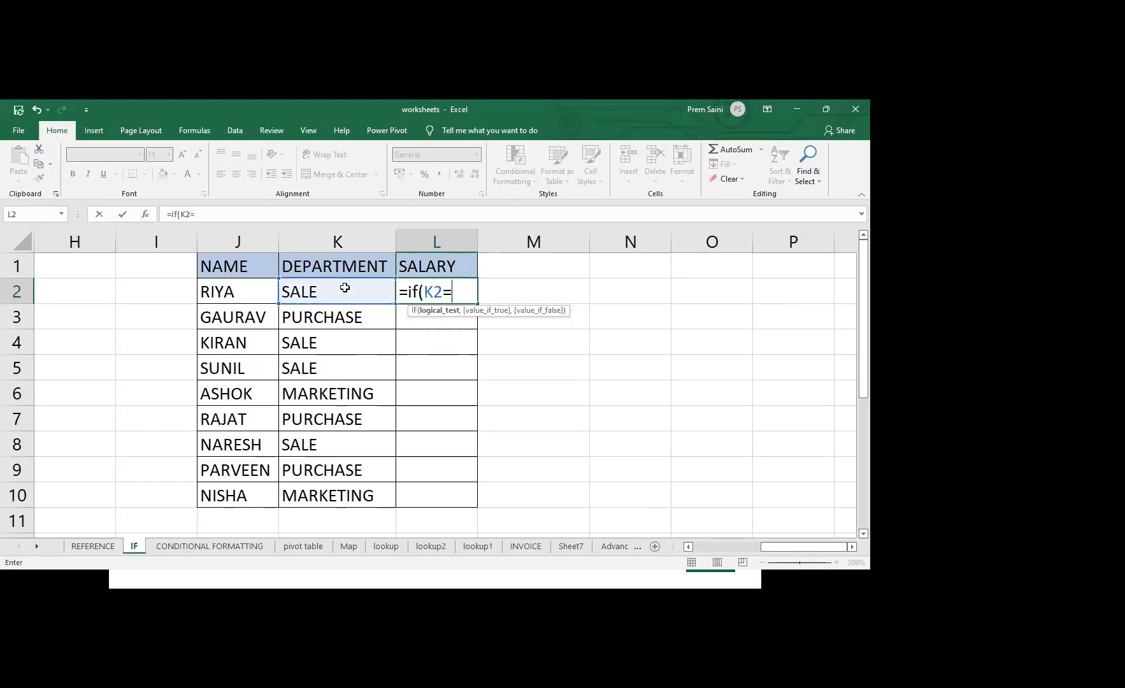
type("\"sale")
key("BackSpace")
key("BackSpace")
key("BackSpace")
key("BackSpace")
key("Caps_Lock")
type("SAL")
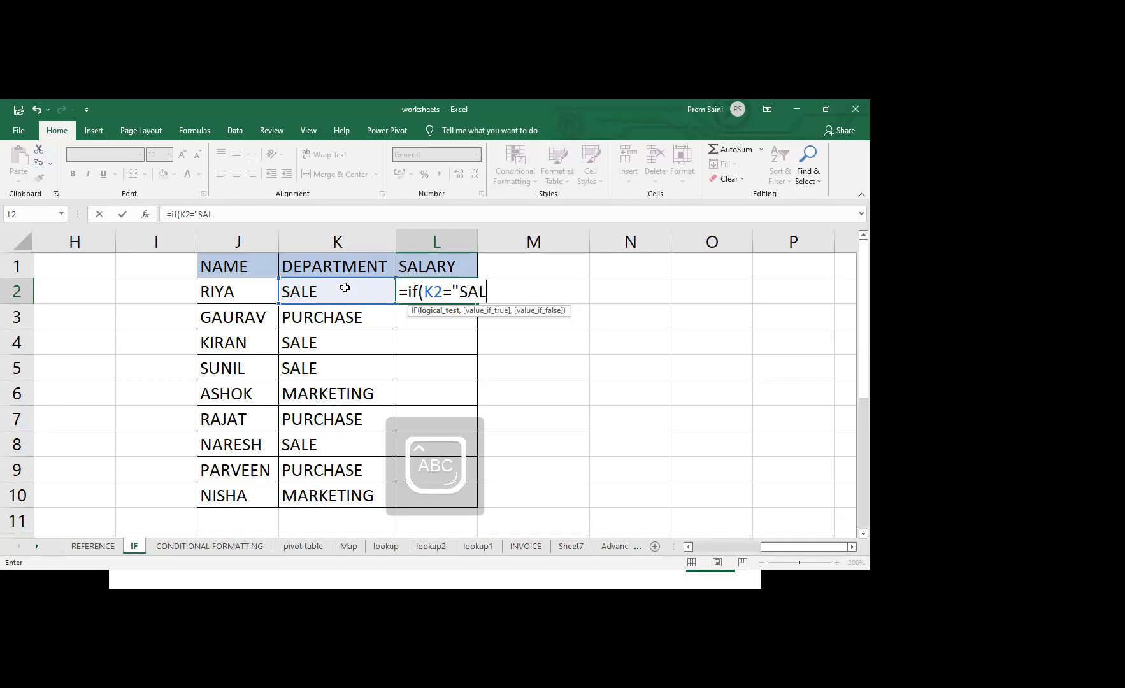
type("E\"")
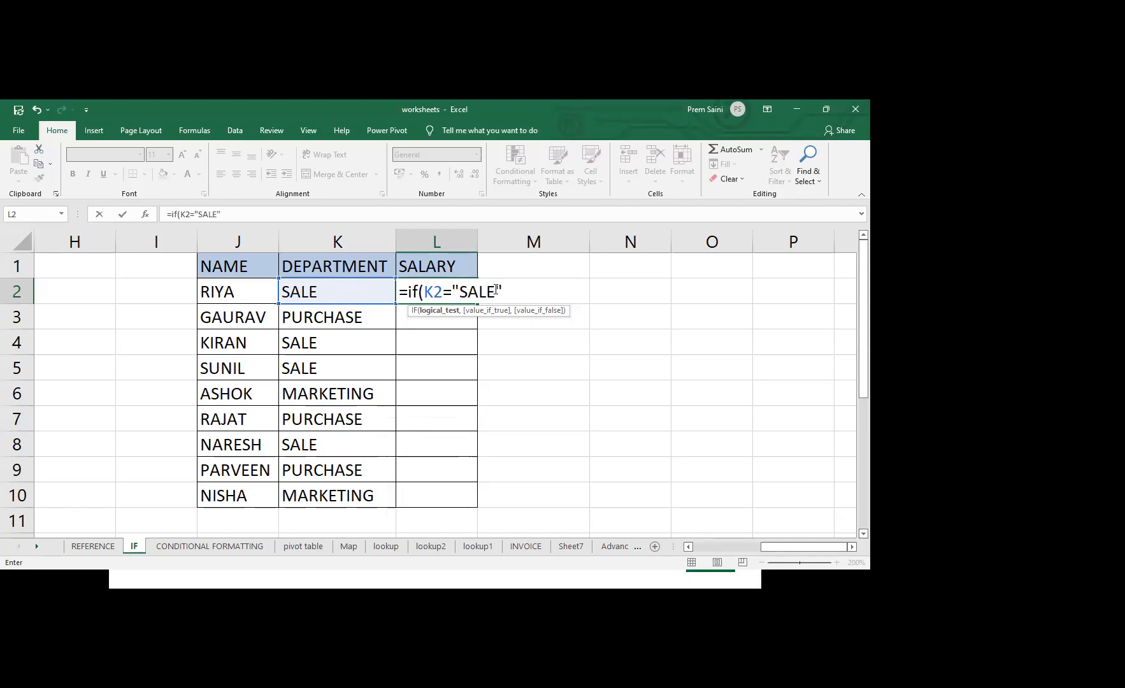
type(",10000")
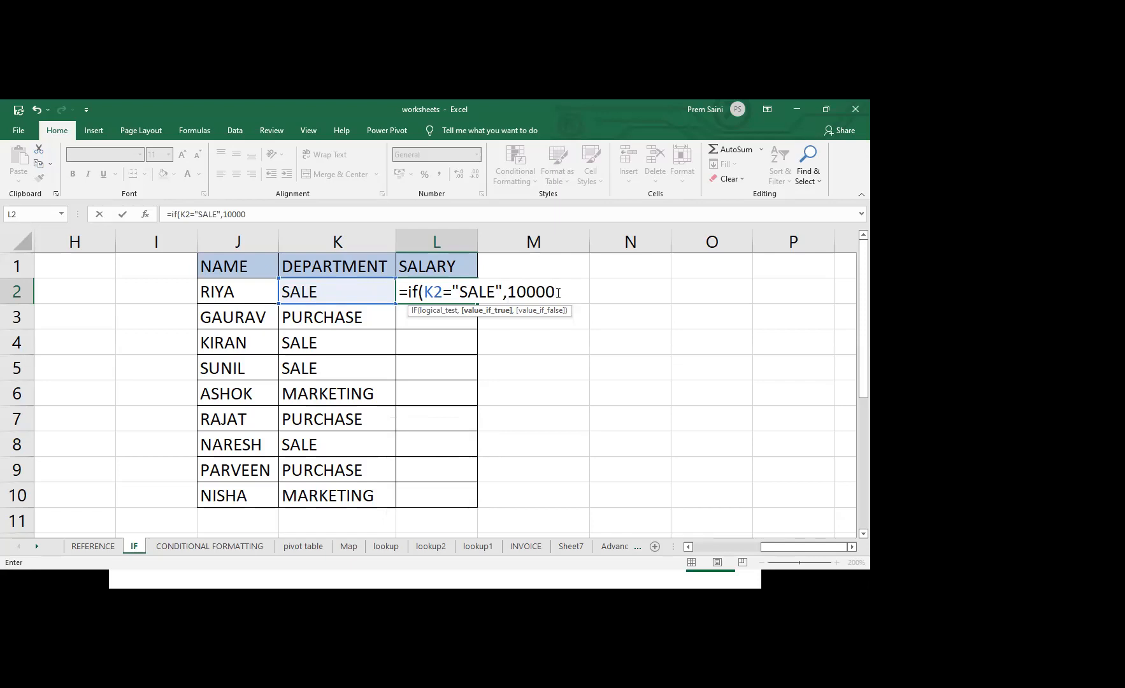
type(",")
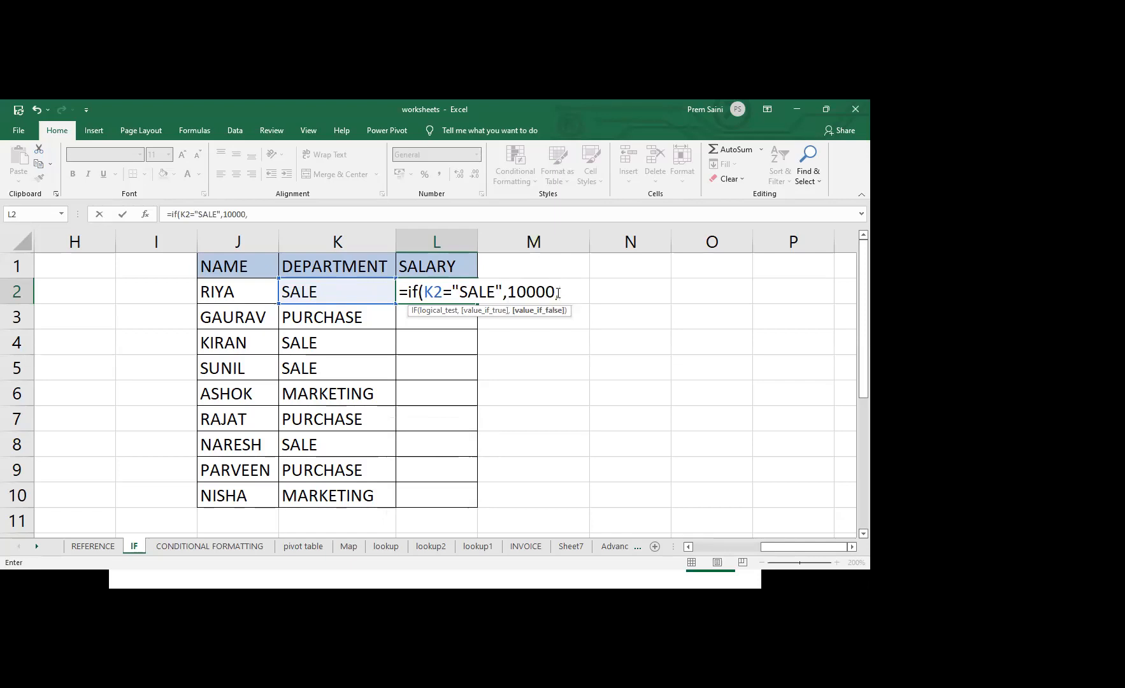
type("8000)")
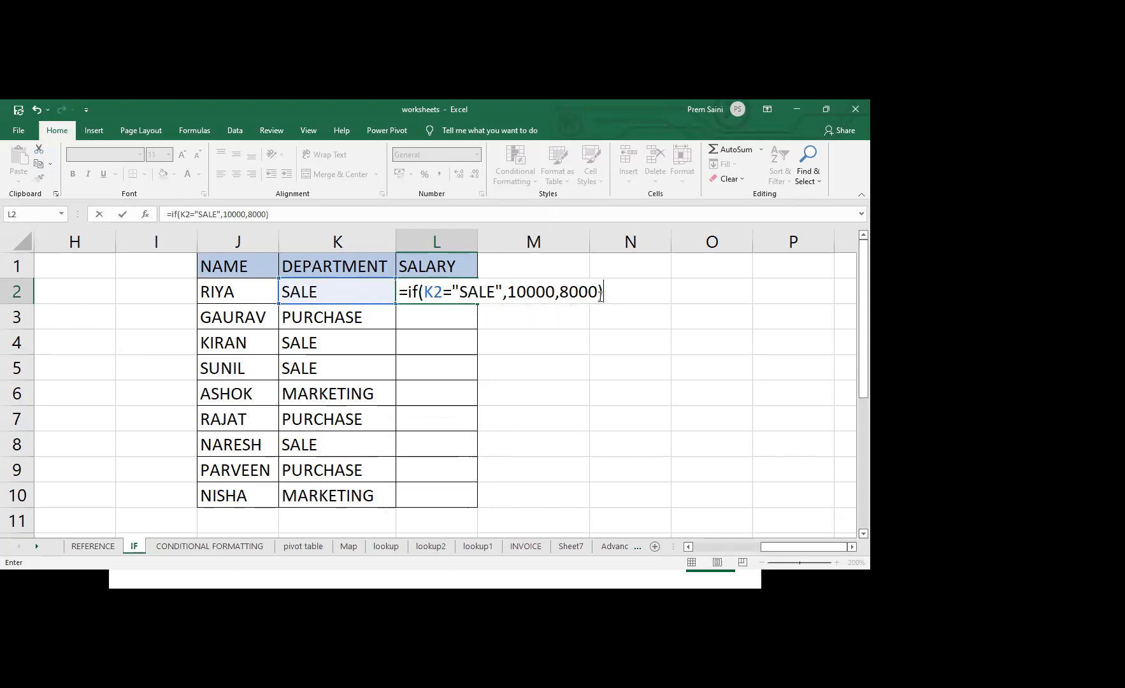
Complete the L2 formula with 10000 if true and 8000 if false, and fill it down the SALARY column through L10
key("Return")
left_click(456, 297)
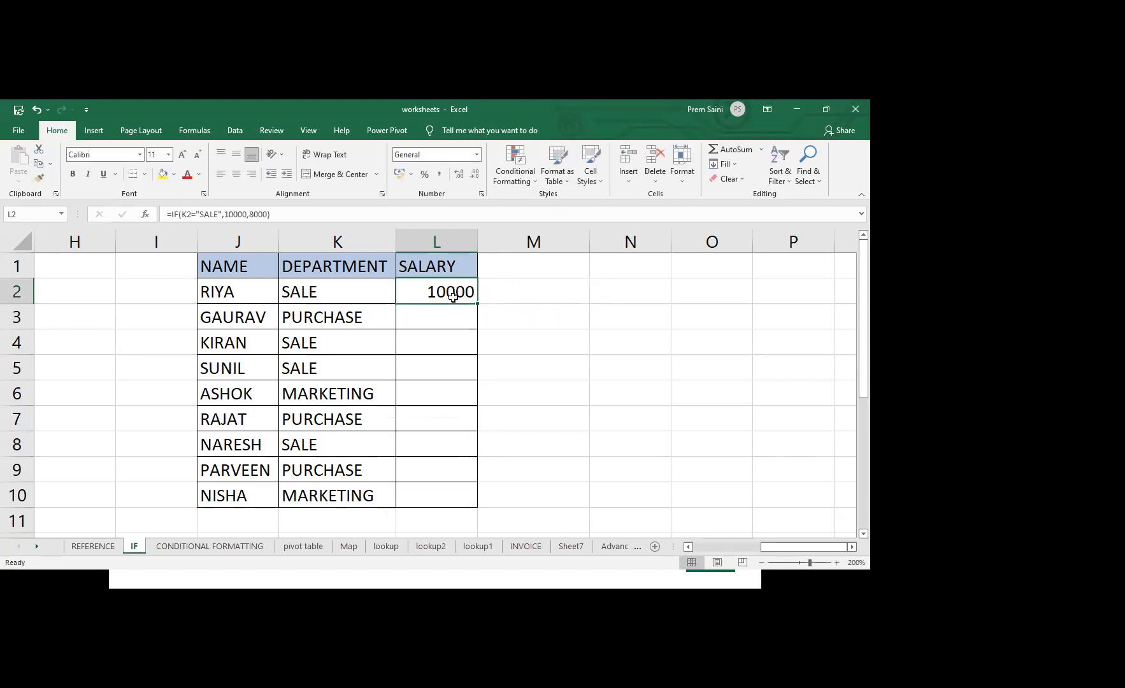
left_click_drag(477, 304, 473, 514)
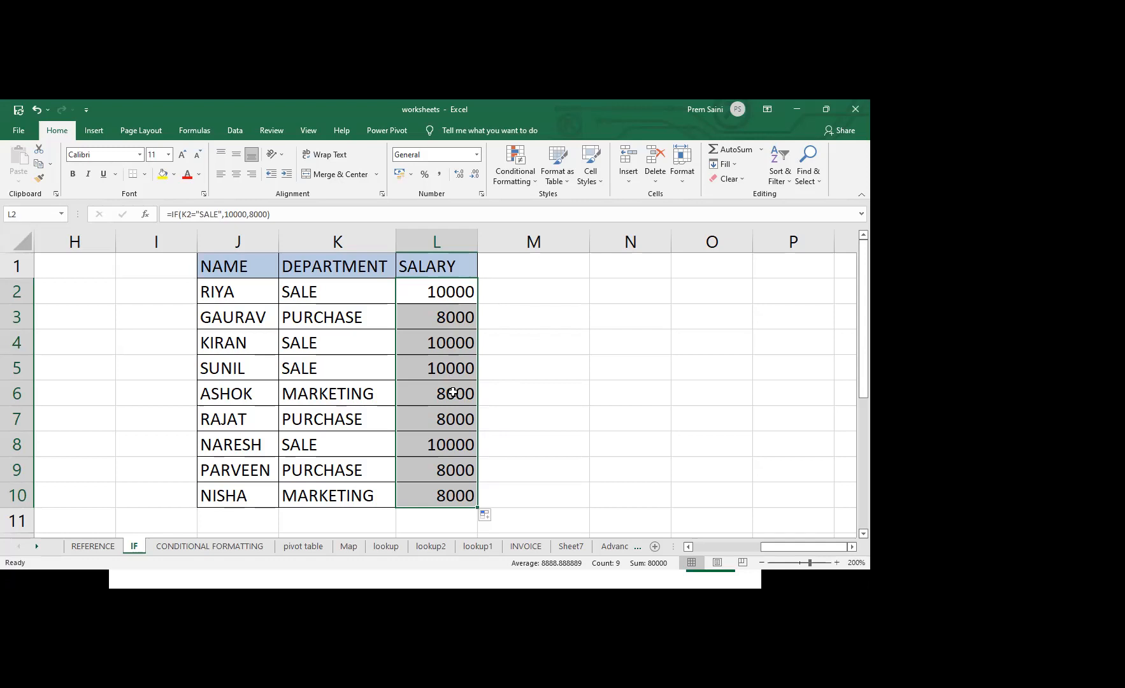
Reopen the L2 formula for editing and remove its arguments, leaving only =IF(
double_click(450, 293)
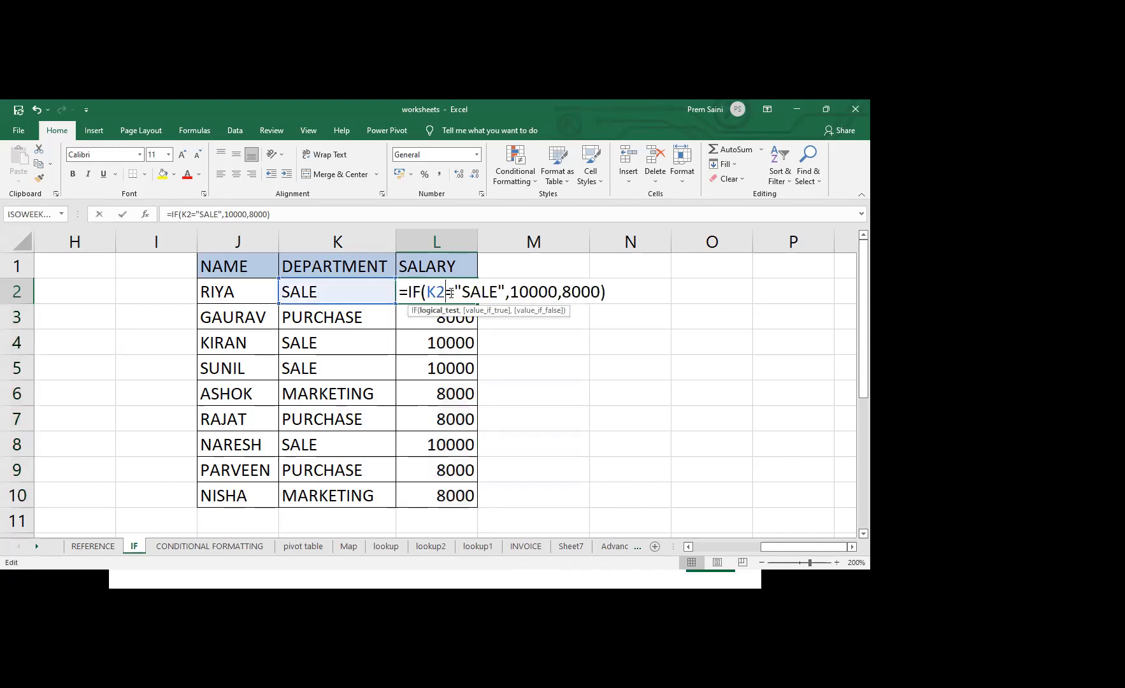
left_click(601, 290)
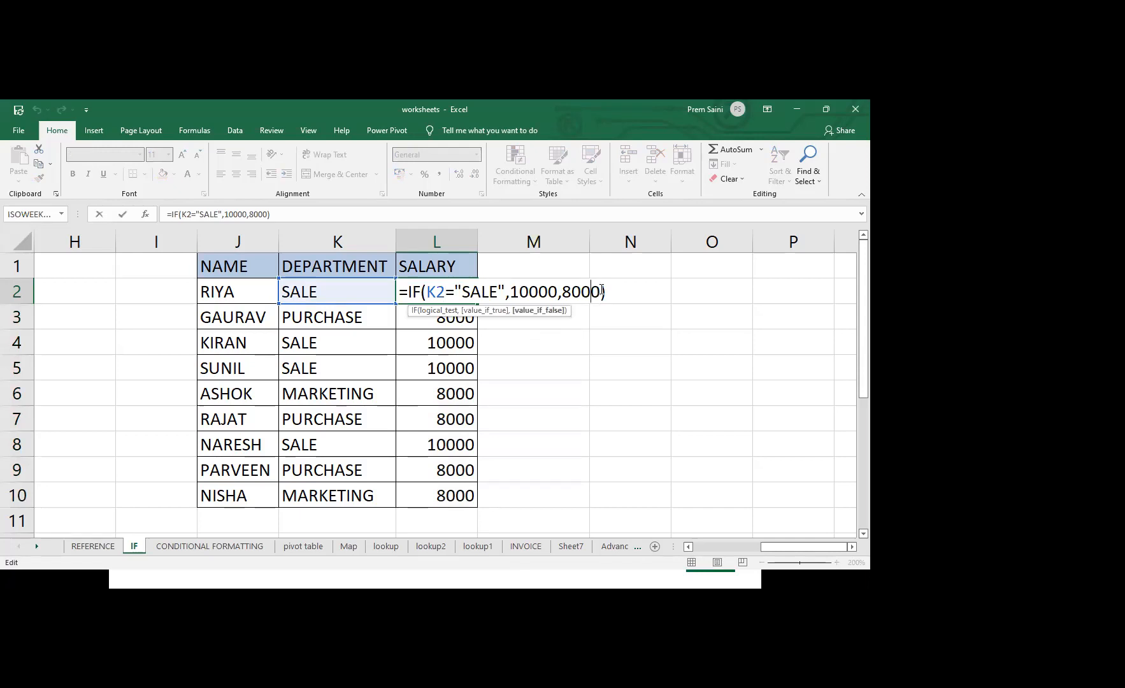
type("0")
key("End")
key("BackSpace")
key("BackSpace")
key("BackSpace")
key("BackSpace")
key("BackSpace")
key("BackSpace")
key("BackSpace")
key("BackSpace")
key("BackSpace")
key("BackSpace")
key("BackSpace")
key("BackSpace")
key("BackSpace")
key("BackSpace")
key("BackSpace")
key("BackSpace")
key("BackSpace")
key("BackSpace")
key("BackSpace")
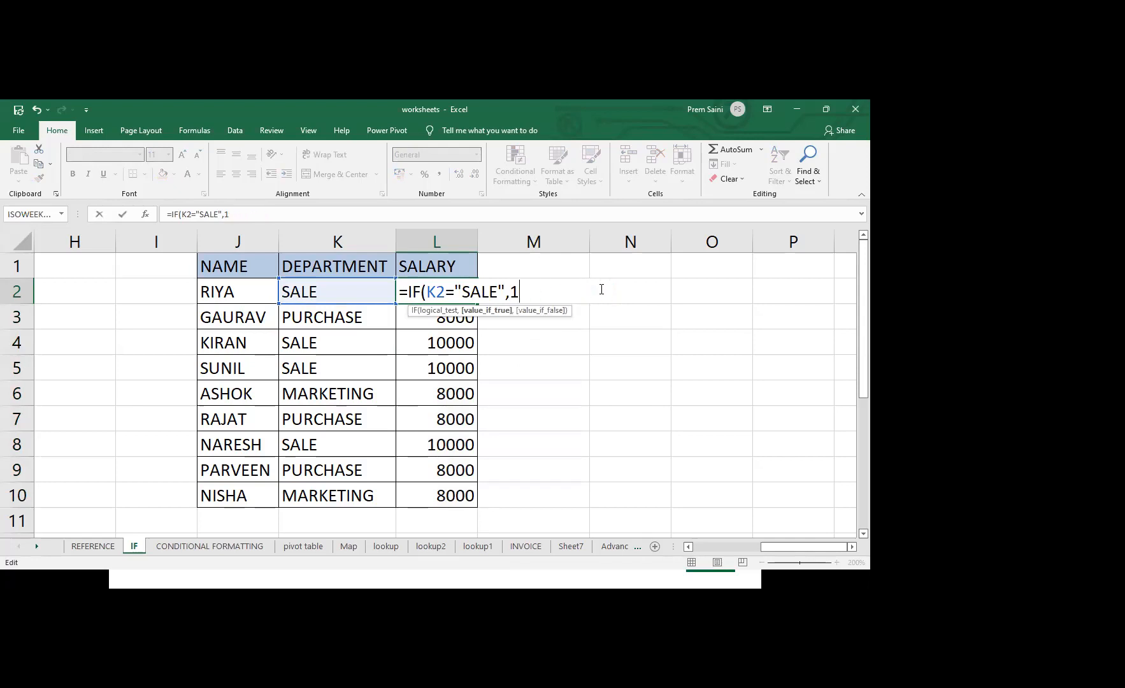
key("BackSpace")
key("BackSpace")
key("BackSpace")
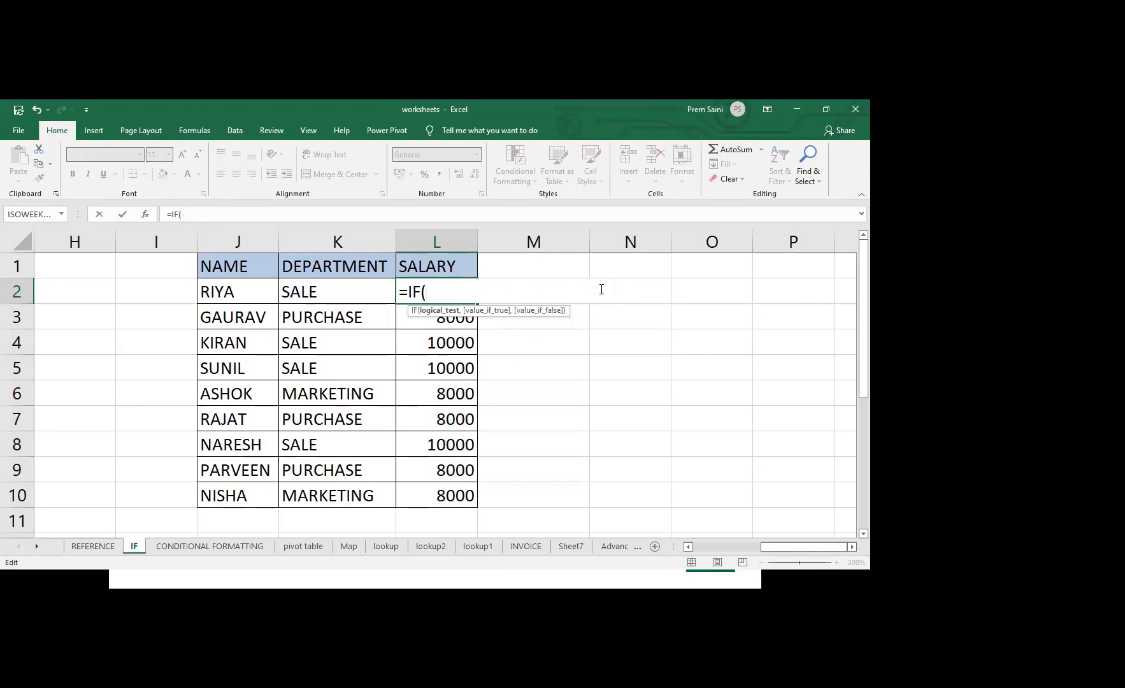
Enter the logical test K2="SALE" with 10000 as the value if true in the L2 formula
type("K")
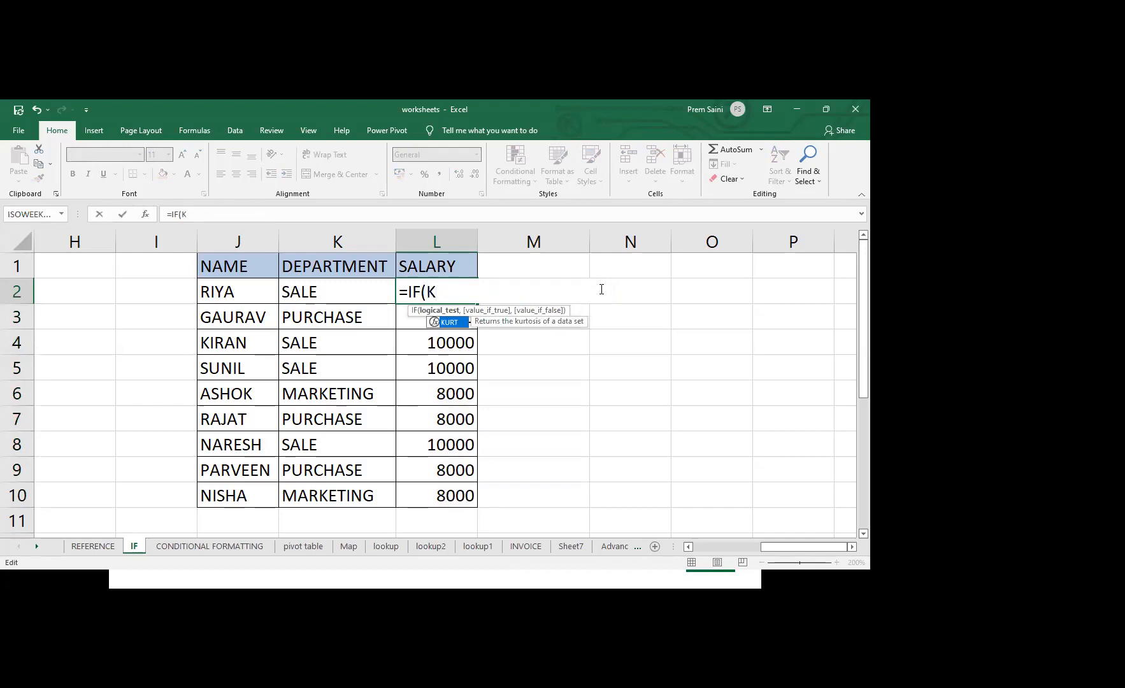
type("2=\"SALE")
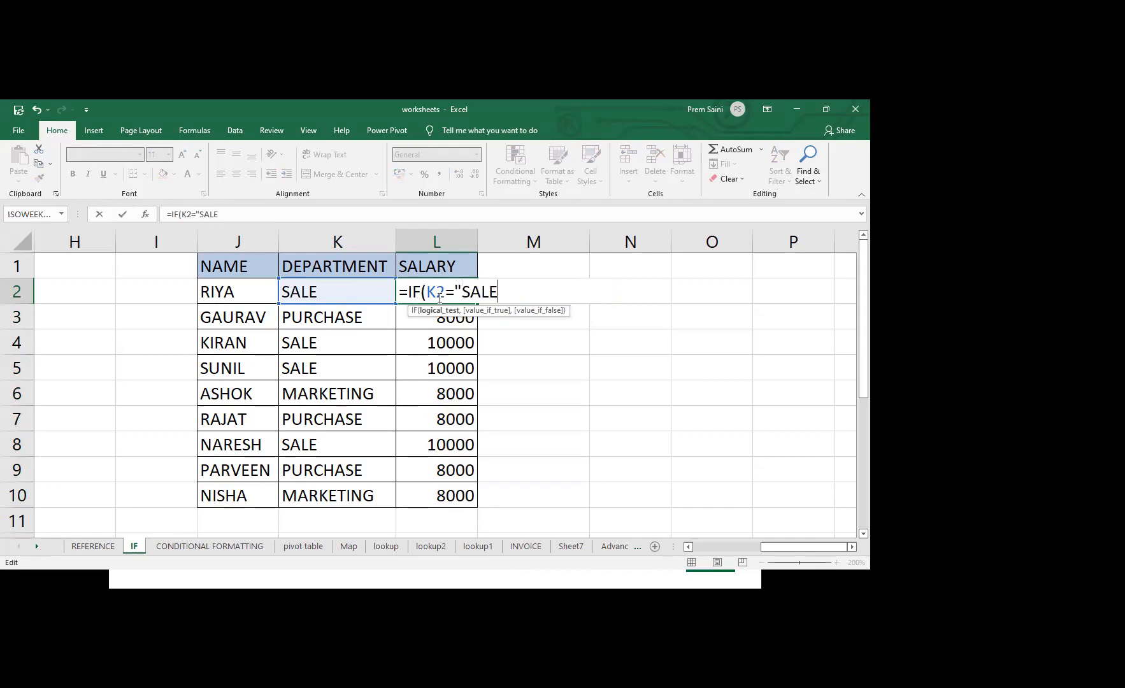
type("\",100")
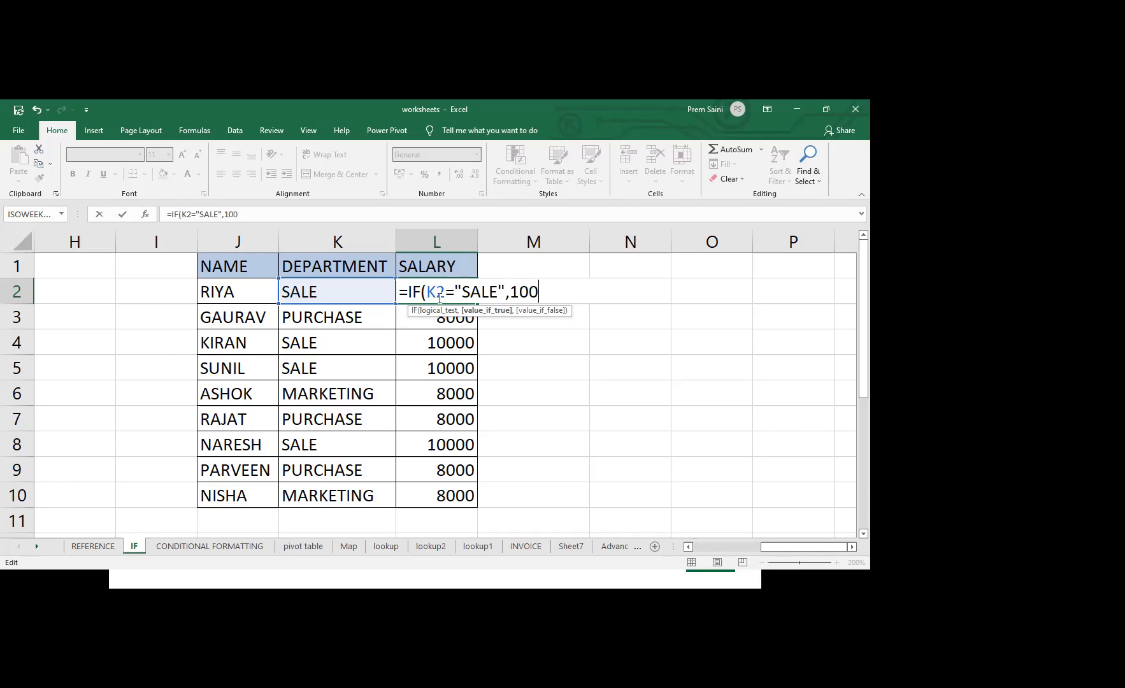
type("00,IF(")
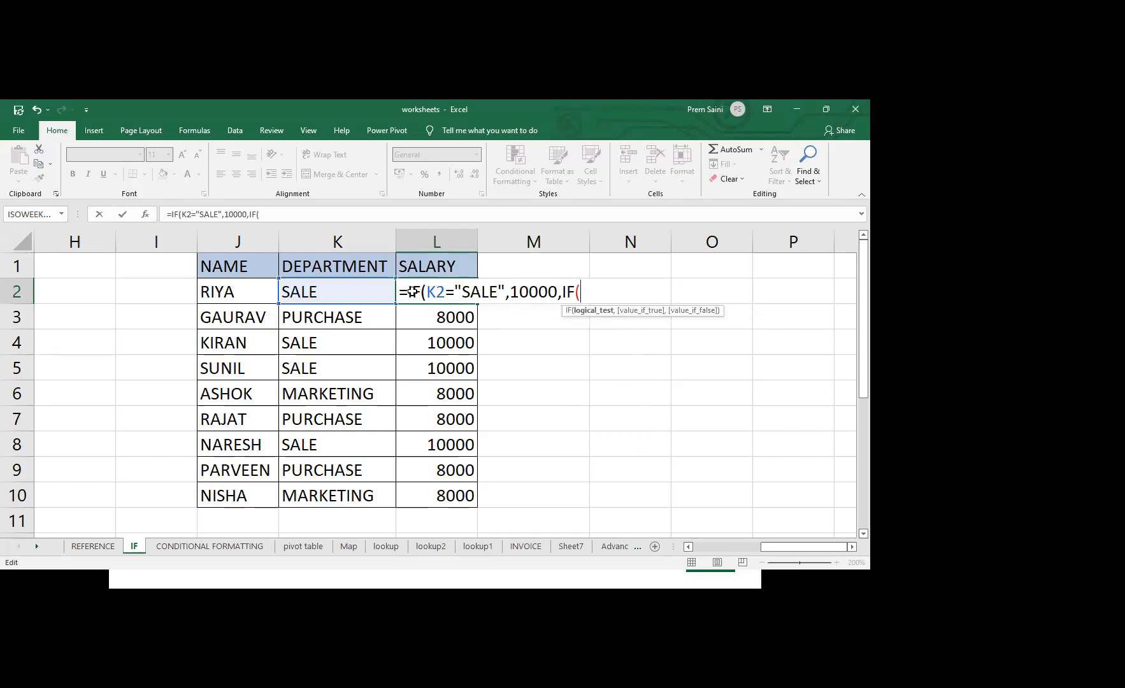
Nest a second IF as the L2 formula's false value, testing K2="PURCHASE" and returning 8000 if true
left_click(345, 292)
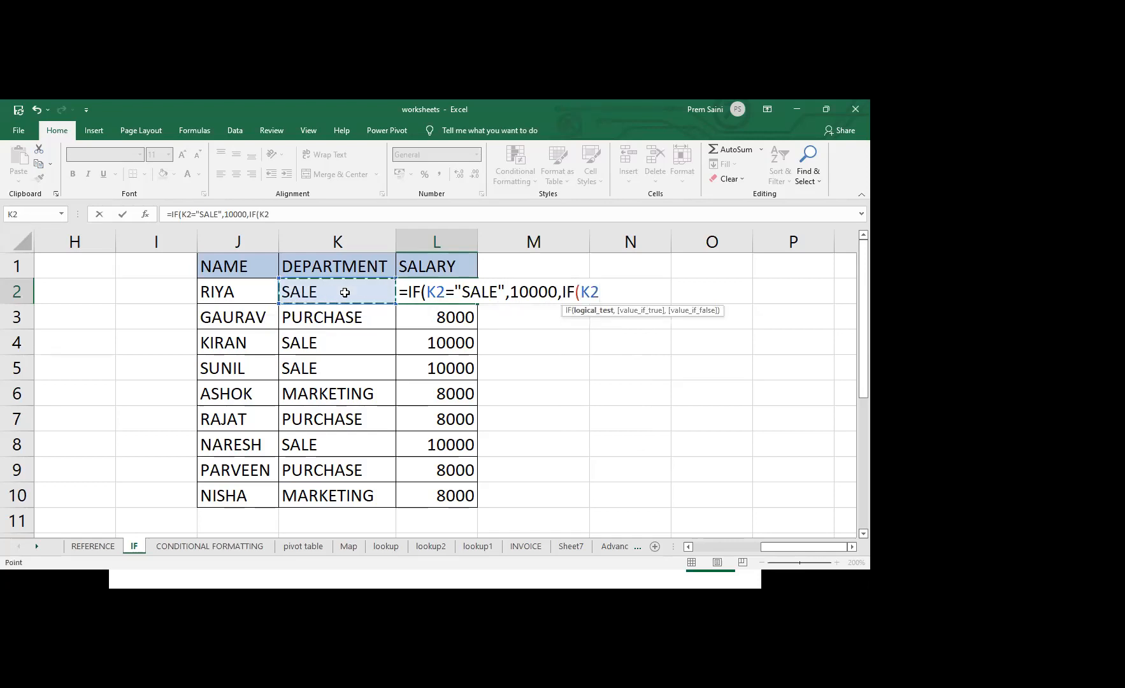
type("=P")
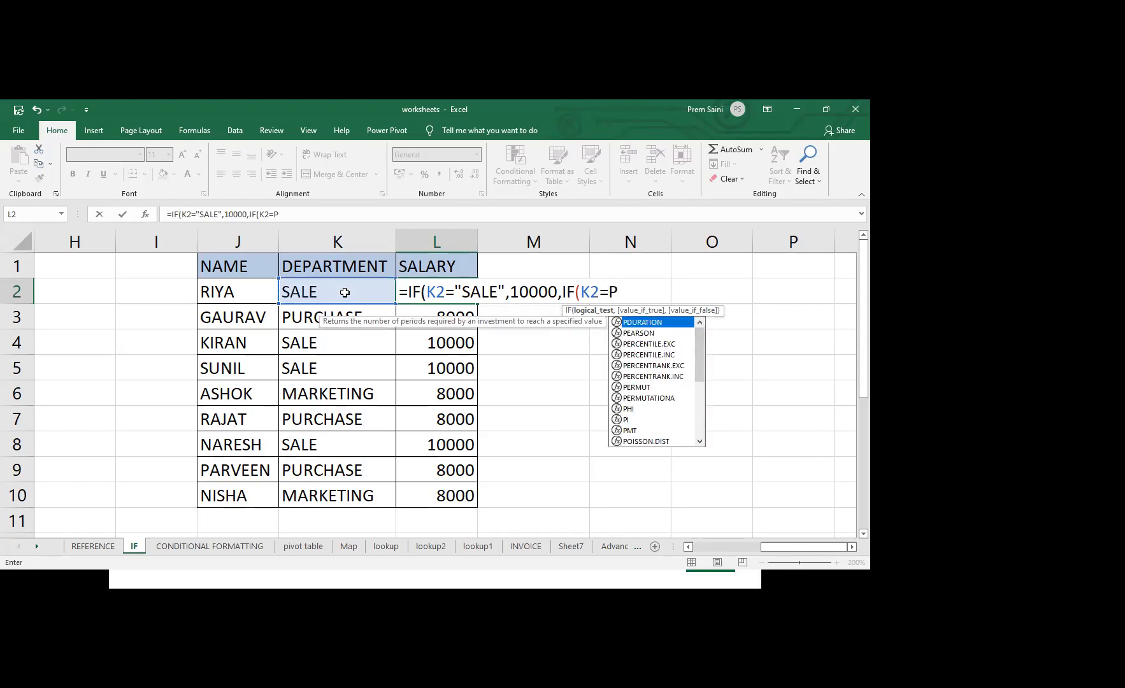
key("BackSpace")
type("\"PU")
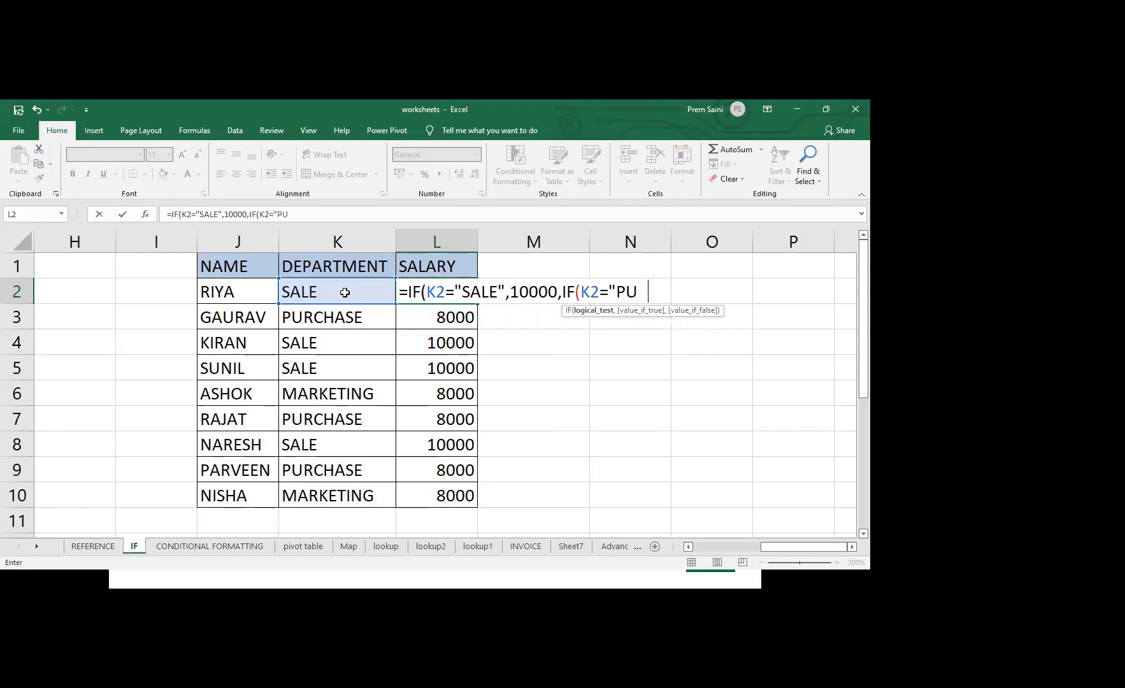
type("RCHASE\"")
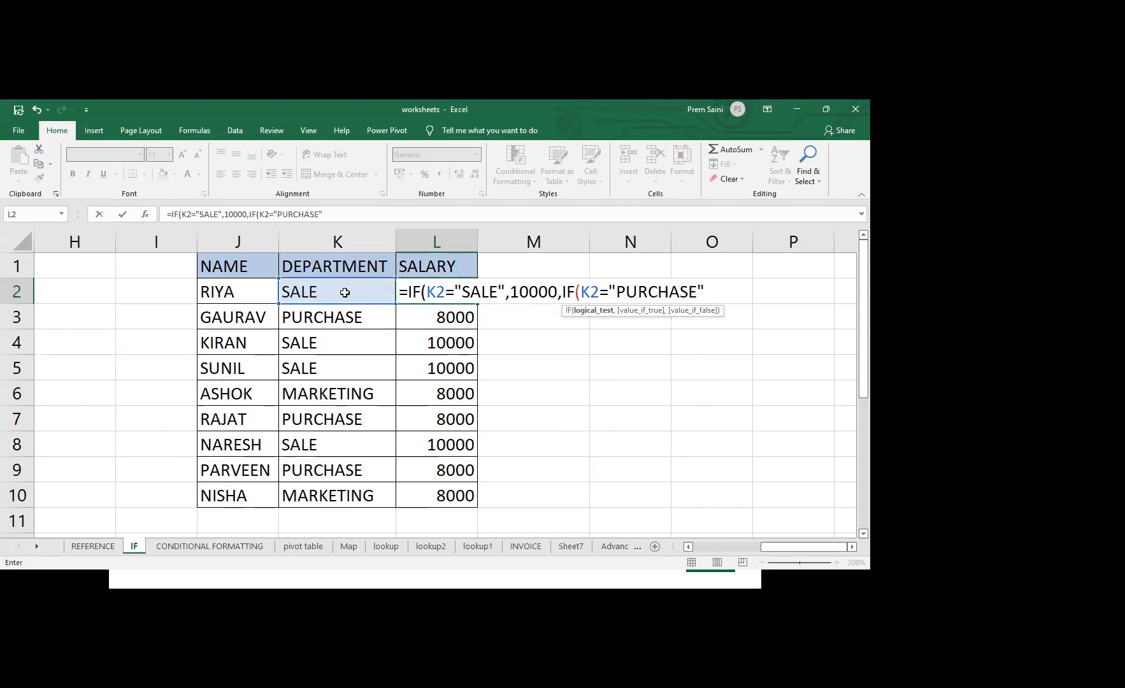
type(",")
type("8")
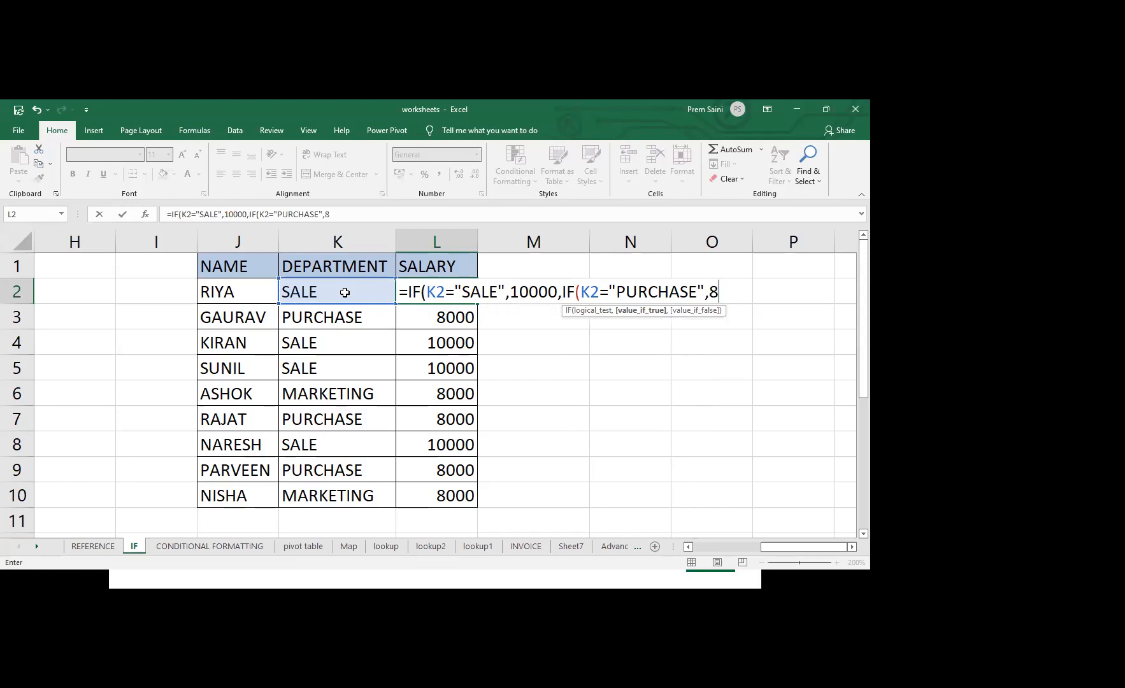
type("000,IF(")
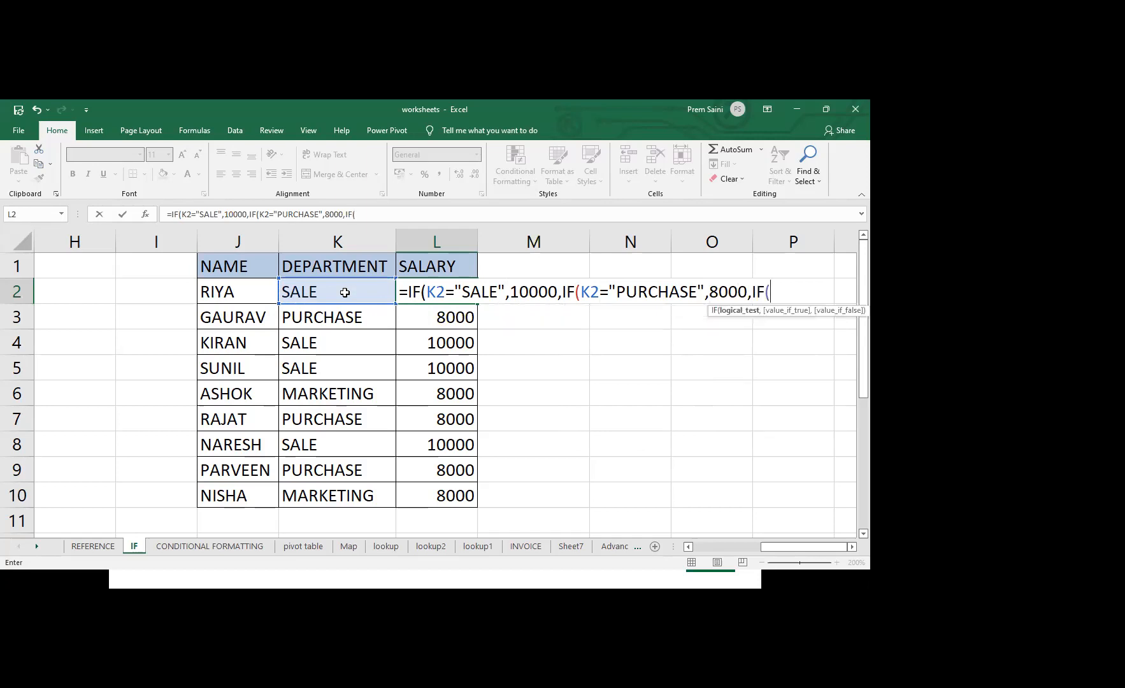
Nest a third IF inside the second one, testing K2="MARKETING" and returning 12000 if true
left_click(331, 286)
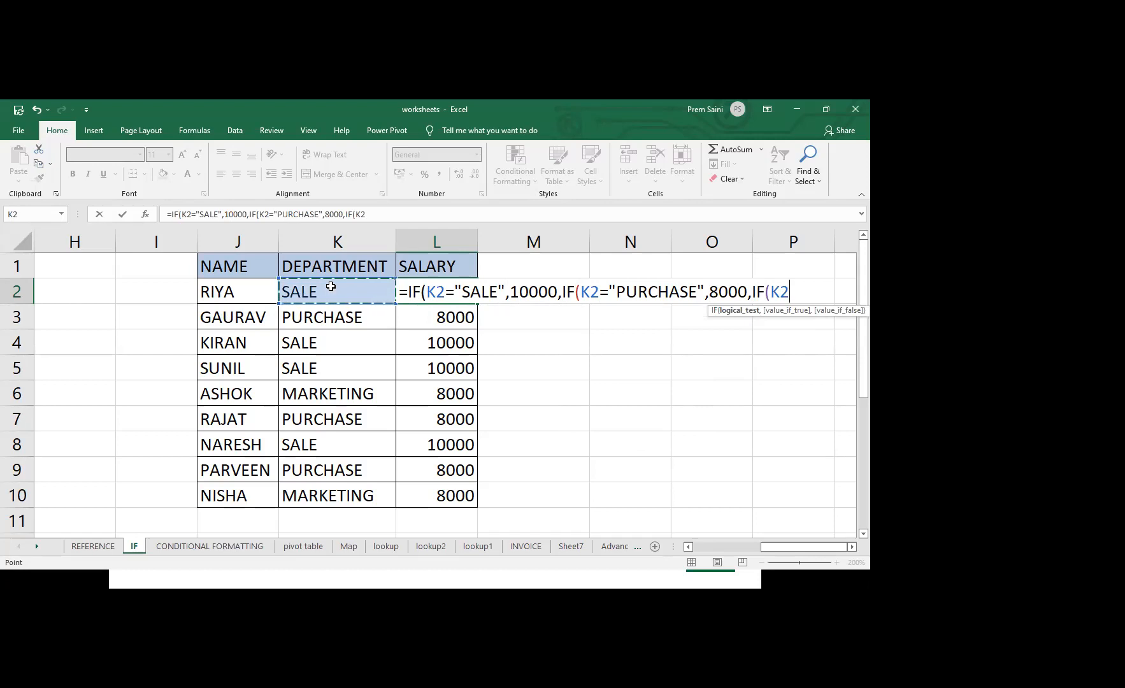
type("=\"MARKE")
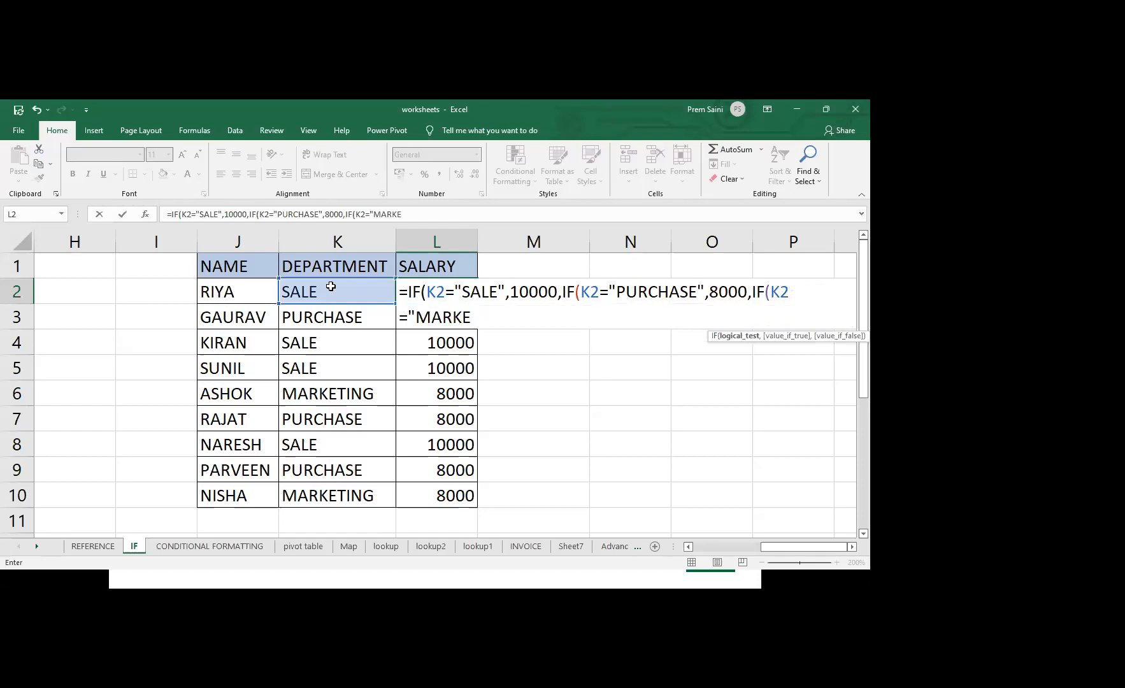
type("TING\",12000")
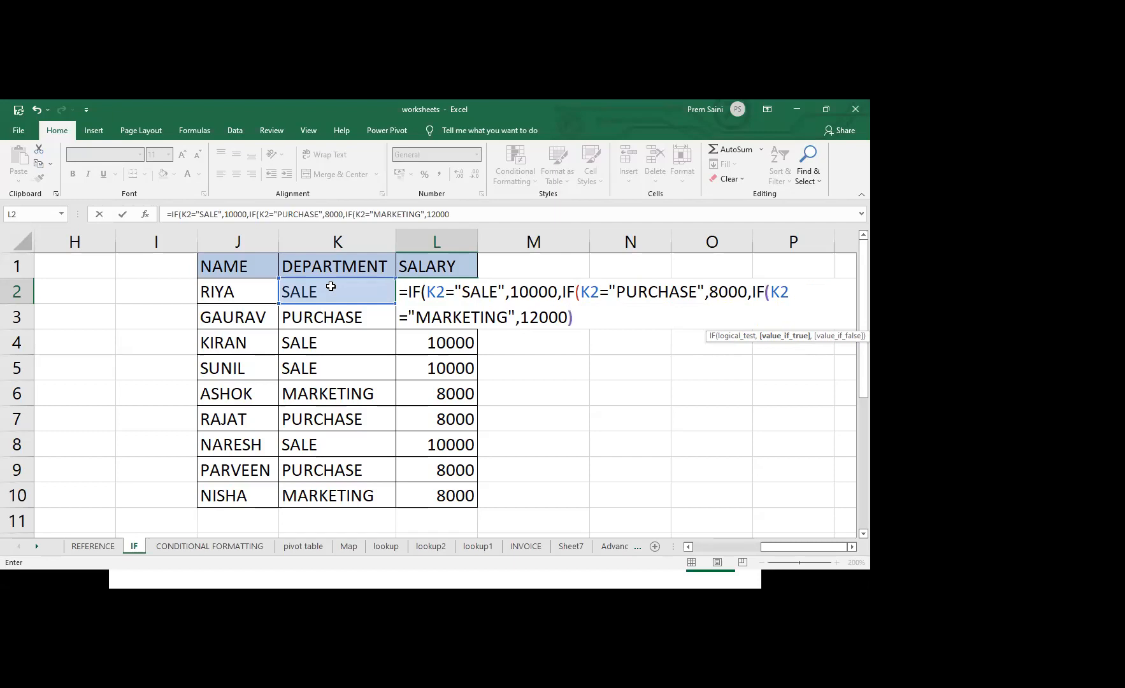
Close all three nested IFs in L2, commit the formula and fill it down the SALARY column through L10
type("))")
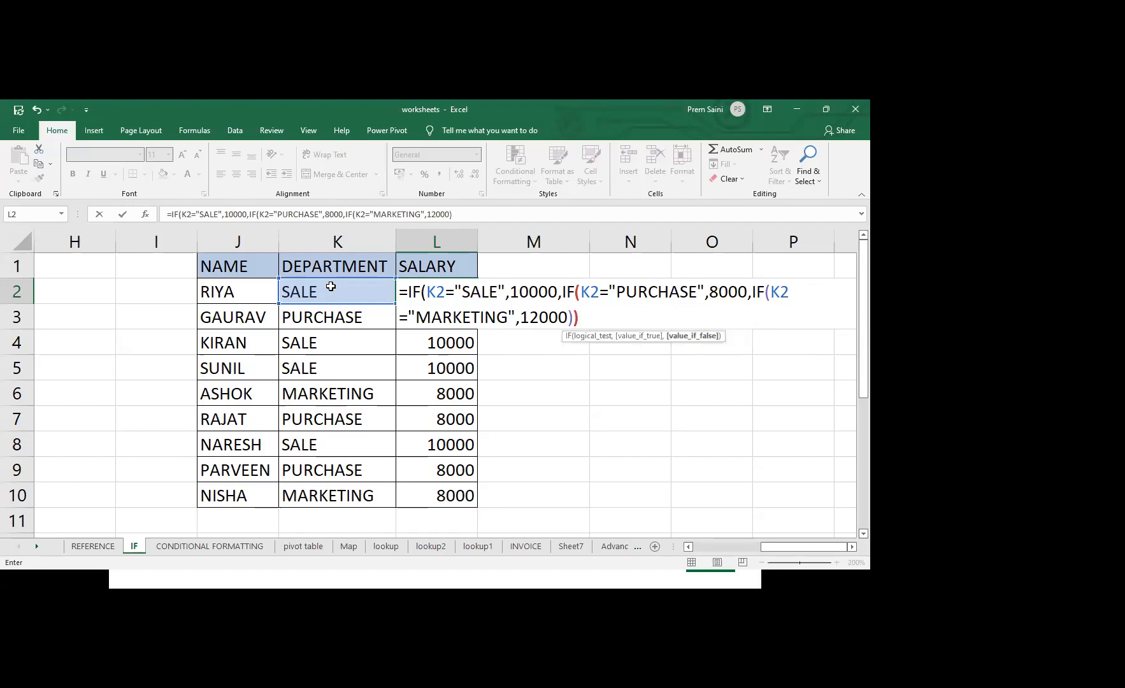
type(")")
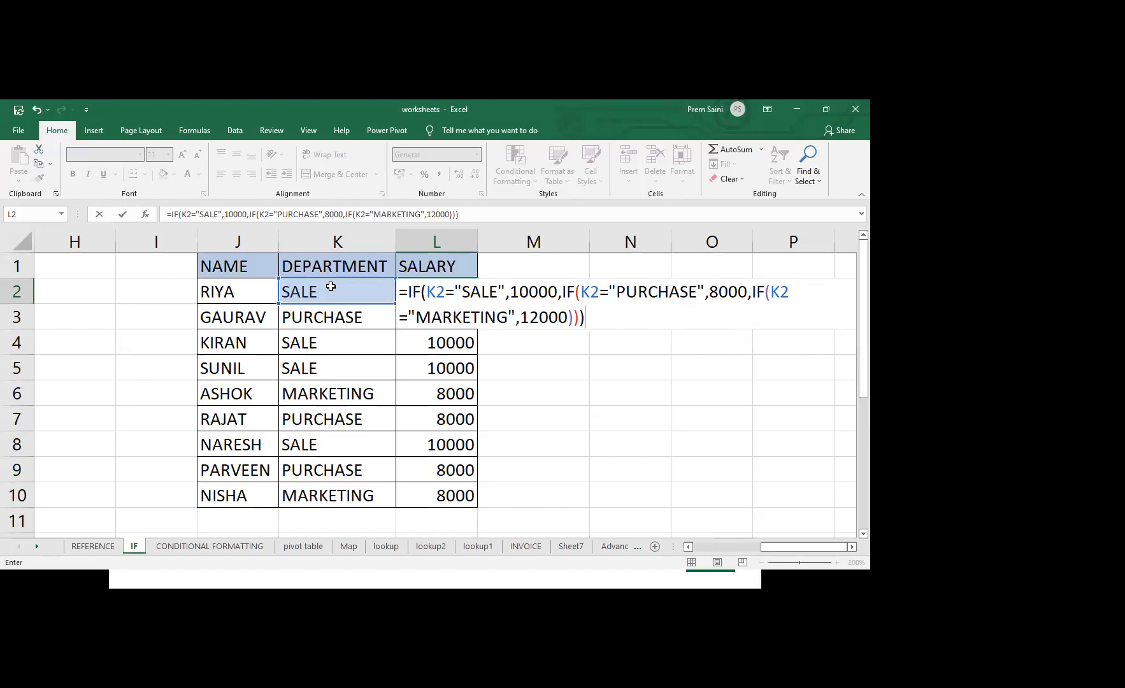
key("Return")
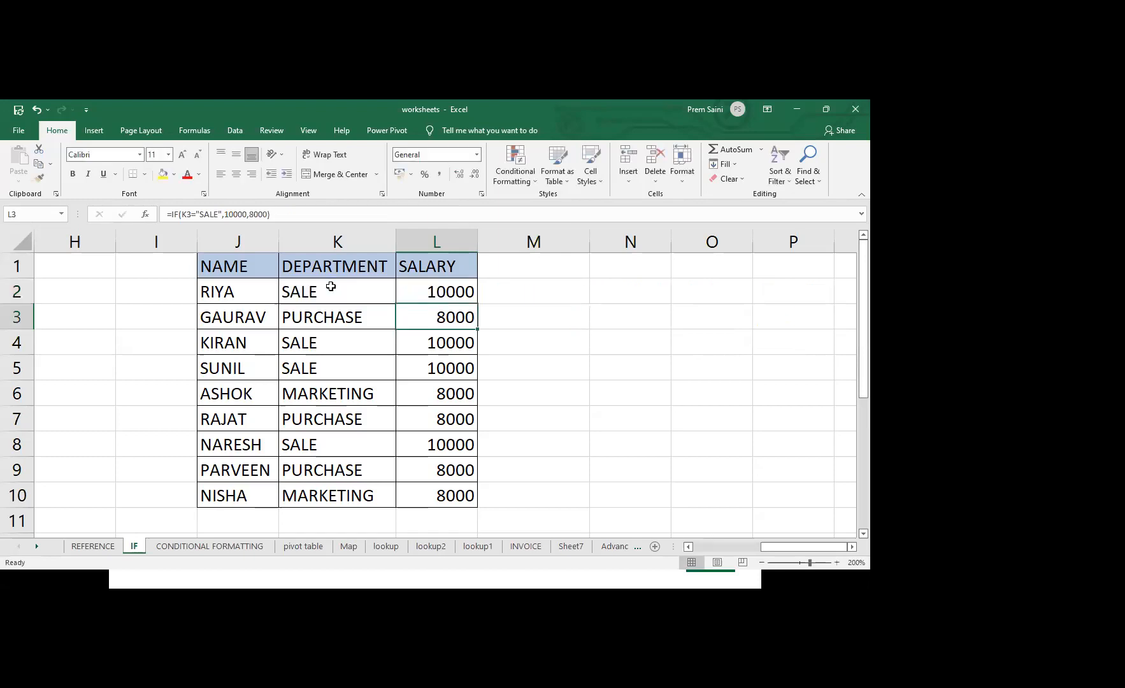
left_click(449, 287)
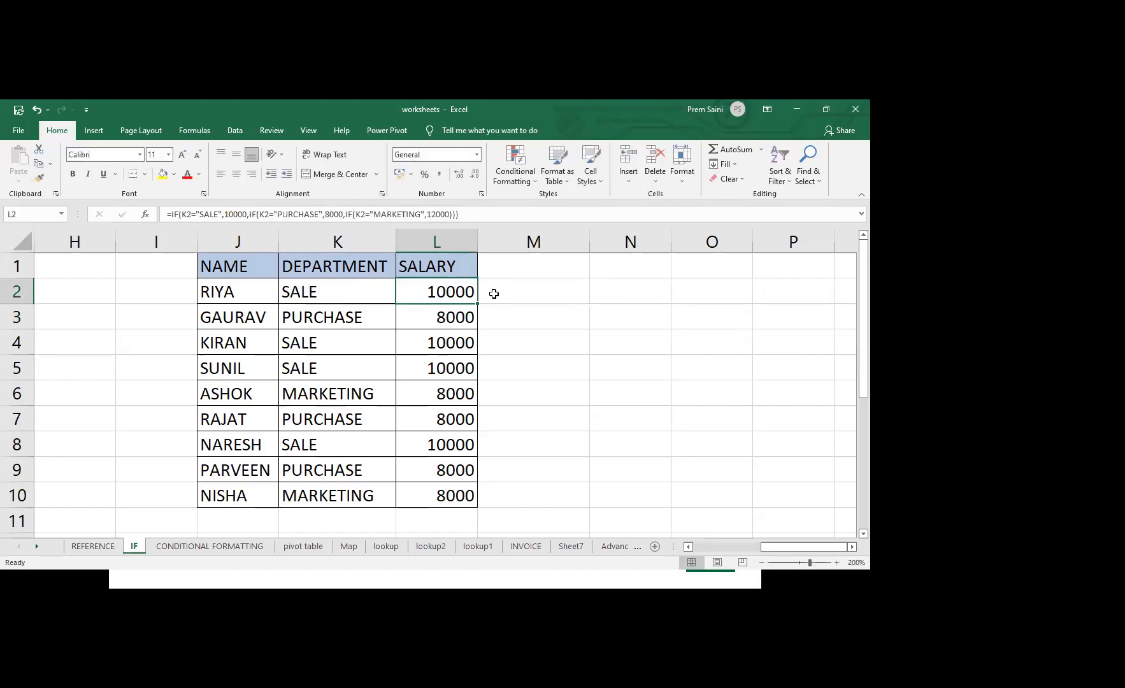
left_click_drag(477, 304, 458, 511)
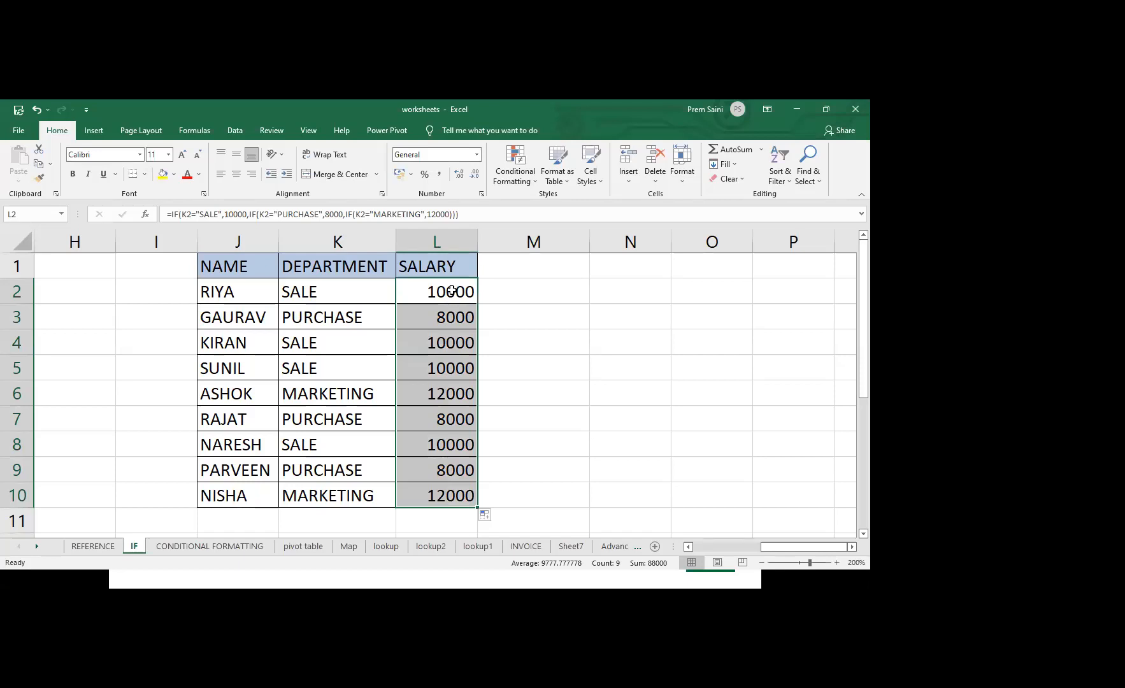
Start an IFS formula in M2 that tests K2 against SALE, omitting the closing quotation mark, with 10000 as its value
left_click(518, 292)
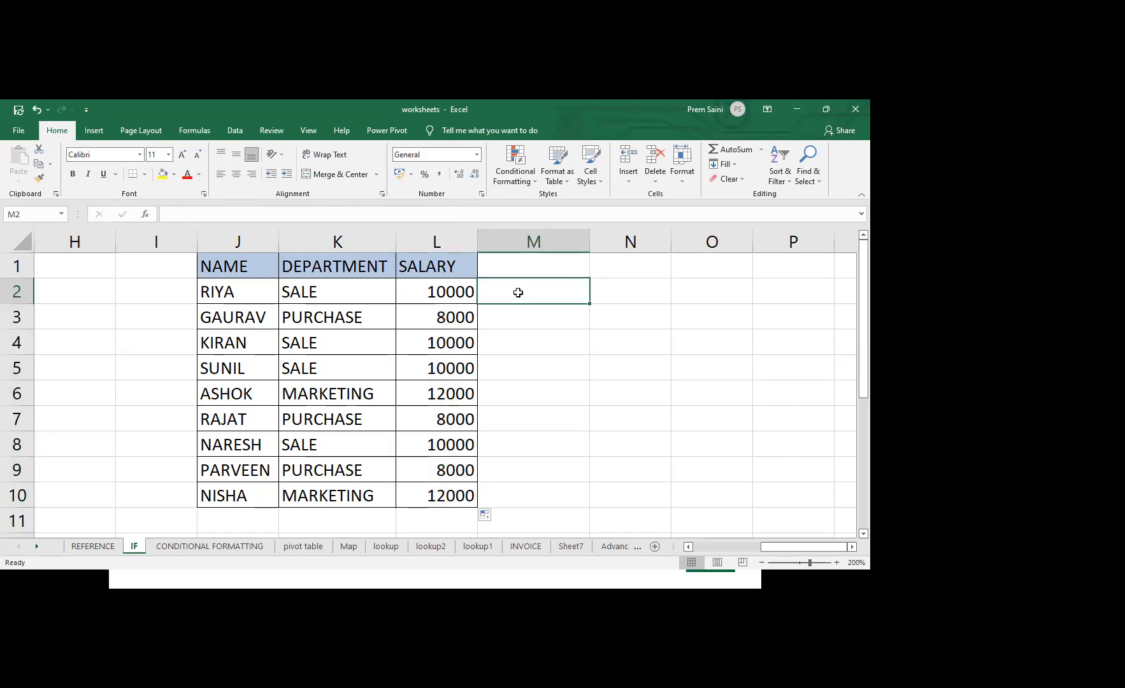
type("=")
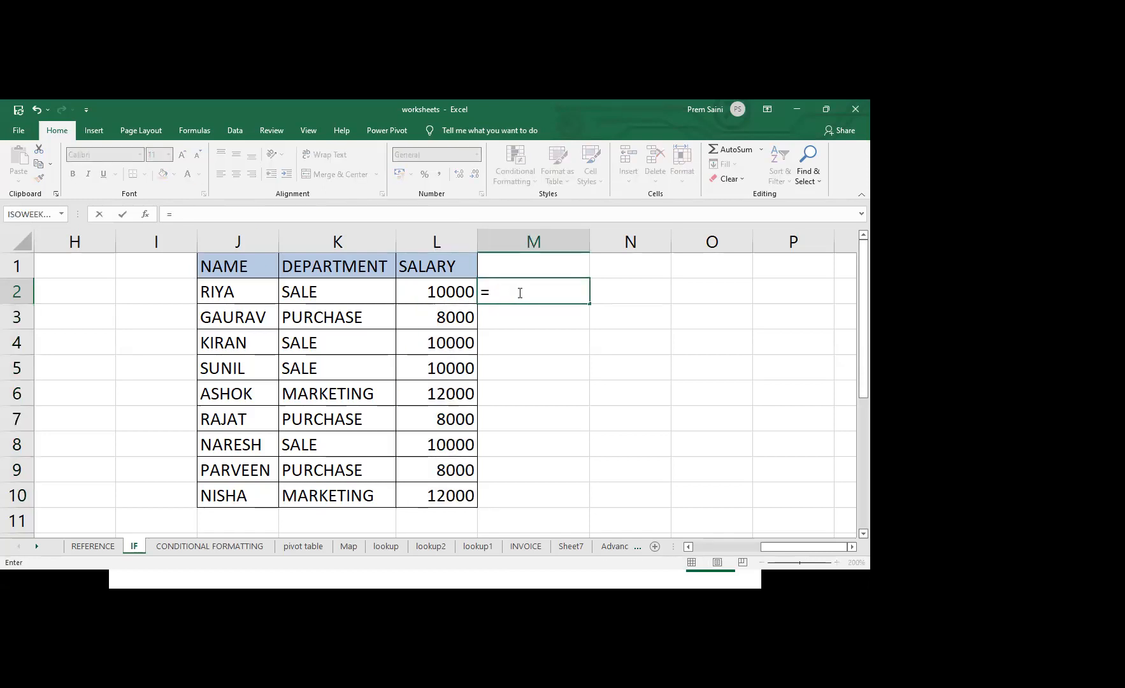
type("IFS")
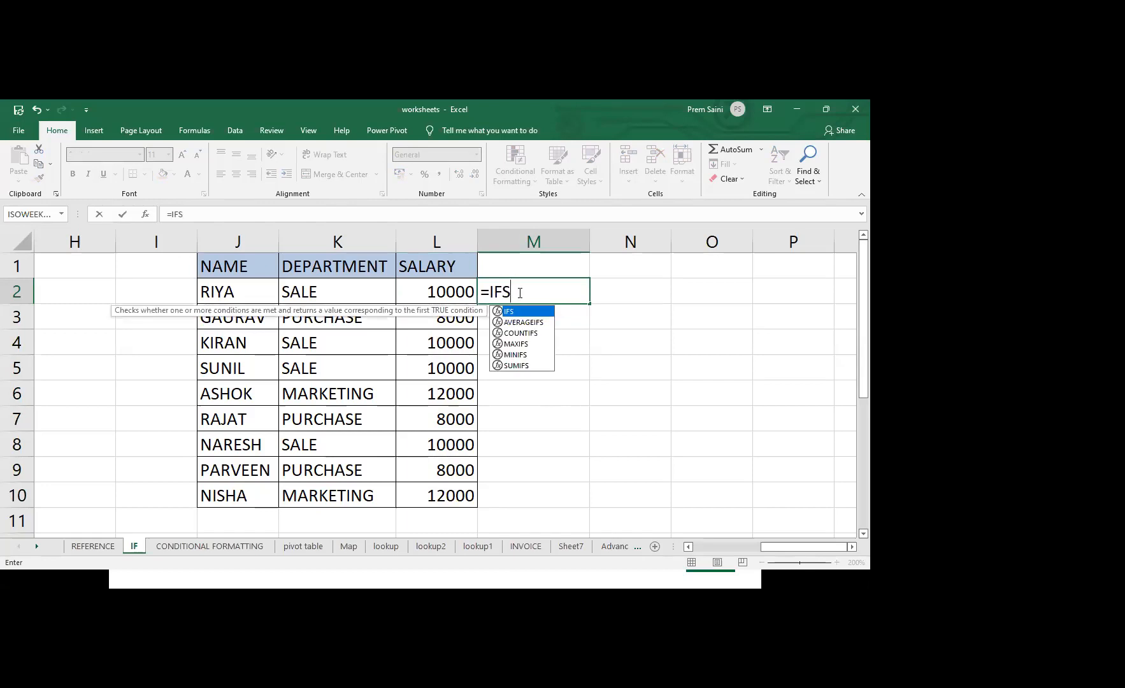
type("(")
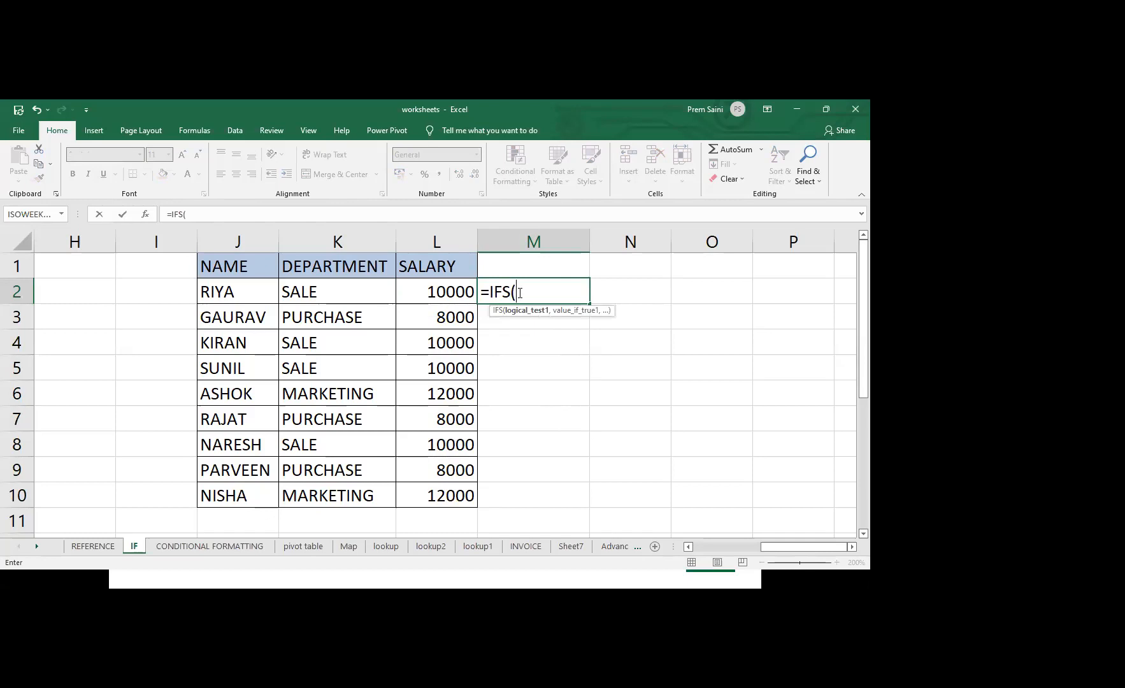
left_click(378, 289)
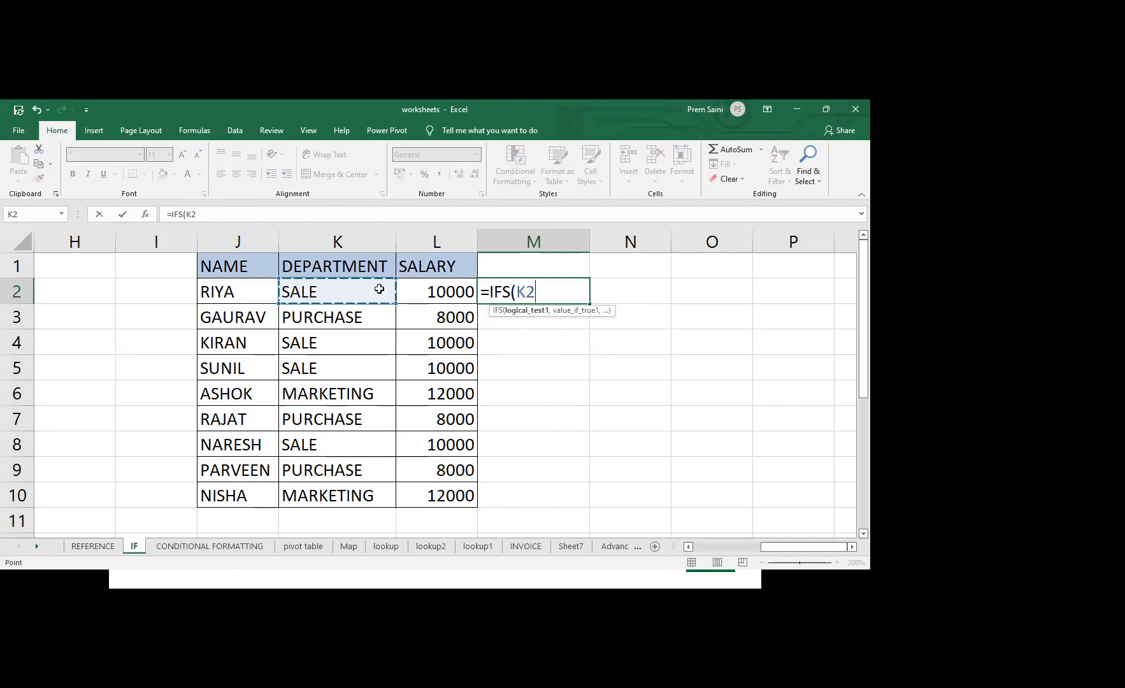
type("=\"SA")
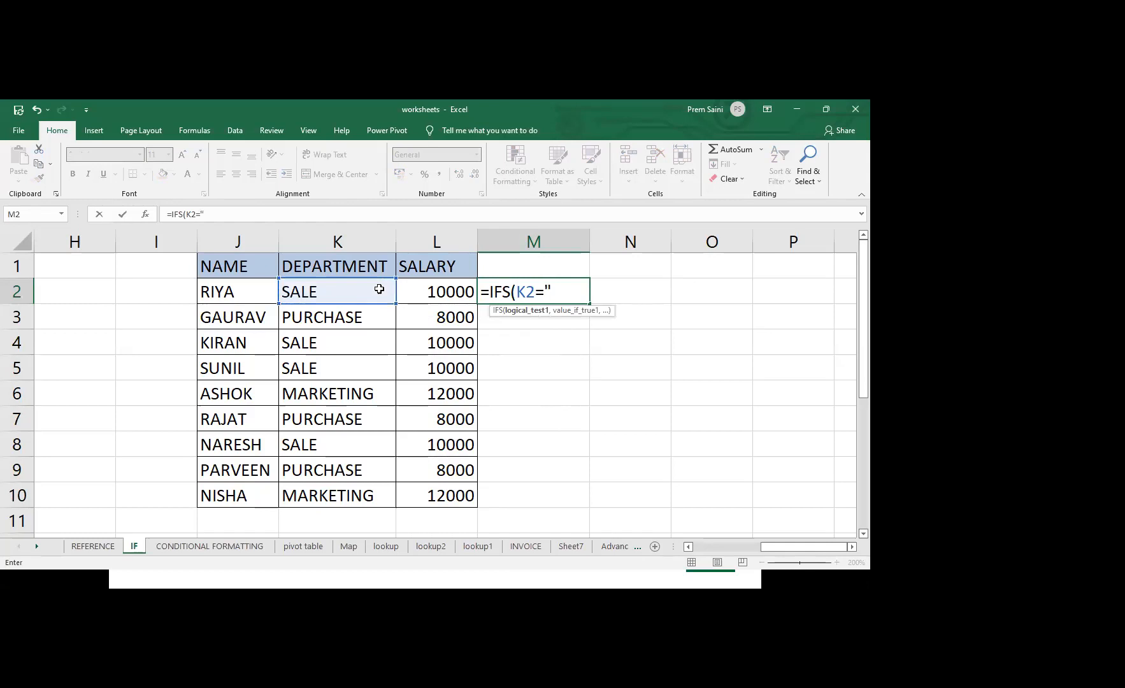
type("LE,10")
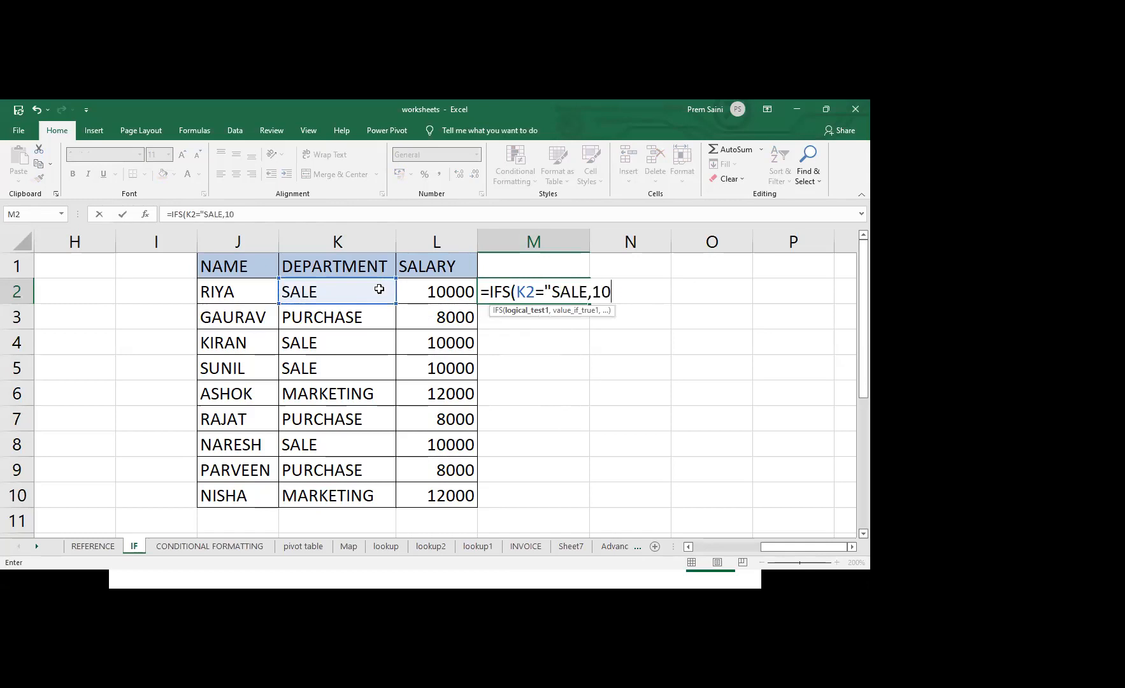
type("000,")
Add a second condition to the M2 IFS formula, testing K2="PURCHASE" and returning 8000
left_click(360, 291)
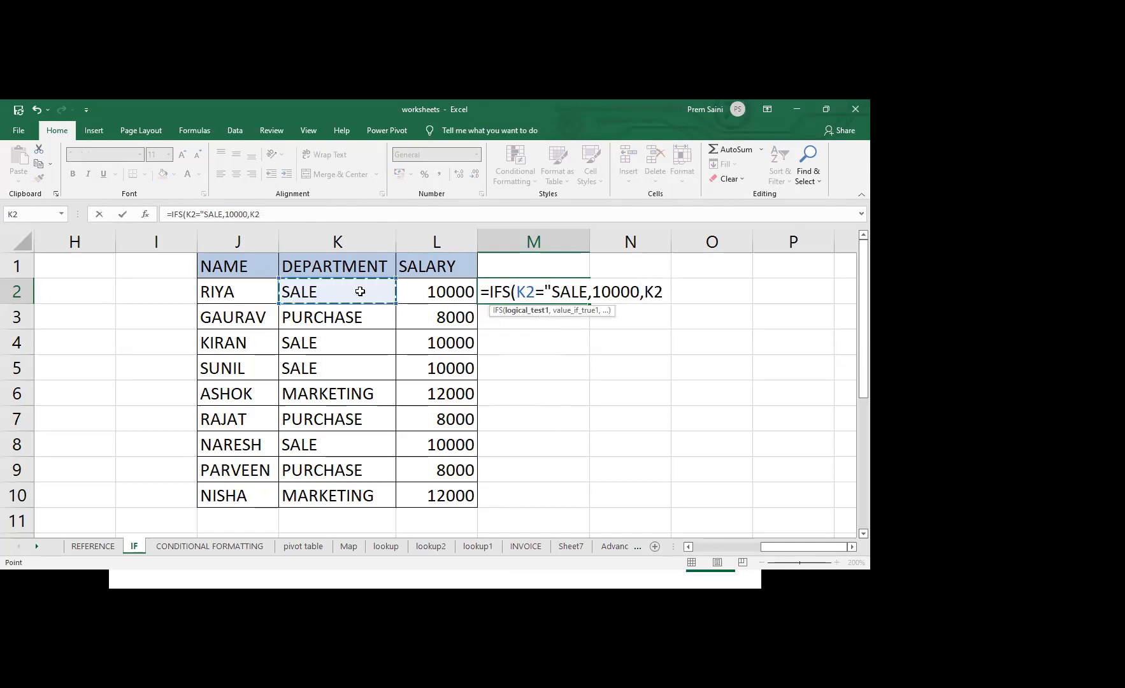
type("=\"PURCHASE")
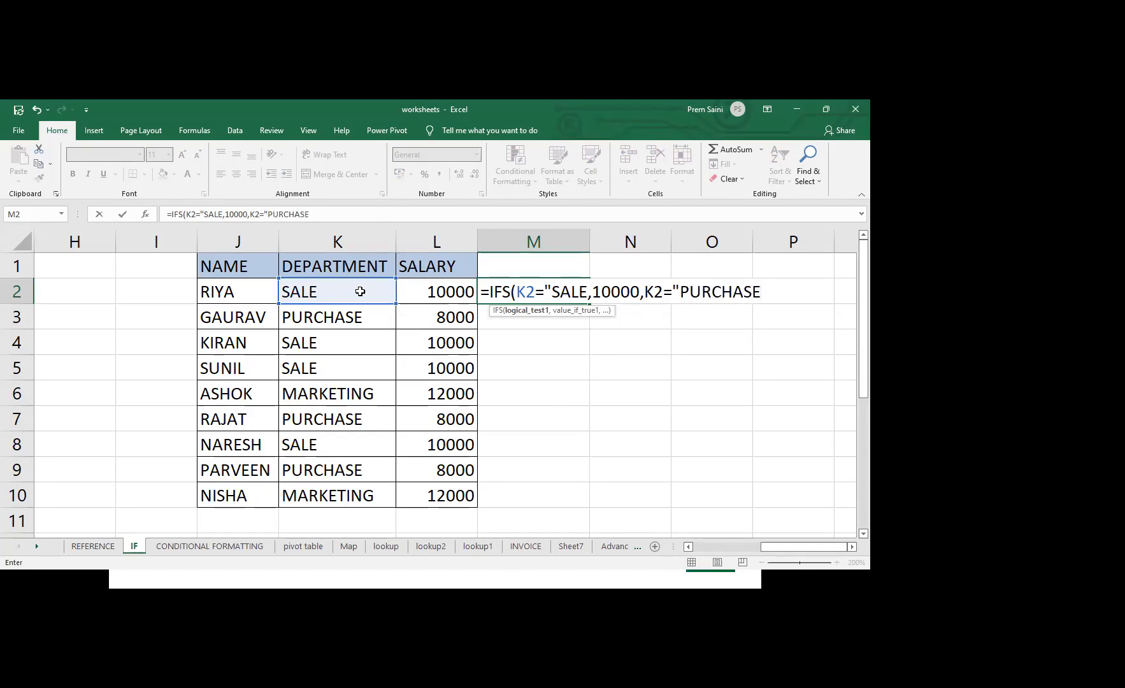
type("\",8000,")
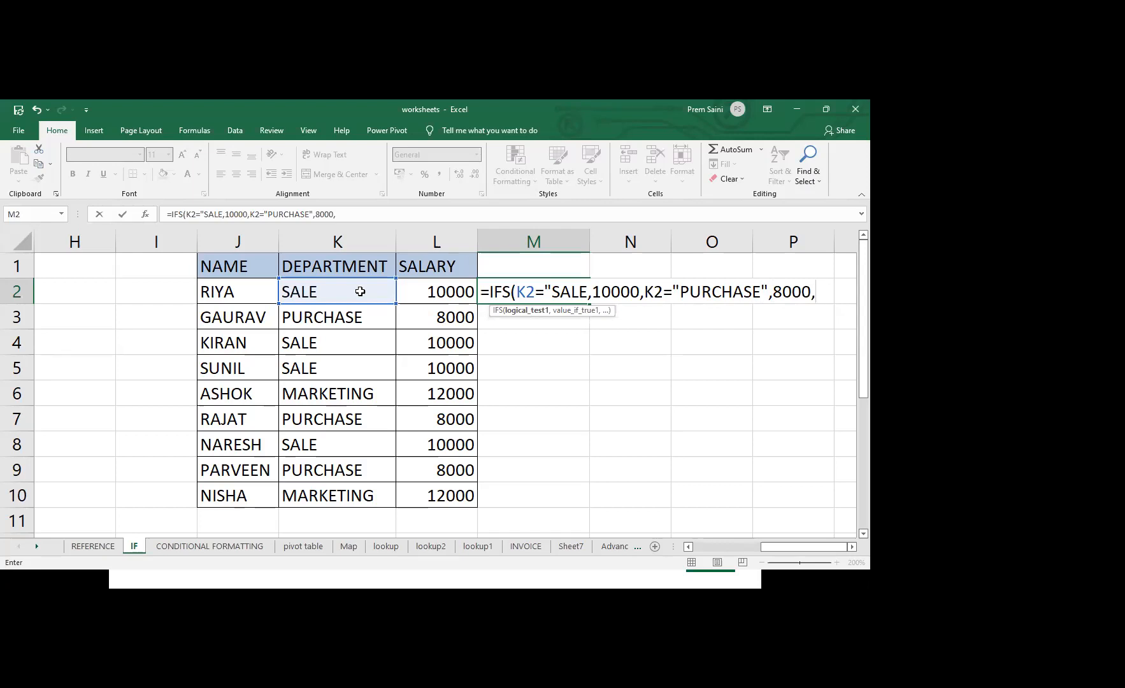
Add a third condition K2="MARKETING" returning 12000, close the IFS formula and try to commit it
left_click(356, 291)
type("=\"")
type("MA")
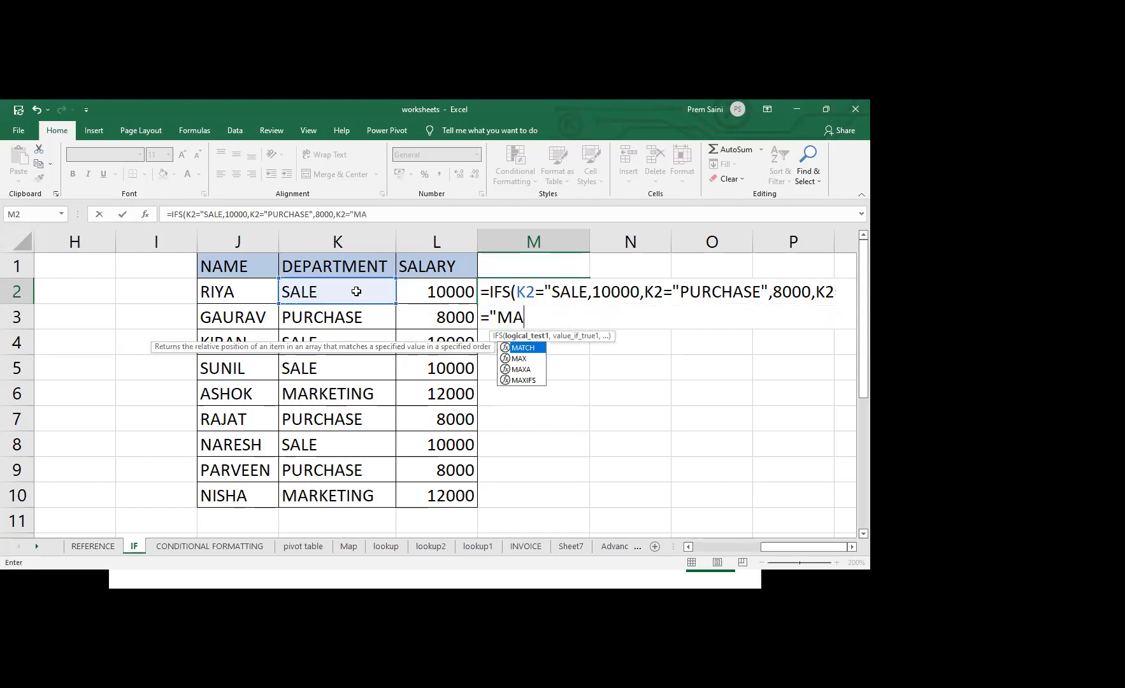
type("RKETING")
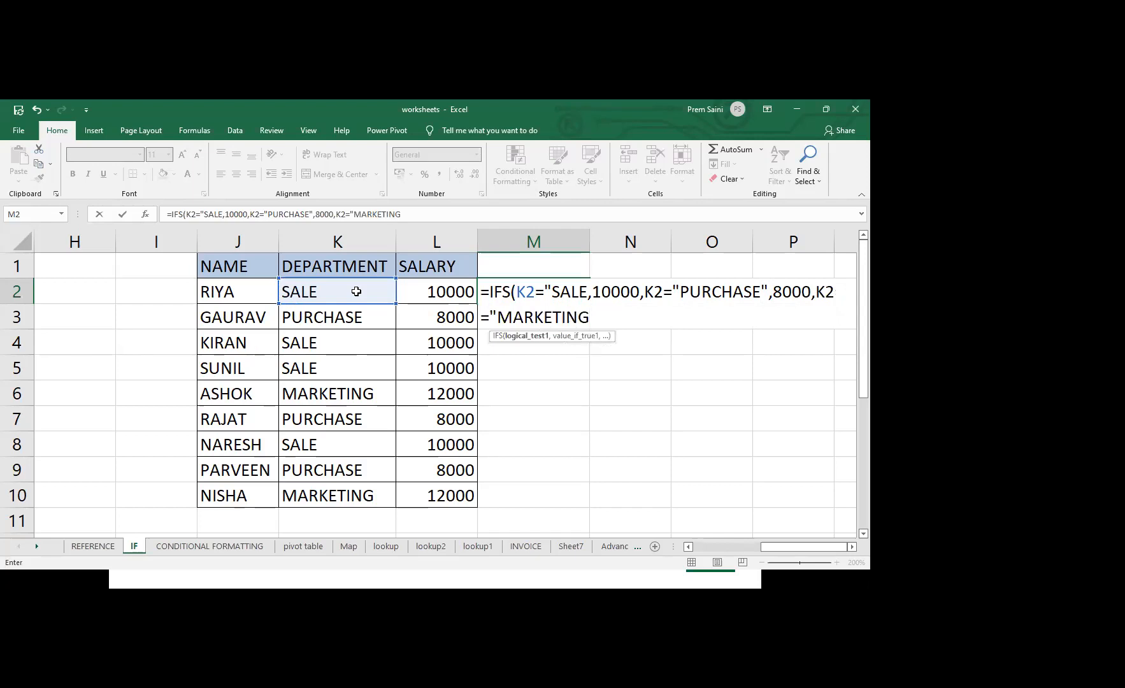
type("\",12000)")
key("Return")
key("Return")
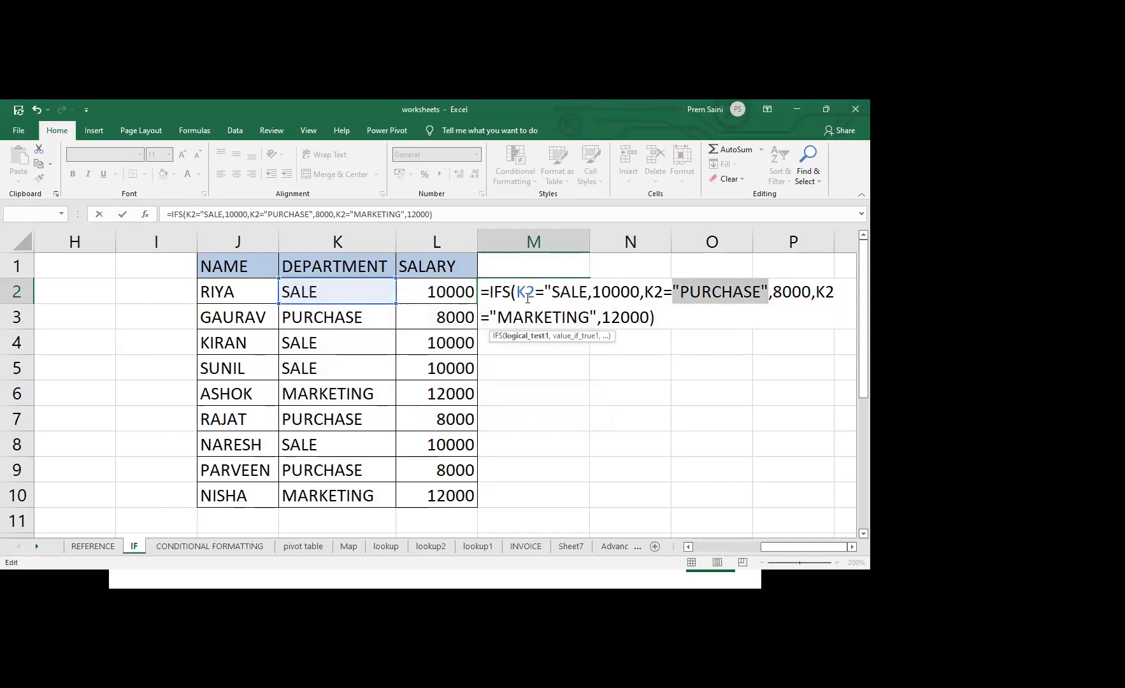
Insert the missing closing quotation mark after SALE in the M2 IFS formula
left_click(682, 291)
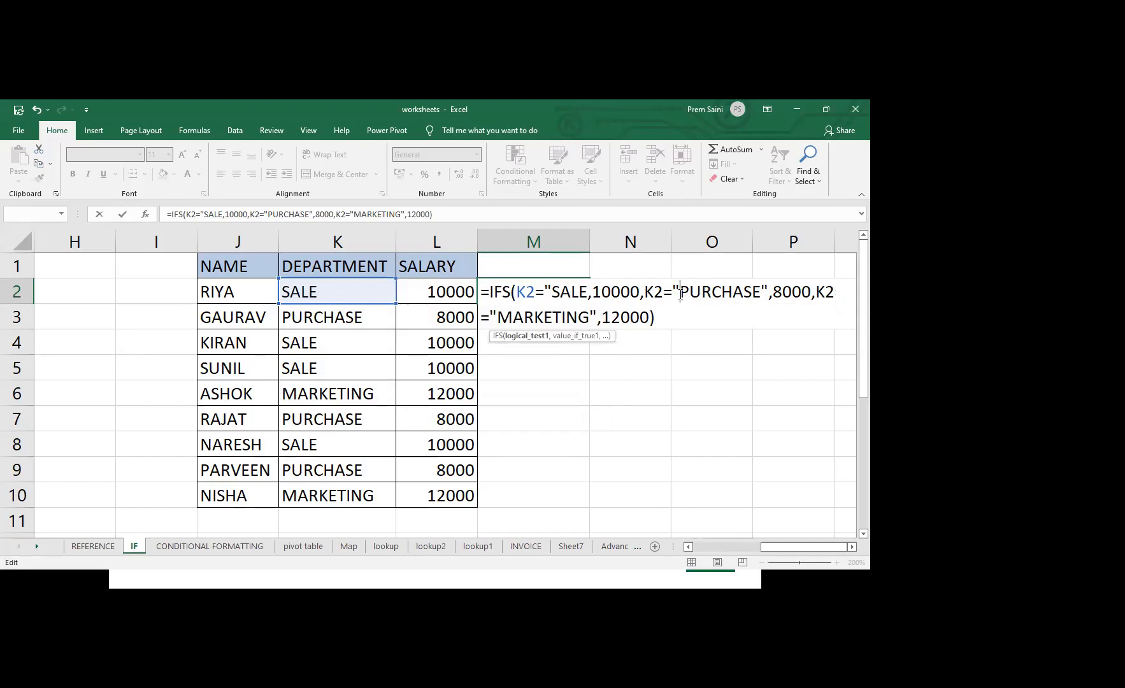
key("Left")
key("Left")
key("Left")
key("Left")
key("Right")
key("Right")
key("Right")
key("Right")
key("Left")
key("Left")
key("Left")
key("Left")
key("Left")
key("Left")
key("Left")
key("Left")
key("Left")
key("Left")
key("Left")
type("\"")
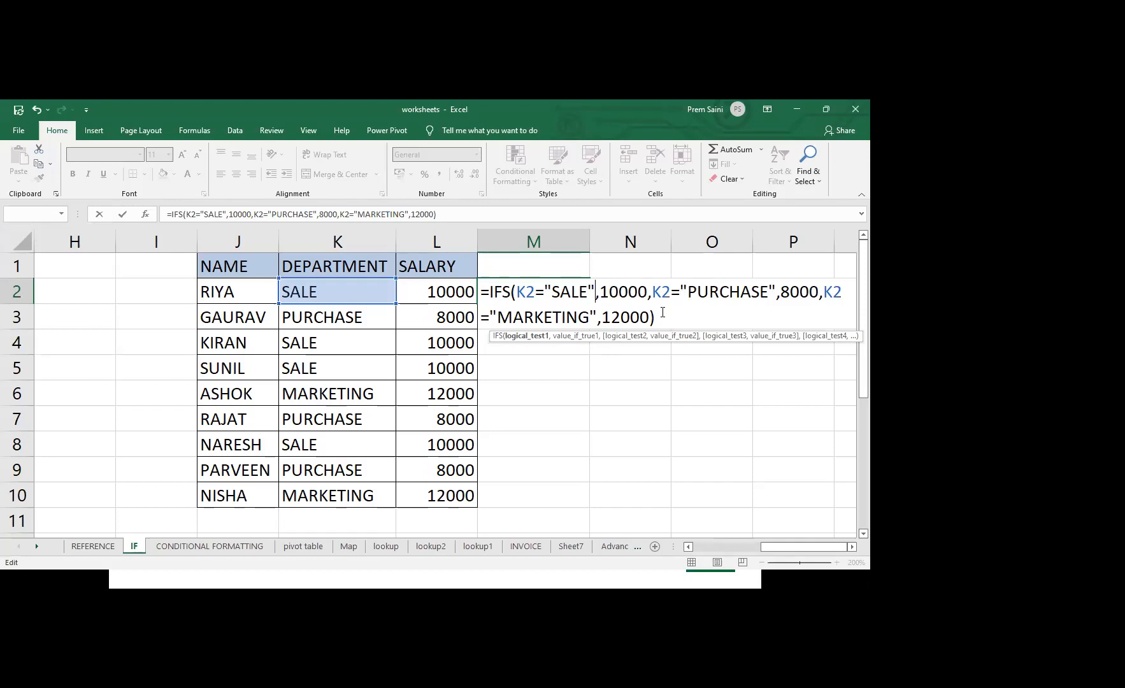
Commit the IFS formula in M2 and fill it down through M10
key("Return")
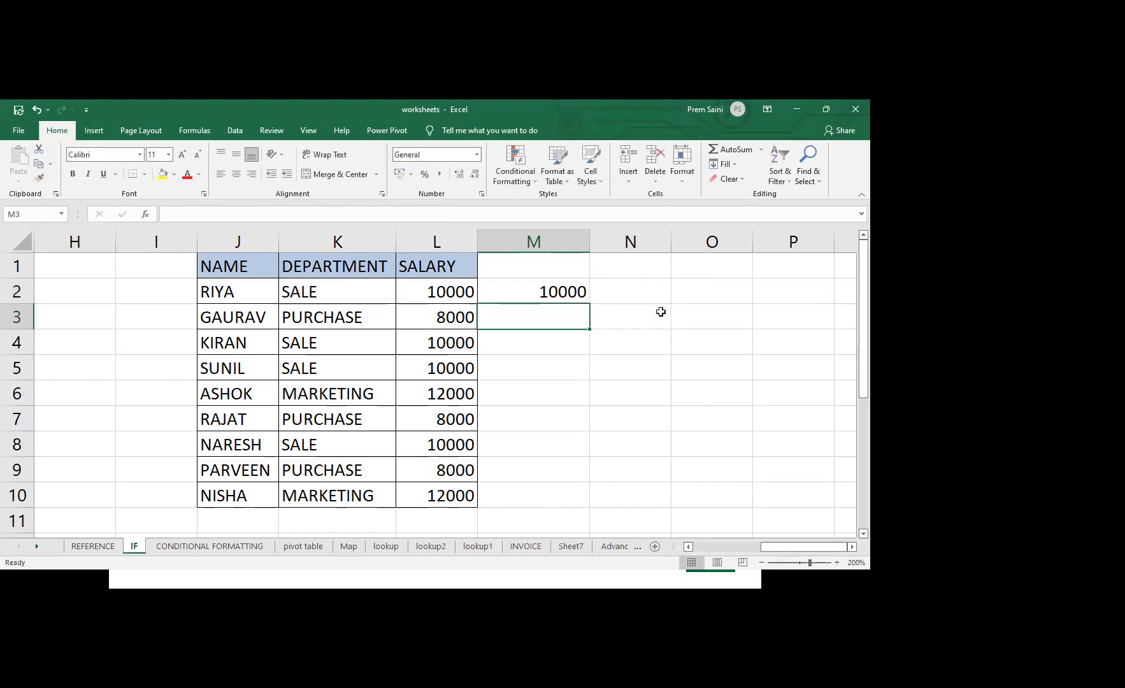
left_click(573, 294)
left_click_drag(591, 305, 576, 511)
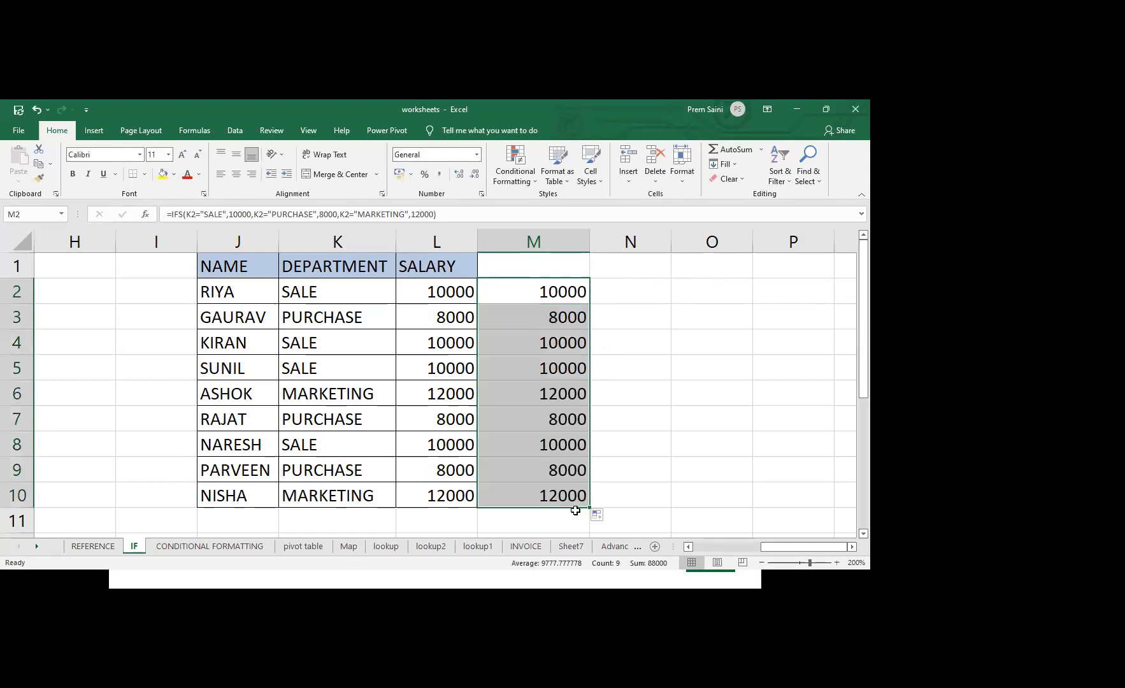
Compare the IFS formula in M2 with the nested IF formula in L2
double_click(519, 293)
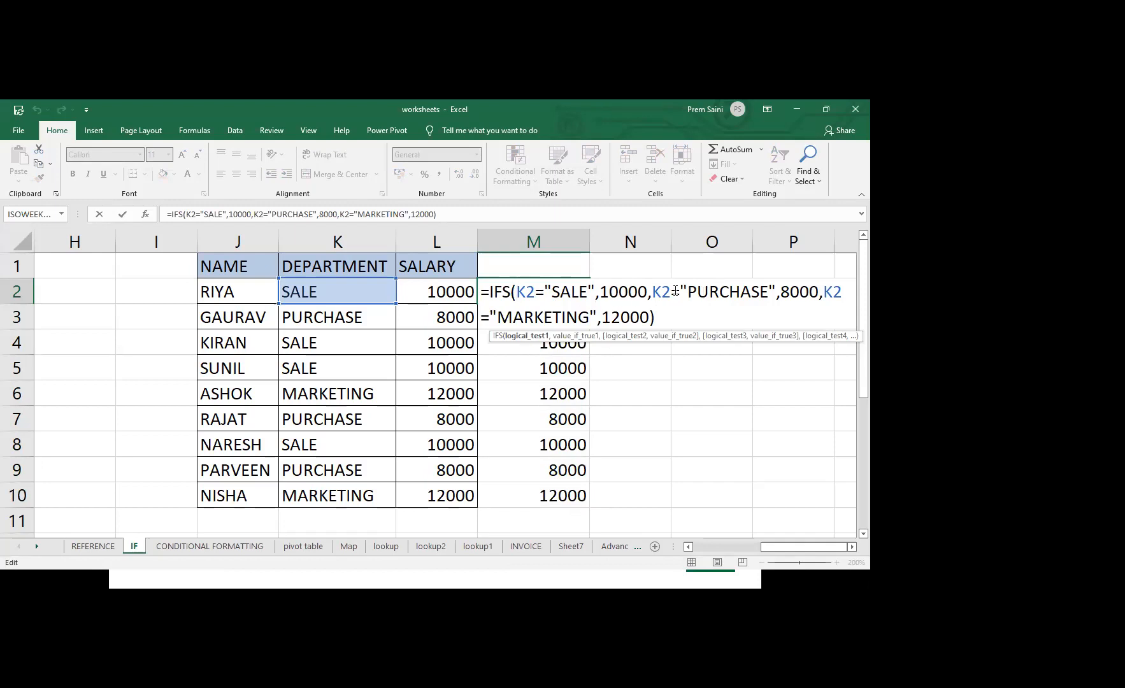
key("Escape")
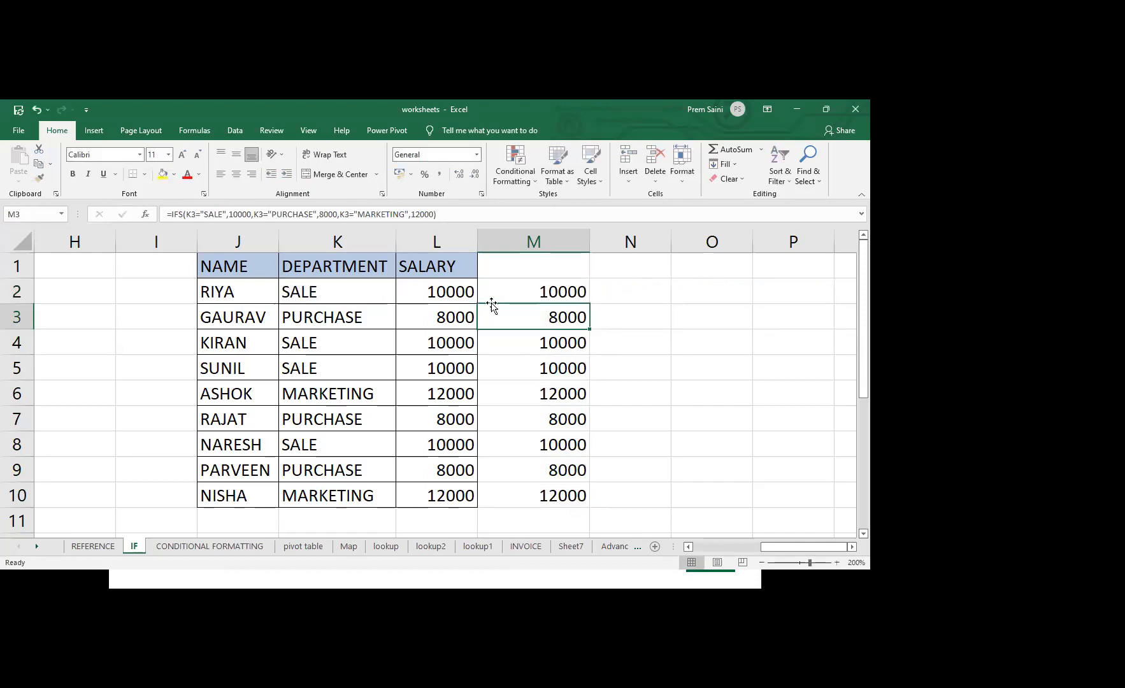
double_click(455, 295)
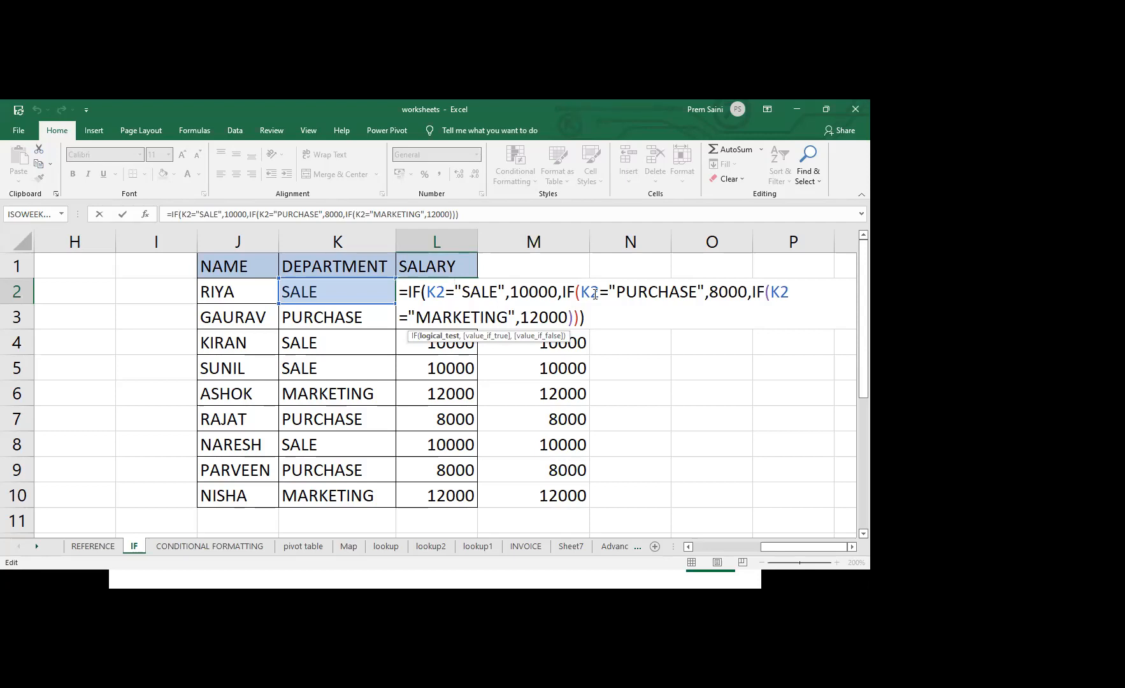
key("Return")
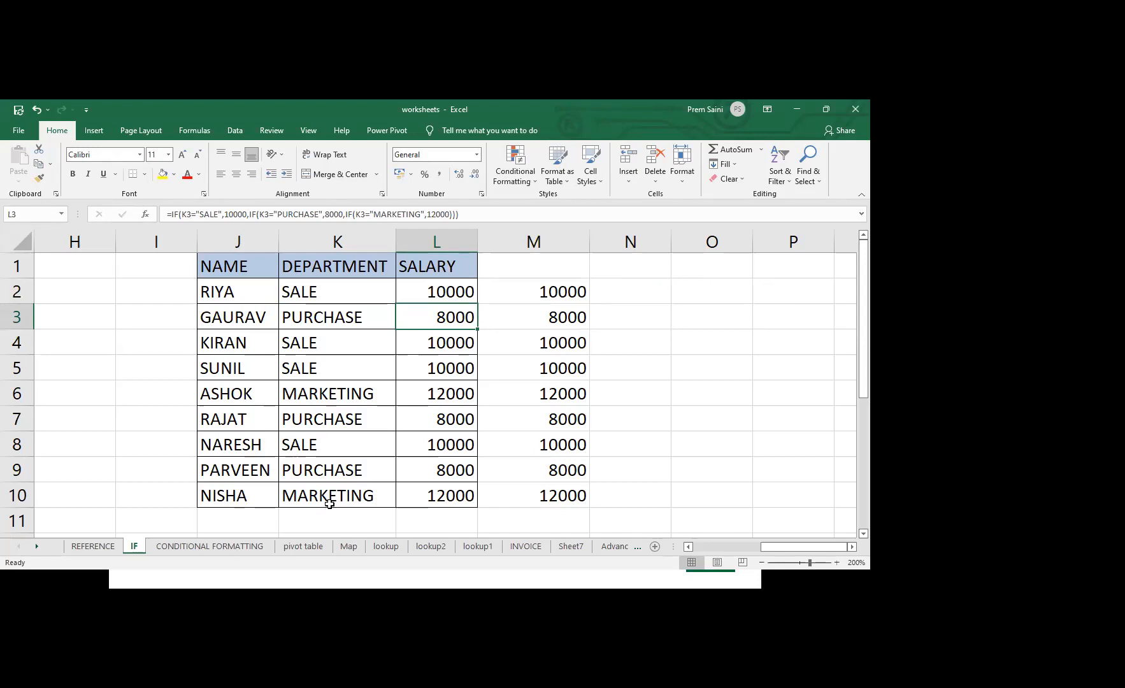
Open the pivot table sheet and highlight its sales data
left_click(296, 547)
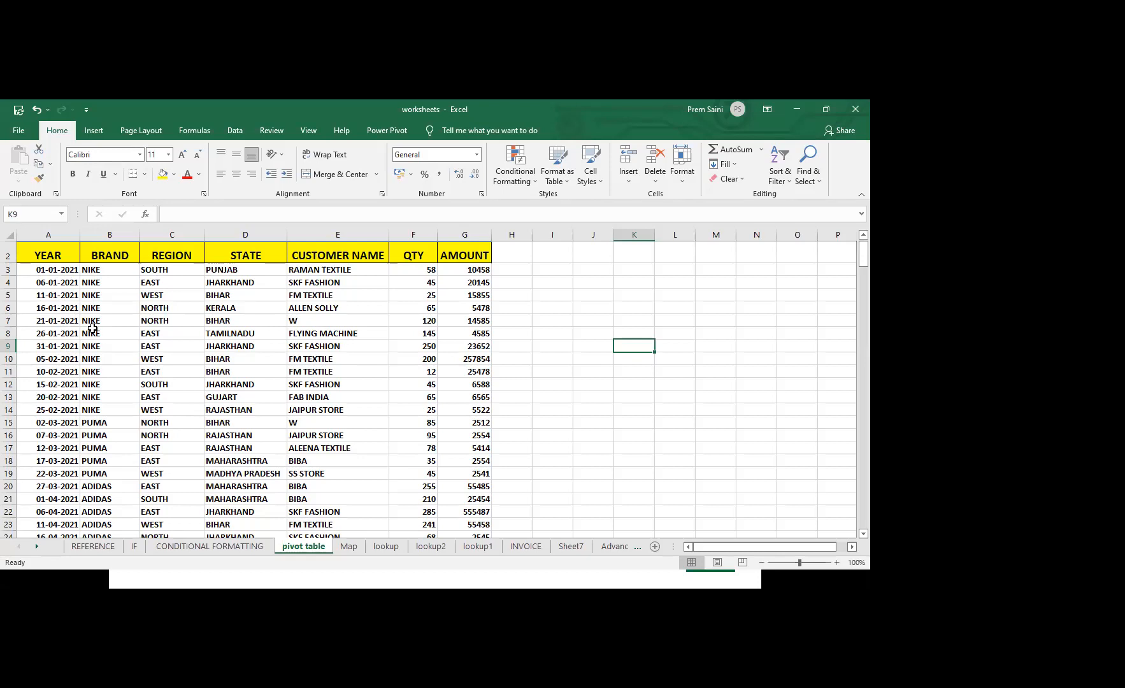
left_click(92, 329)
key("ctrl+a")
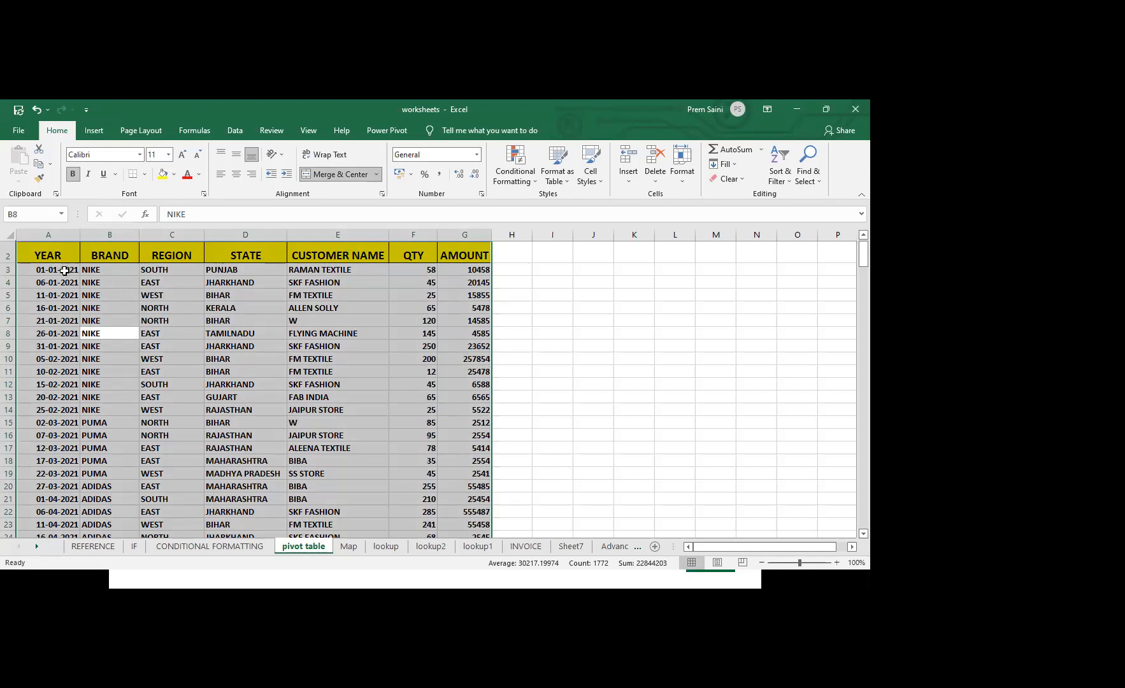
left_click_drag(60, 268, 470, 459)
left_click(385, 398)
Select the SALE REPORT table from its title in A1 to the last row and look through its records
key("Up")
key("Up")
key("Up")
key("Up")
key("Up")
key("Up")
key("Up")
key("Up")
key("Up")
key("Up")
key("Up")
key("Up")
key("Up")
key("Up")
key("Up")
key("Up")
key("Up")
key("Up")
key("Up")
key("Up")
key("Up")
key("Up")
key("Up")
key("Up")
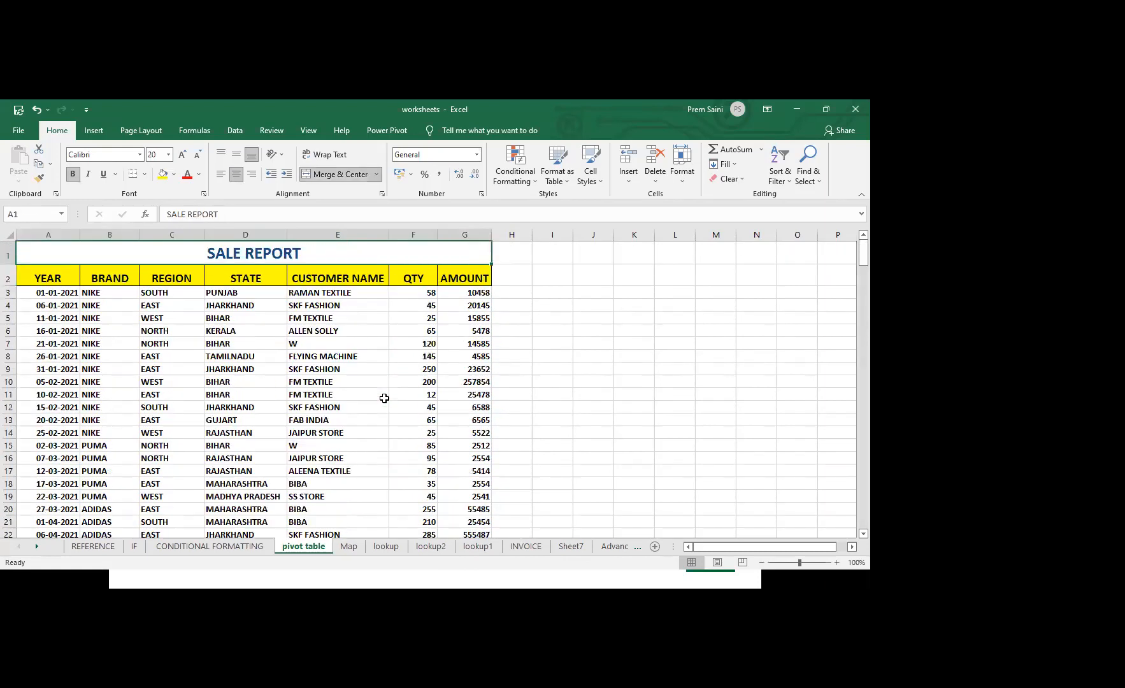
key("ctrl+shift+Down")
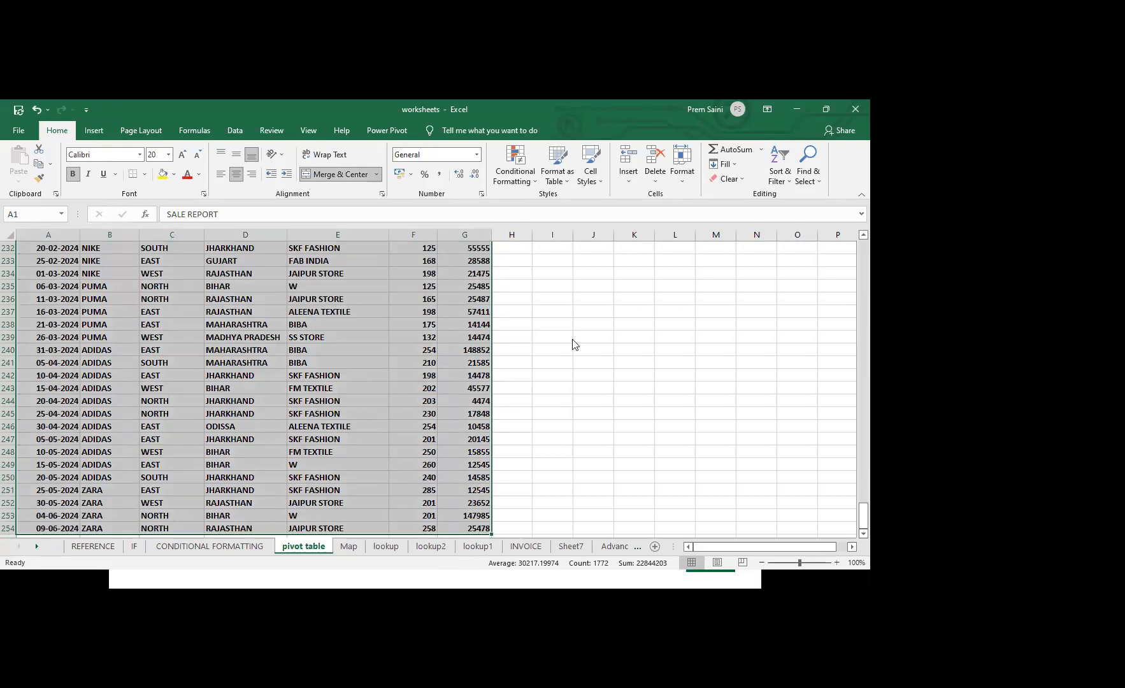
scroll(246, 389, "up", 7)
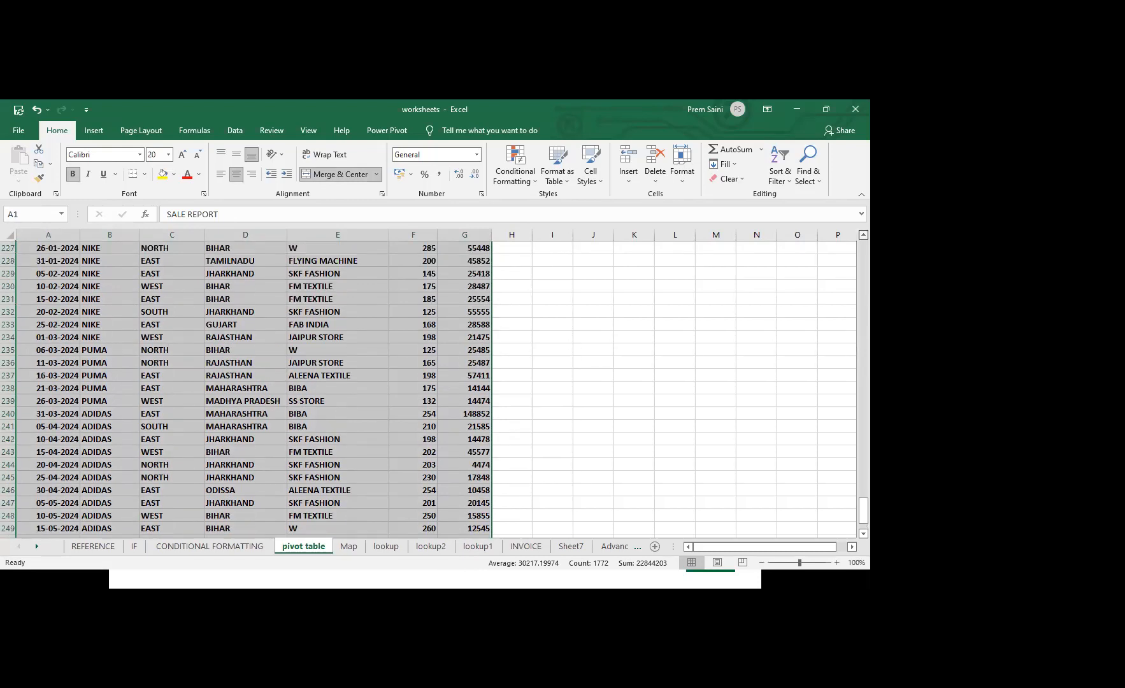
scroll(246, 388, "up", 3)
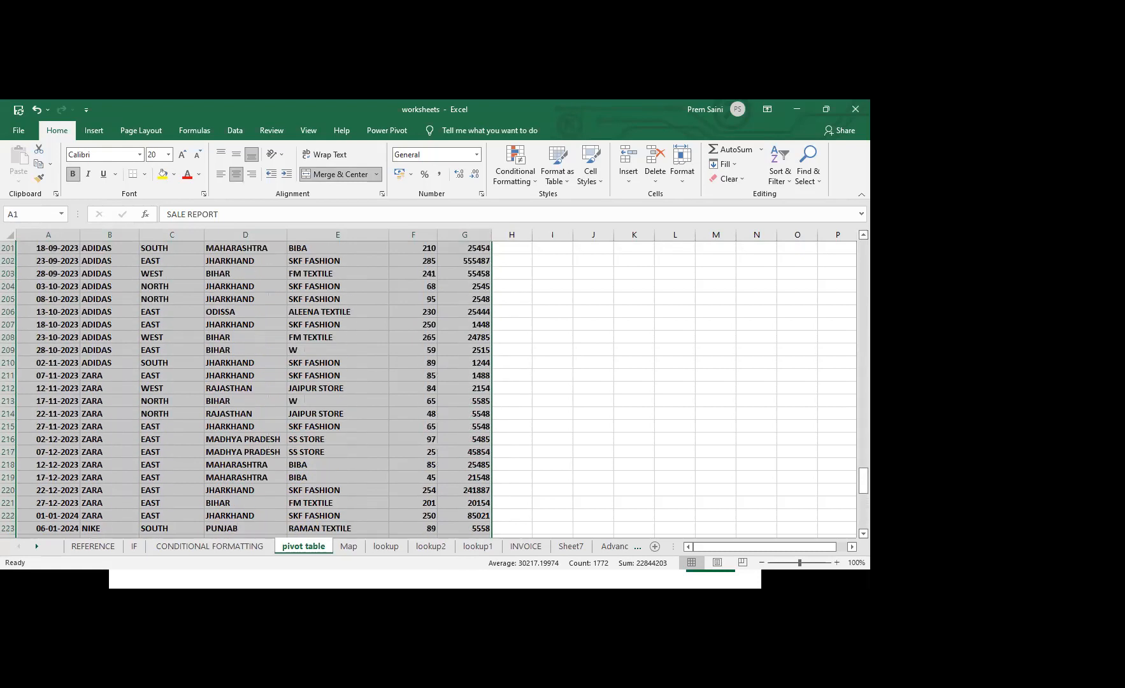
scroll(367, 260, "up", 20)
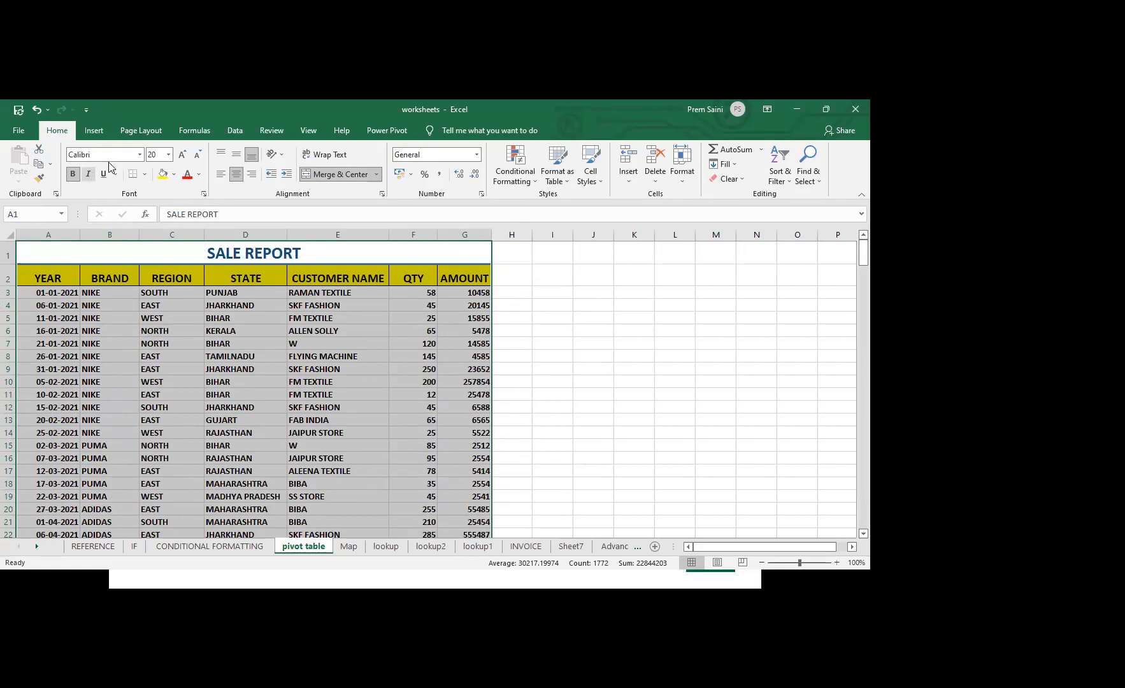
View the recommended PivotTables for the selected sale report and close them without inserting one
left_click(99, 132)
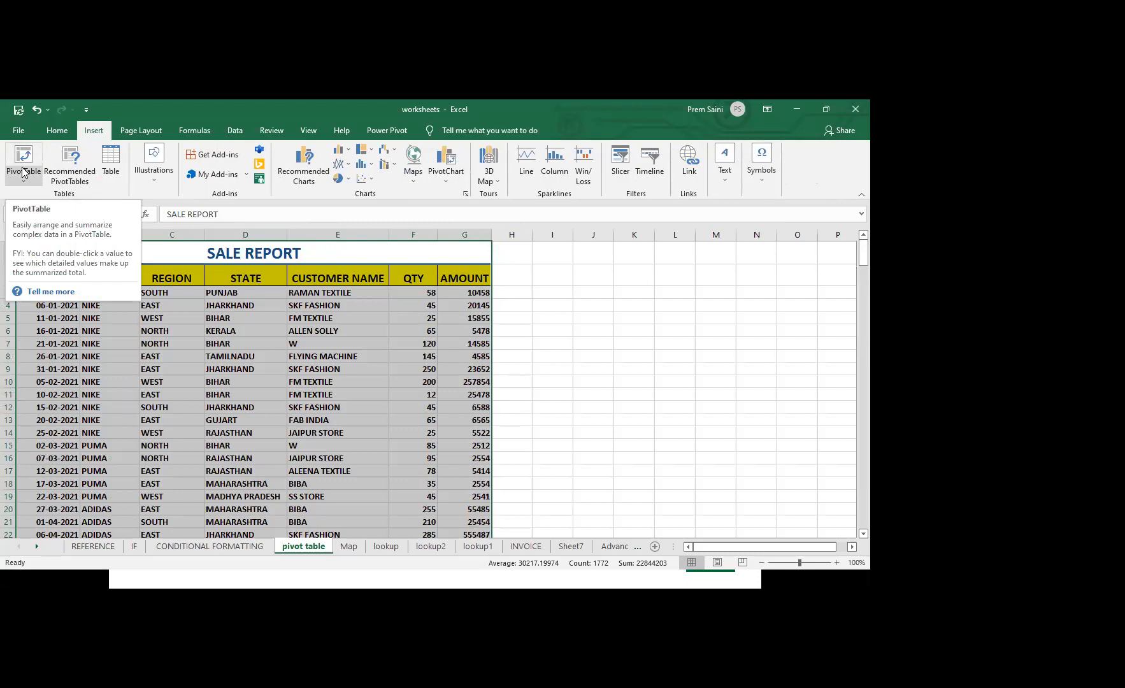
left_click(80, 179)
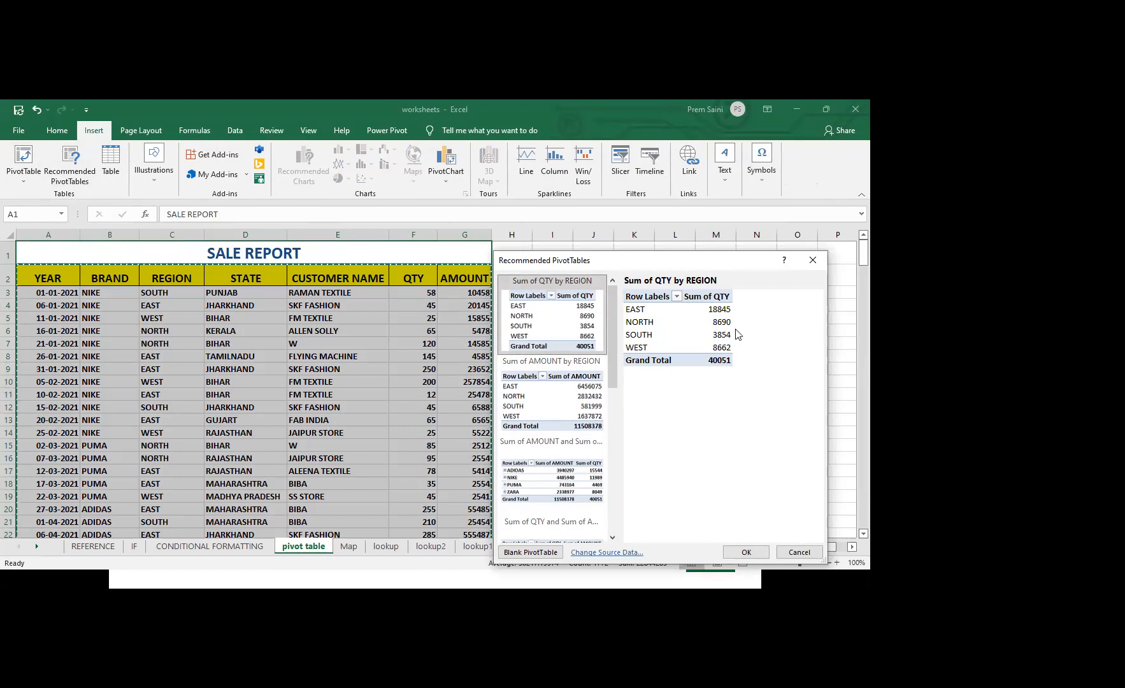
left_click(813, 259)
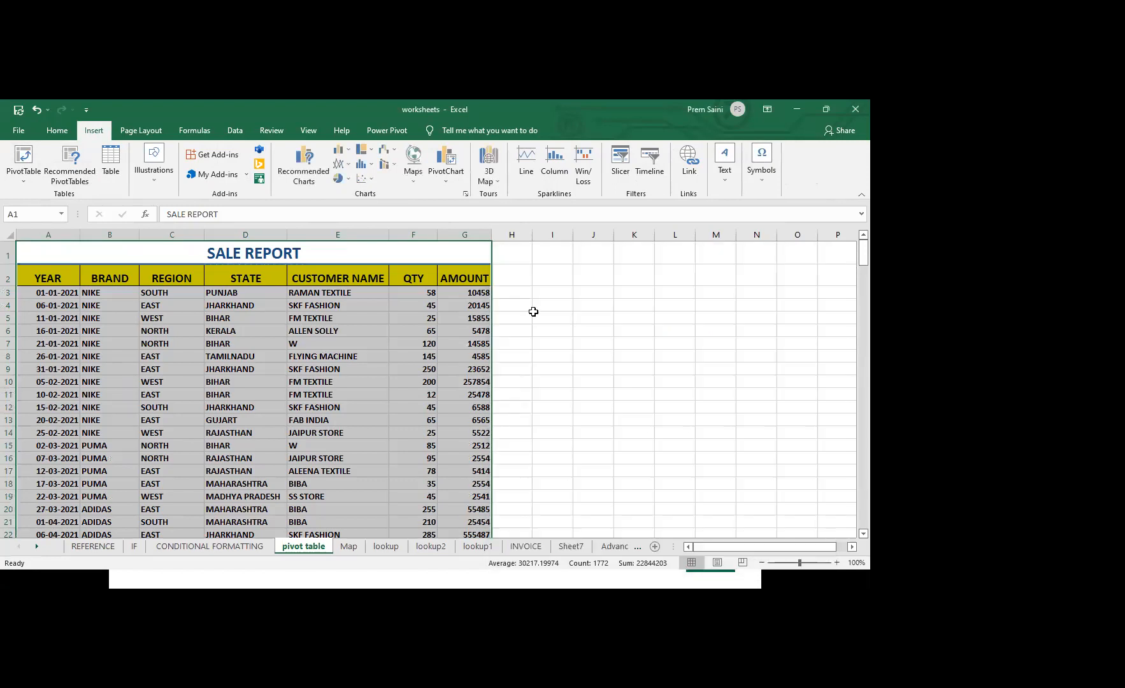
Select the whole sales table and insert a PivotChart with a PivotTable from range A2:G254 on a new worksheet
left_click(107, 330)
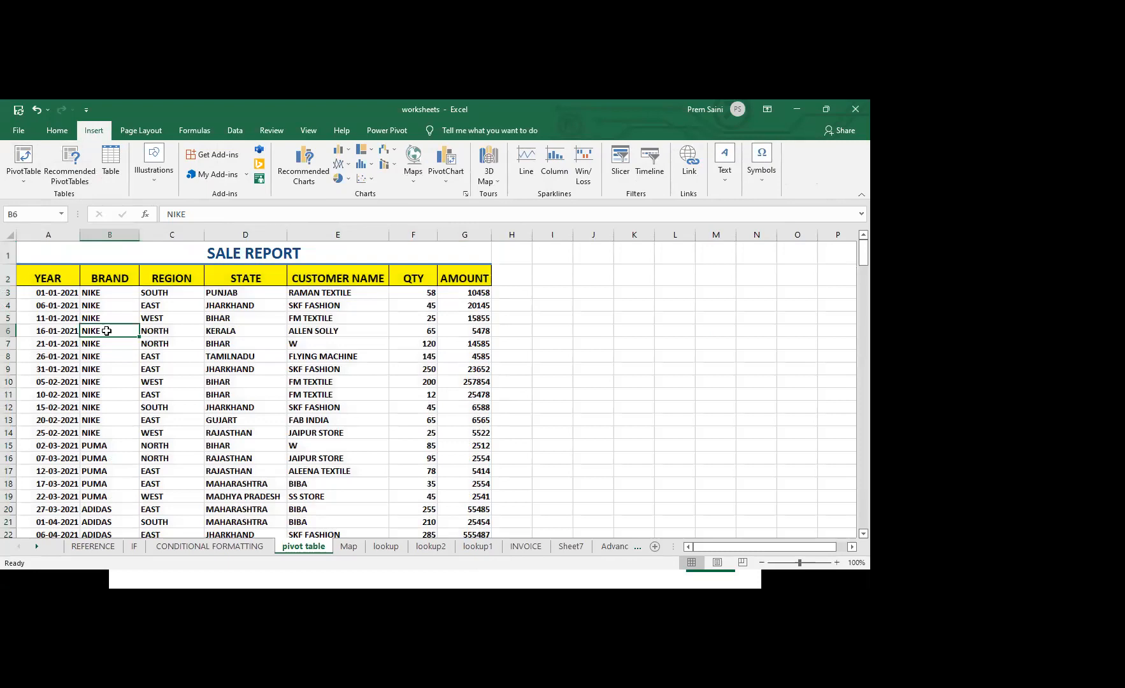
key("ctrl+a")
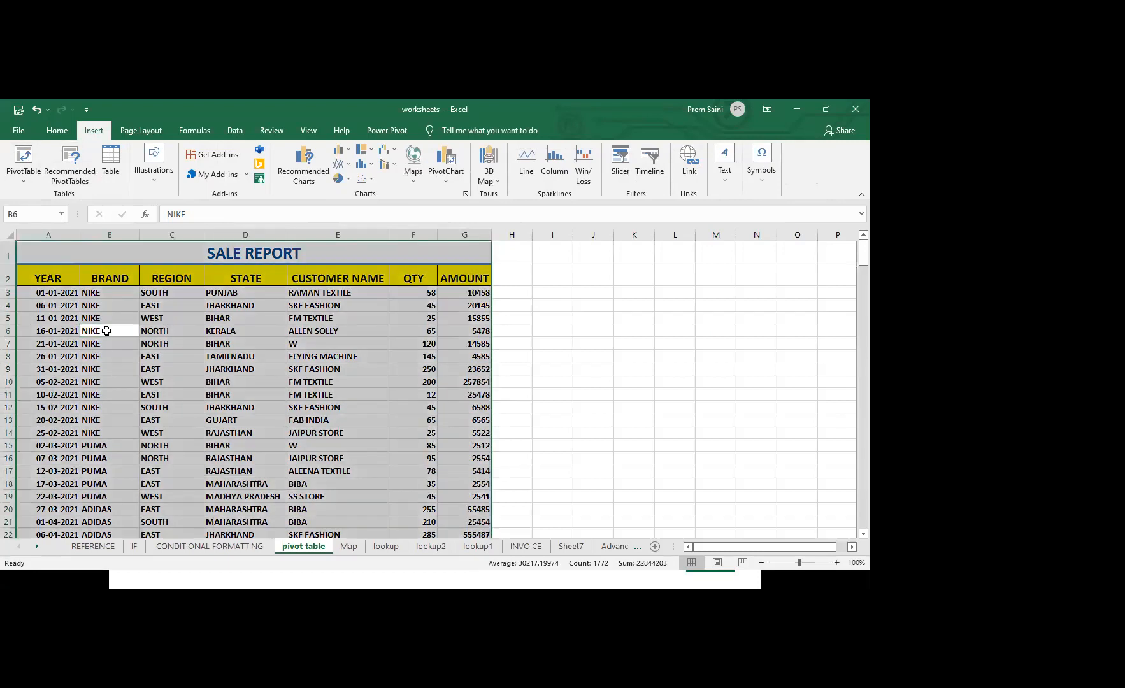
left_click(23, 178)
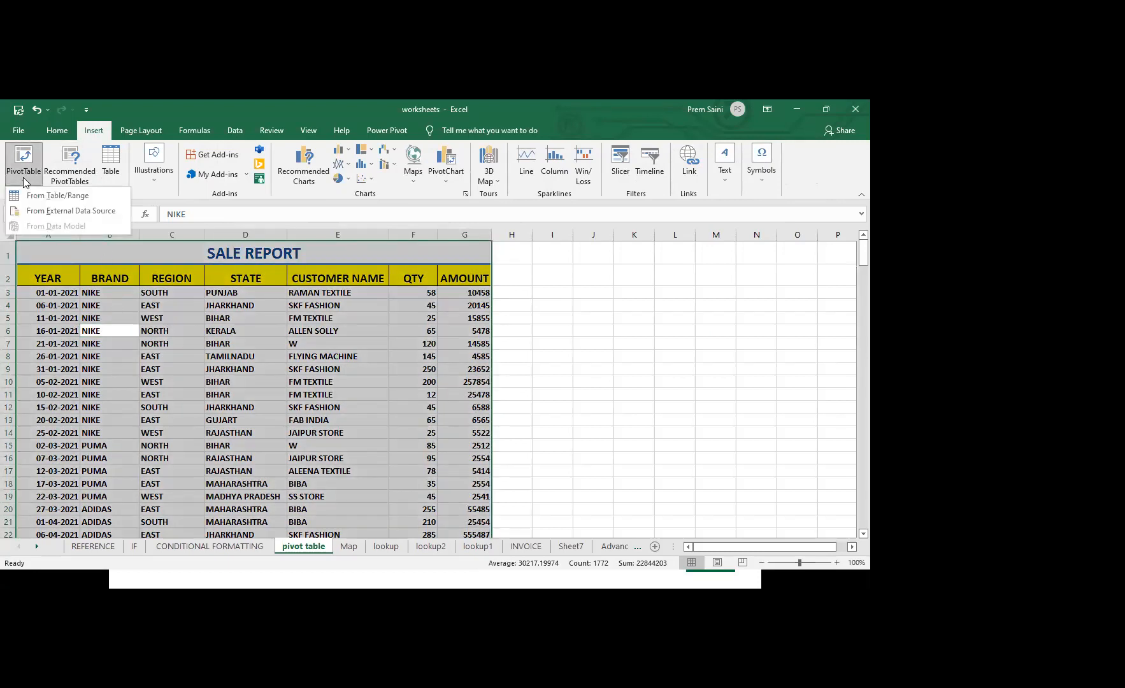
left_click(23, 178)
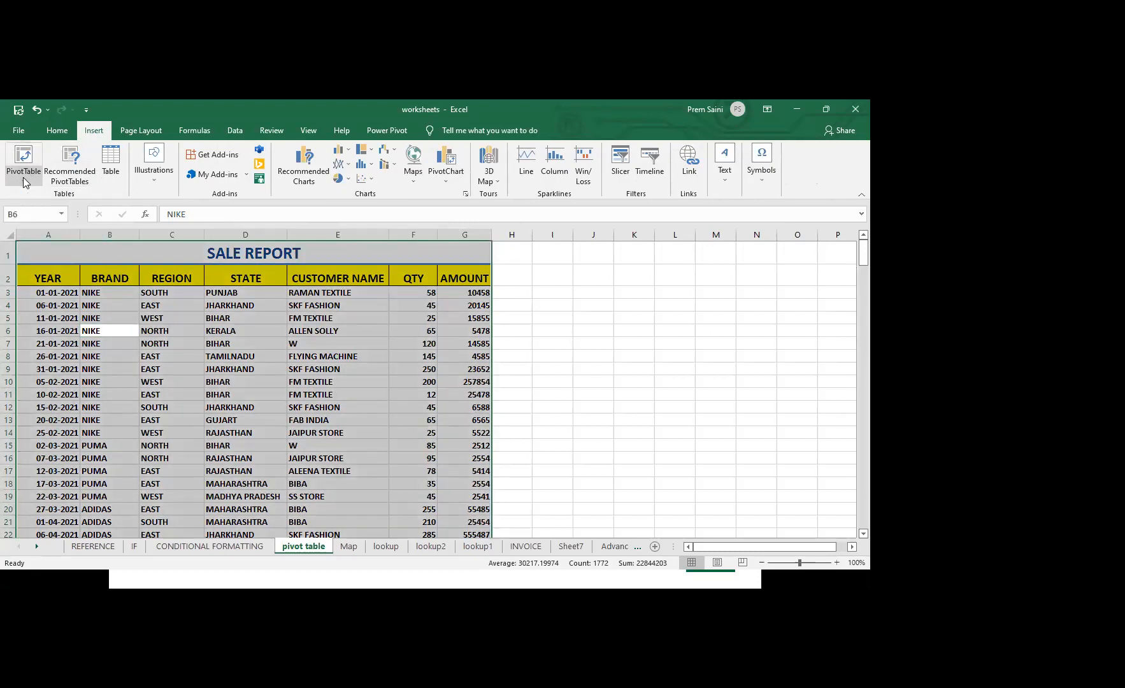
left_click(448, 179)
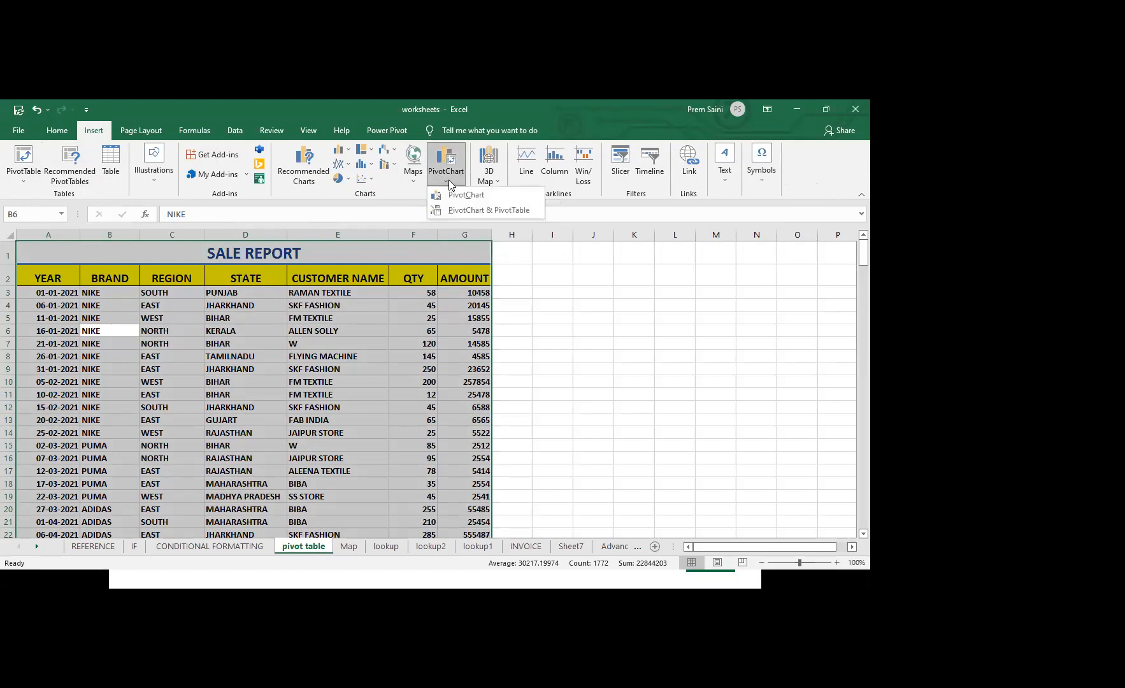
left_click(467, 210)
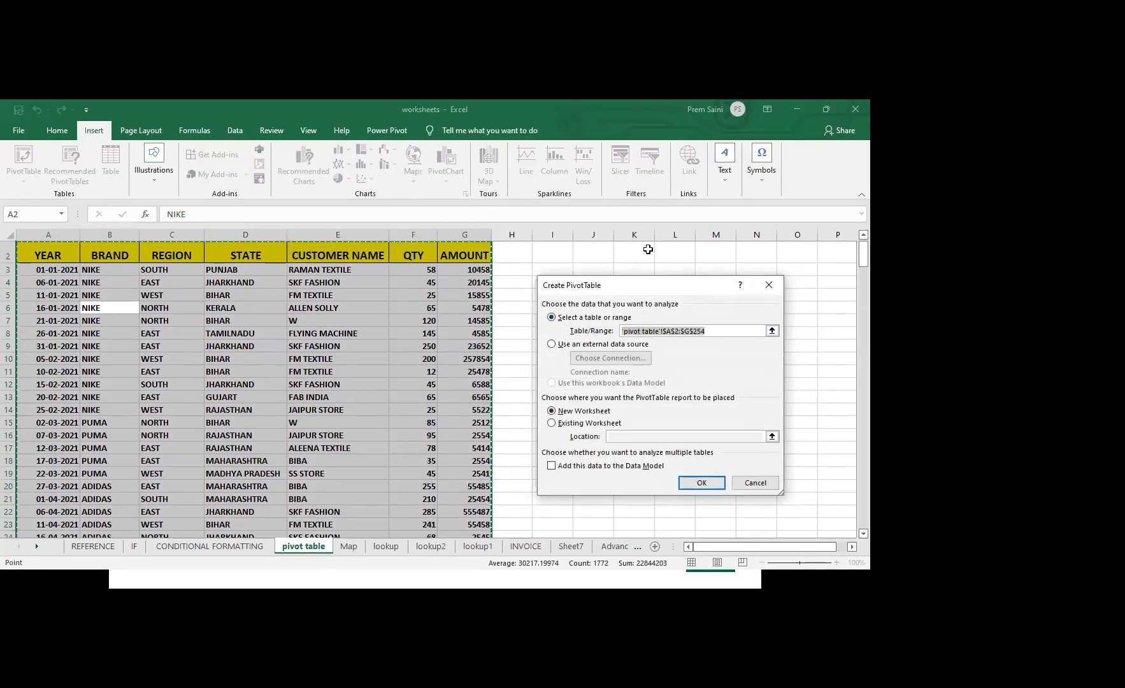
left_click_drag(636, 286, 597, 207)
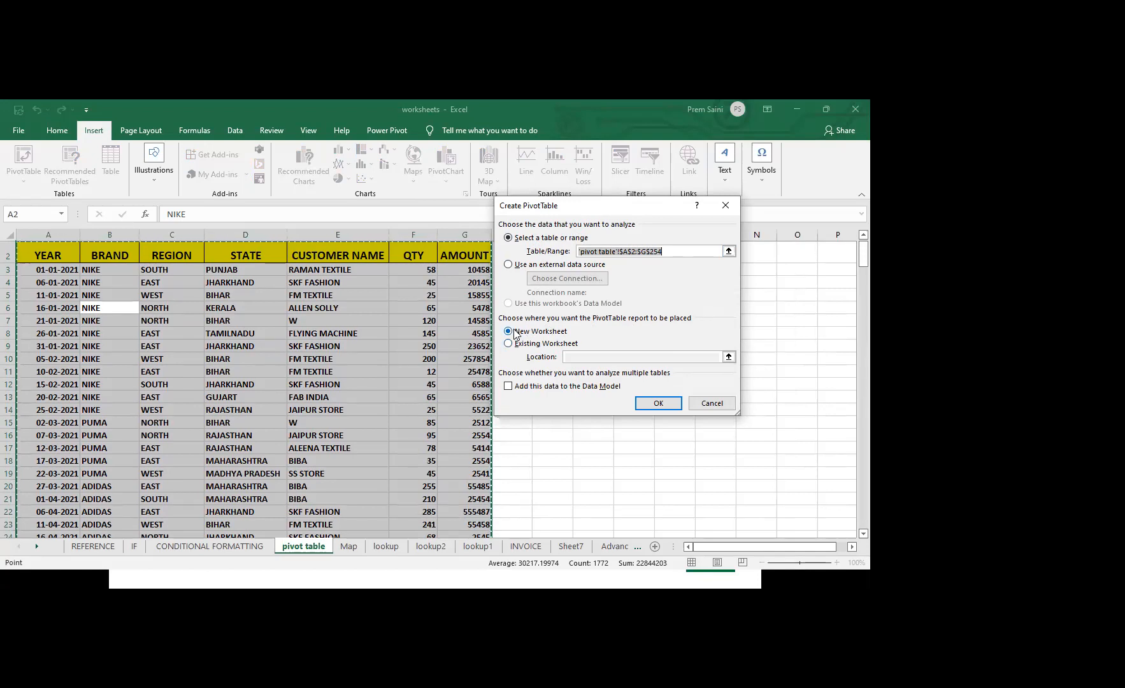
left_click(658, 402)
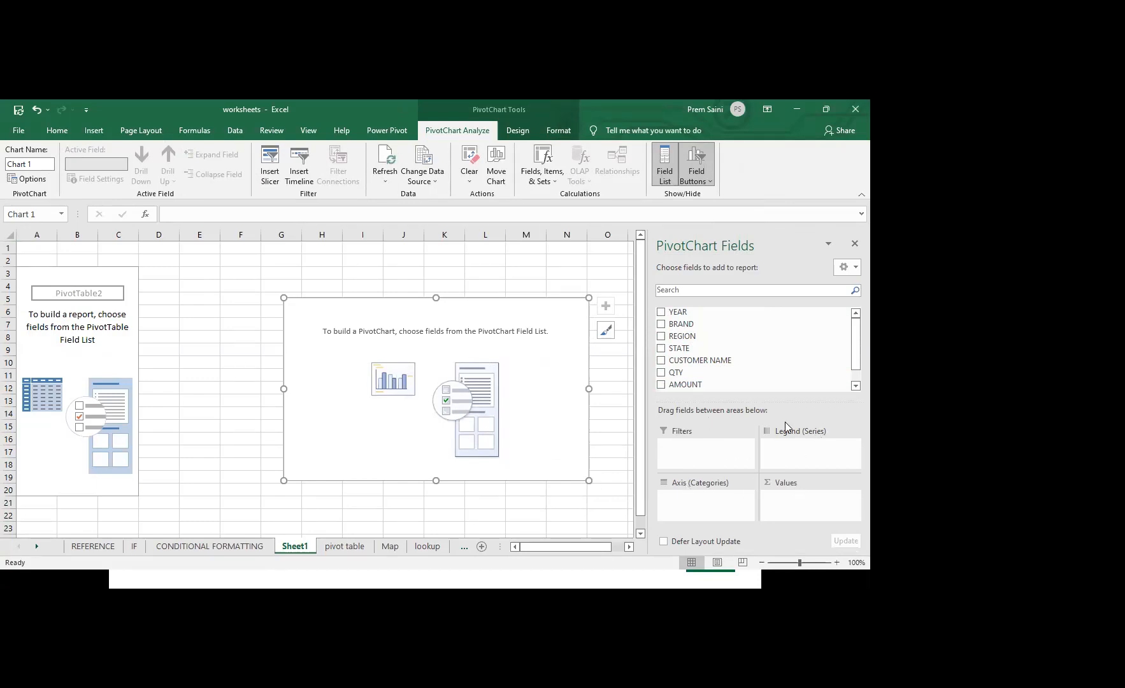
Arrange the field list with fields and areas side by side and add YEAR to the axis categories
left_click(847, 267)
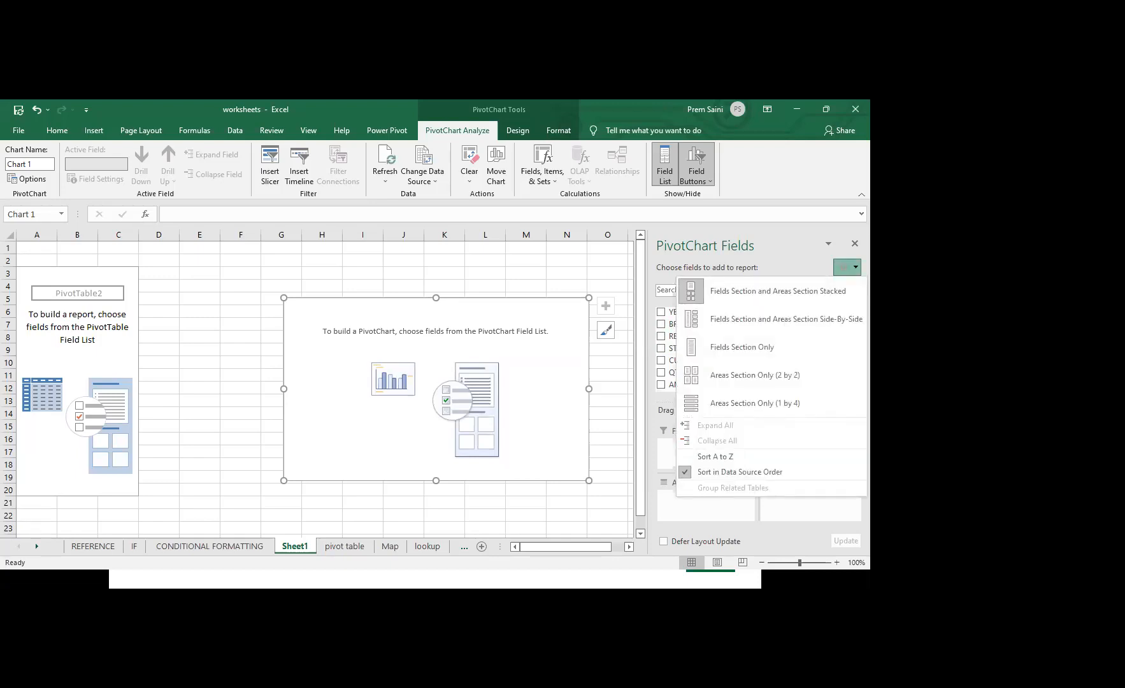
left_click(778, 321)
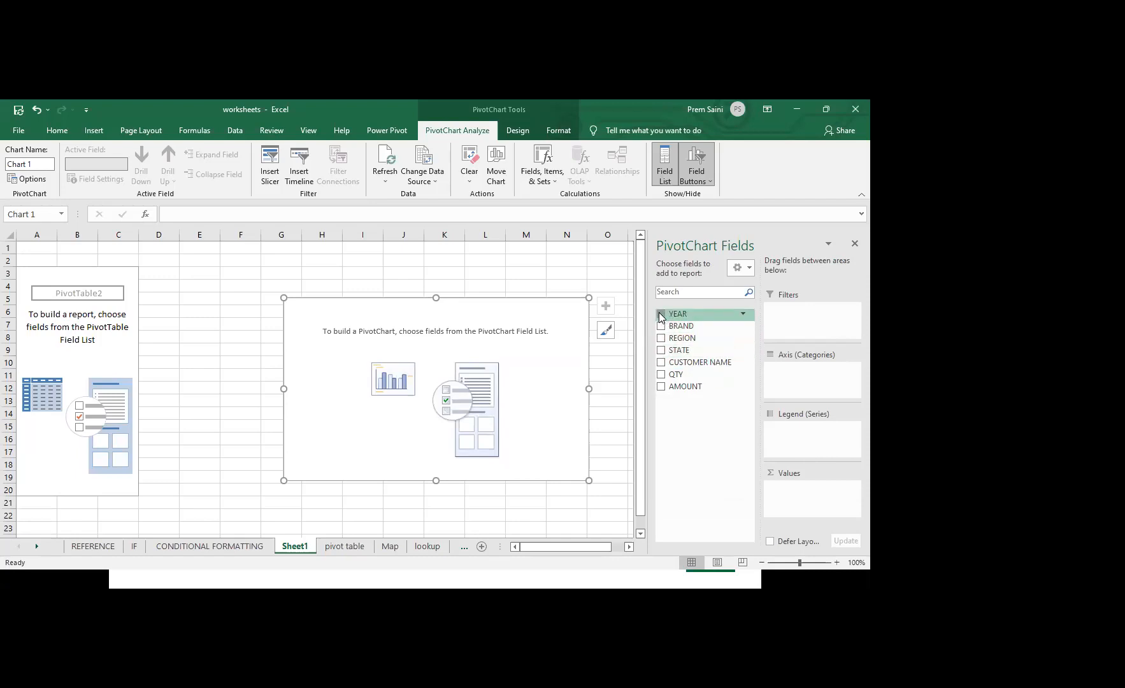
left_click_drag(659, 313, 822, 377)
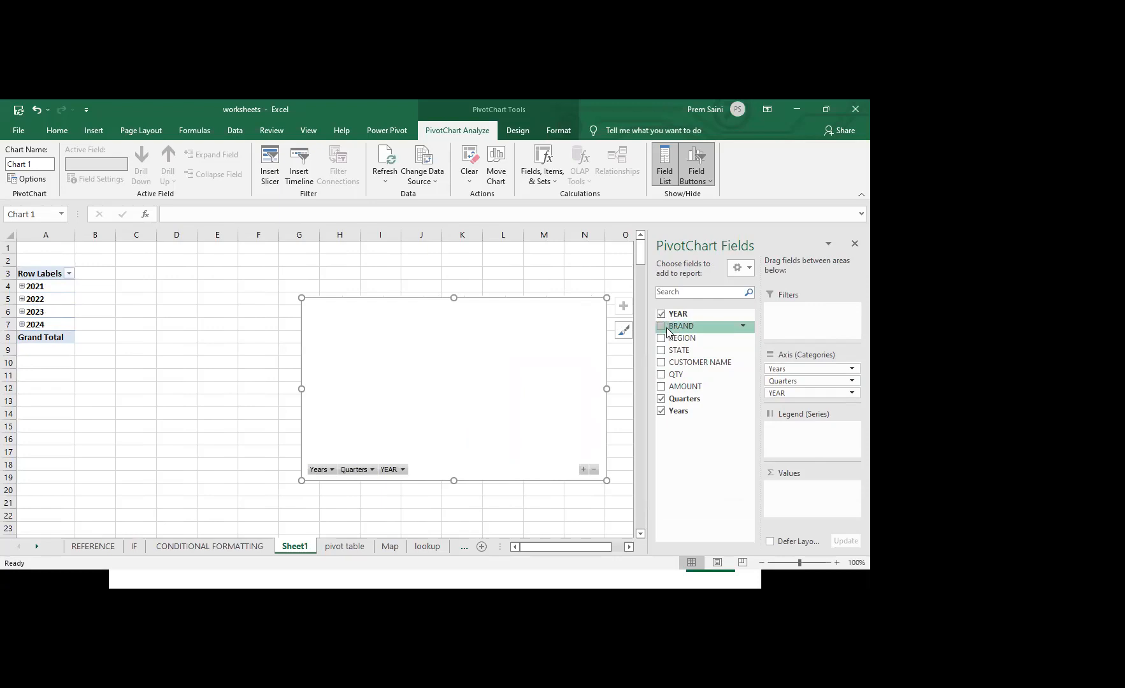
Place BRAND in the legend series and add STATE below YEAR in the axis categories
left_click_drag(662, 330, 806, 399)
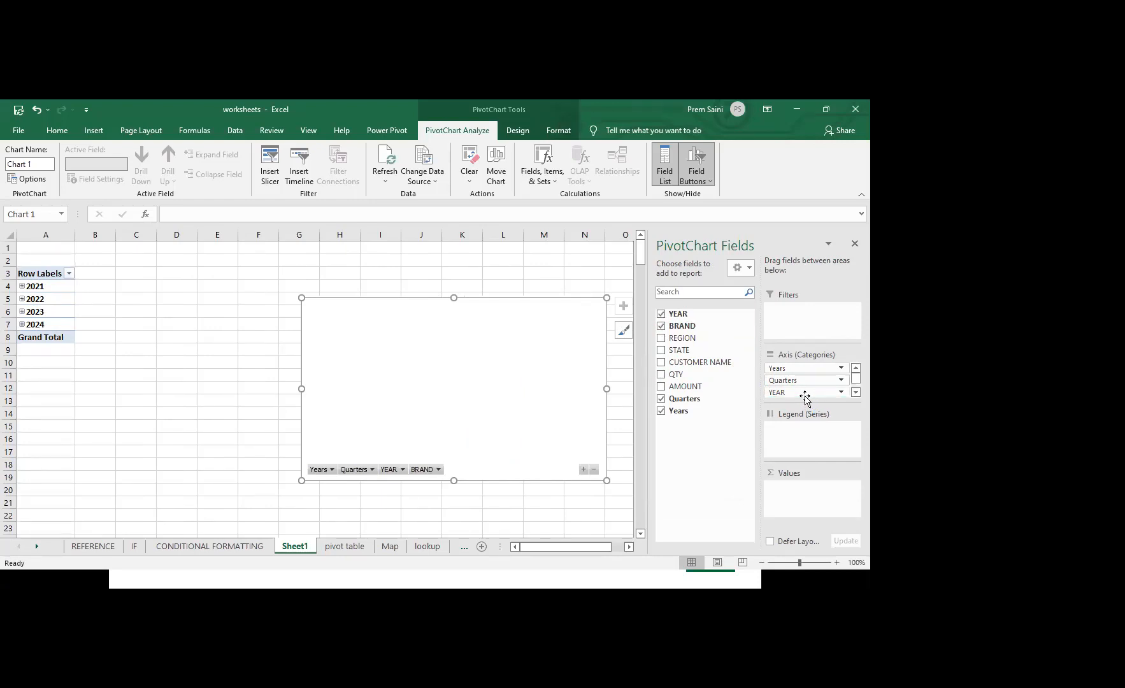
left_click(856, 393)
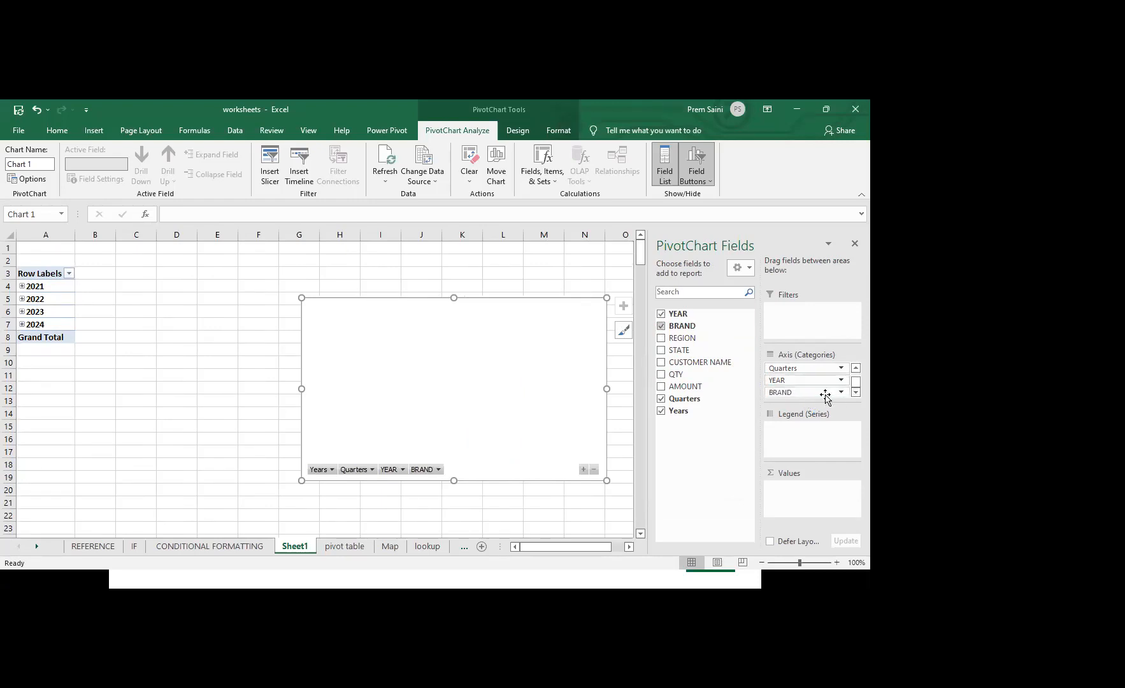
left_click_drag(821, 394, 810, 445)
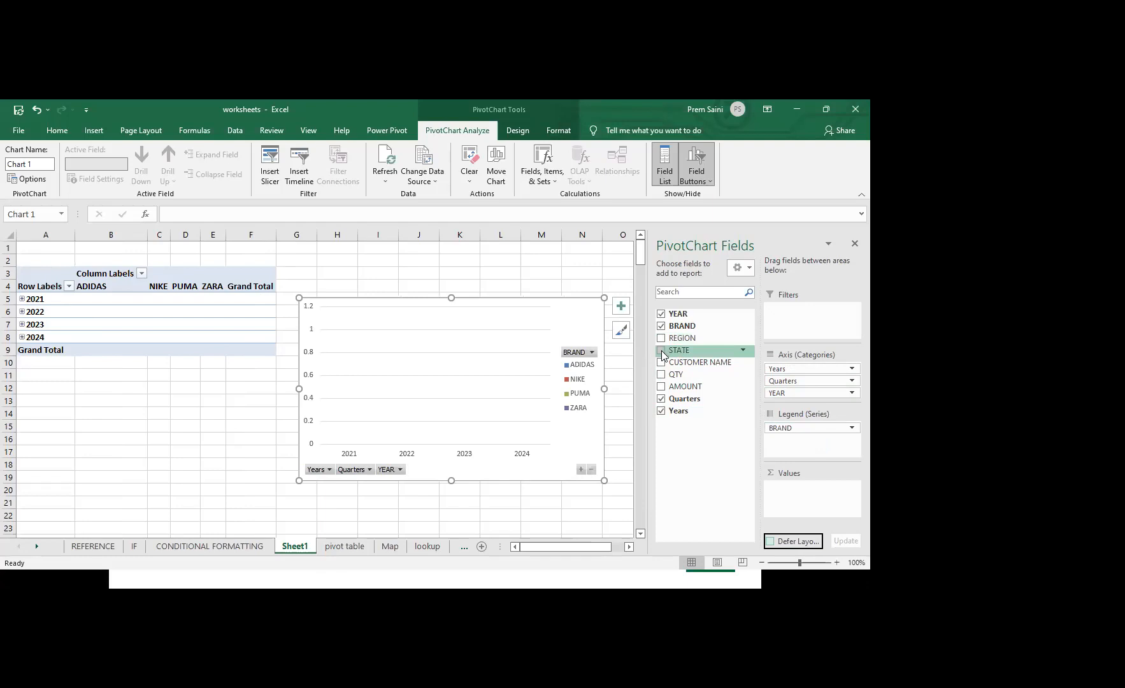
left_click_drag(661, 351, 797, 394)
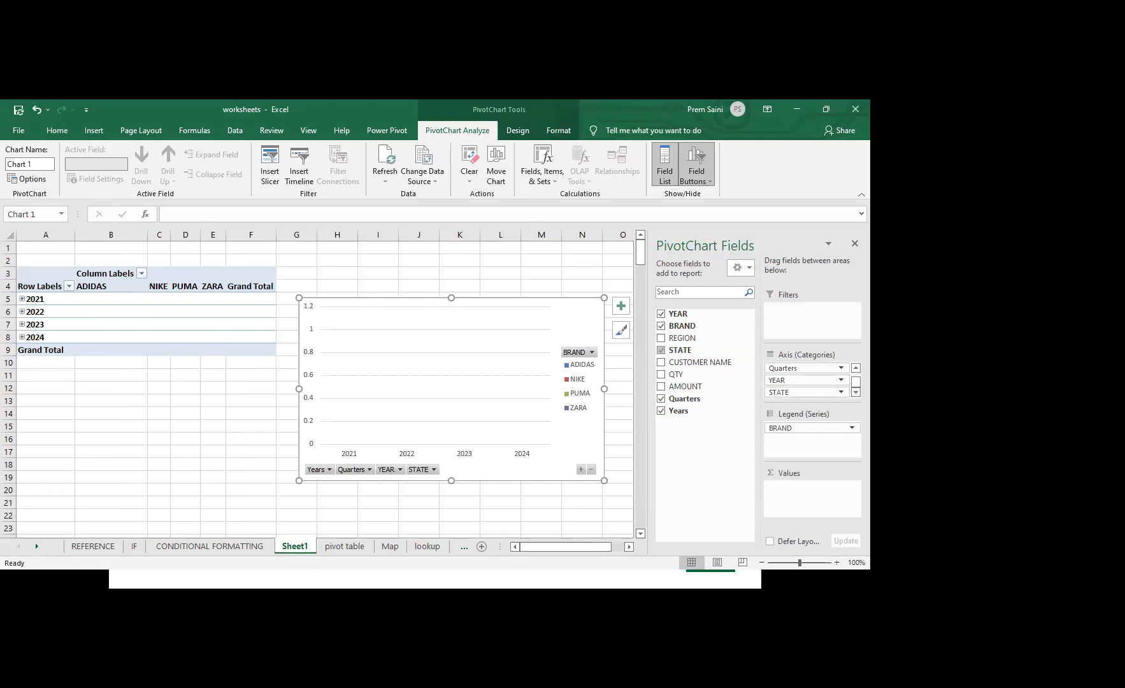
Expand 2021 and its Qtr1 in the row labels to examine the months and states, then collapse both
left_click(22, 300)
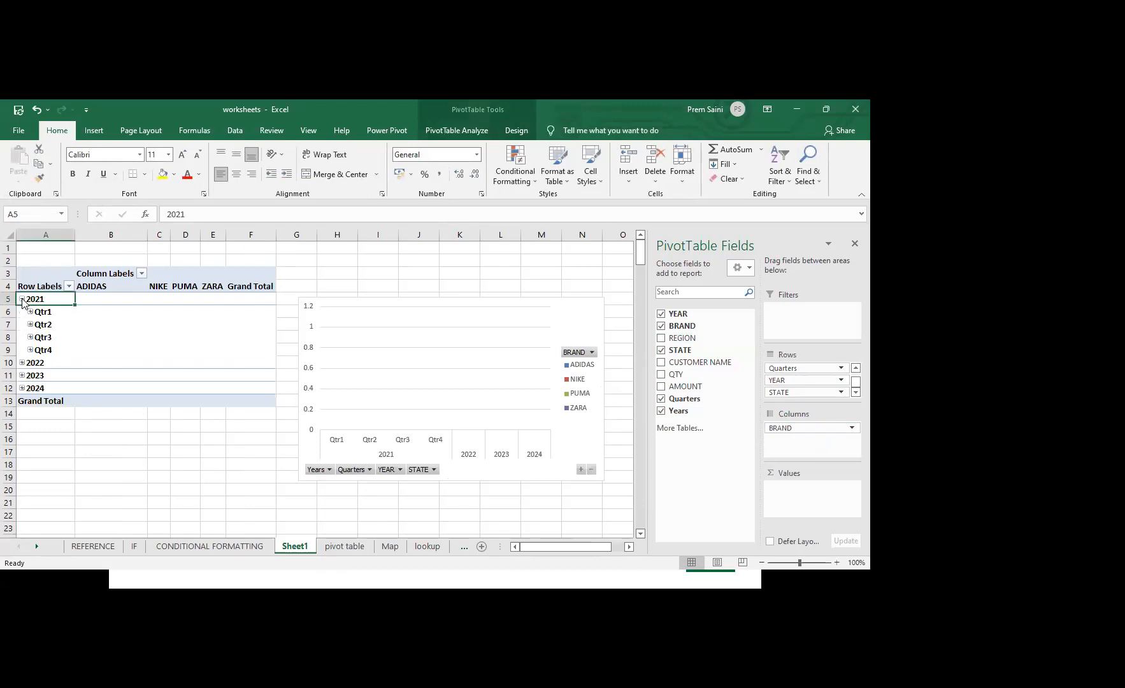
left_click(22, 300)
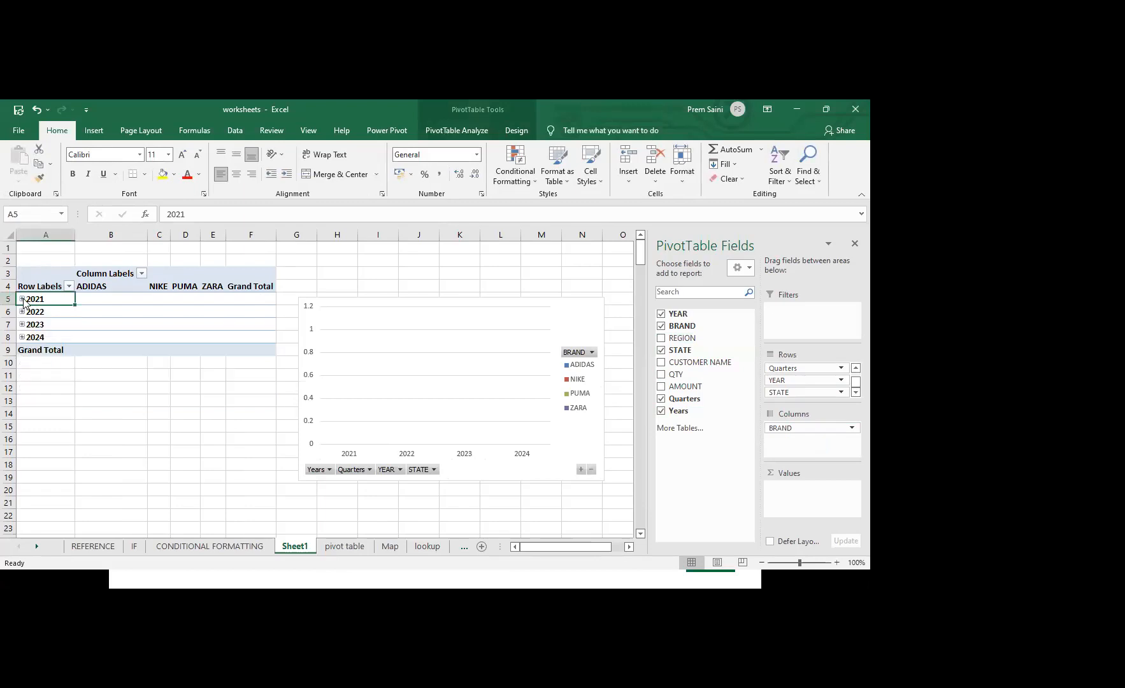
left_click(22, 300)
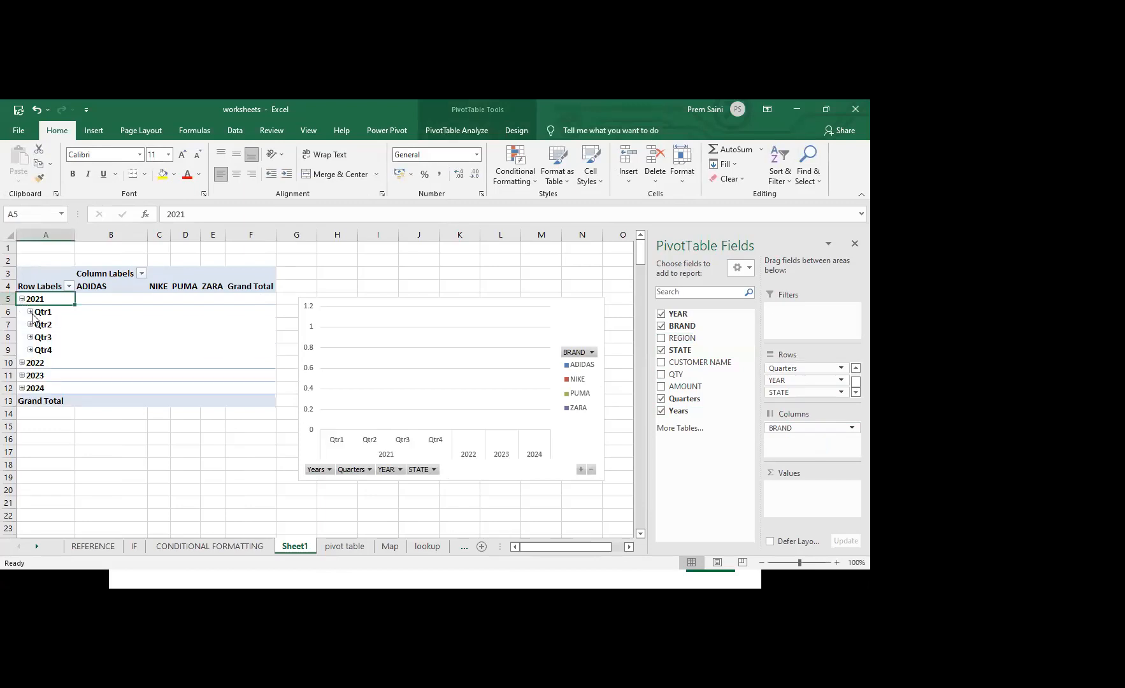
left_click(30, 312)
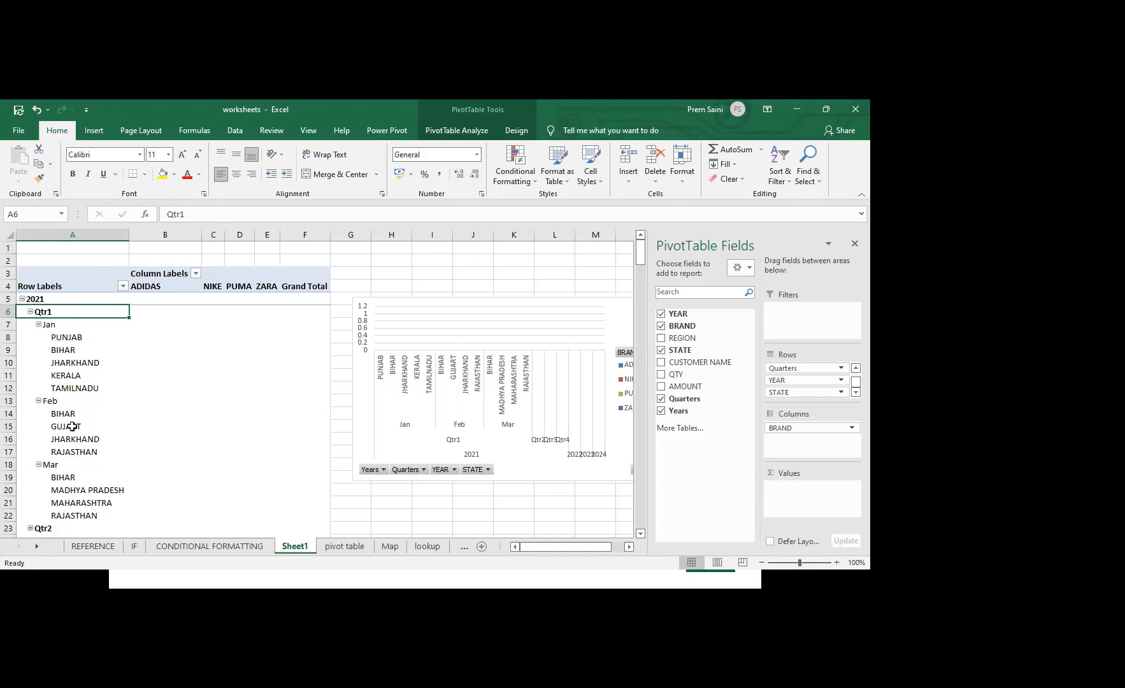
left_click(30, 312)
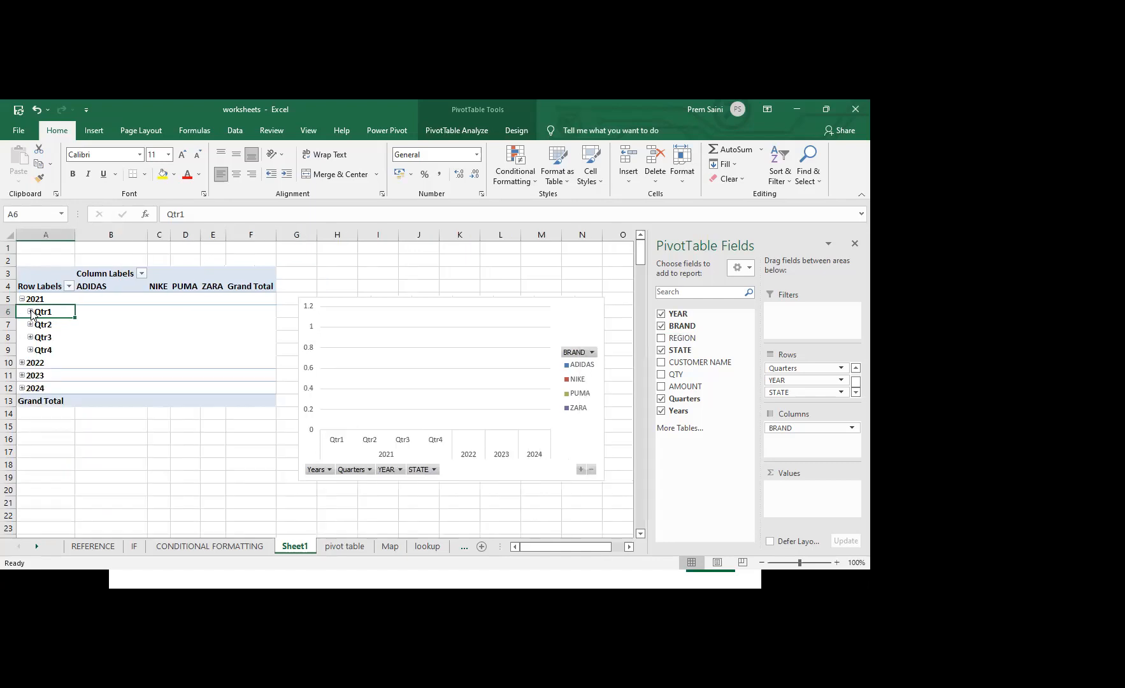
left_click(30, 313)
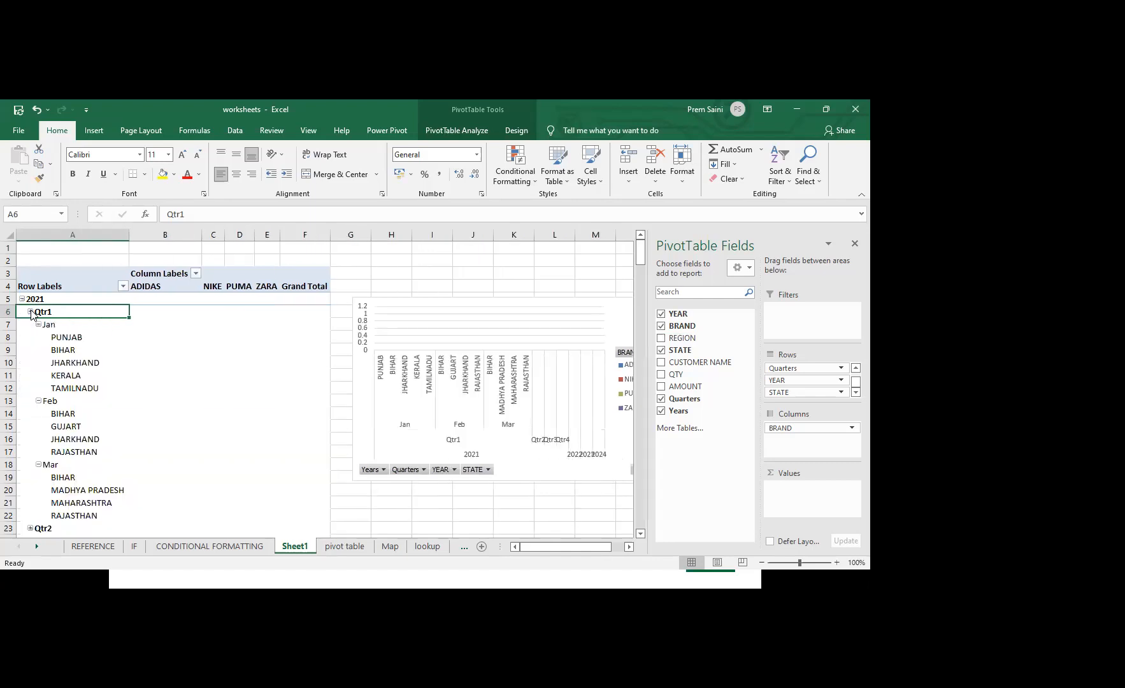
left_click(30, 312)
left_click(23, 300)
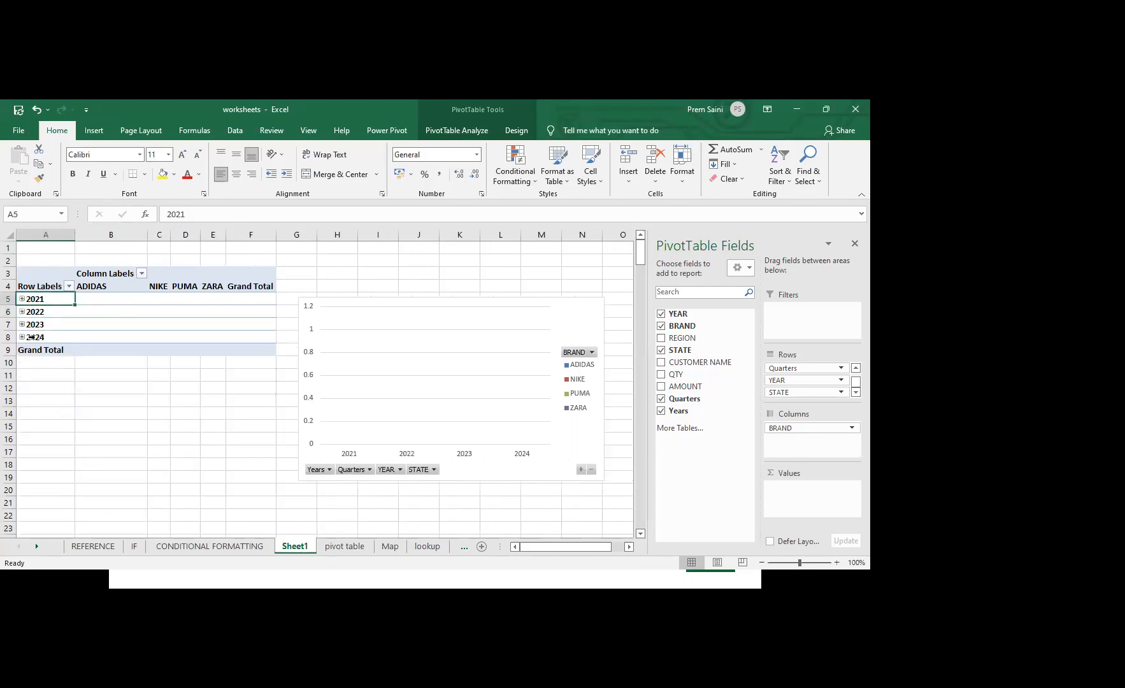
Group the pivot table's dates by Years only and add AMOUNT to the values as a sum
right_click(52, 299)
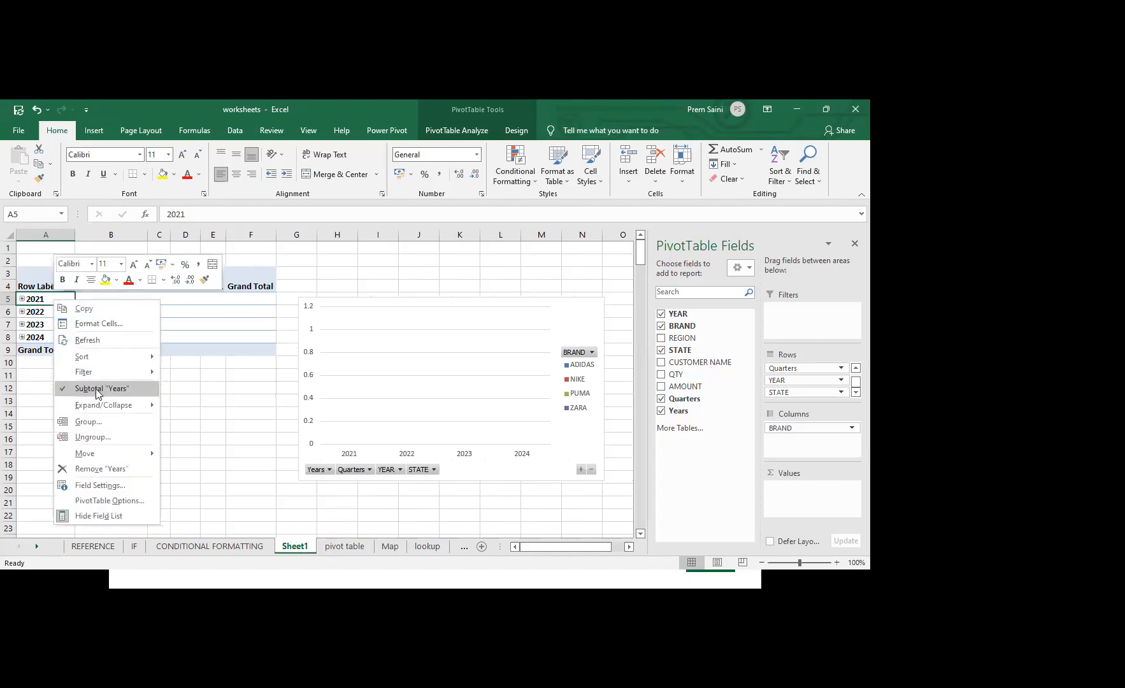
left_click(99, 423)
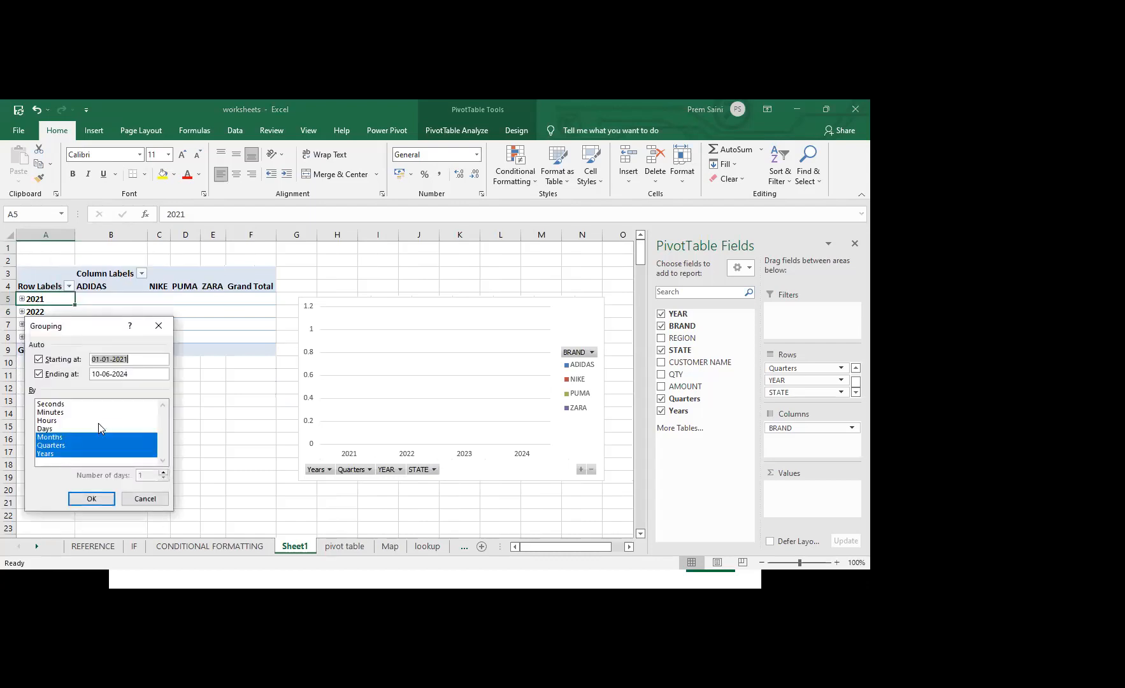
left_click(61, 446)
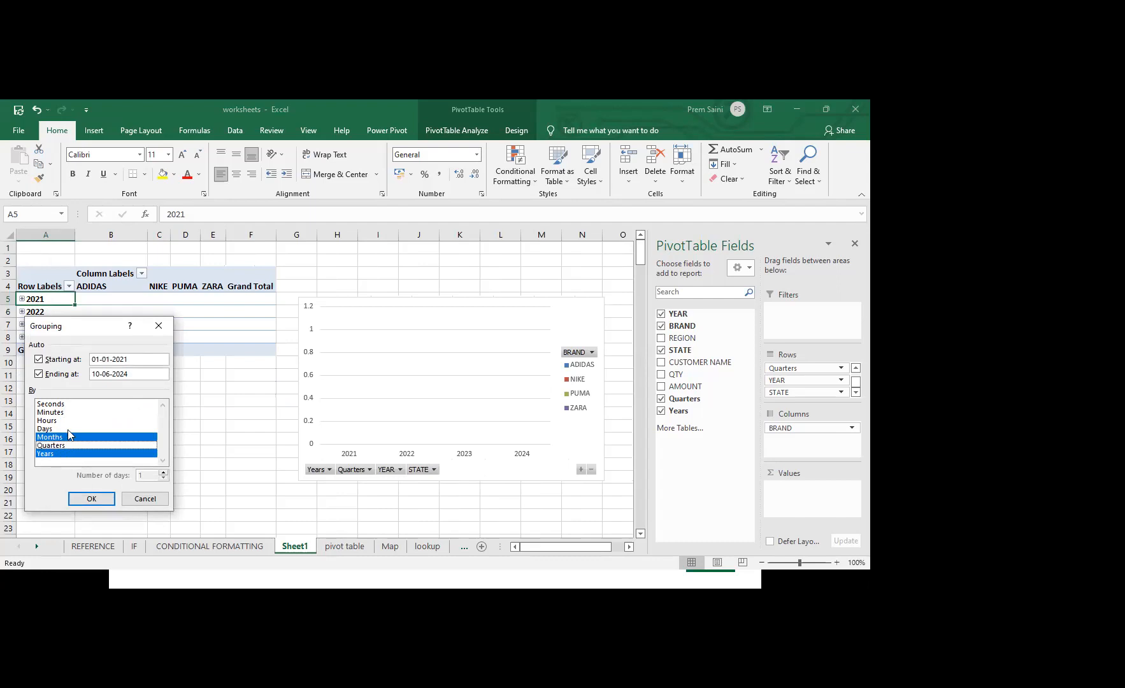
left_click(70, 438)
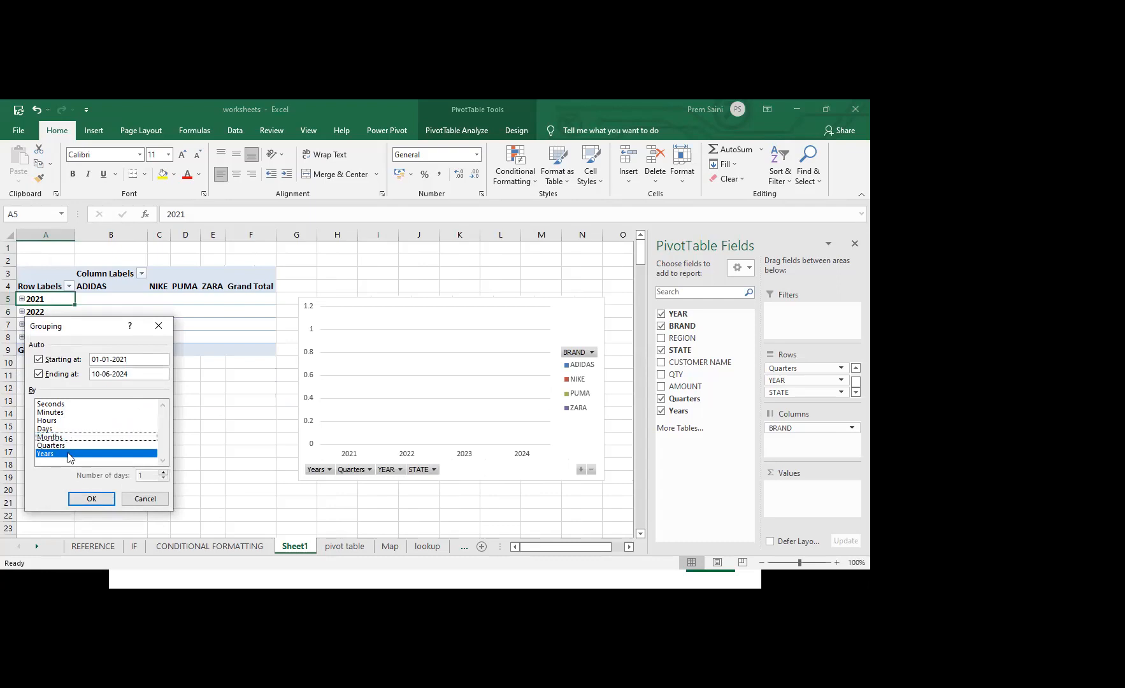
left_click_drag(109, 325, 194, 255)
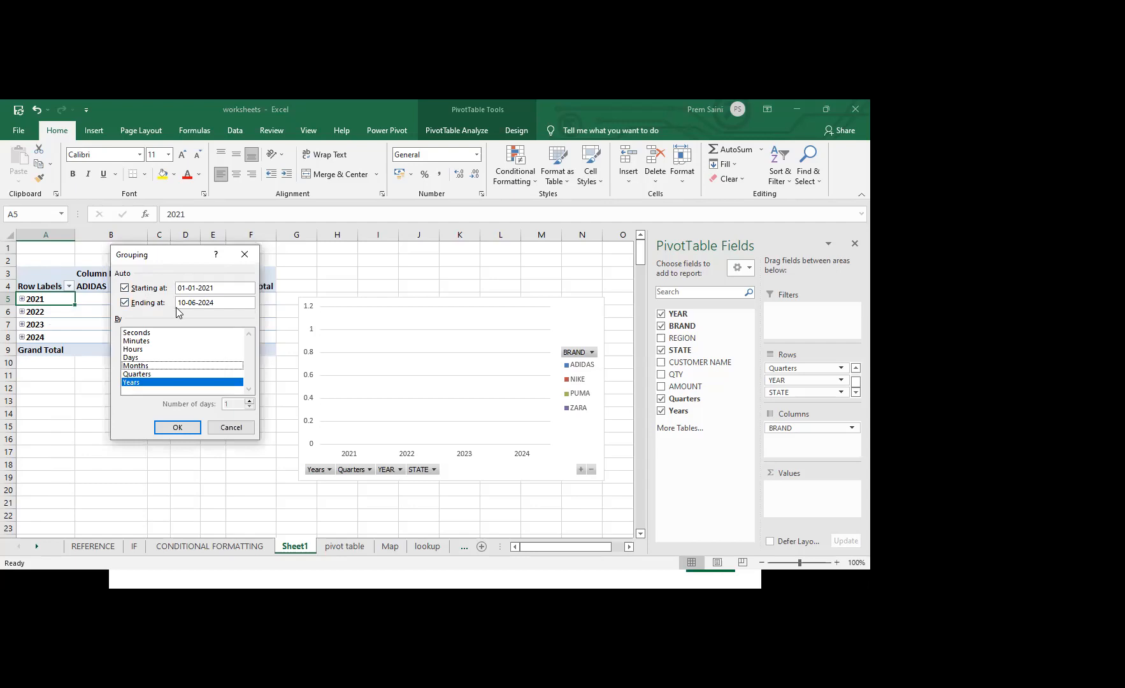
left_click(178, 428)
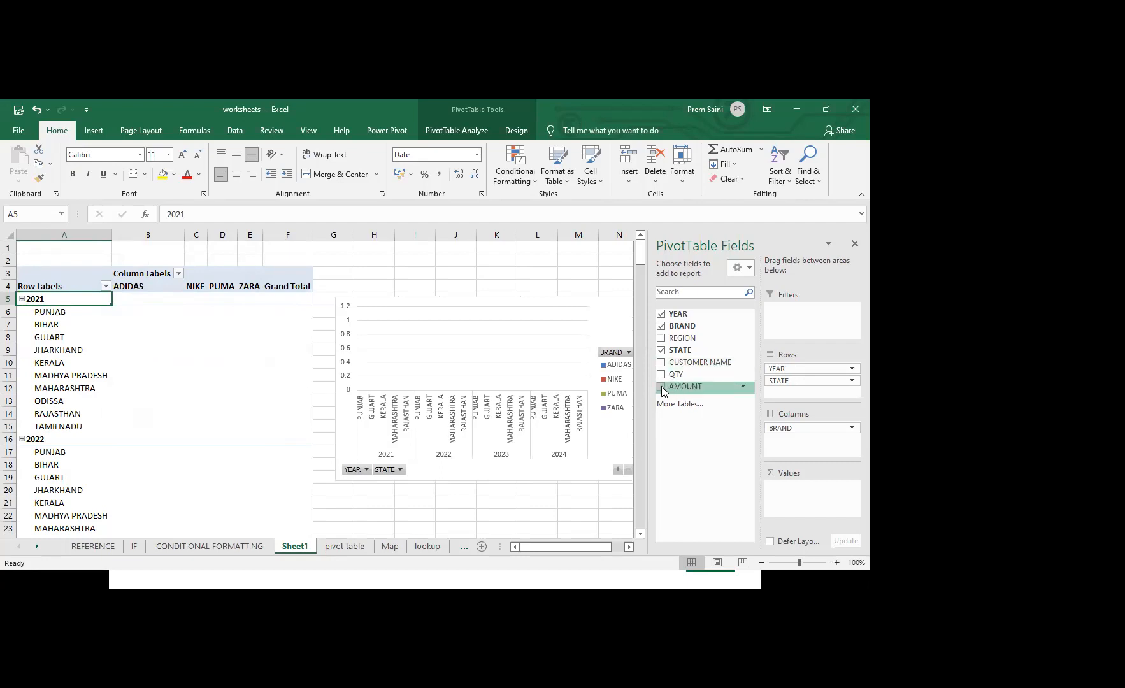
mouse_move(661, 386)
left_mouse_down()
mouse_move(763, 482)
mouse_move(794, 494)
left_mouse_up()
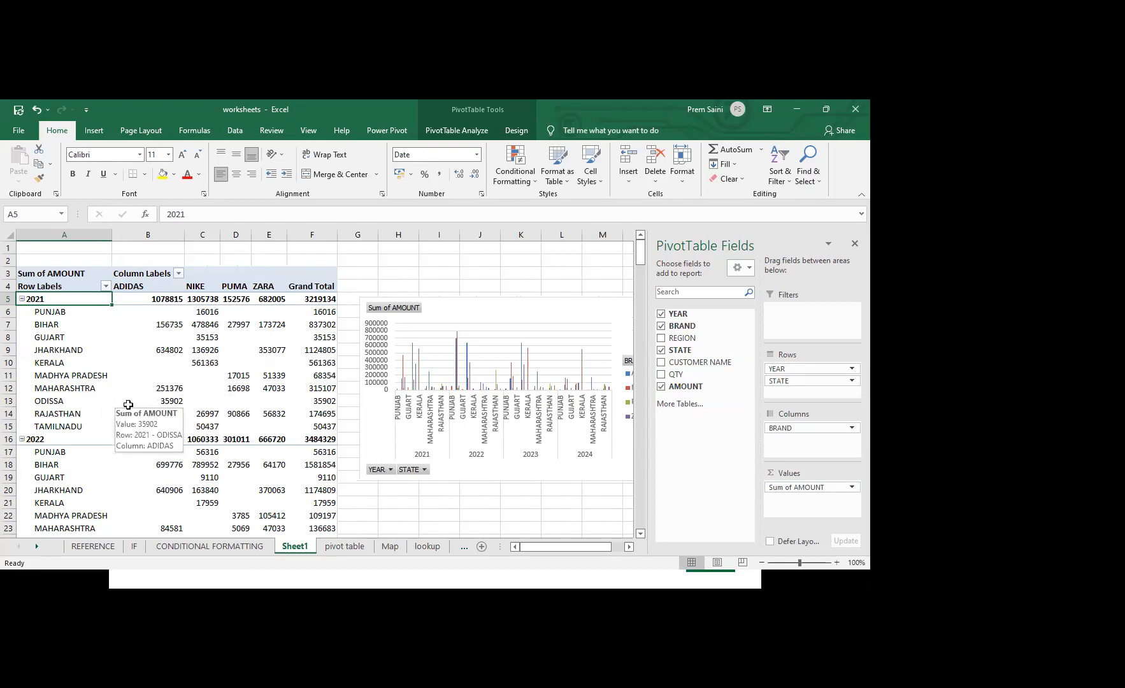
Regroup the pivot table's dates by both Months and Years, and deselect the pivot table
right_click(49, 299)
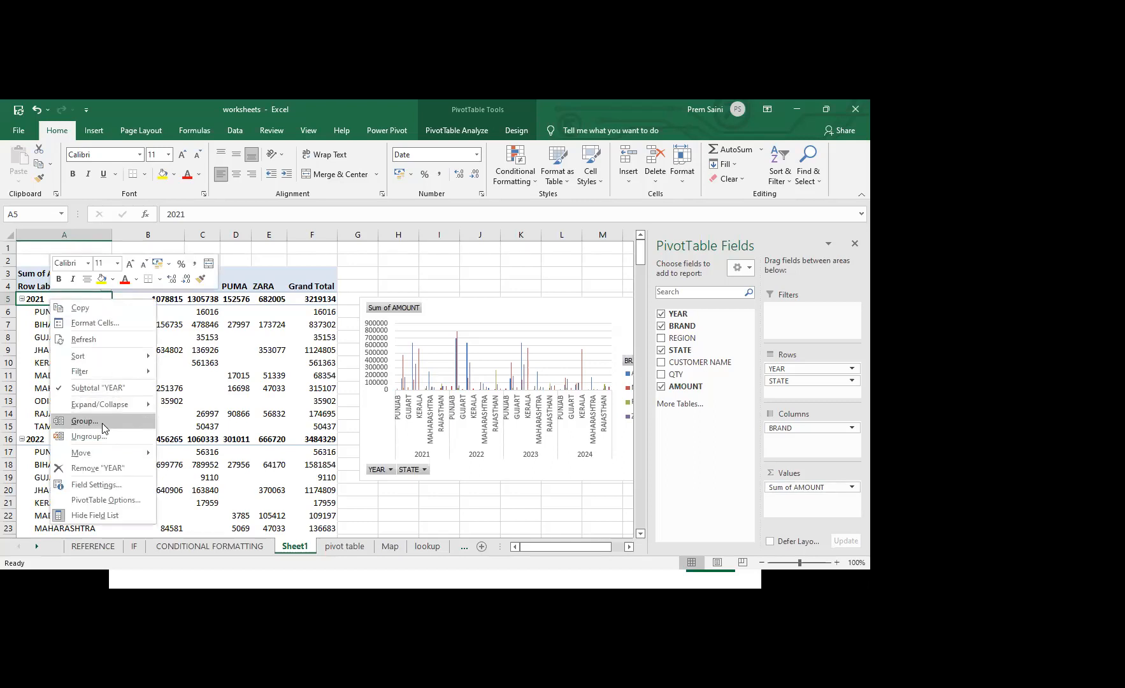
left_click(102, 423)
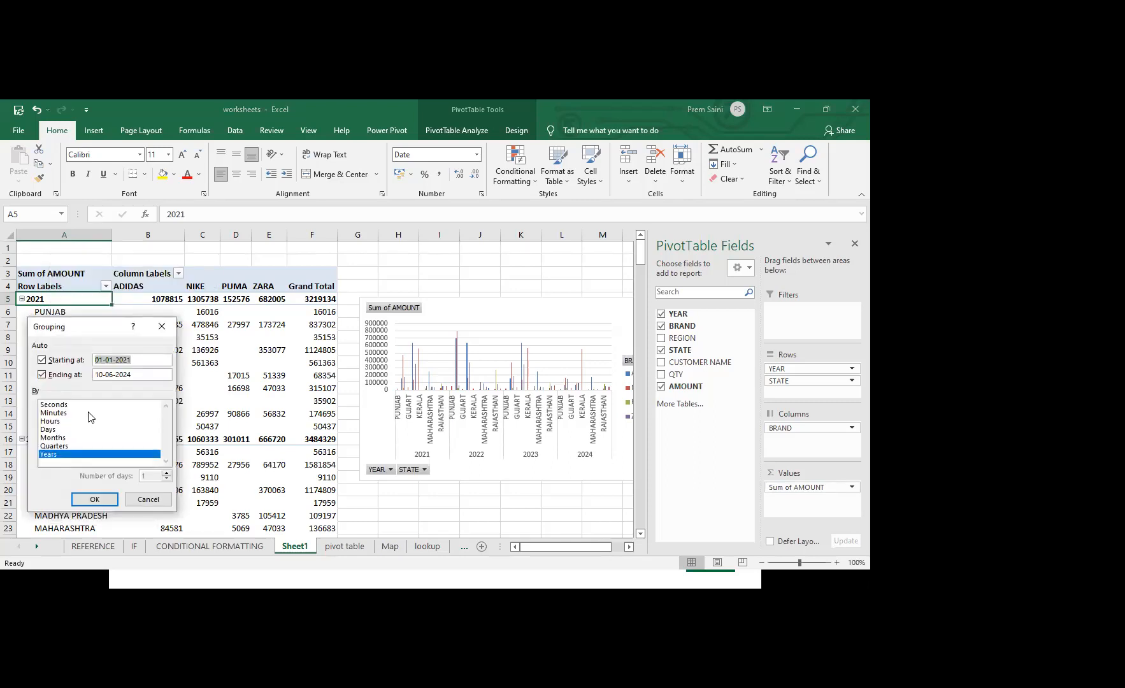
left_click(61, 439)
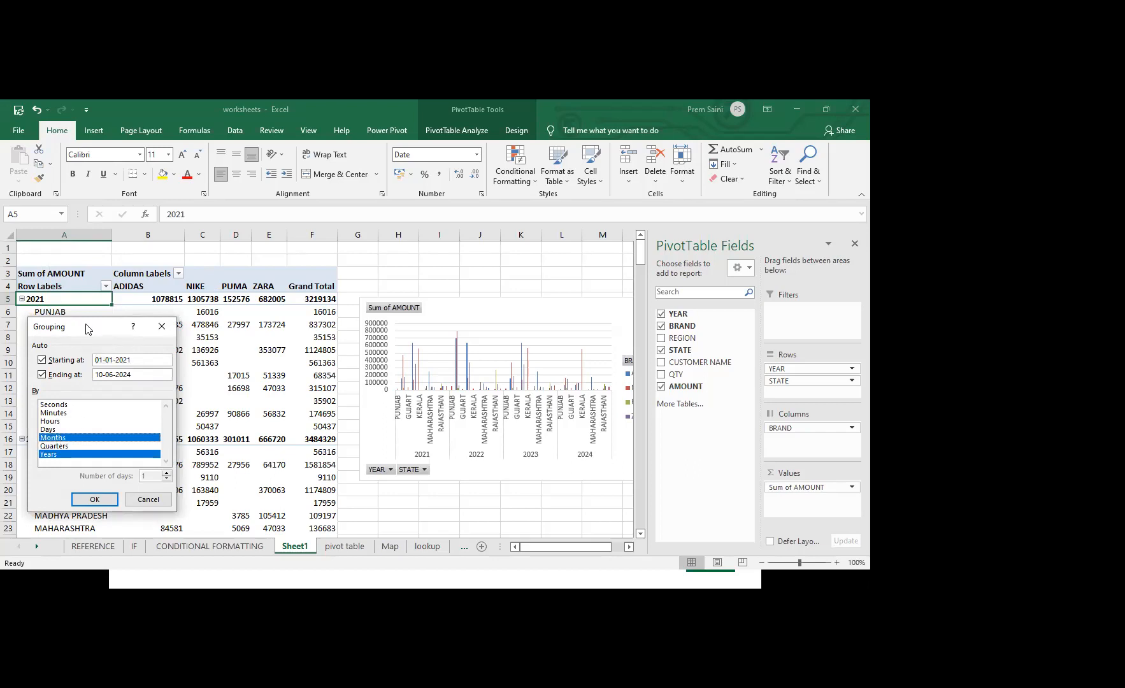
left_click_drag(86, 328, 235, 251)
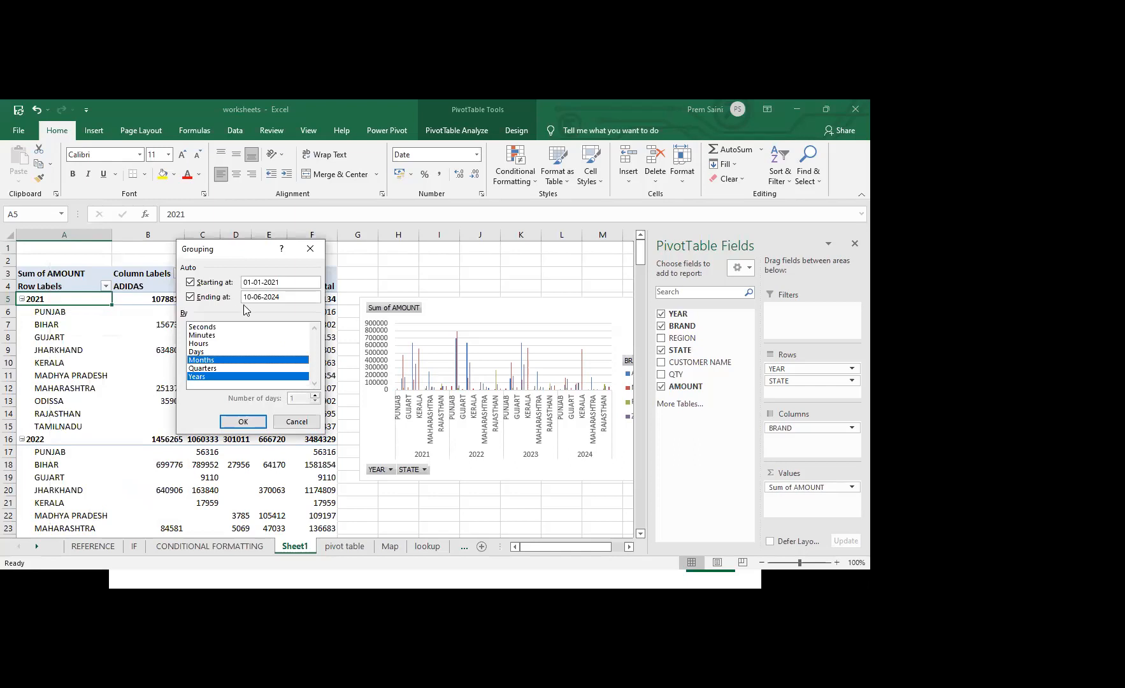
left_click(242, 422)
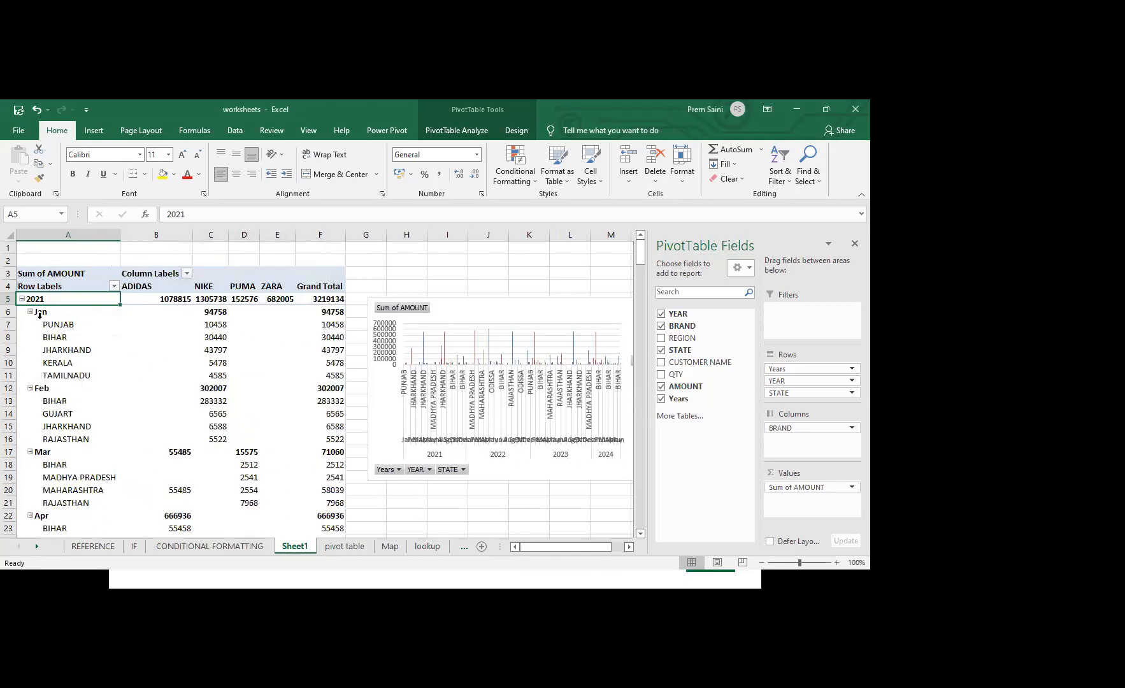
mouse_move(220, 324)
left_click(613, 274)
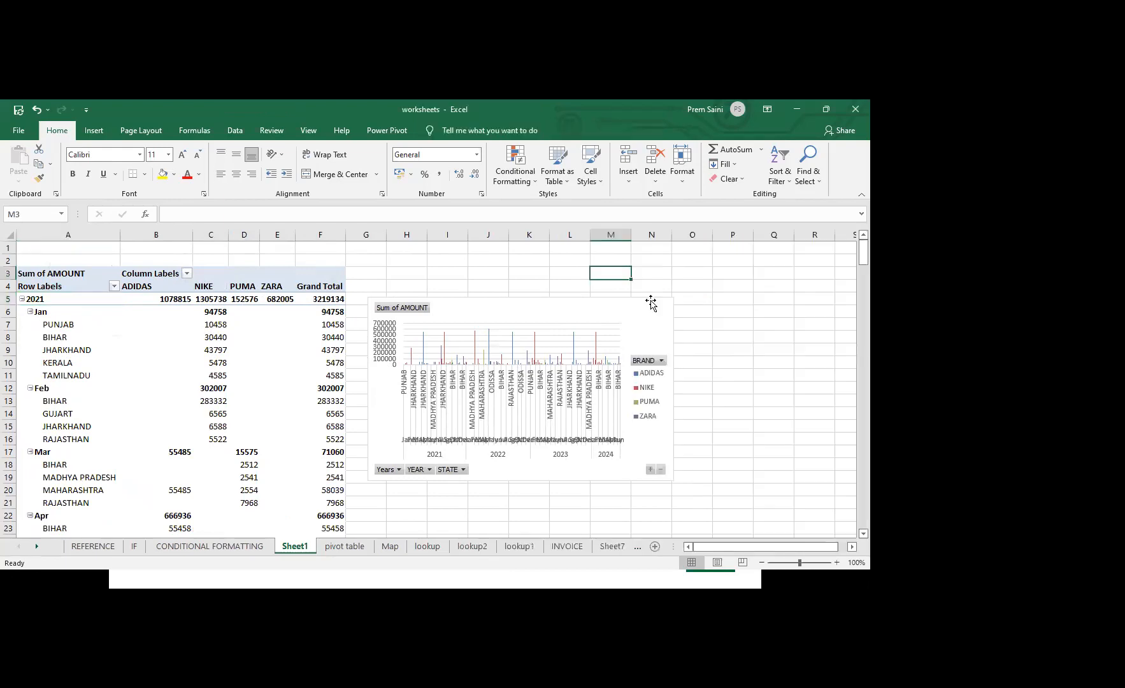
Move the pivot chart up beside the pivot table and regroup the pivot table's dates by Years only
left_click(531, 307)
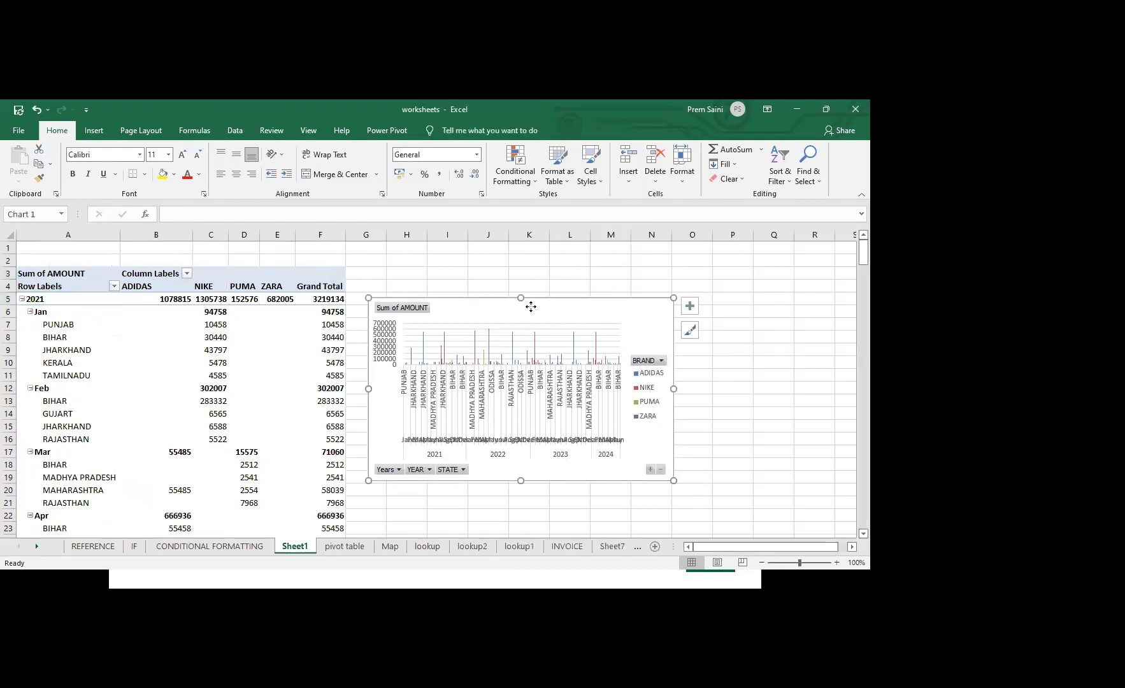
left_click_drag(531, 307, 557, 272)
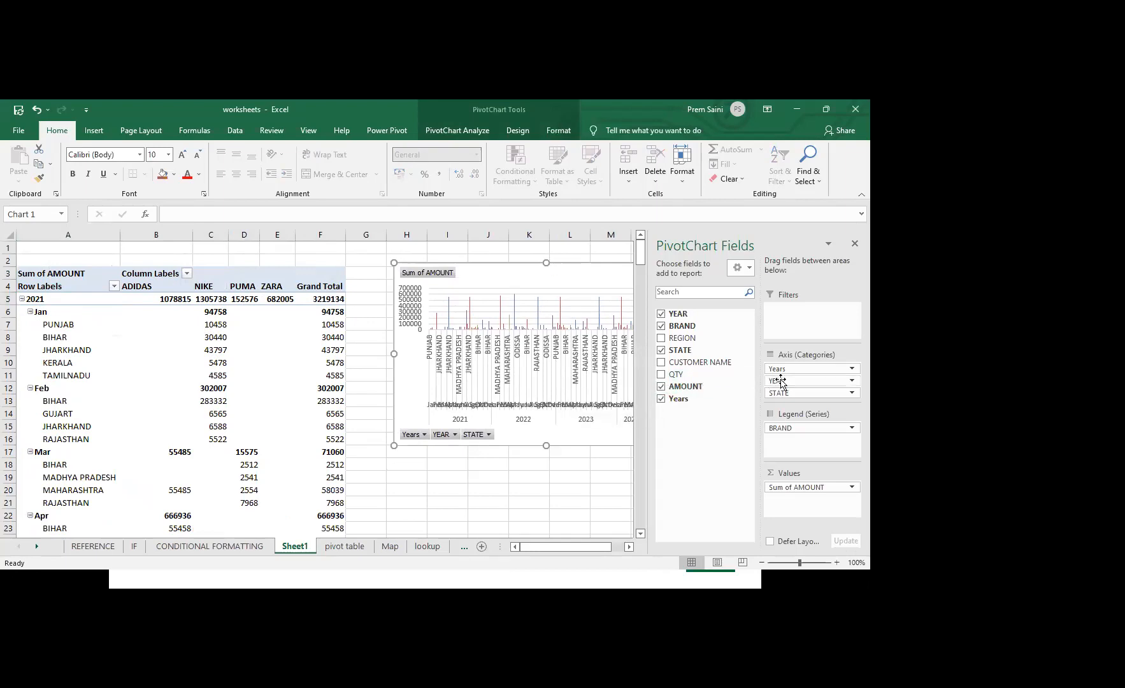
right_click(51, 299)
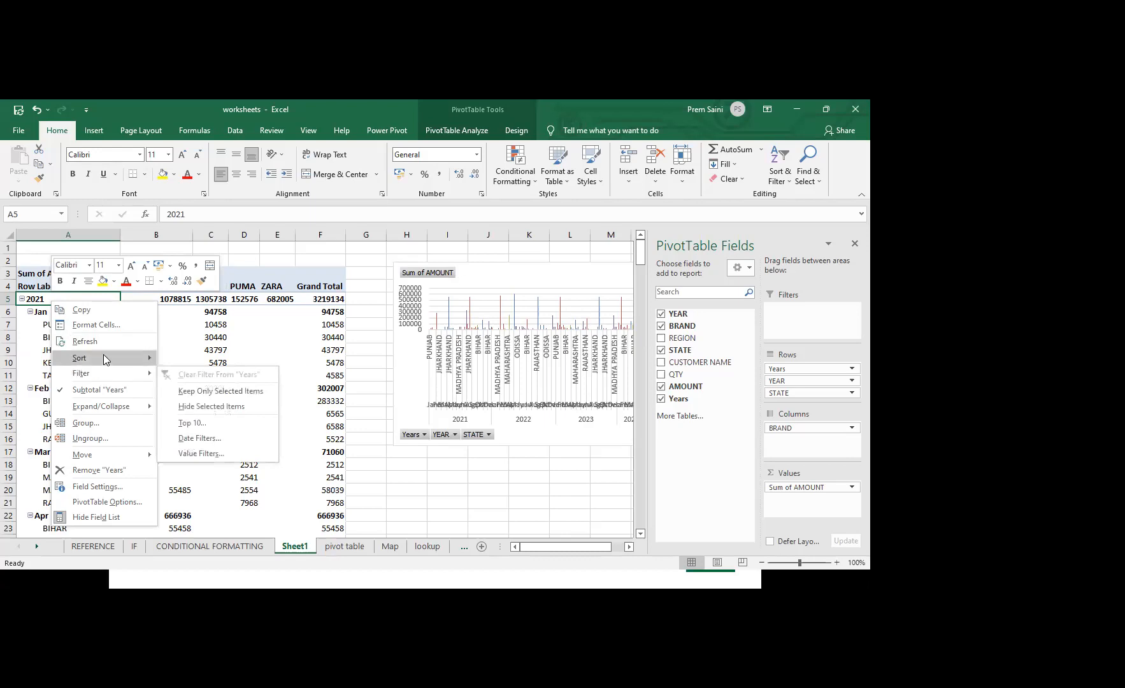
left_click(93, 428)
left_click(56, 439)
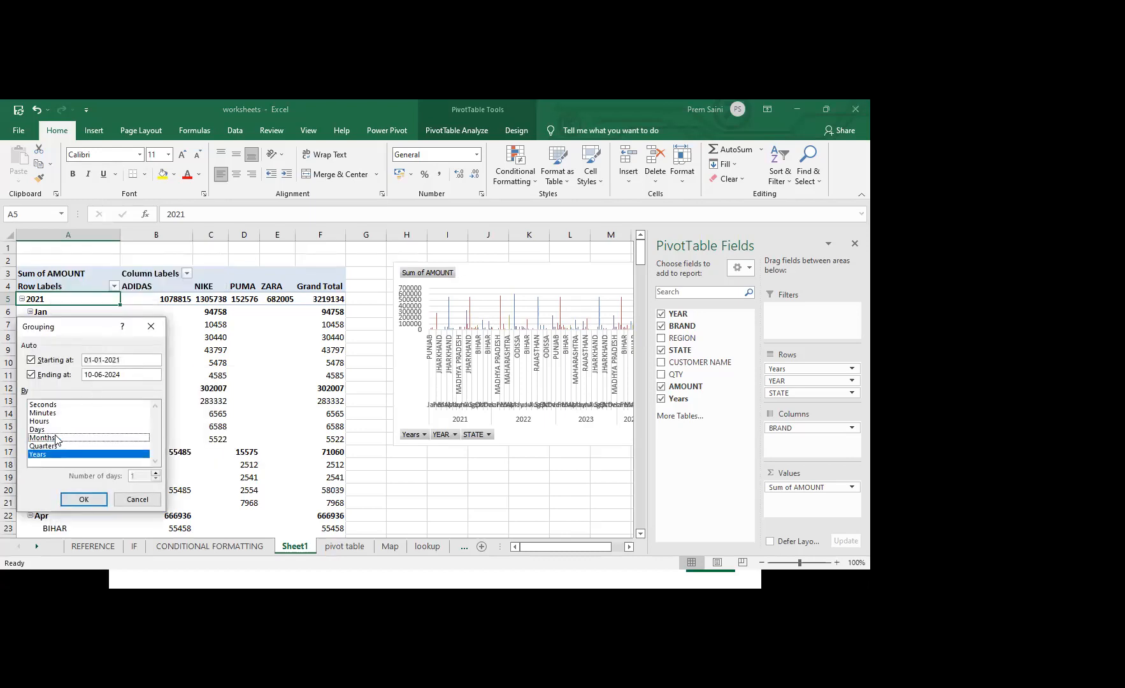
left_click_drag(94, 333, 208, 245)
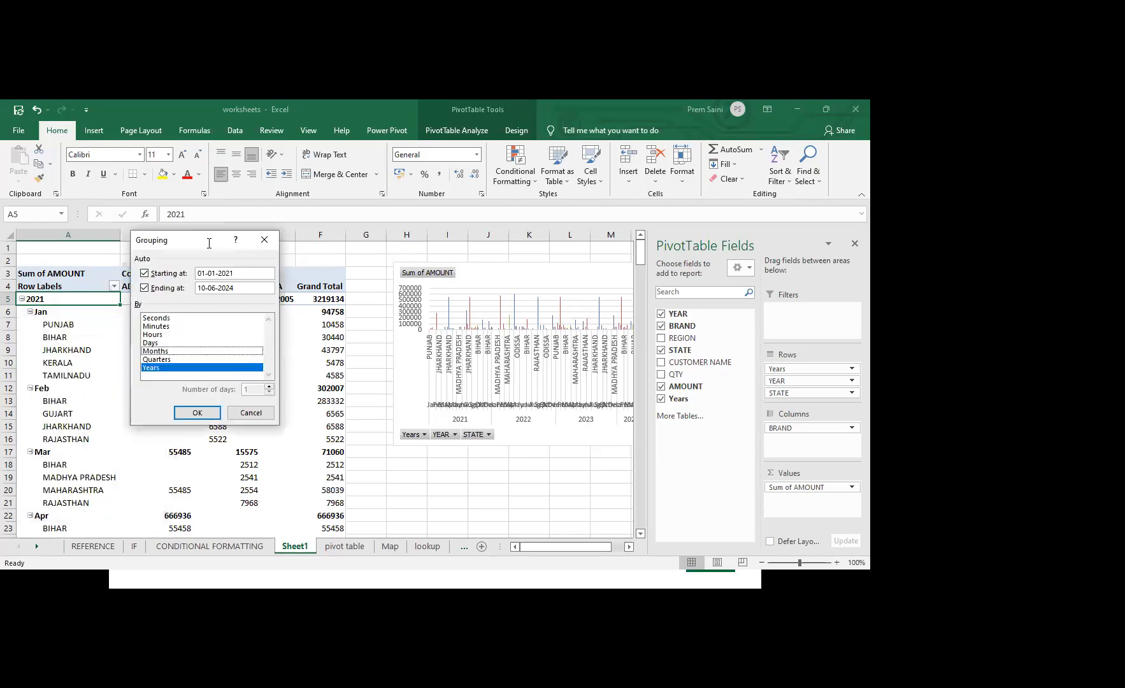
left_click(197, 415)
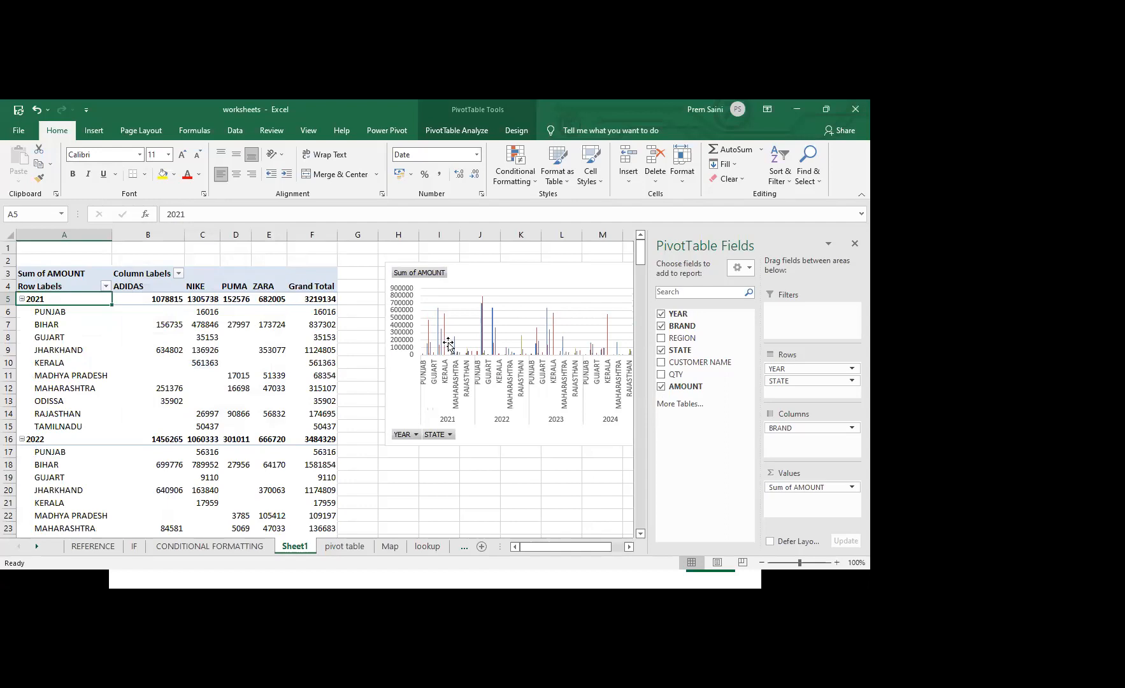
Enlarge the pivot chart by extending its lower edge downward and its left edge toward the pivot table
left_click(573, 278)
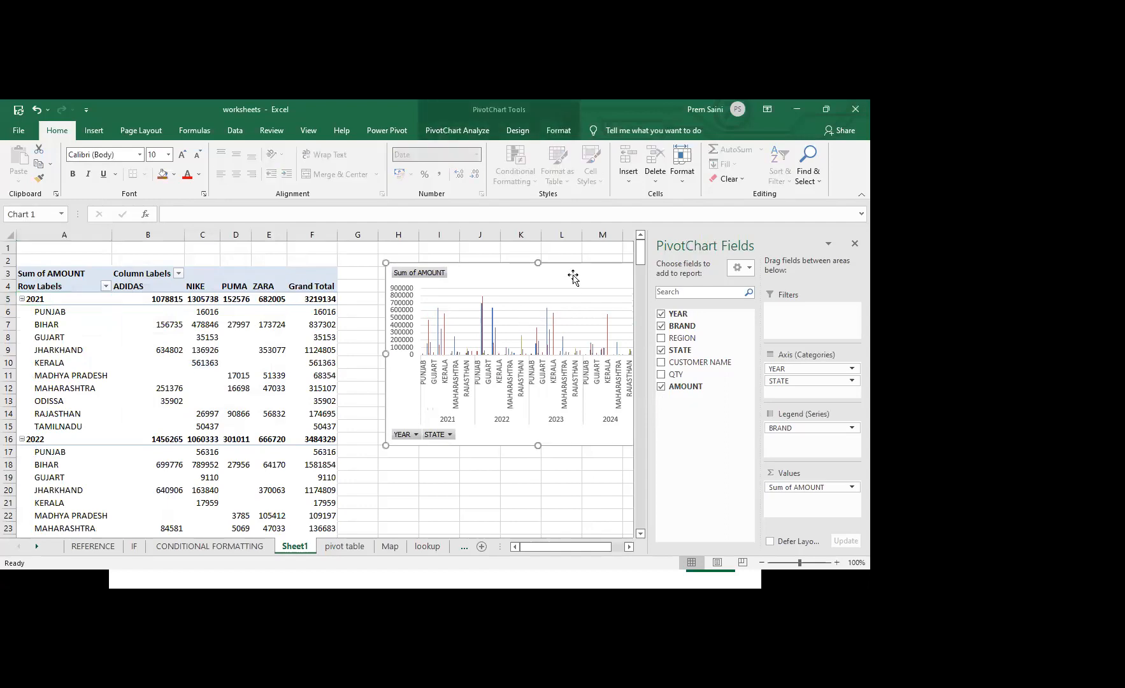
left_click(603, 246)
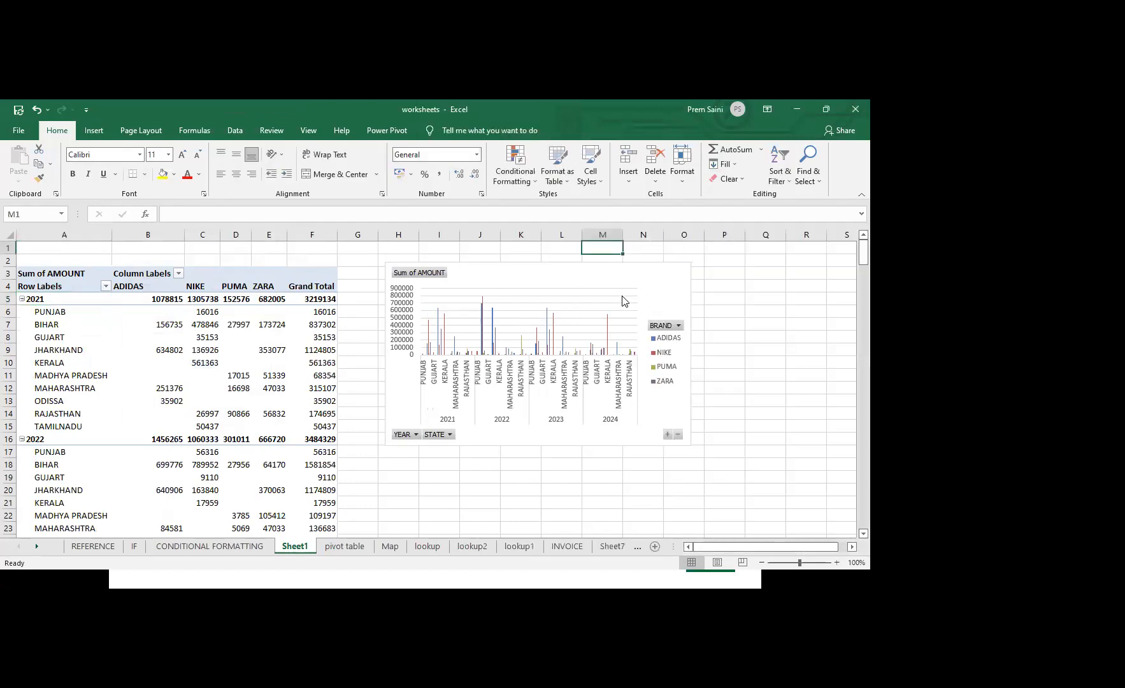
left_click(661, 289)
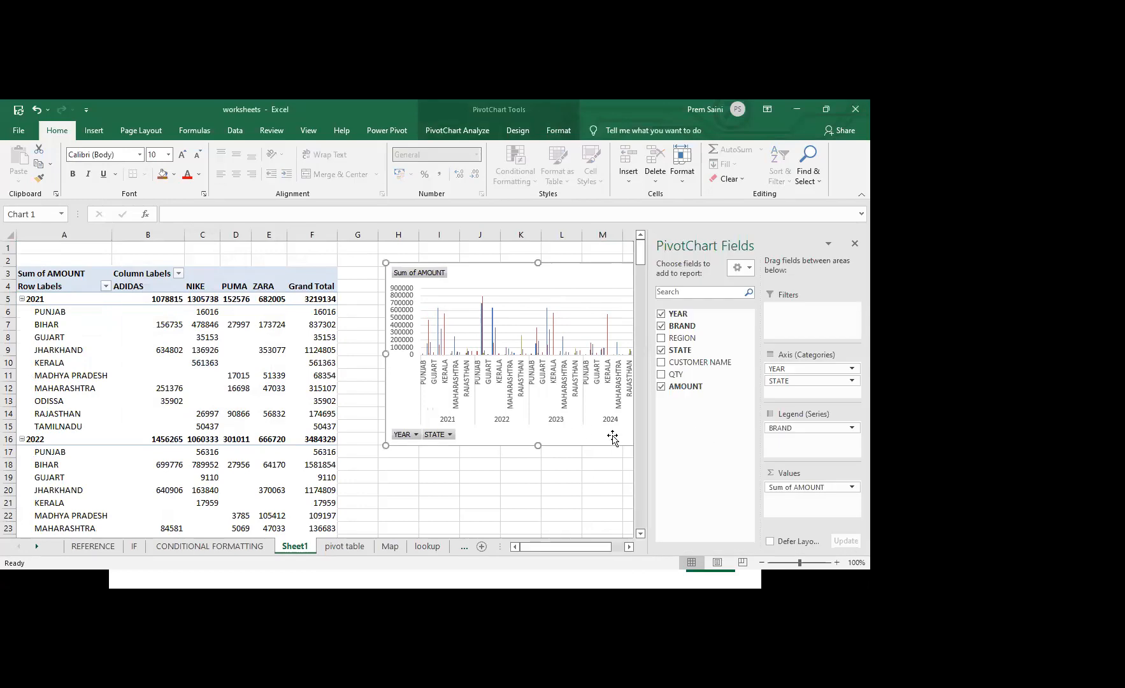
left_click_drag(538, 445, 538, 474)
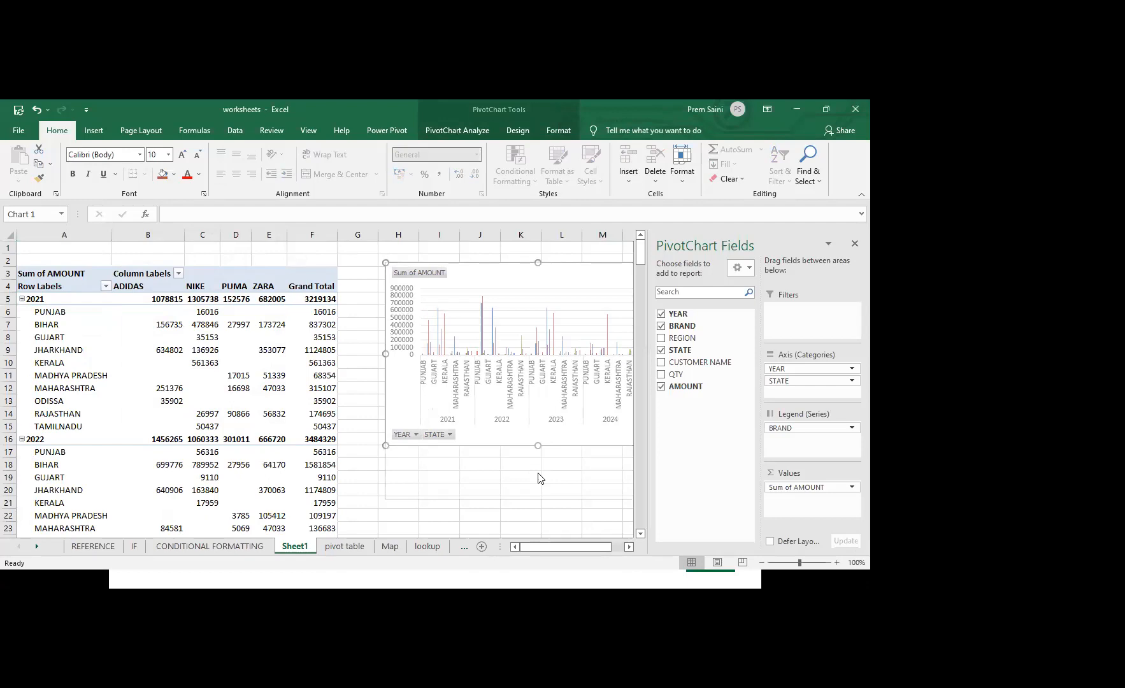
left_click_drag(386, 381, 364, 380)
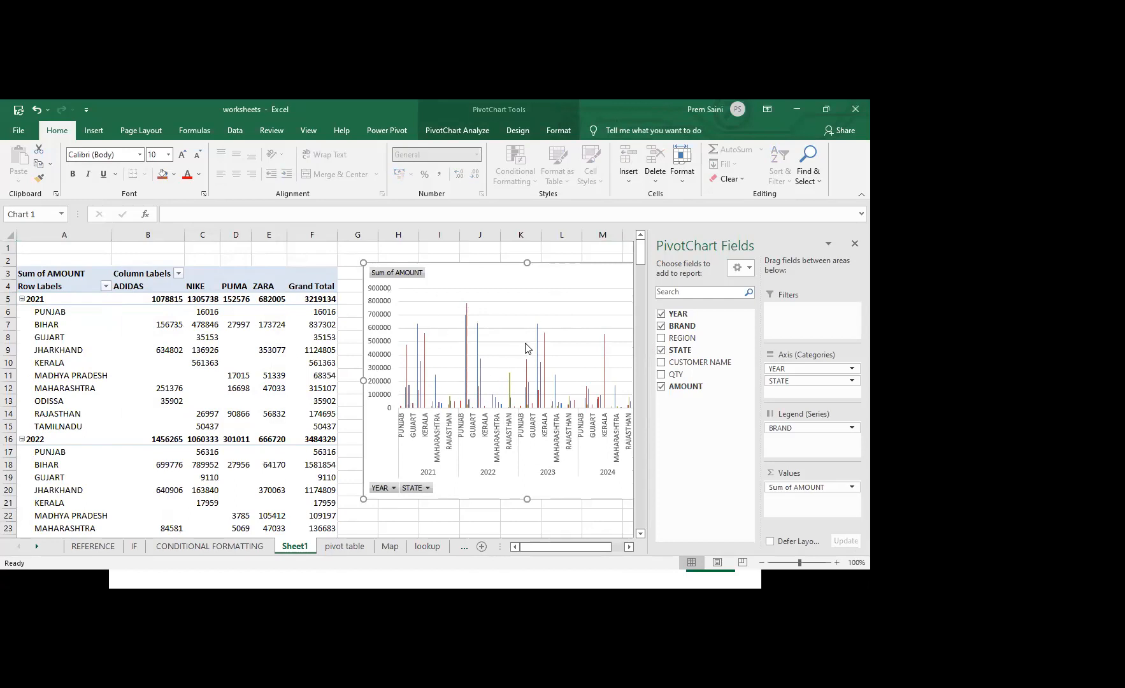
left_click(521, 127)
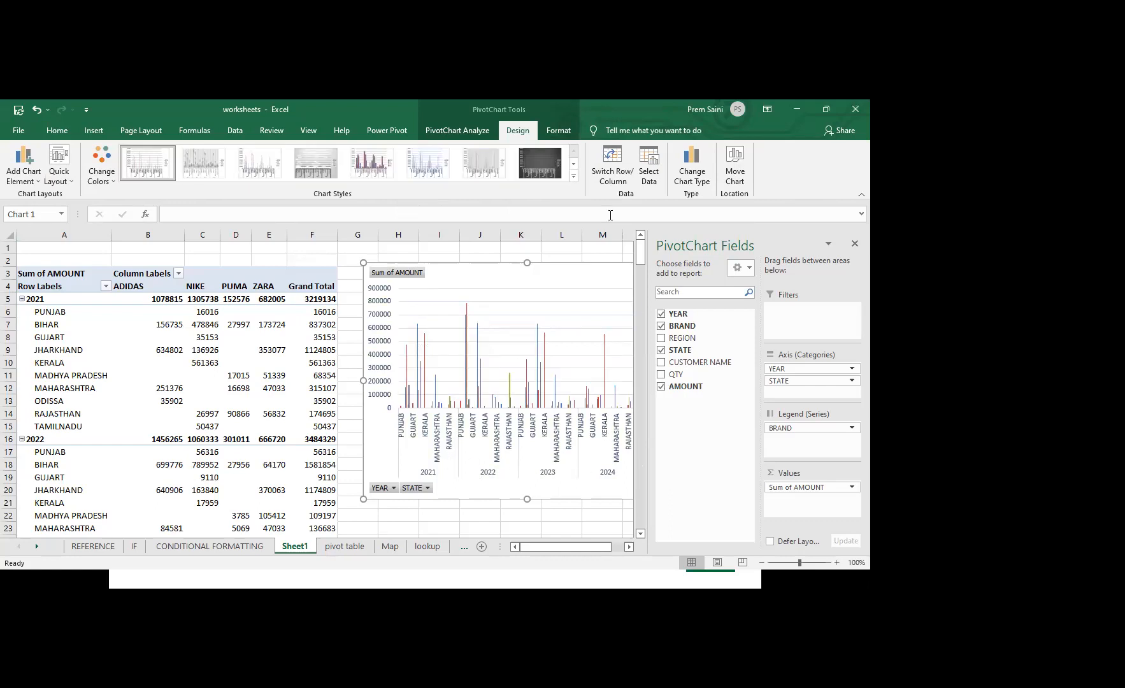
left_click(573, 176)
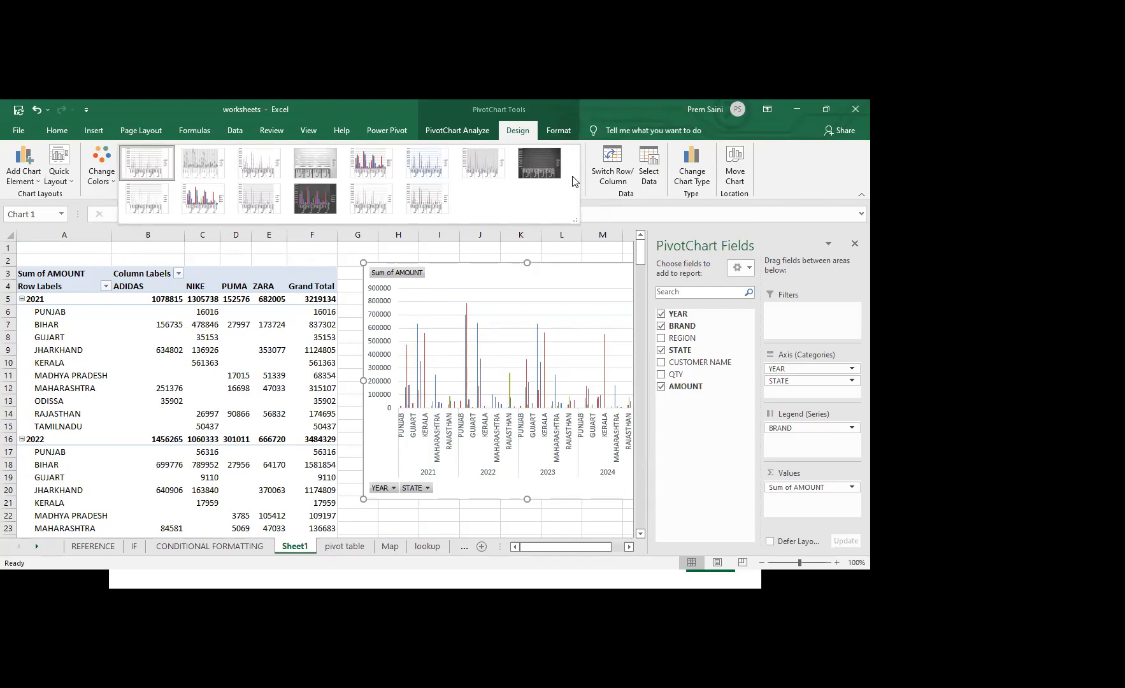
left_click(601, 216)
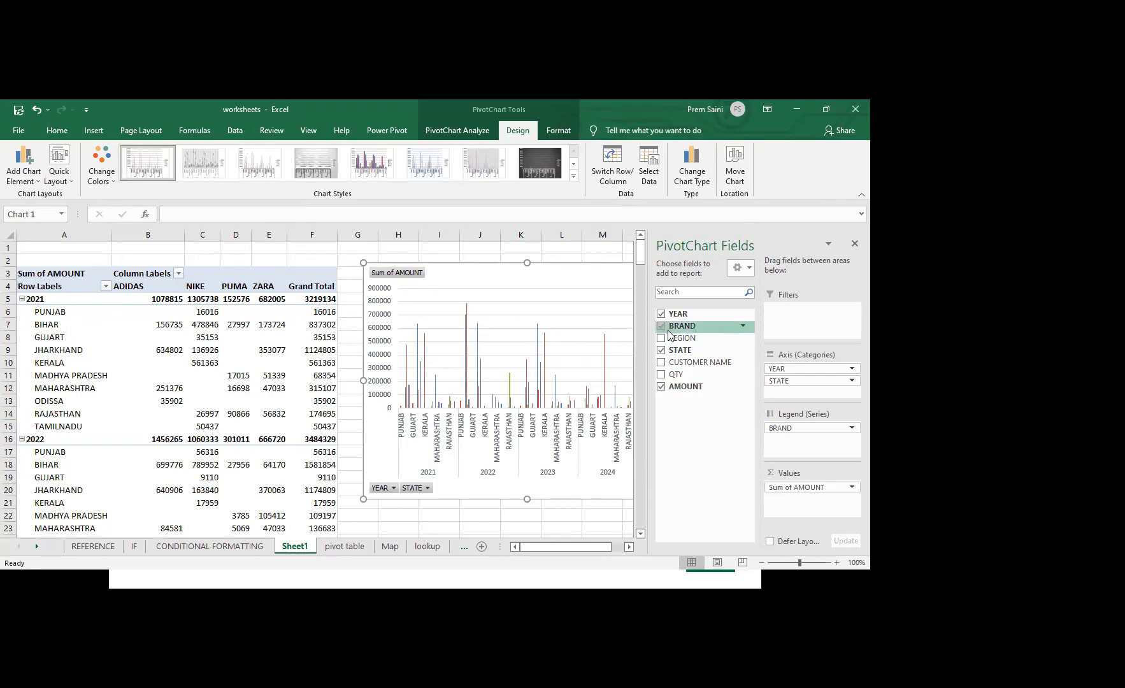
Move BRAND from the legend series to the report filters and filter the pivot table to ADIDAS
left_click_drag(684, 328, 794, 324)
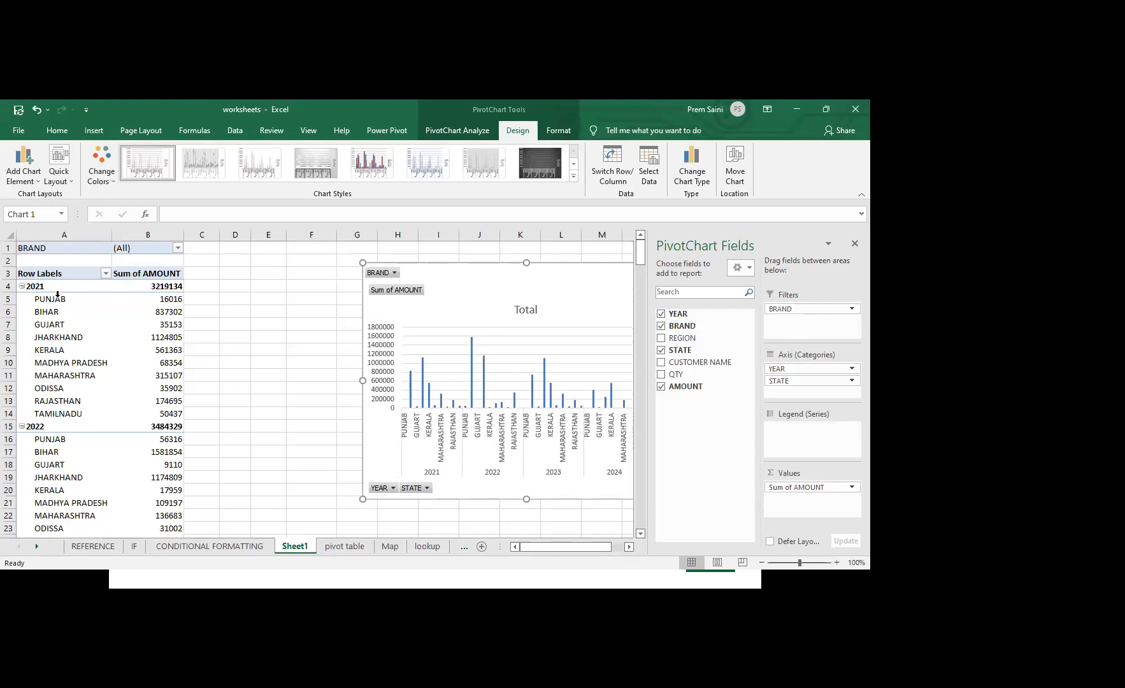
left_click(179, 249)
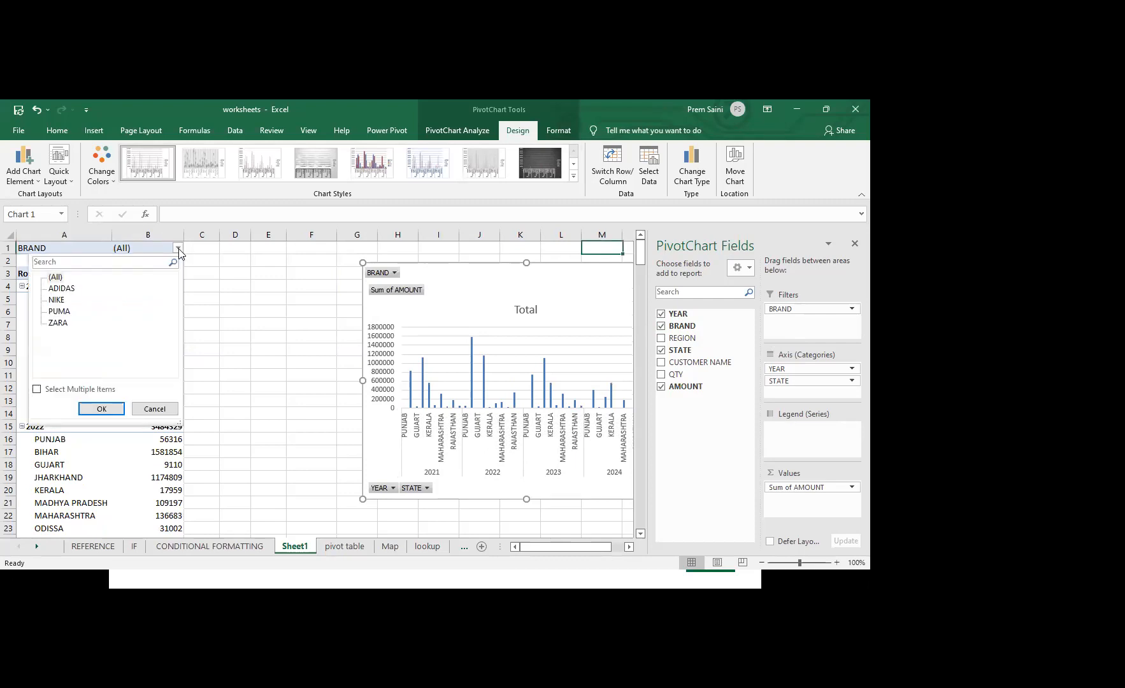
left_click(63, 289)
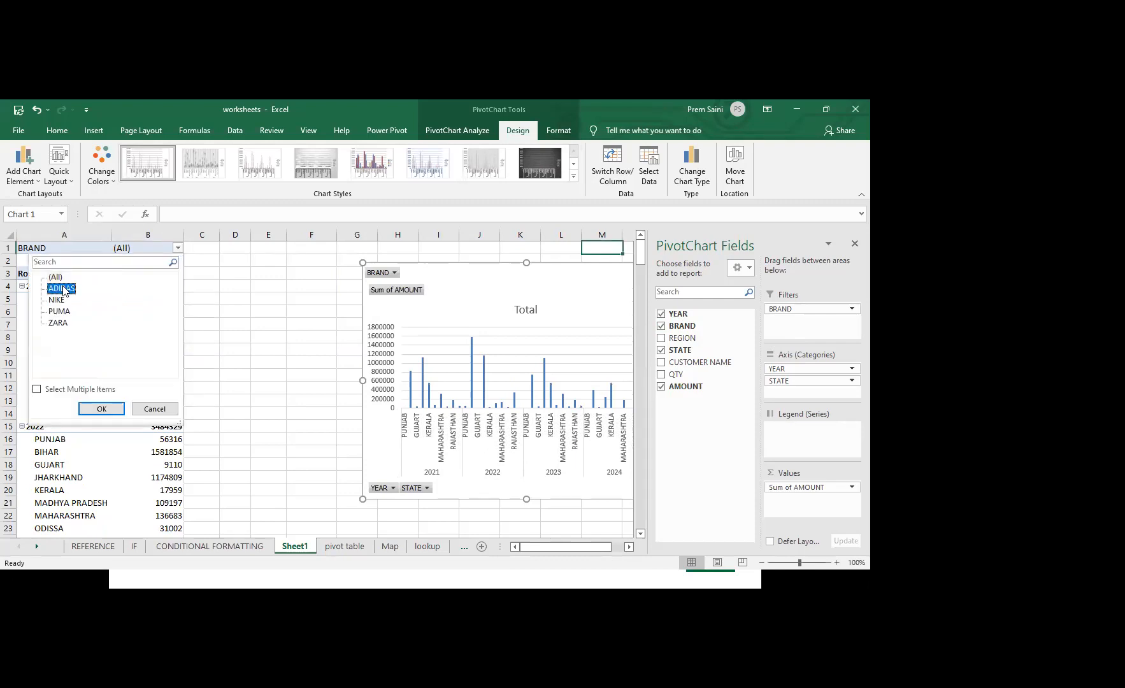
left_click(108, 408)
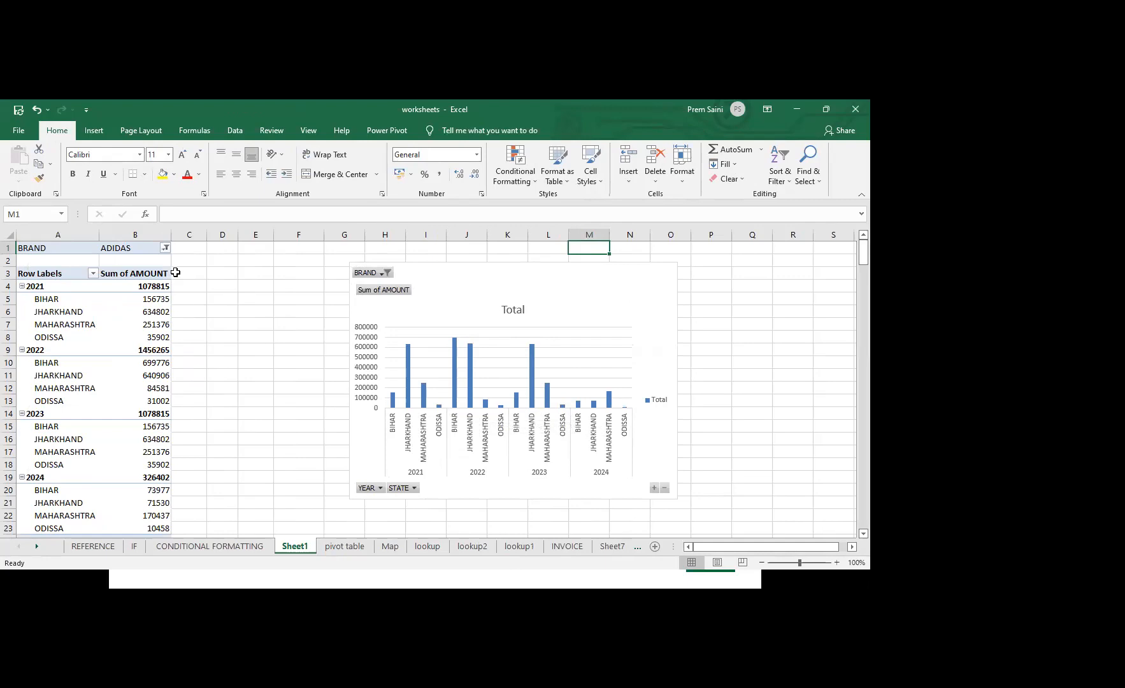
Reset the BRAND filter to all brands and move the pivot chart closer to the pivot table
left_click(166, 248)
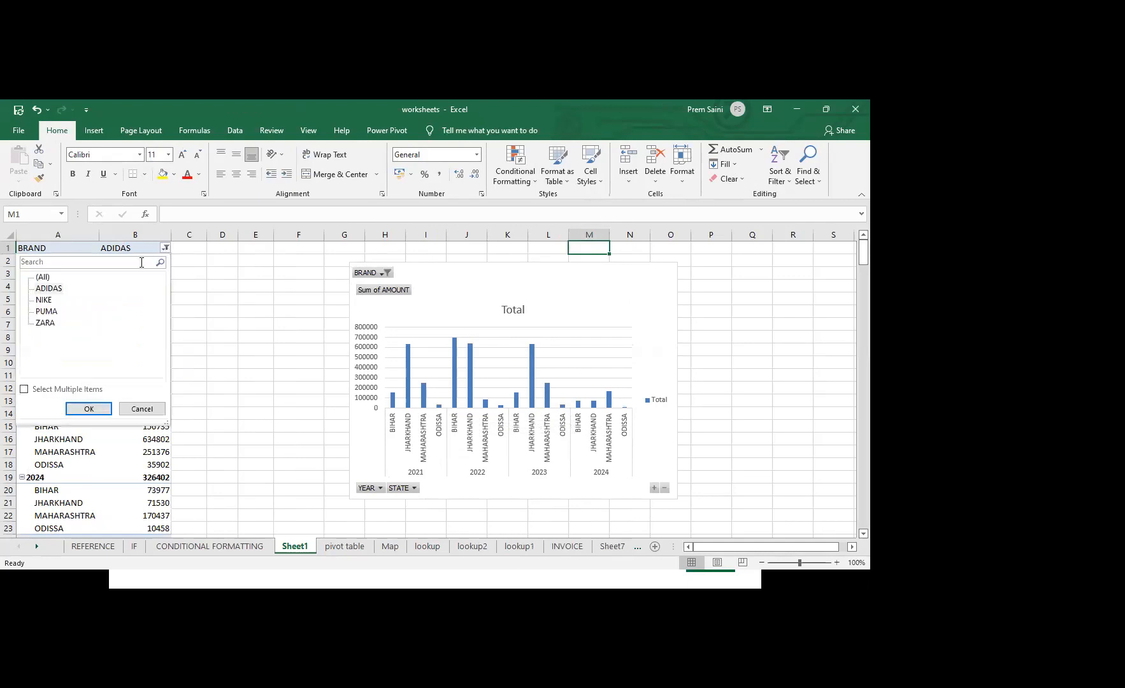
left_click(41, 279)
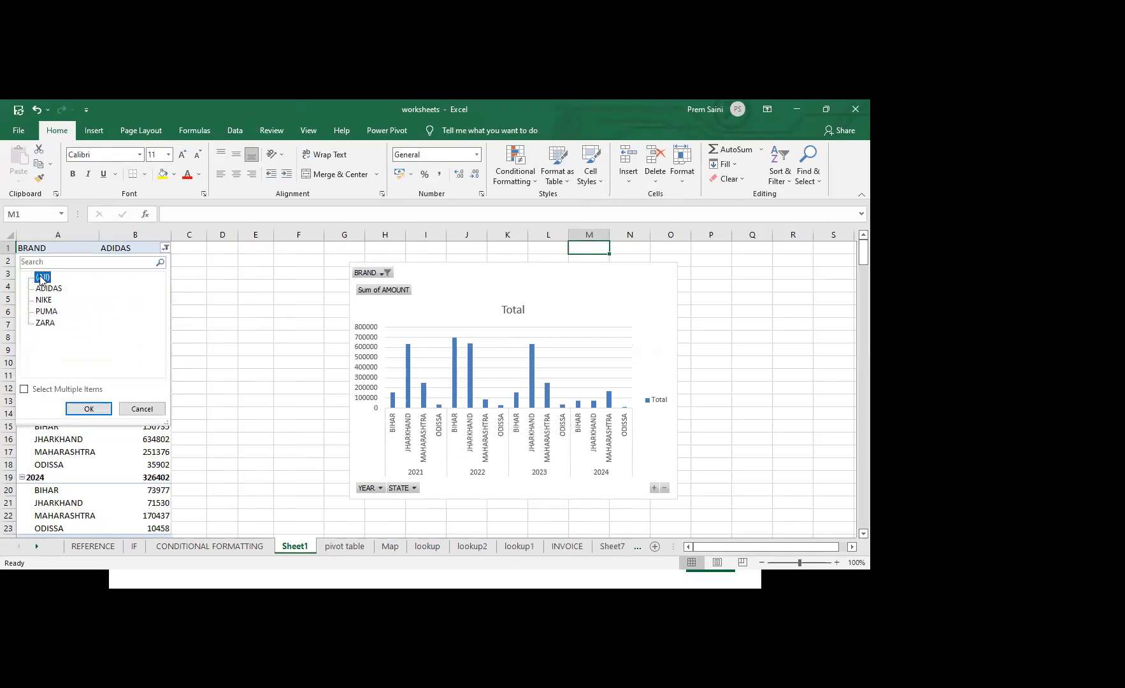
left_click(88, 408)
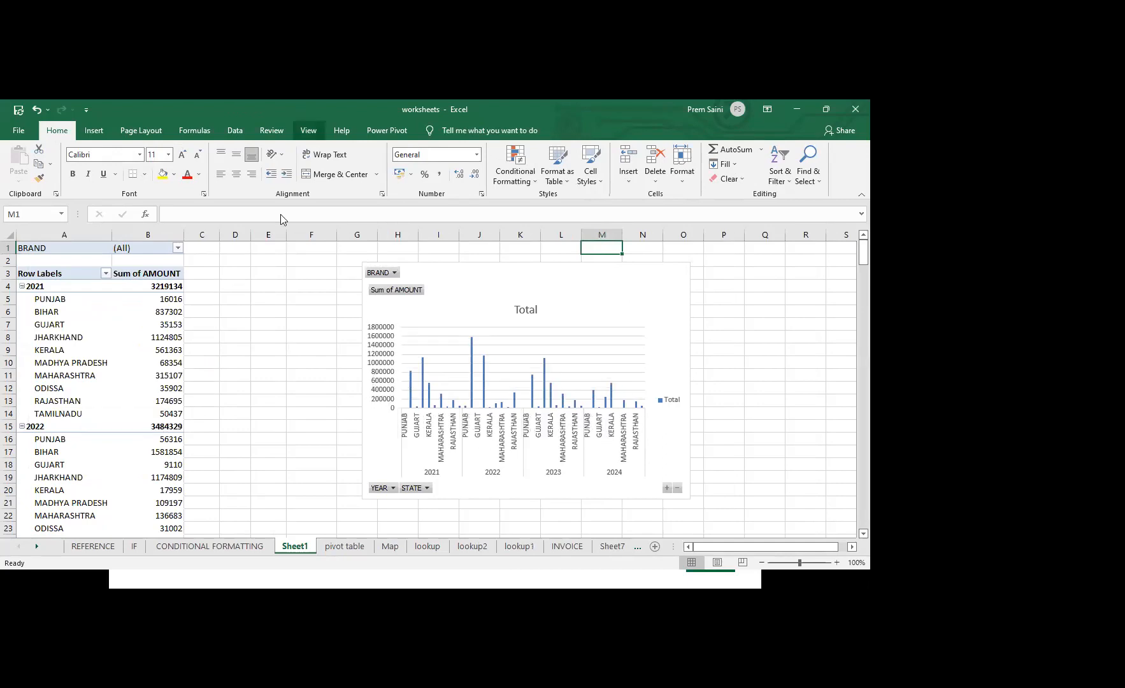
left_click_drag(661, 341, 616, 328)
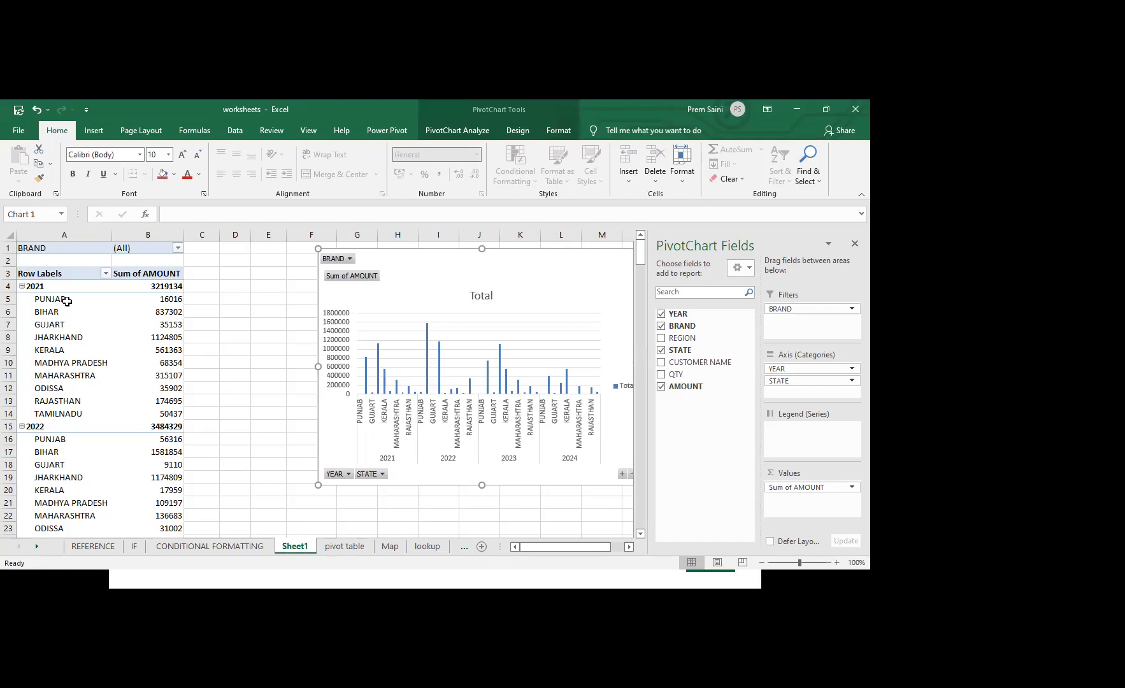
Generate a separate worksheet for each brand with Show Report Filter Pages on the BRAND field
left_click(148, 315)
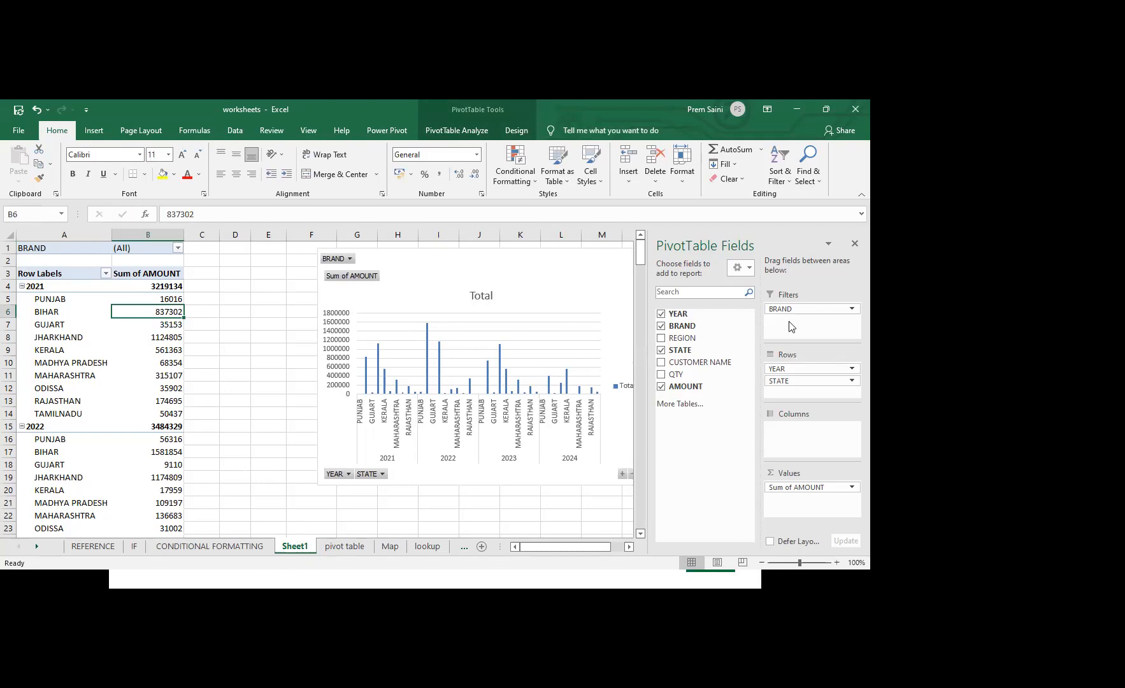
left_click(513, 132)
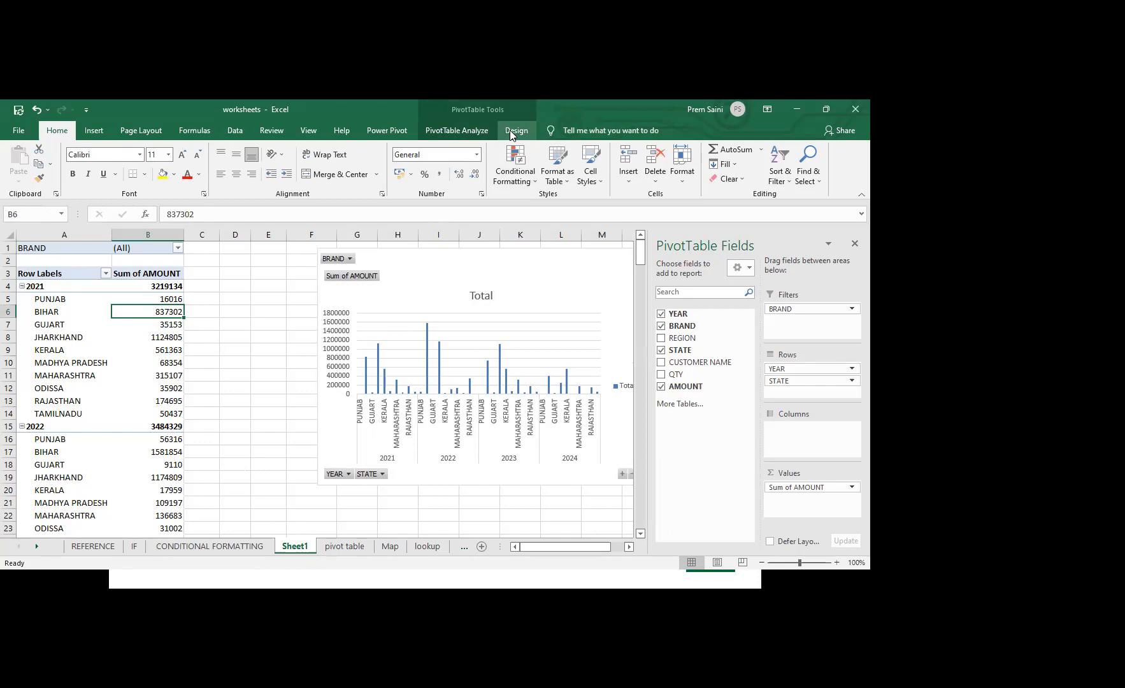
left_click(467, 133)
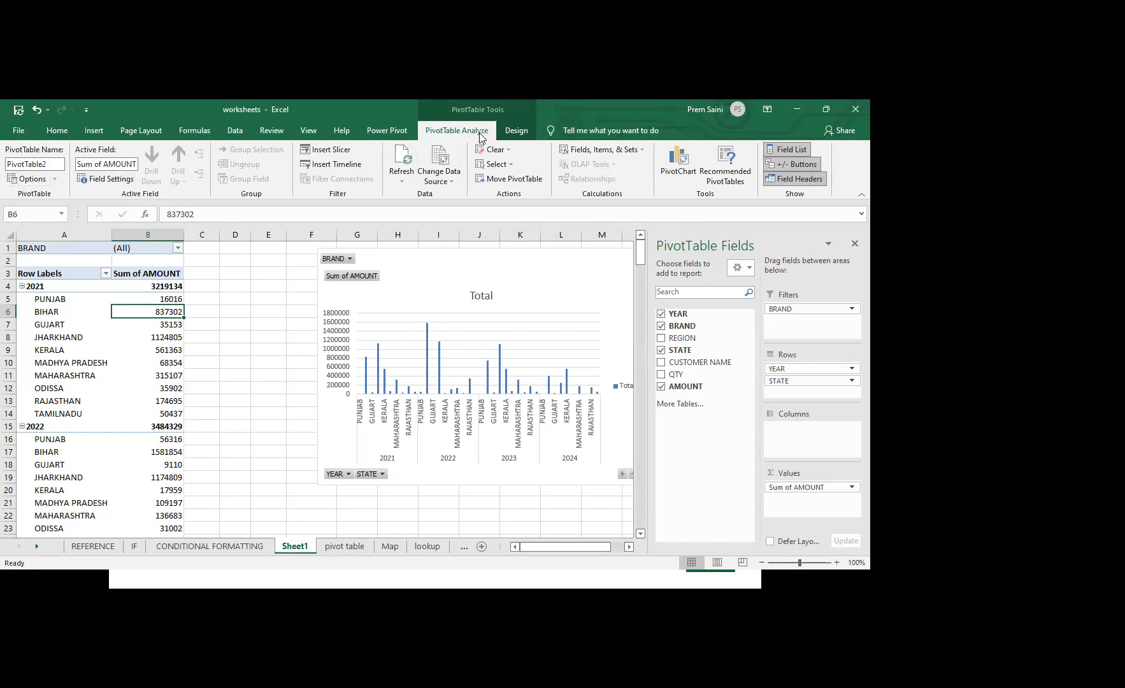
left_click(56, 180)
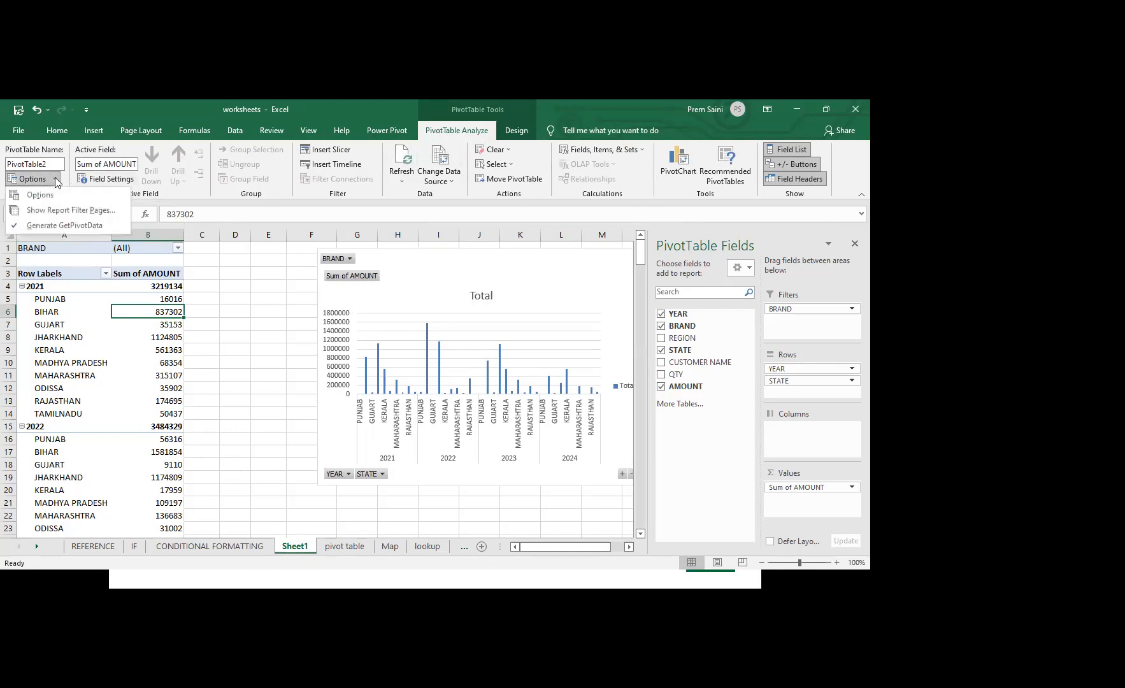
left_click(72, 211)
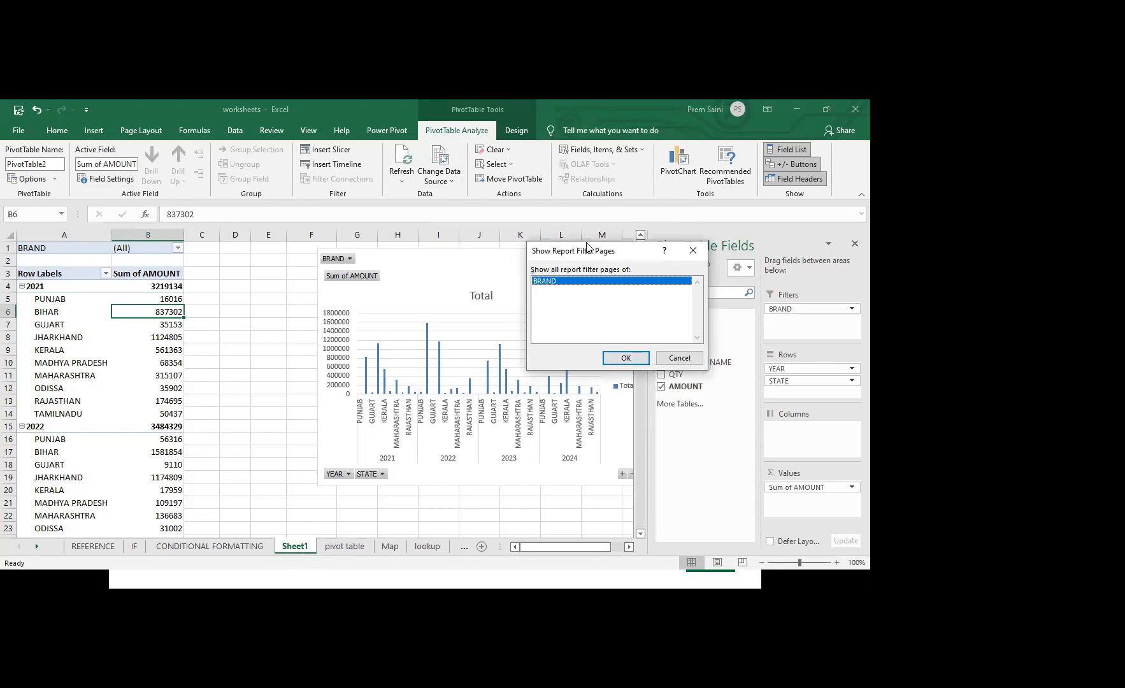
left_click_drag(586, 248, 647, 171)
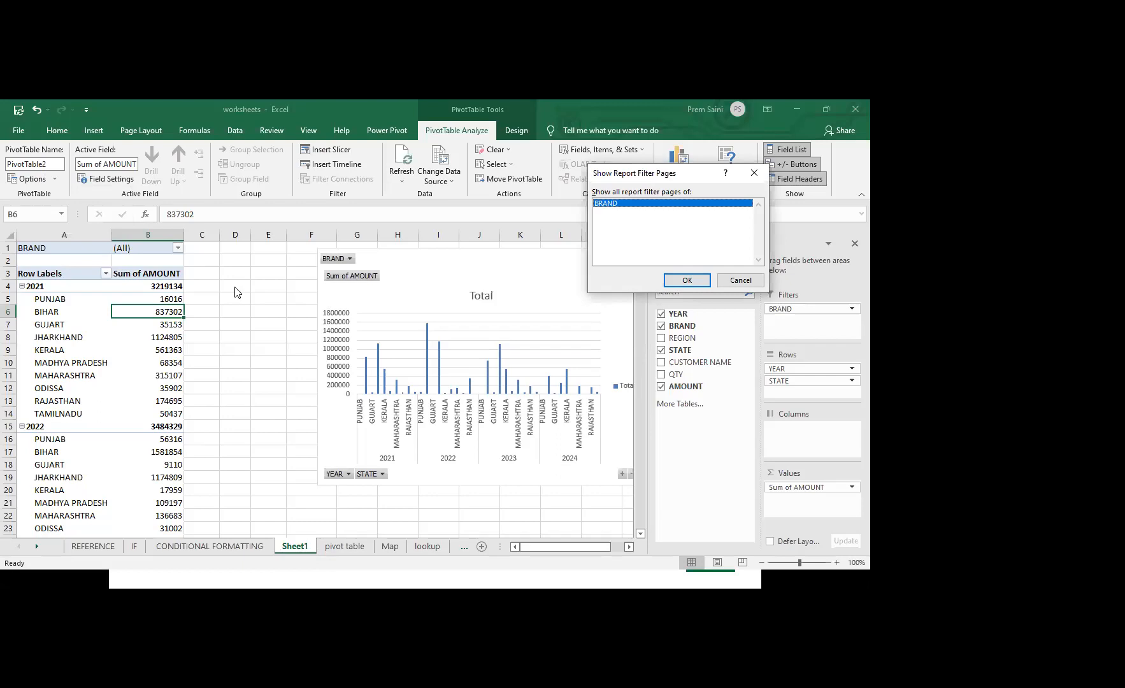
left_click(688, 281)
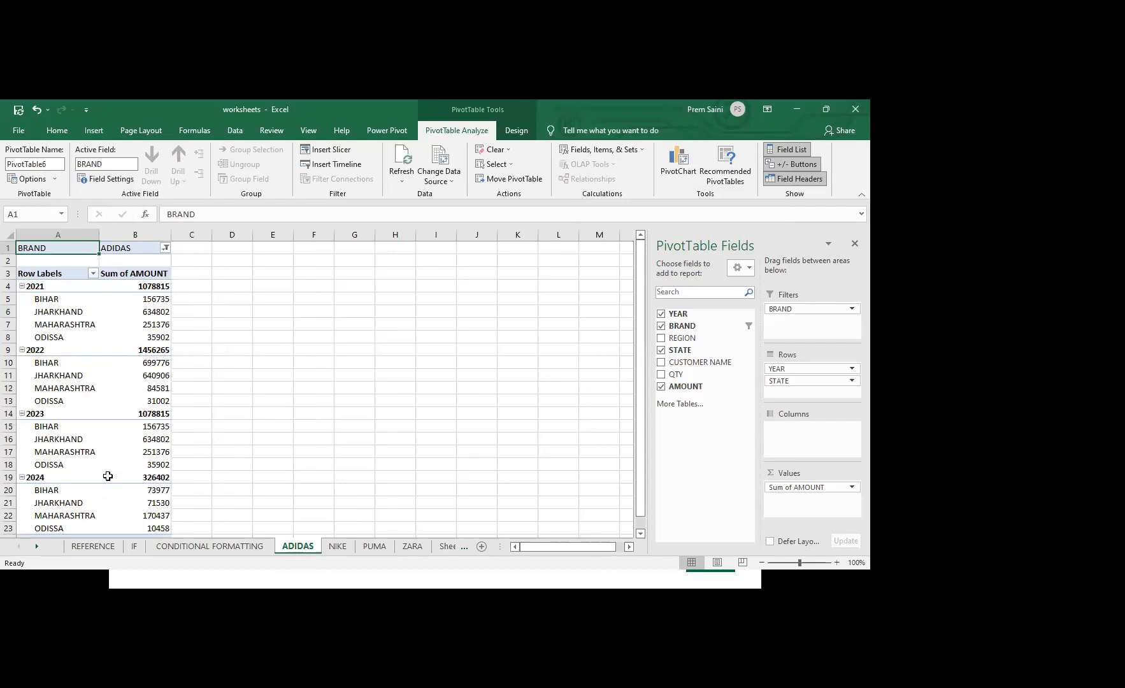
Review the NIKE, PUMA and ZARA report sheets, then return to the pivot table source sheet and deselect its data
left_click(338, 548)
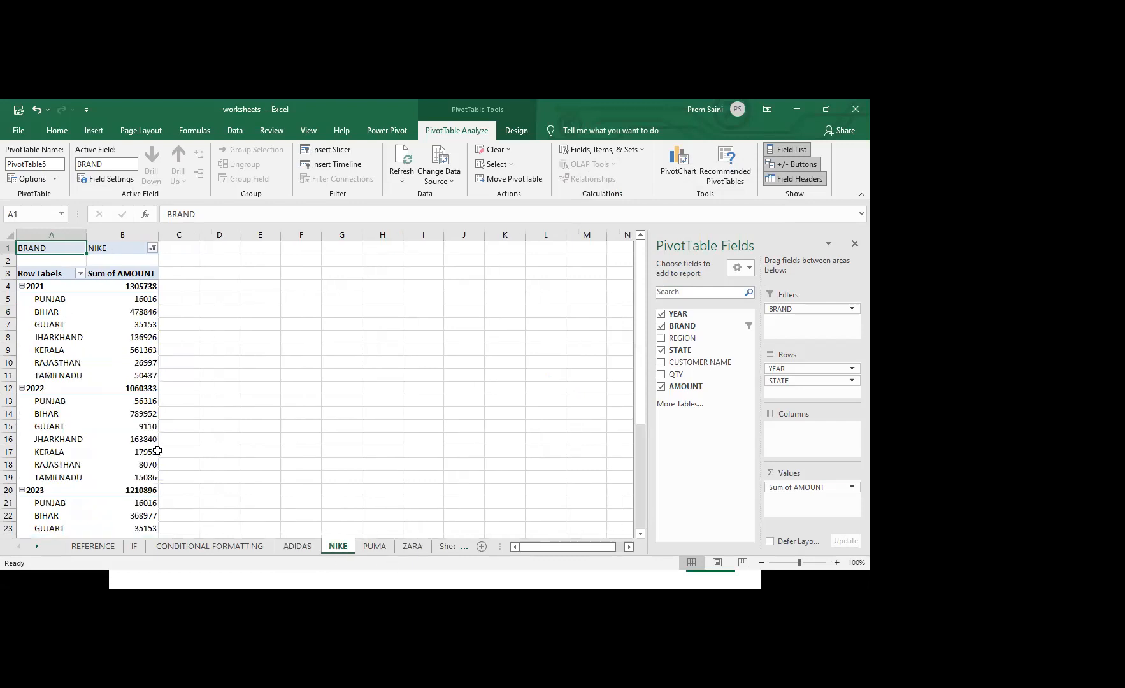
left_click(376, 548)
left_click(414, 548)
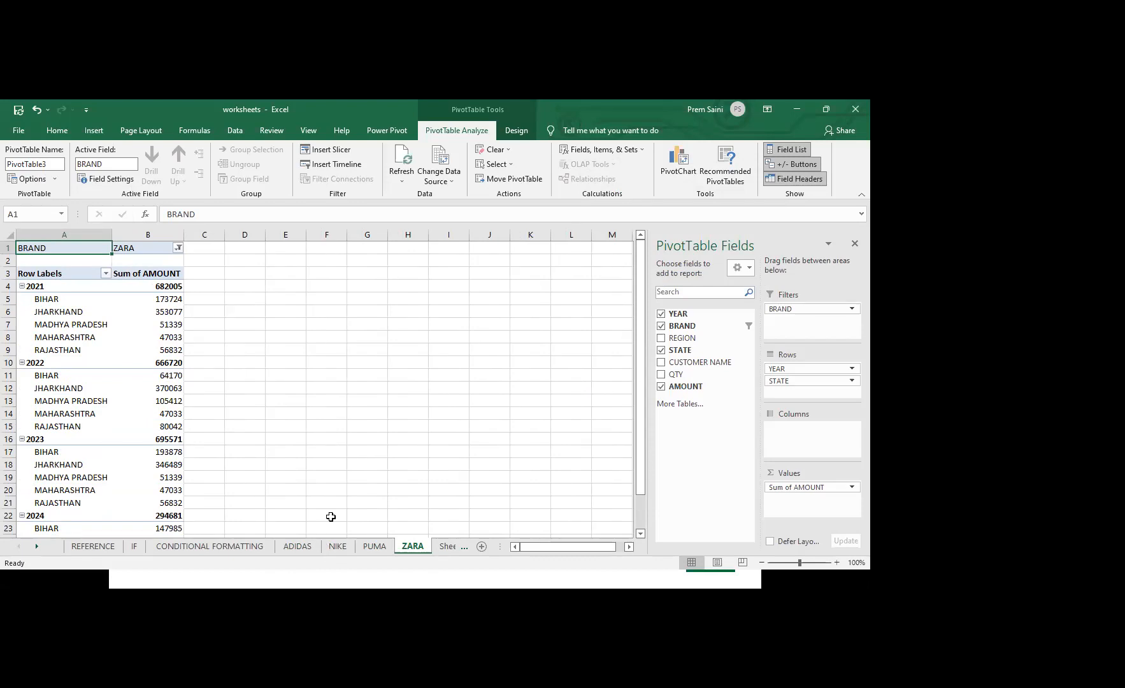
left_click(450, 548)
left_click(448, 549)
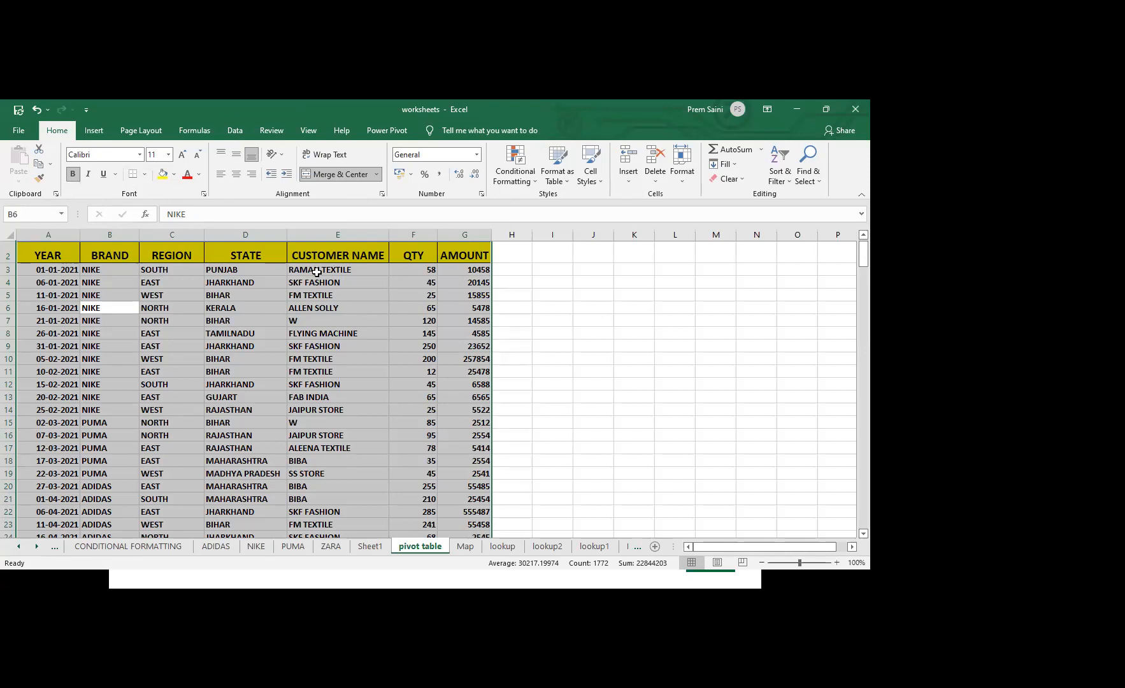
left_click(583, 286)
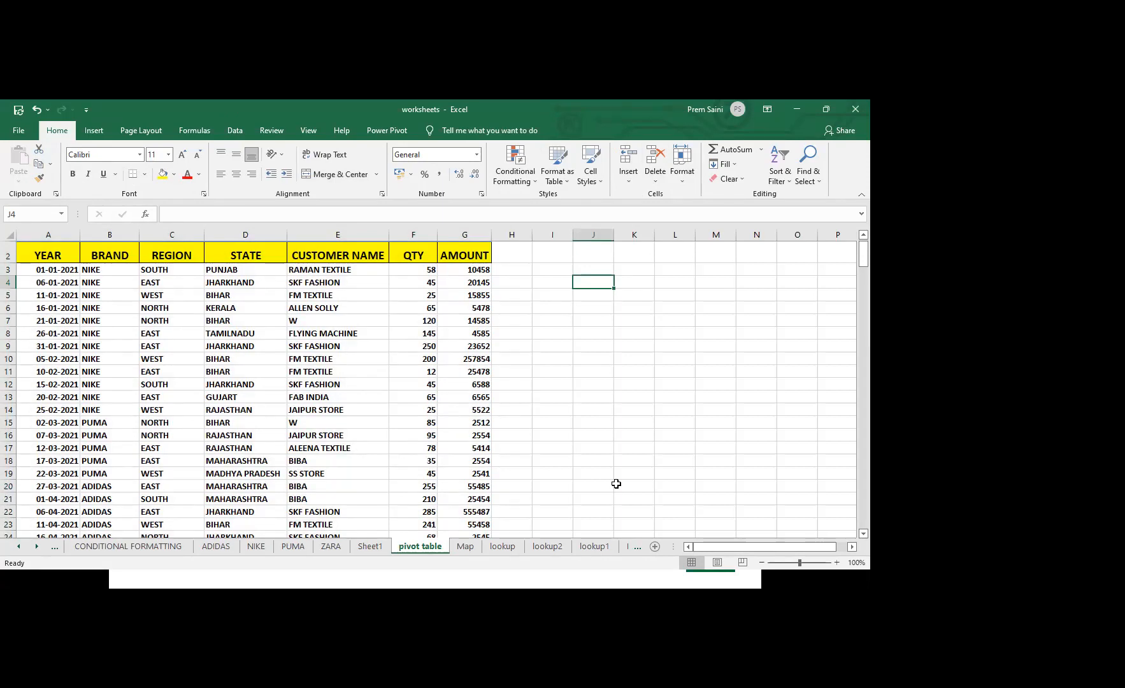
Open the Map sheet and examine the state-wise Covid-19 cases and deaths data, returning to cell A1
left_click(466, 547)
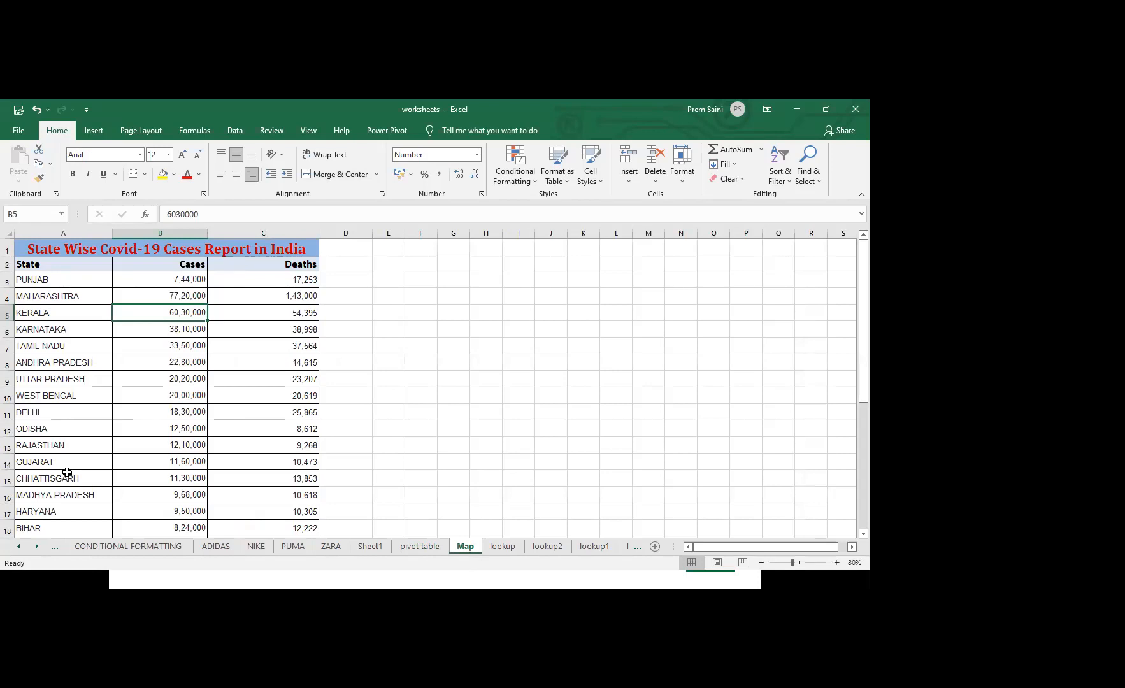
left_click(135, 423)
key("Down")
key("Down")
key("Down")
key("Down")
key("Down")
key("Down")
key("Down")
key("Down")
key("Down")
key("Down")
key("Down")
key("Down")
key("Down")
key("Down")
key("Down")
key("Down")
key("Down")
key("Down")
key("Down")
key("Down")
key("Up")
key("Up")
key("Up")
key("Up")
key("Up")
key("Up")
key("Up")
key("Up")
key("Up")
key("ctrl+Home")
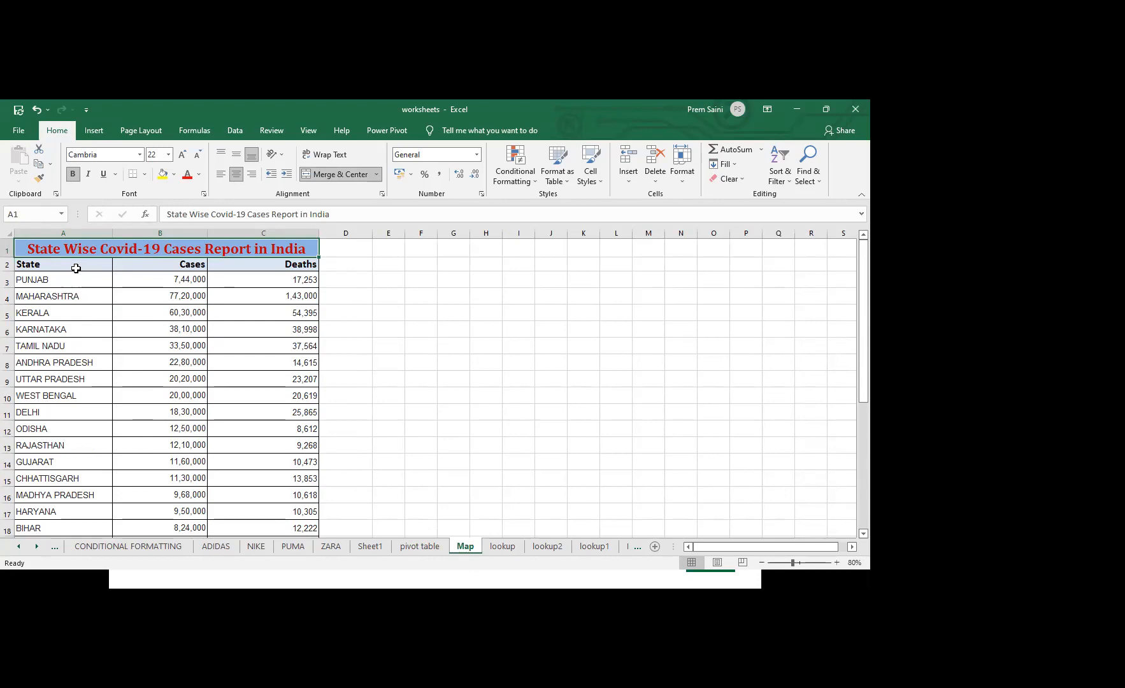
Insert a filled map chart from the state names and case figures in A3:B25 of the Map sheet
left_click_drag(78, 265, 162, 304)
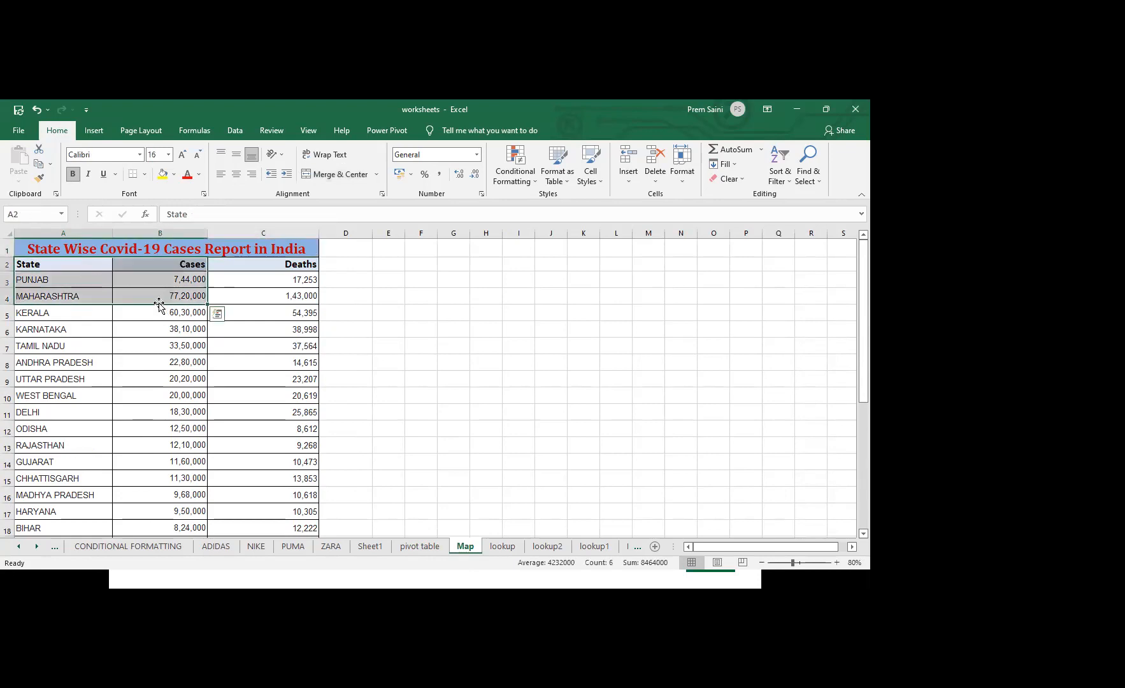
left_click_drag(72, 279, 274, 364)
left_click_drag(180, 378, 162, 390)
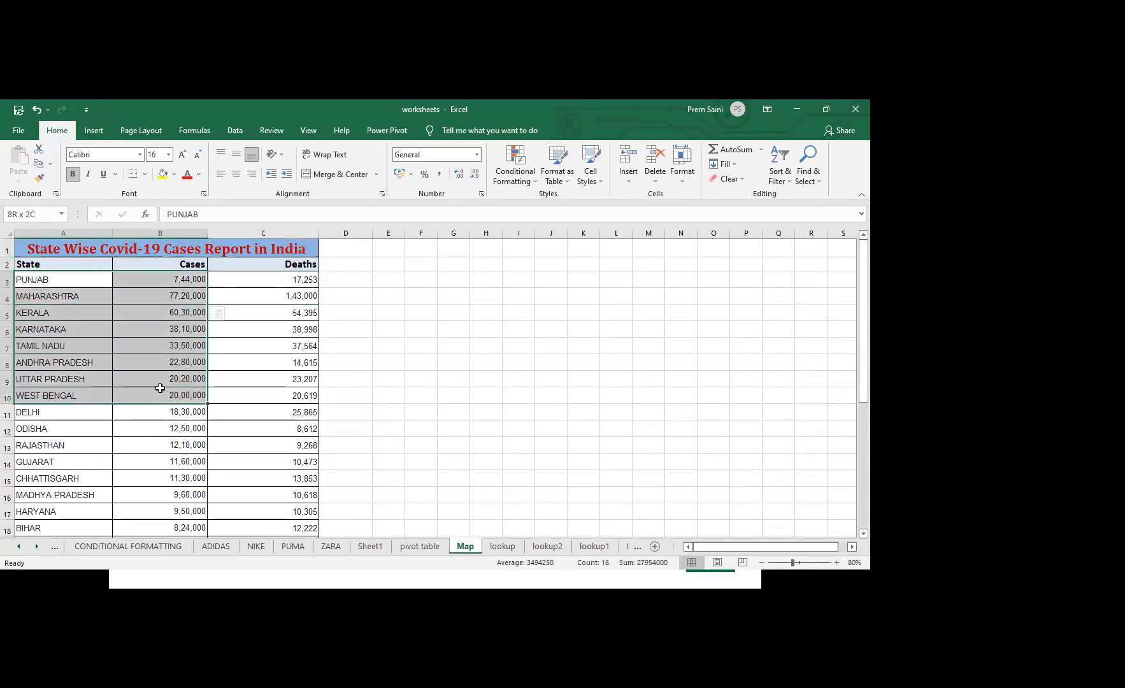
left_click_drag(83, 280, 180, 528)
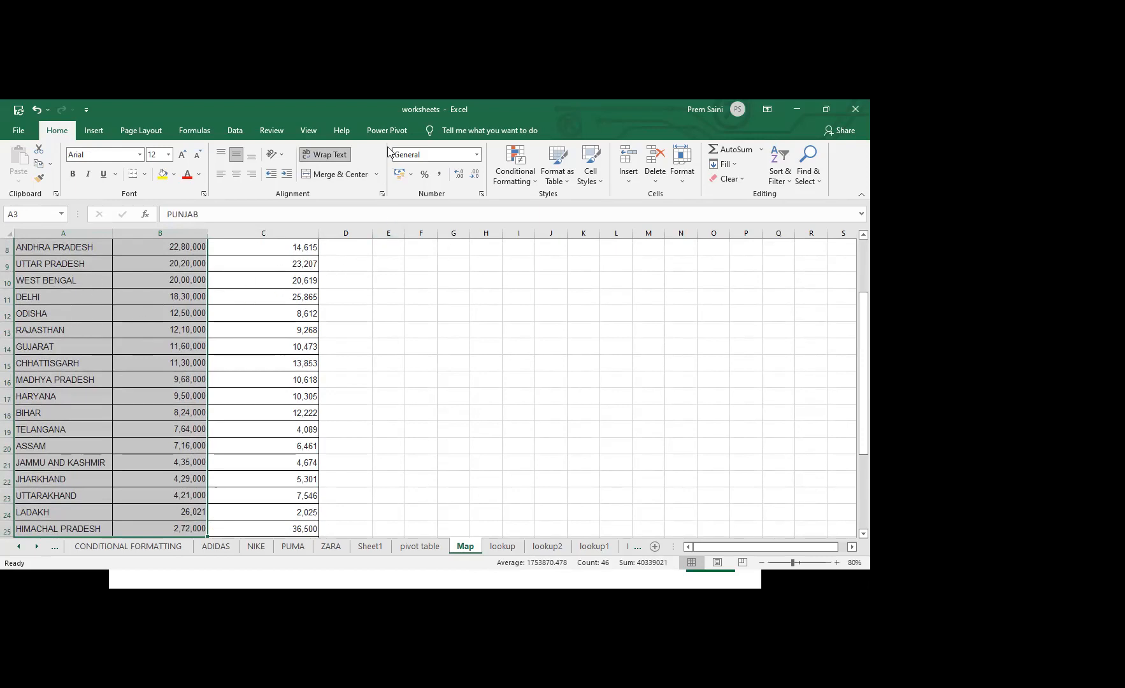
left_click(96, 131)
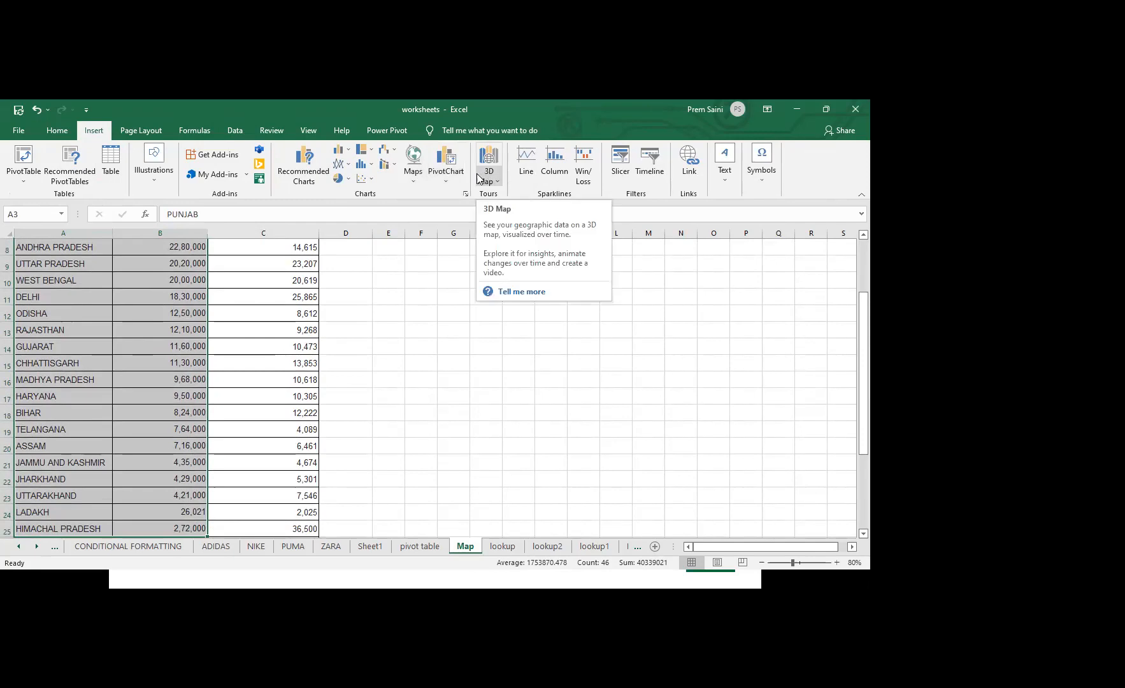
left_click(413, 168)
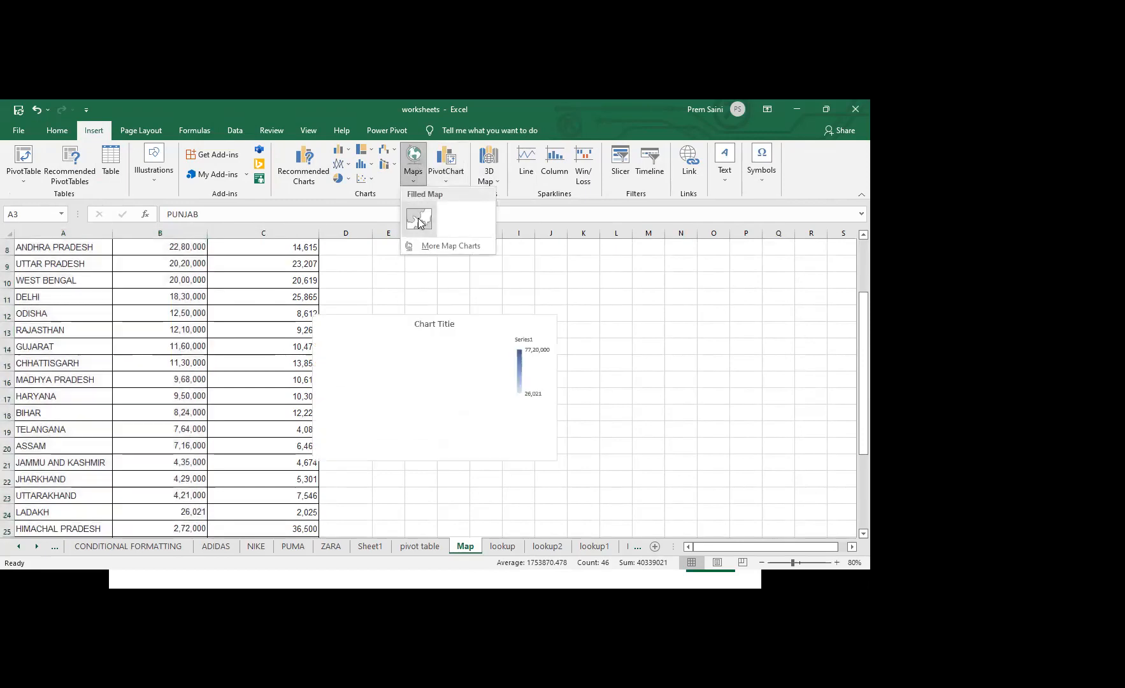
left_click(419, 219)
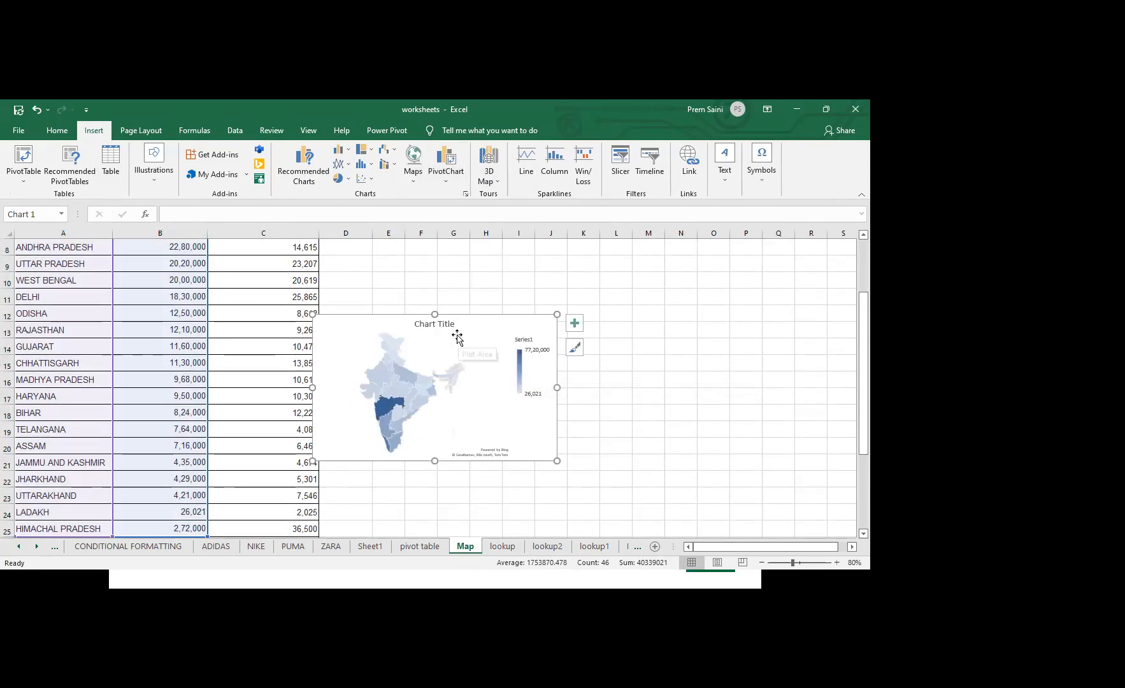
Move the map chart beside the Covid-19 table and enlarge it to span about columns D to N and rows 1 to 26
left_click_drag(478, 329, 511, 263)
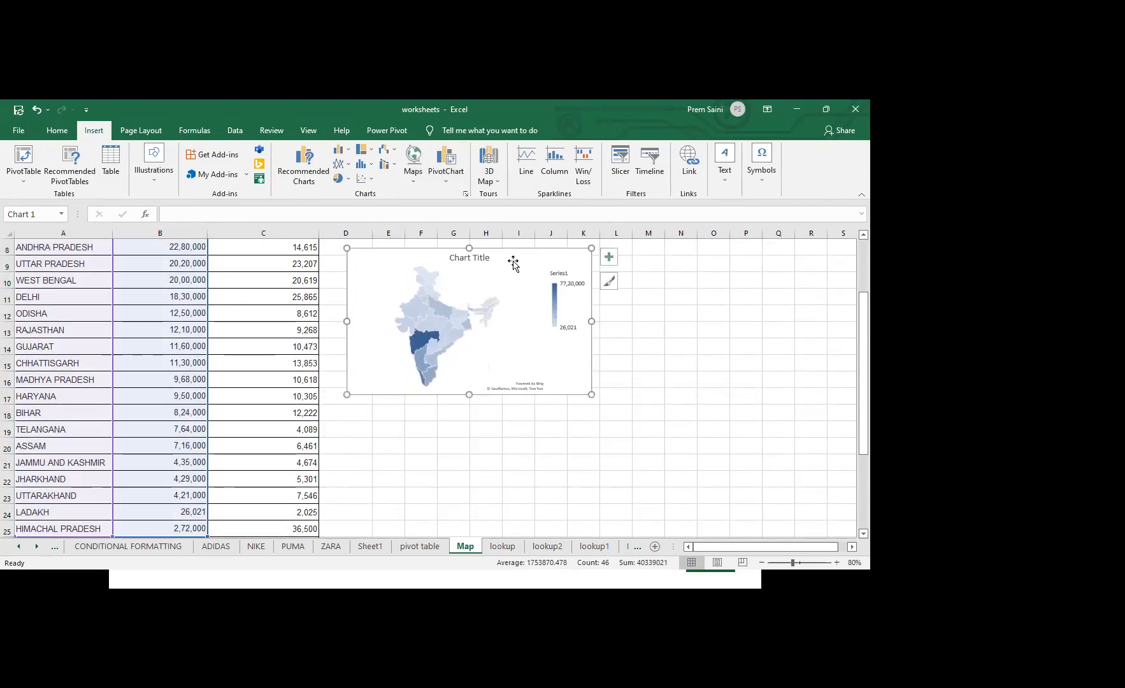
left_click_drag(592, 394, 692, 355)
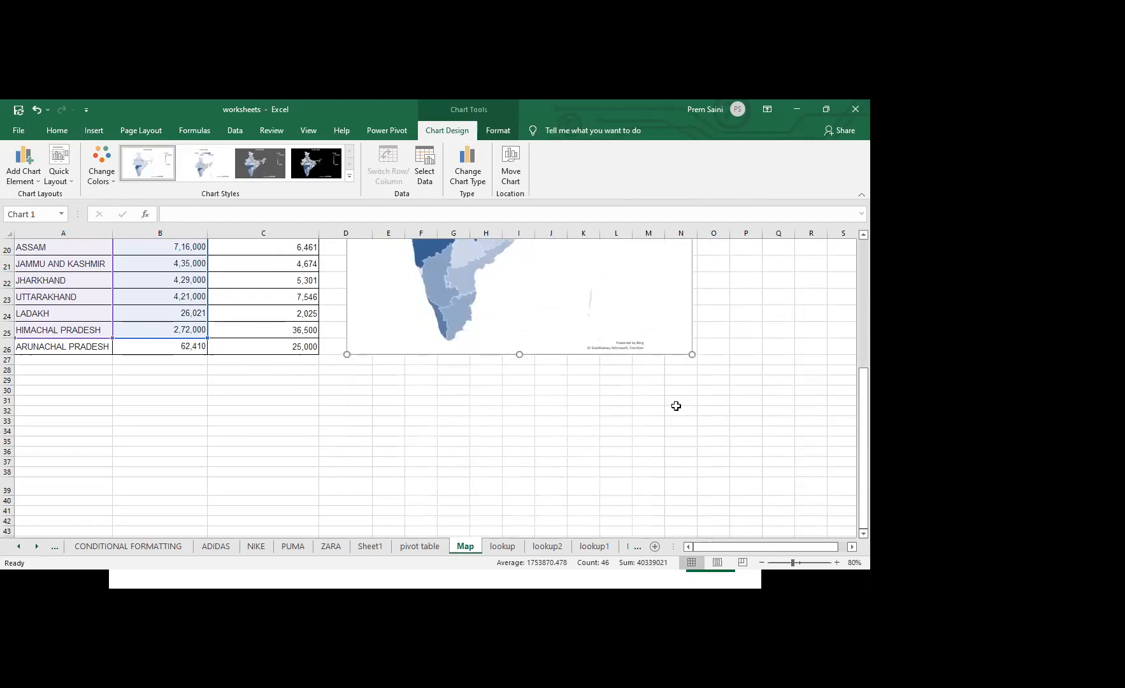
left_click(380, 401)
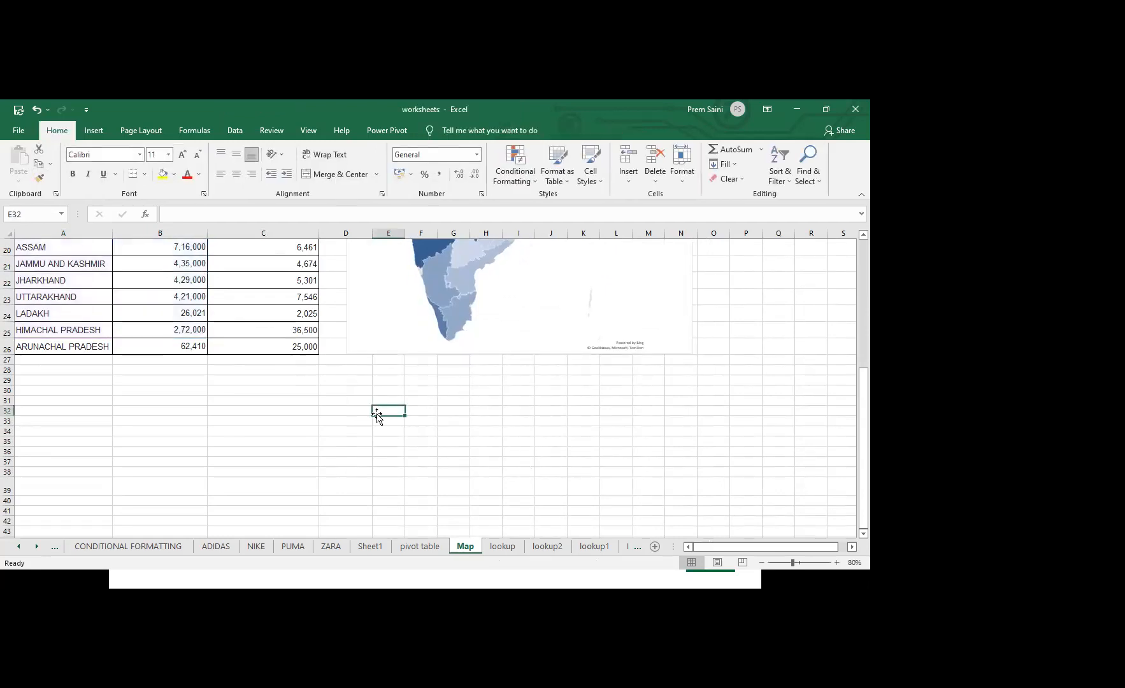
key("Up")
key("Up")
key("Up")
key("Up")
key("Up")
key("Up")
key("Up")
key("Up")
key("Up")
key("Up")
key("Up")
key("Up")
key("Up")
key("Up")
key("Up")
key("Up")
key("Up")
key("Up")
key("Up")
key("Up")
key("Down")
key("Down")
left_click(577, 426)
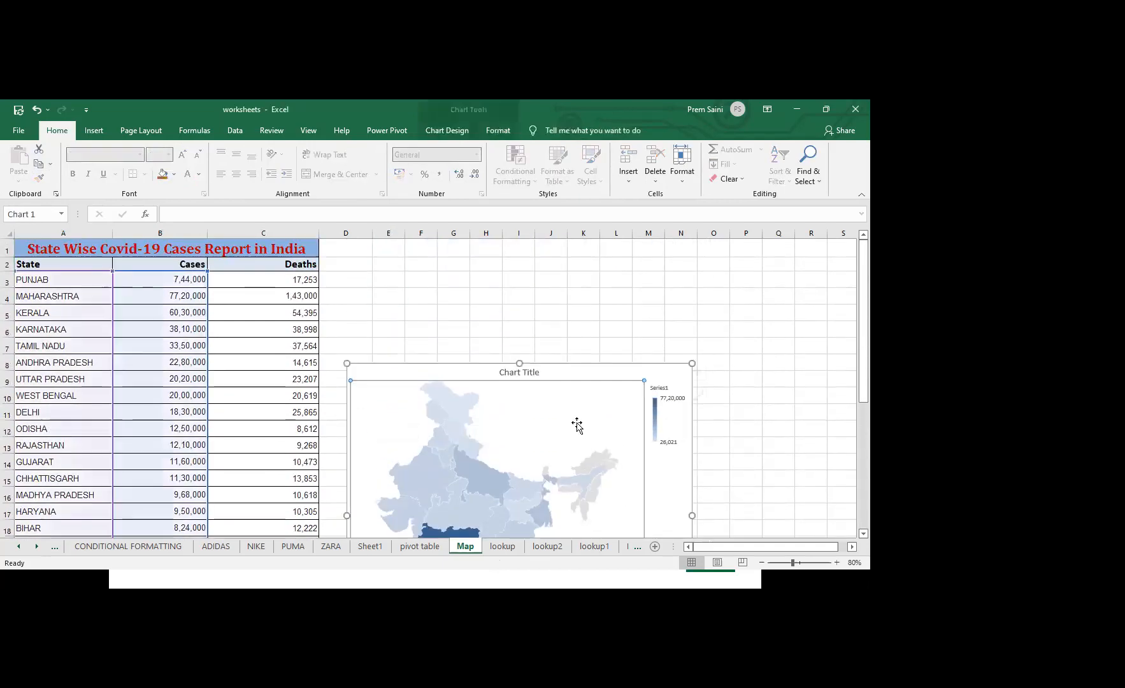
left_click_drag(520, 362, 514, 248)
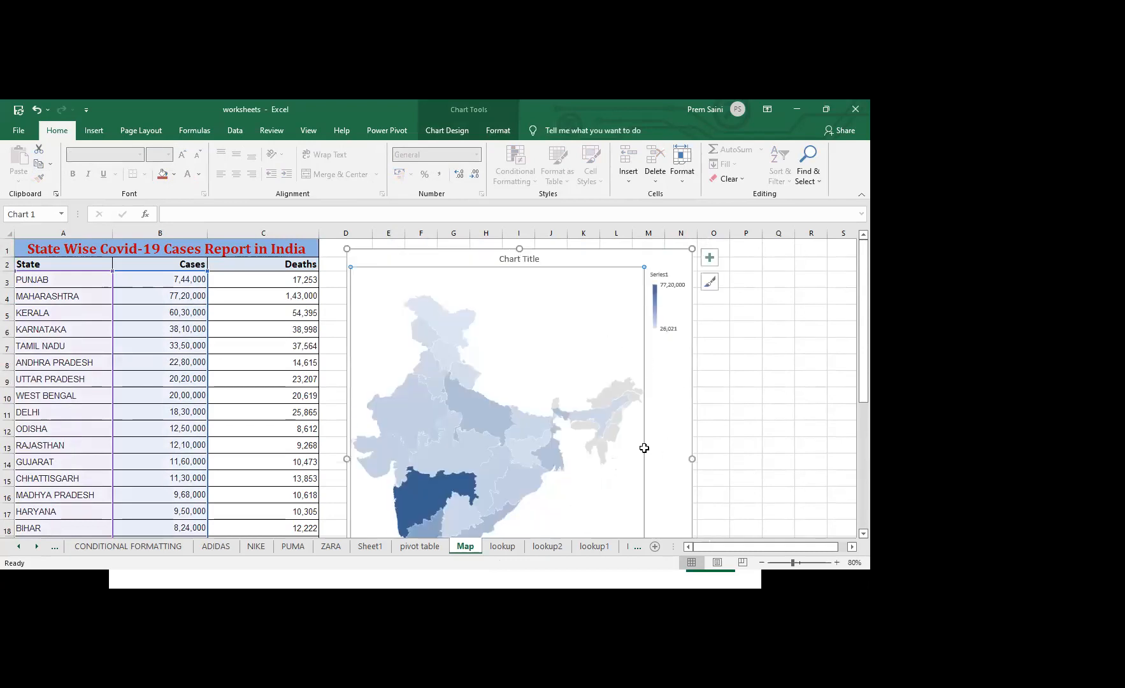
left_click(703, 446)
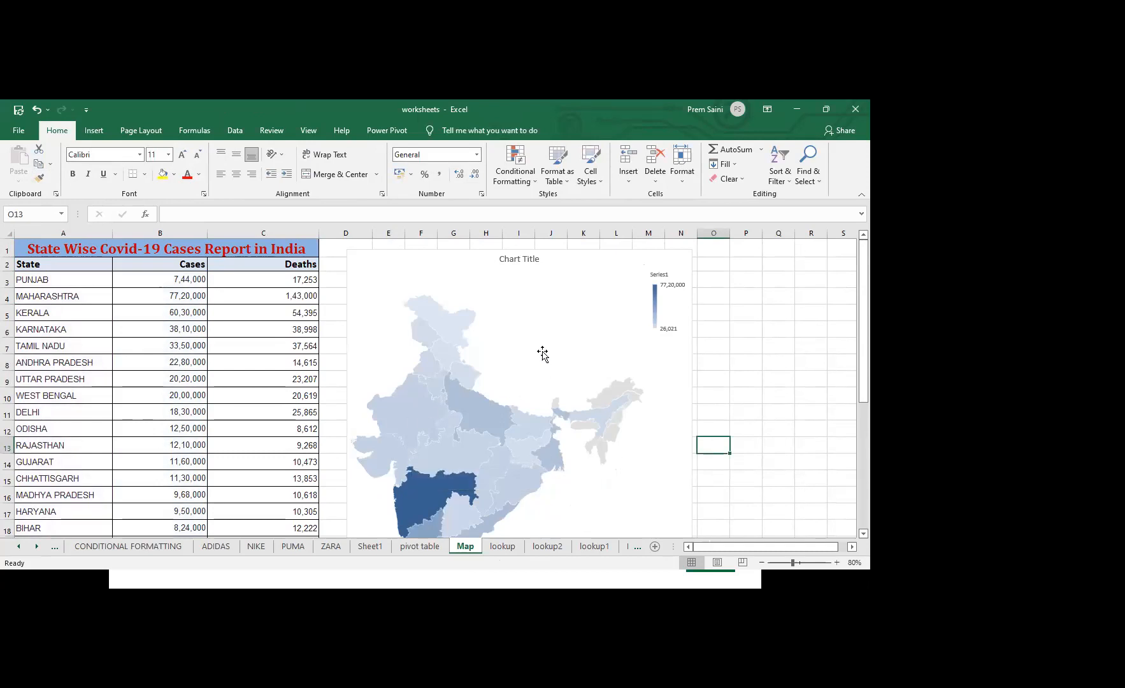
Apply the quick layout that labels each state with its case value, and switch the map chart to the dark Style 3
left_click(618, 304)
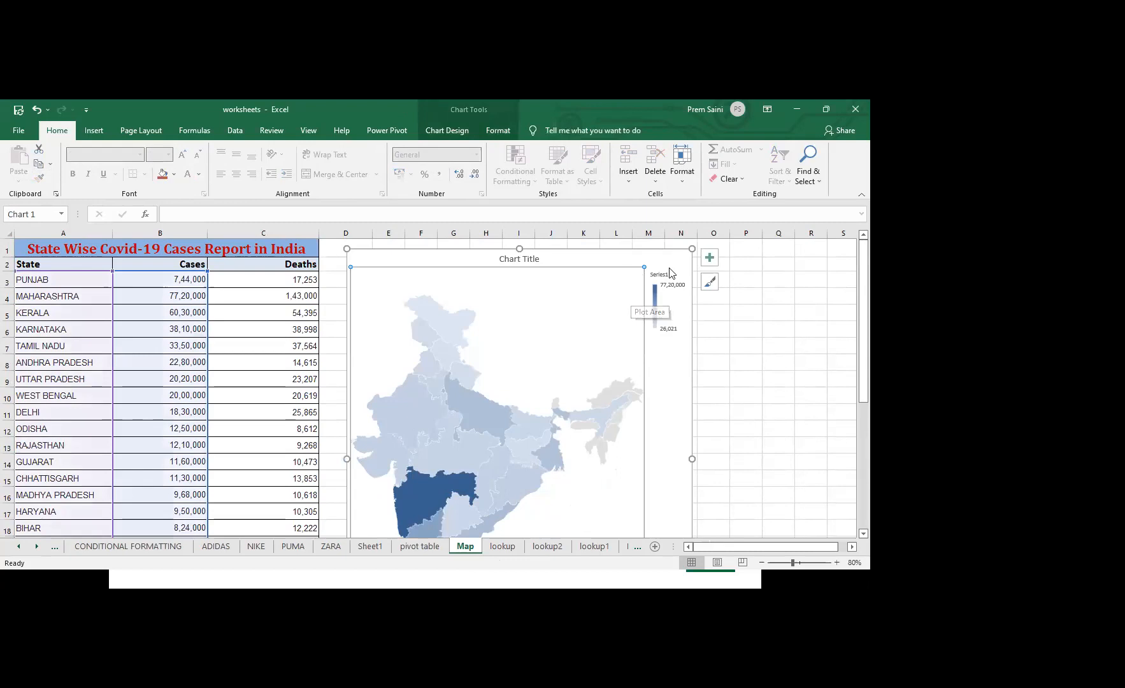
left_click(462, 132)
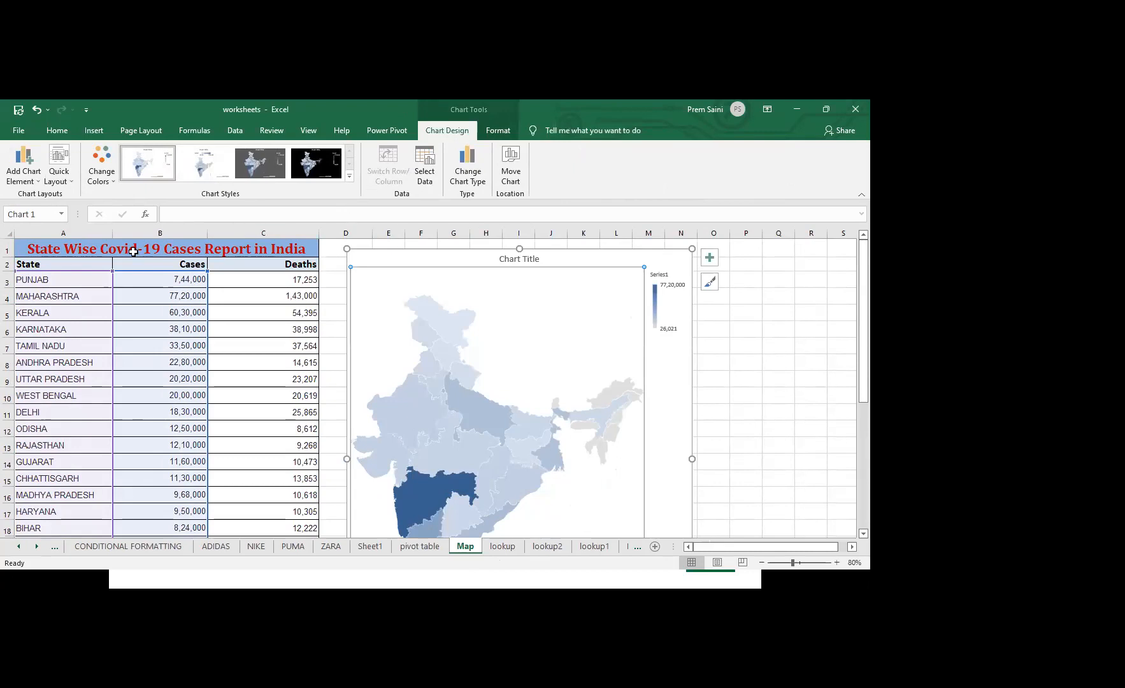
left_click(67, 180)
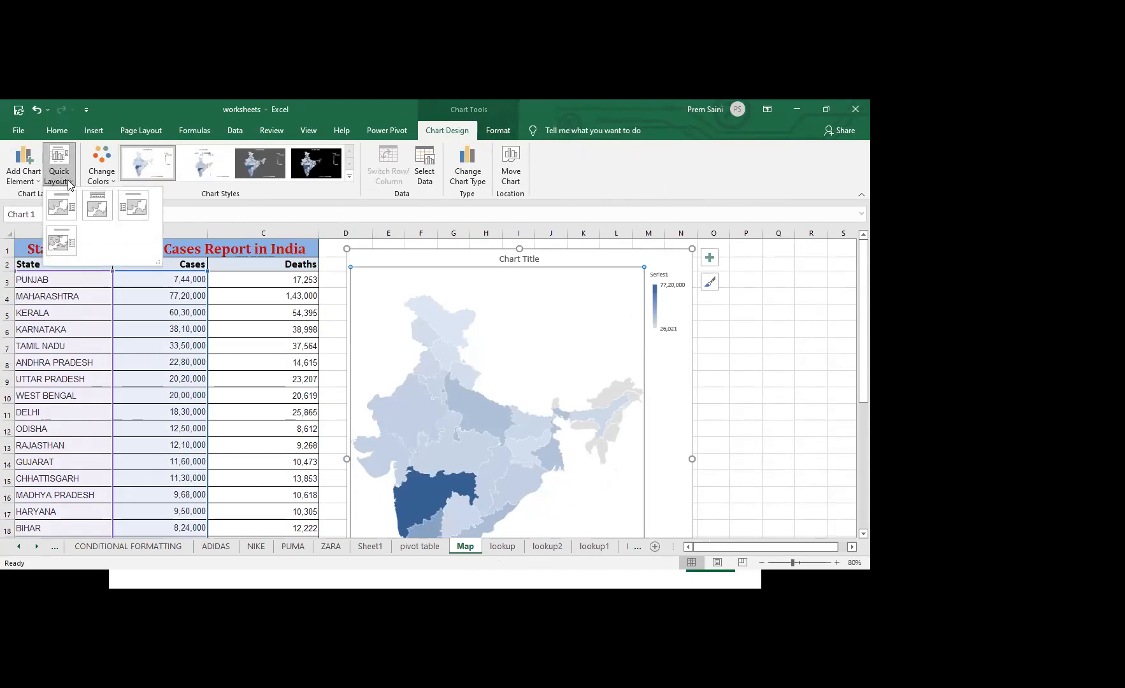
left_click(63, 242)
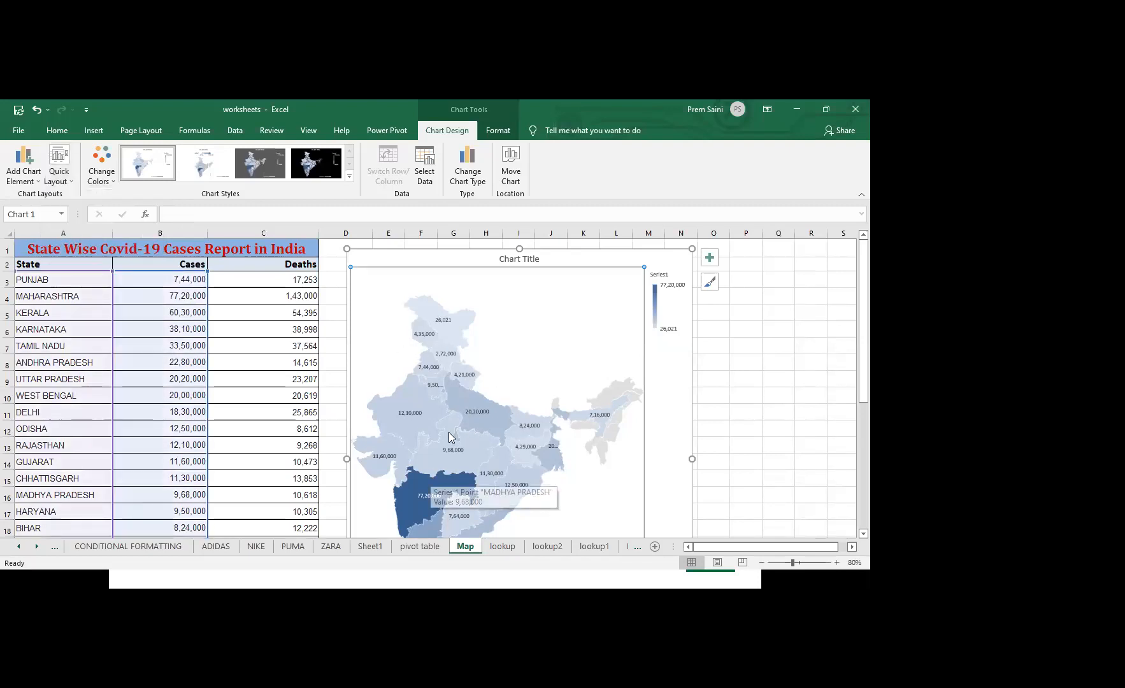
mouse_move(463, 460)
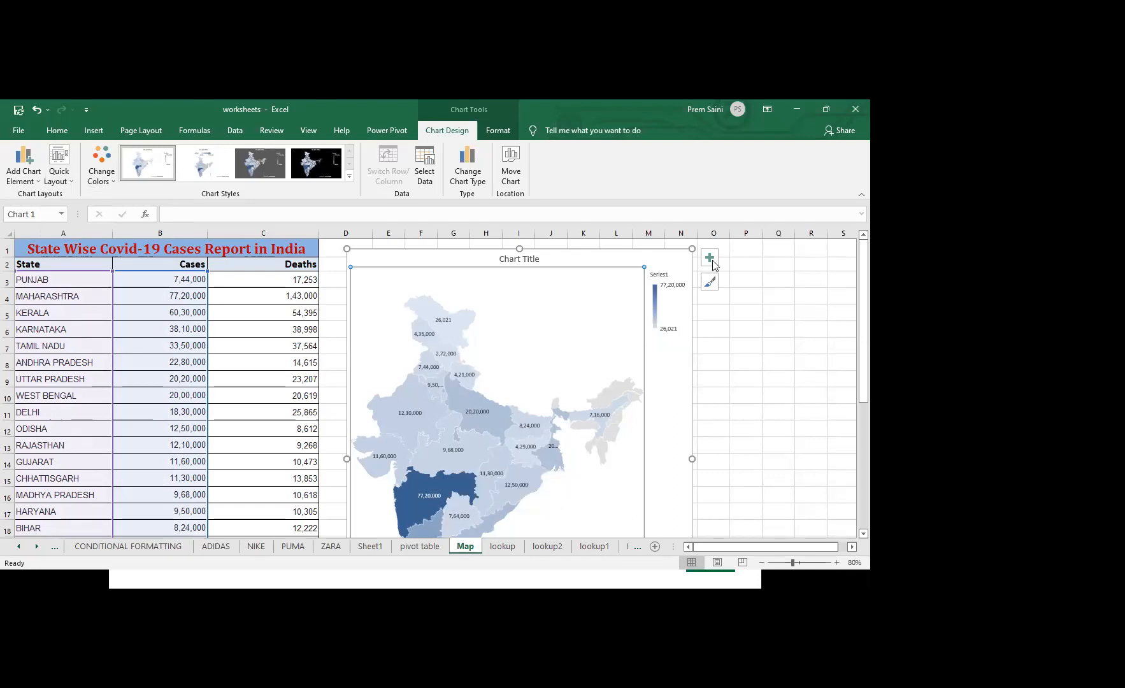
left_click(711, 284)
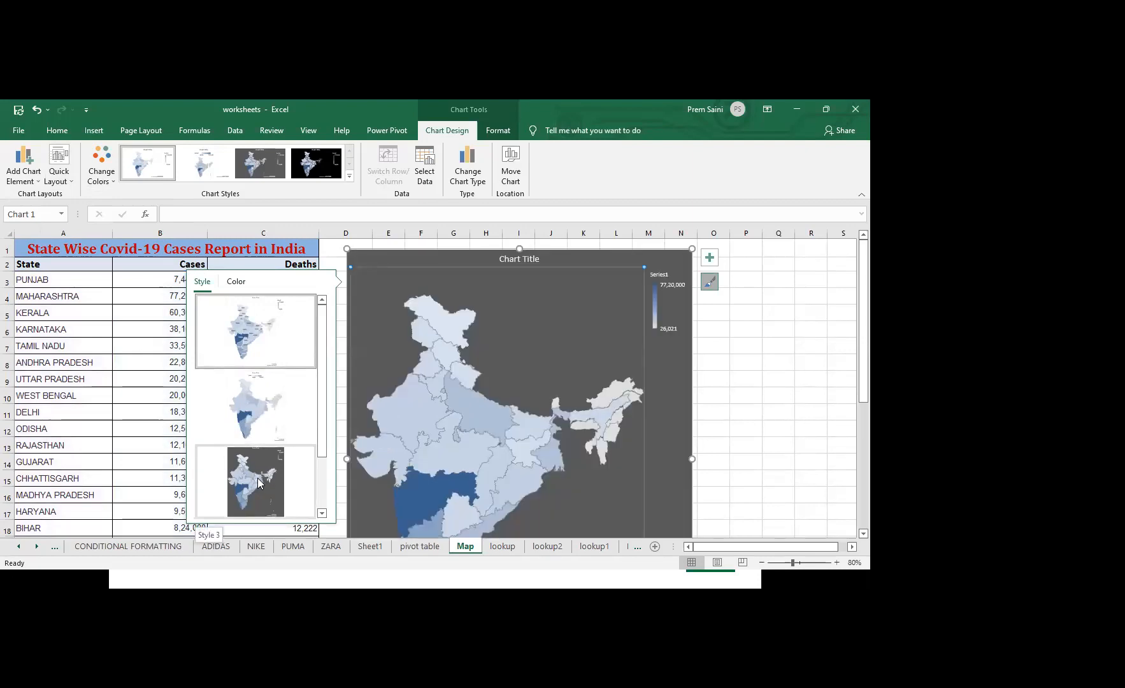
left_click(257, 479)
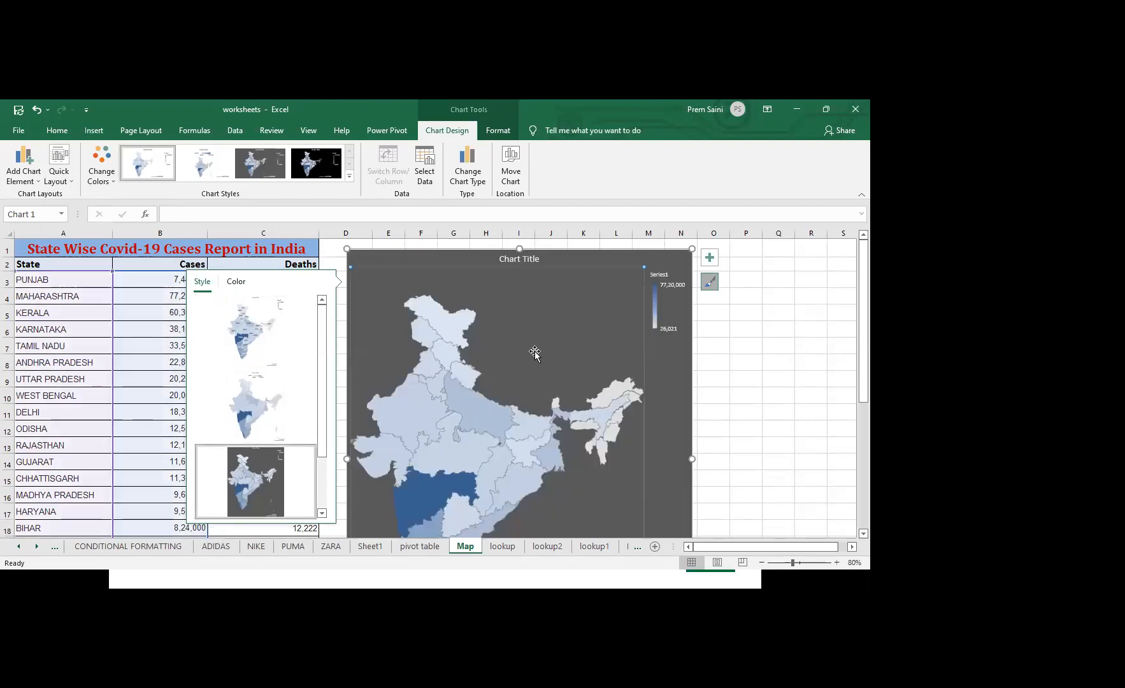
Examine the fill and border formatting options for the map's chart area and plot area, and close the formatting options without changes
right_click(663, 368)
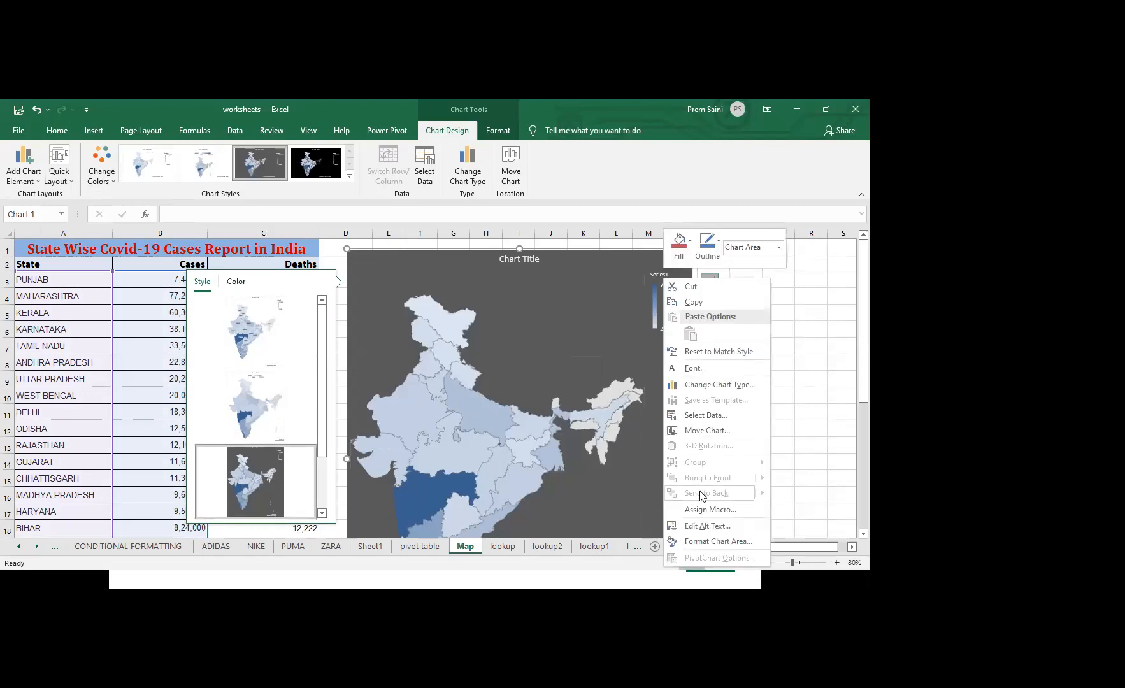
left_click(725, 543)
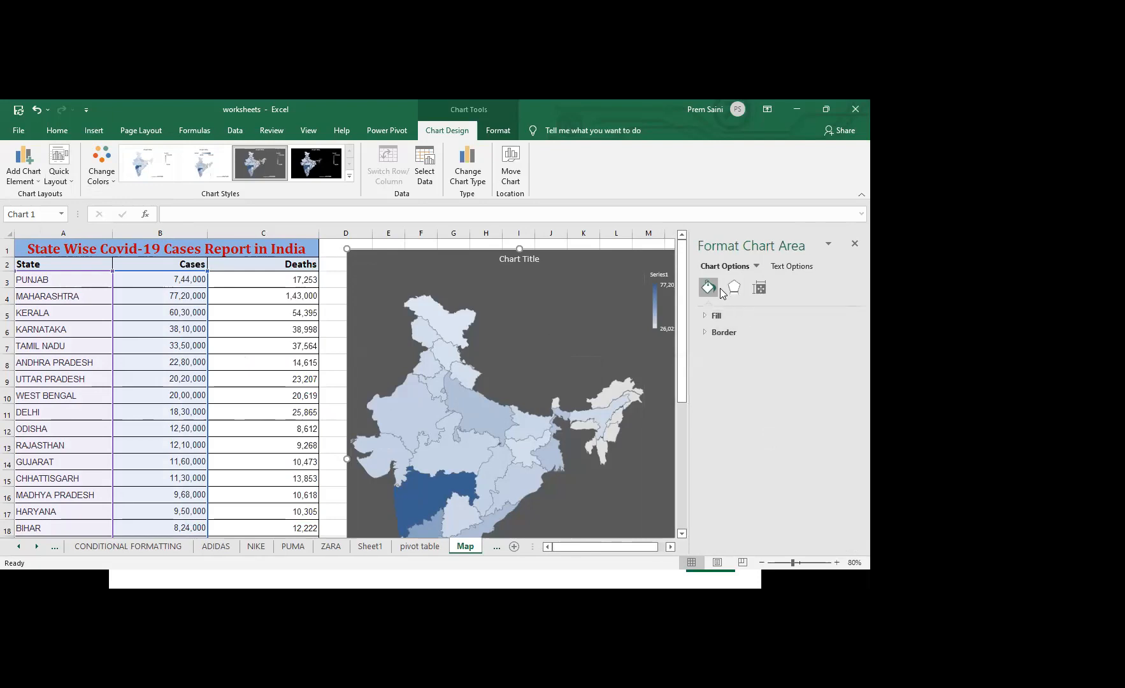
left_click(706, 315)
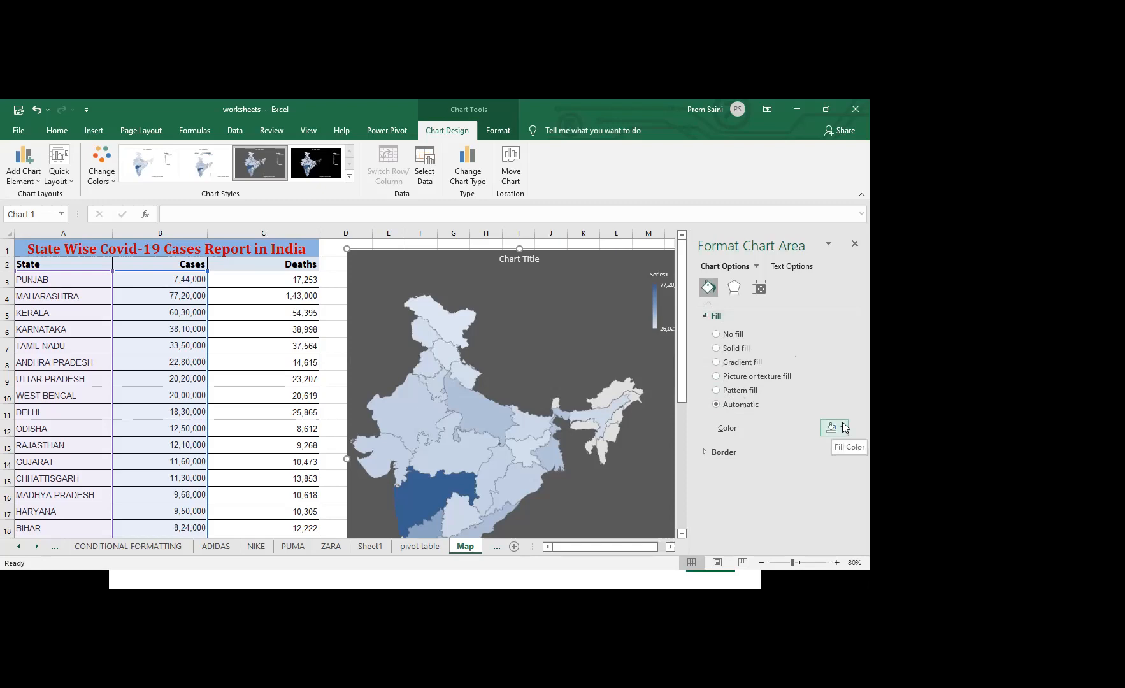
left_click(703, 453)
left_click(703, 453)
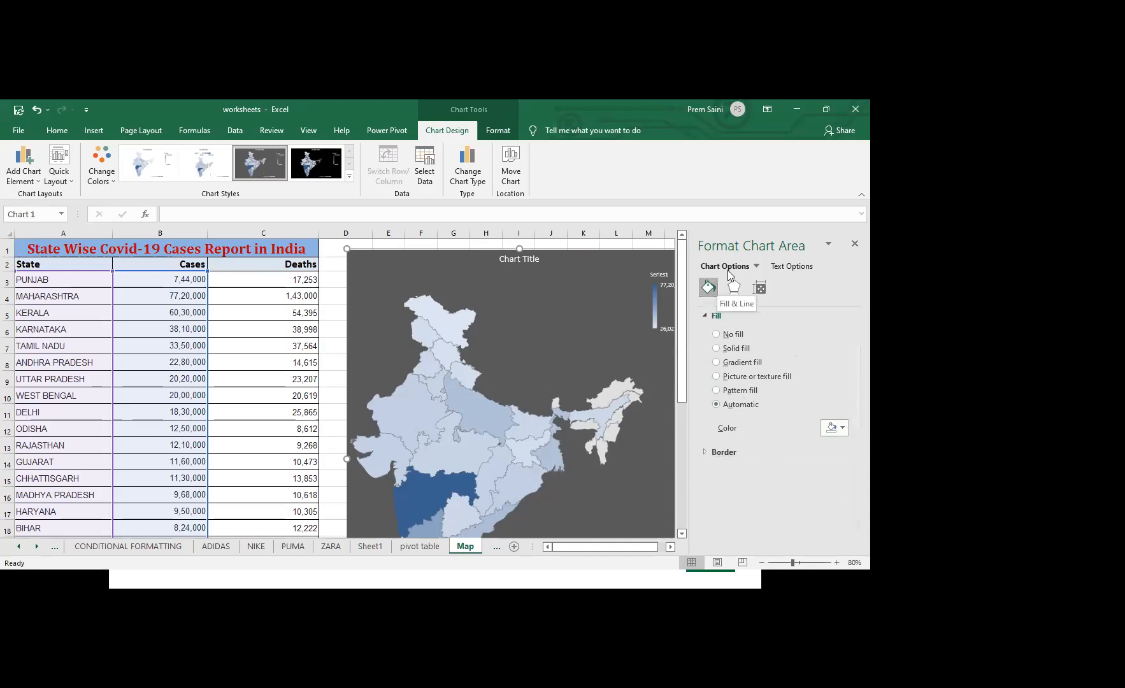
right_click(595, 352)
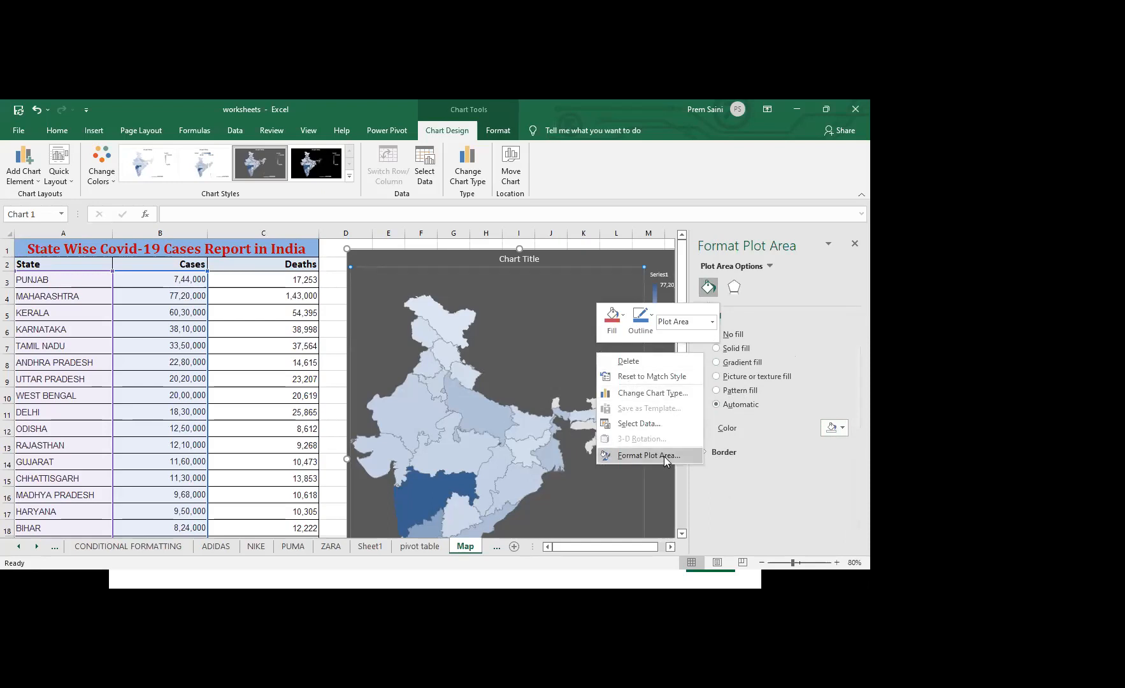
left_click(620, 330)
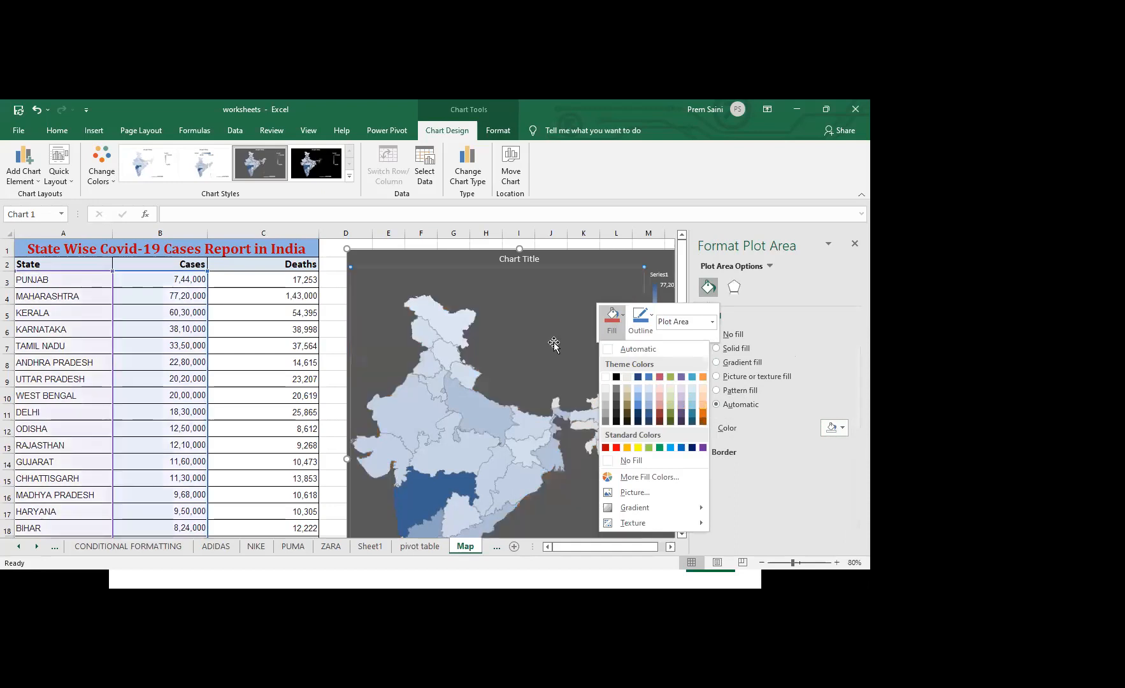
left_click(657, 263)
left_click(855, 244)
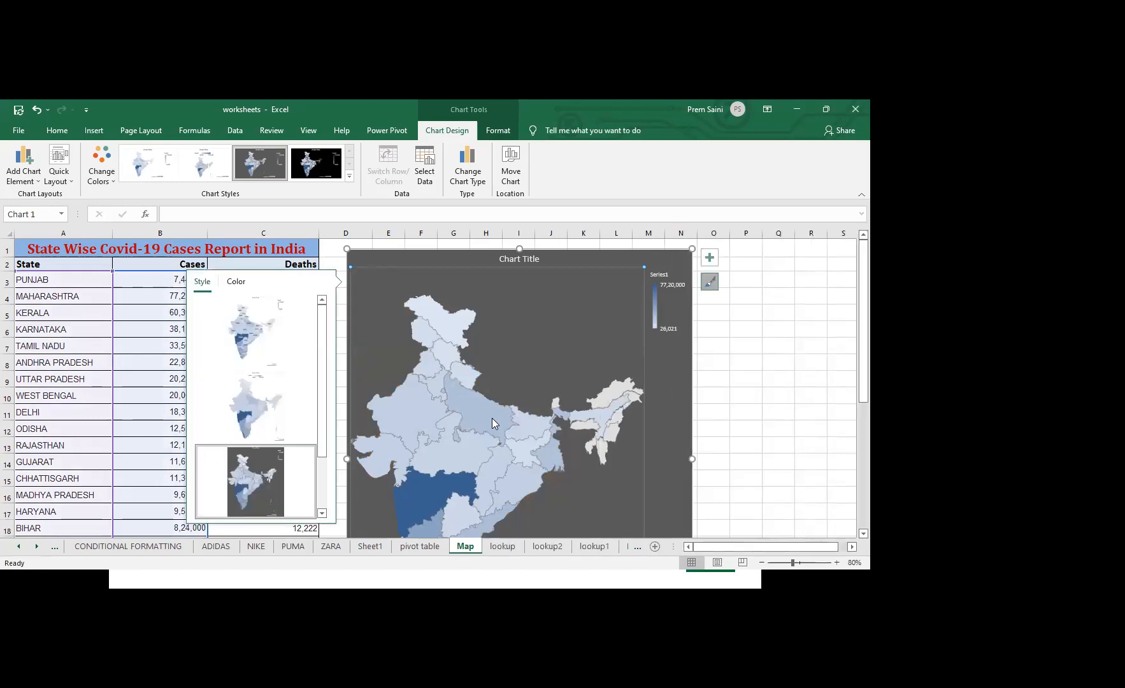
Open the data point formatting for Madhya Pradesh and set the map labels to Show all
left_click(463, 448)
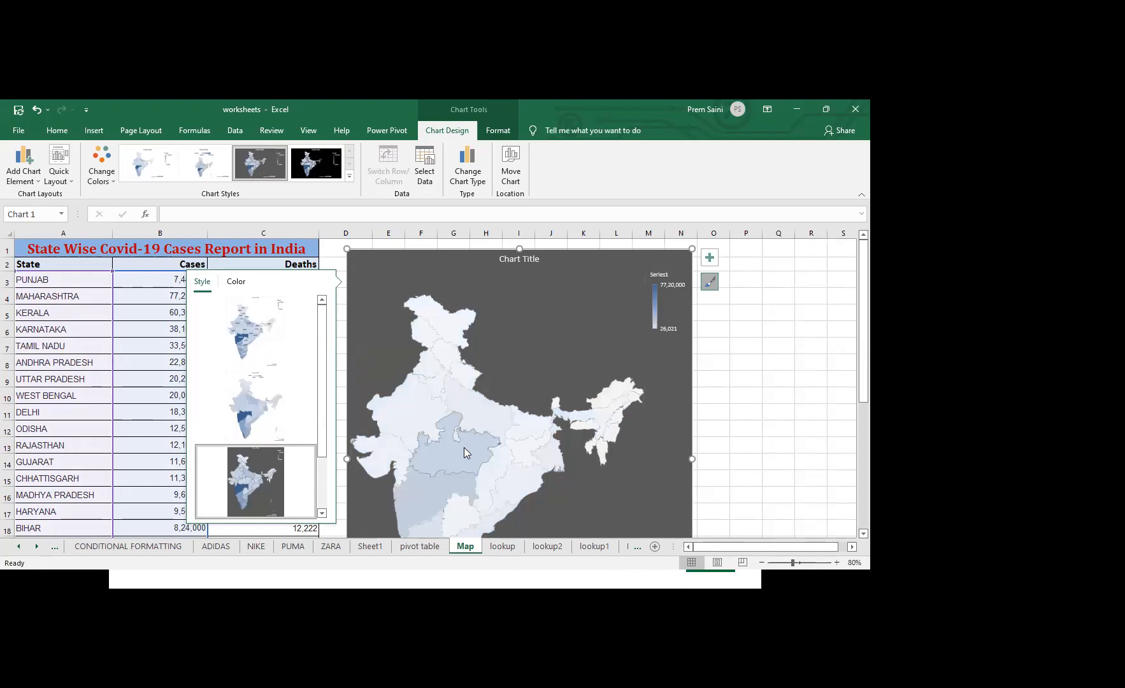
mouse_move(462, 449)
mouse_move(660, 321)
right_click(460, 446)
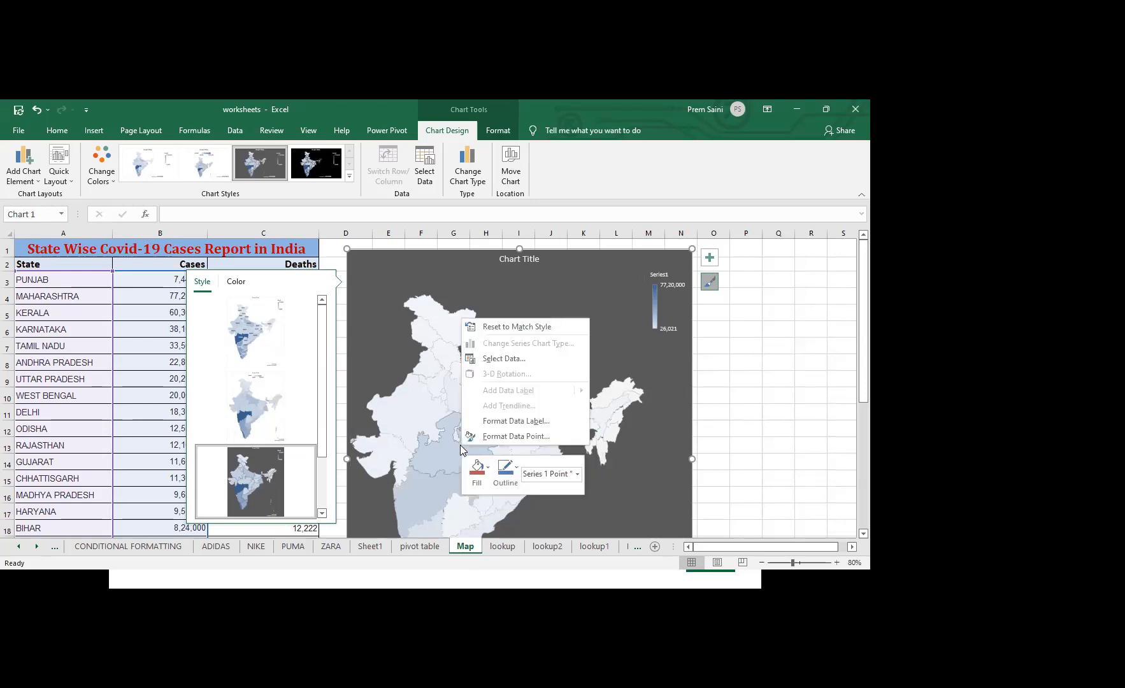
left_click(513, 437)
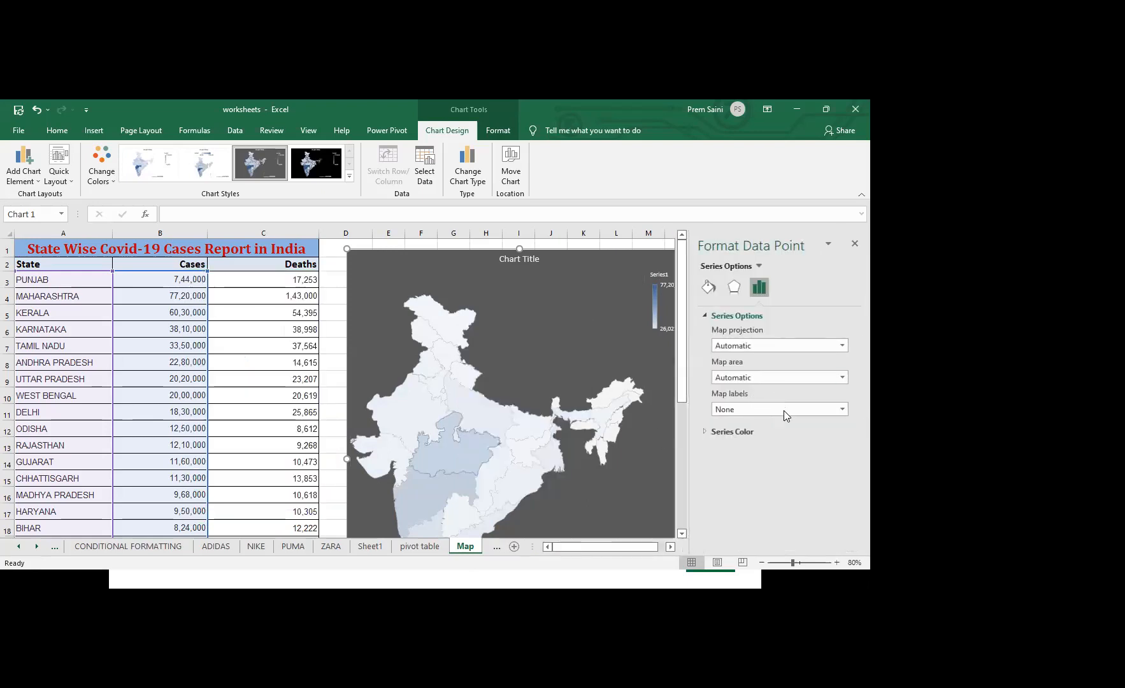
left_click(784, 411)
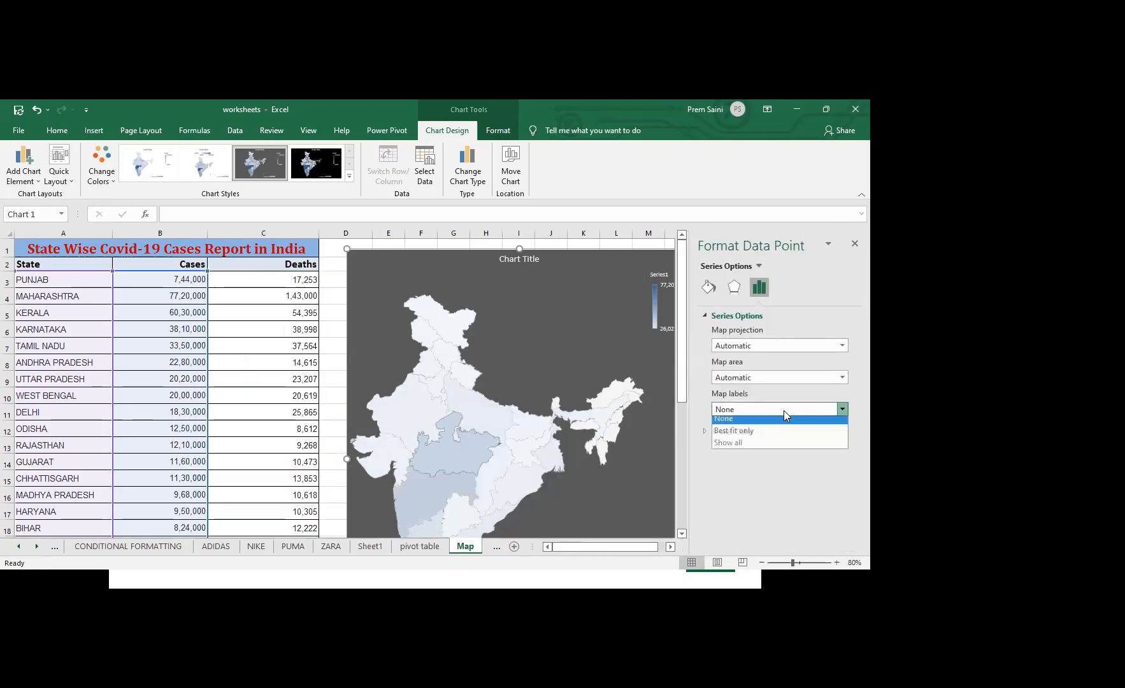
left_click(741, 446)
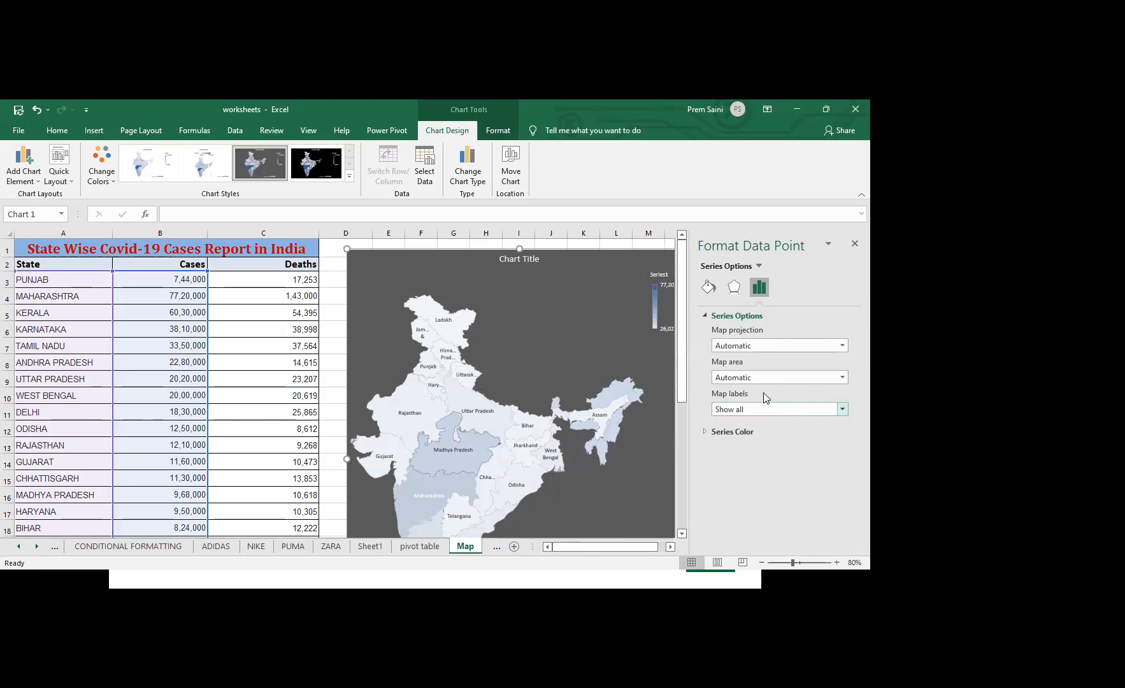
Set the map's series color to Diverging (3-color) and deselect the Madhya Pradesh data point
left_click(712, 431)
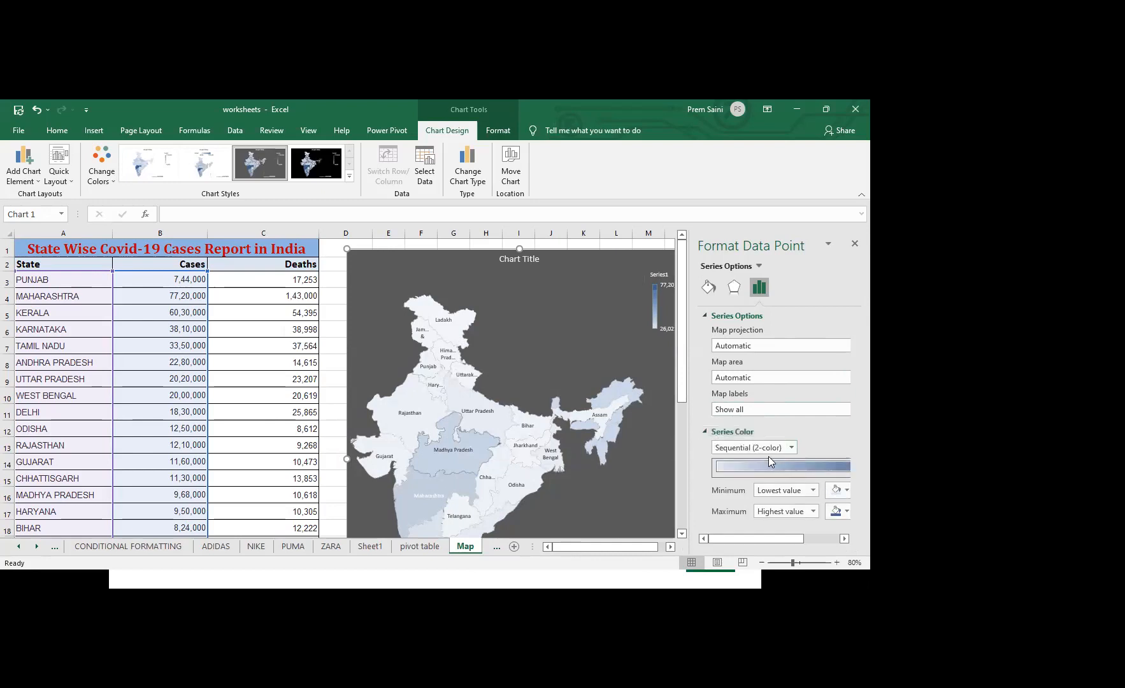
left_click(791, 448)
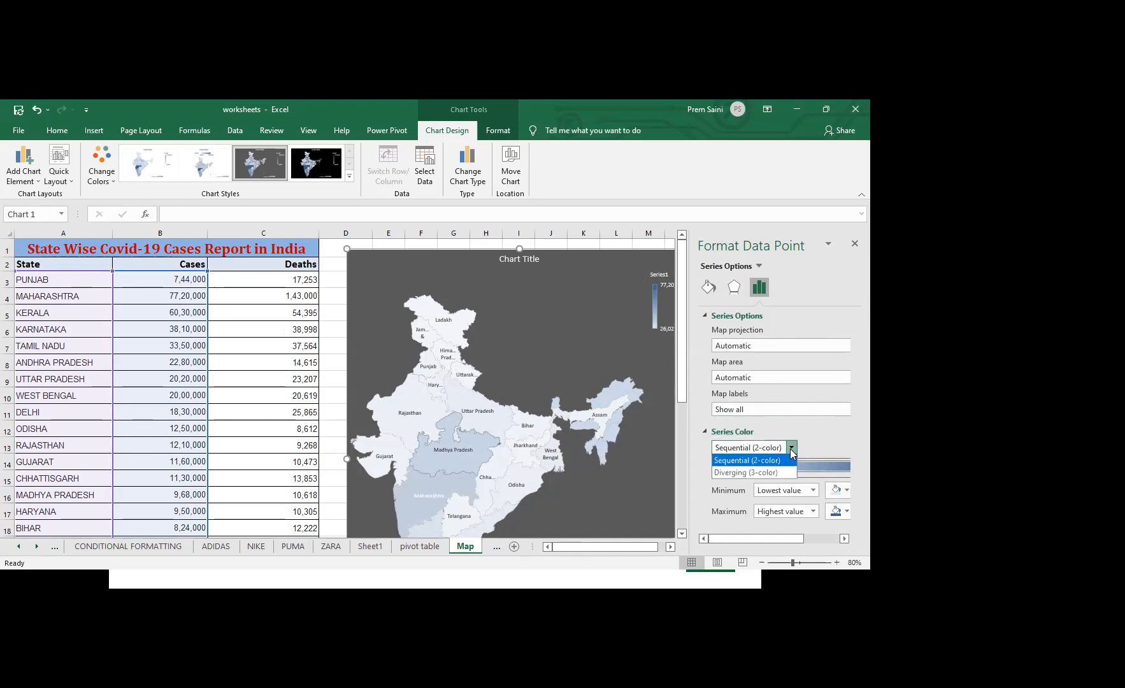
left_click(754, 474)
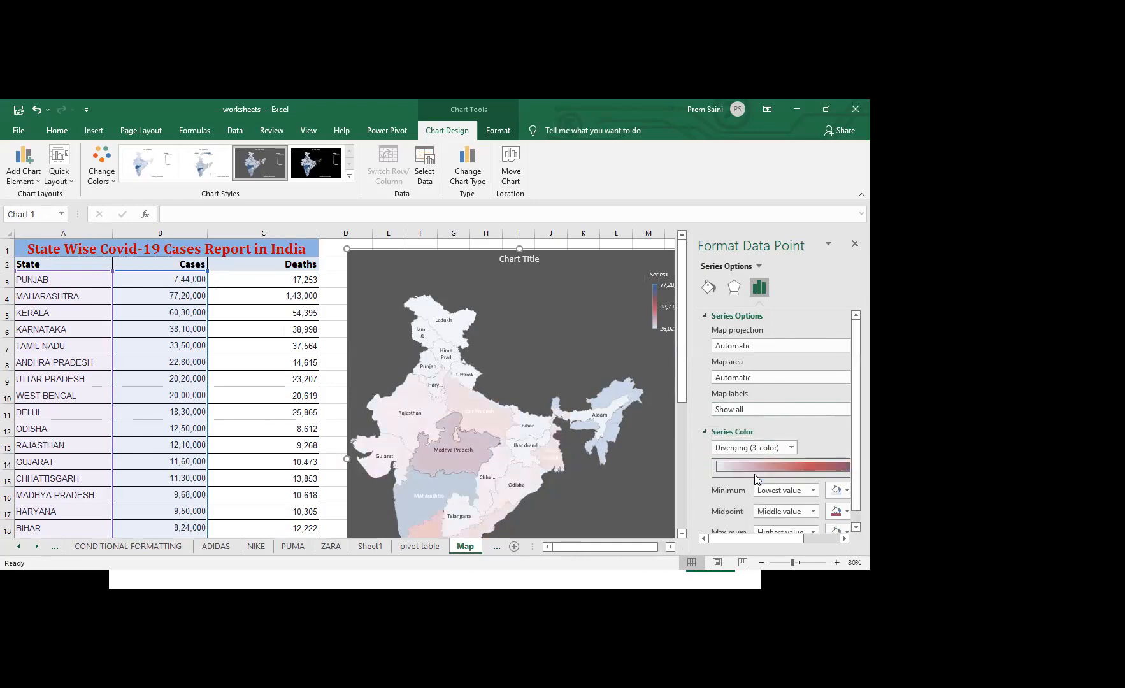
left_click(634, 450)
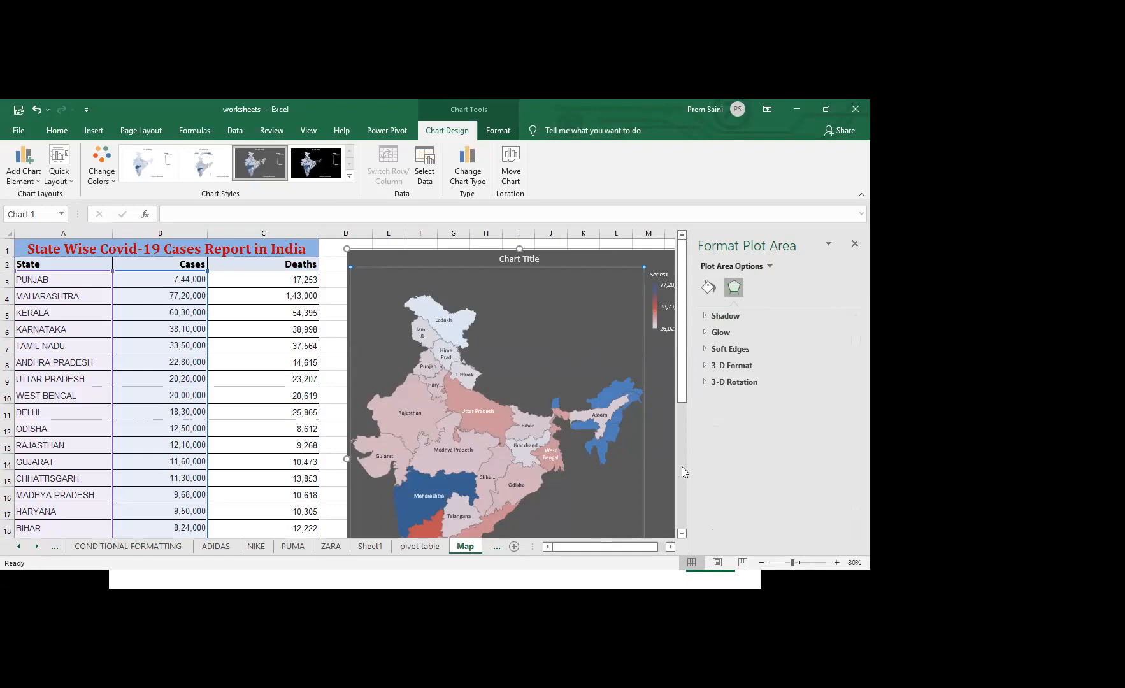
Apply the data-label quick layout so the map shows case values along with the state names
left_click(681, 533)
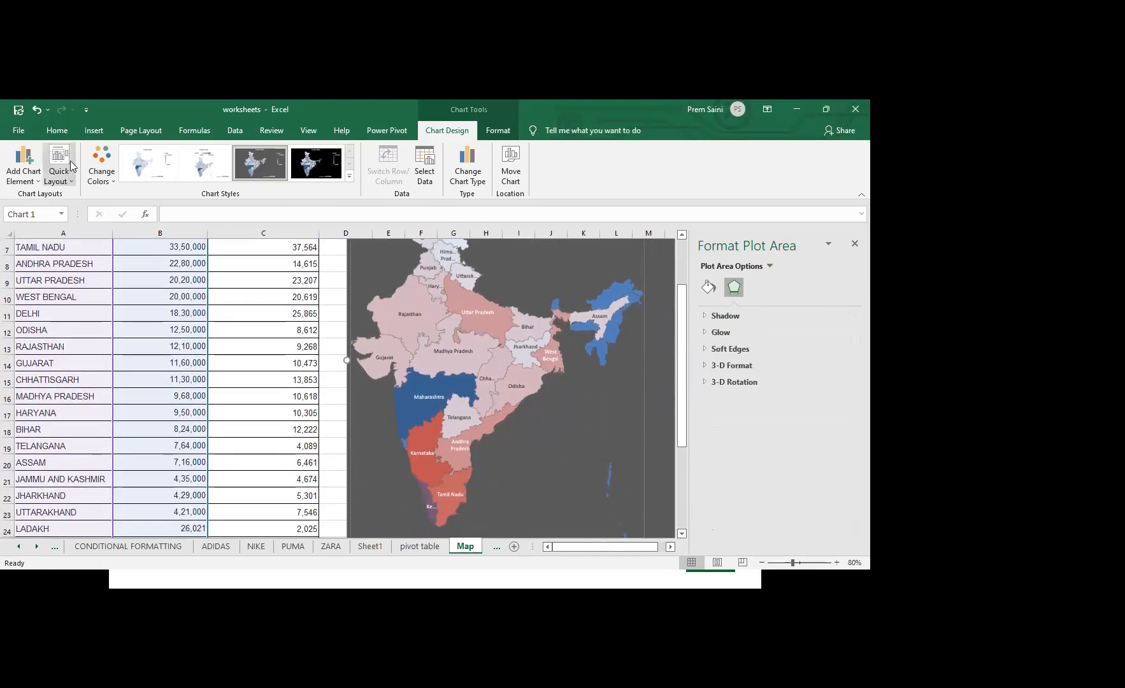
left_click(67, 185)
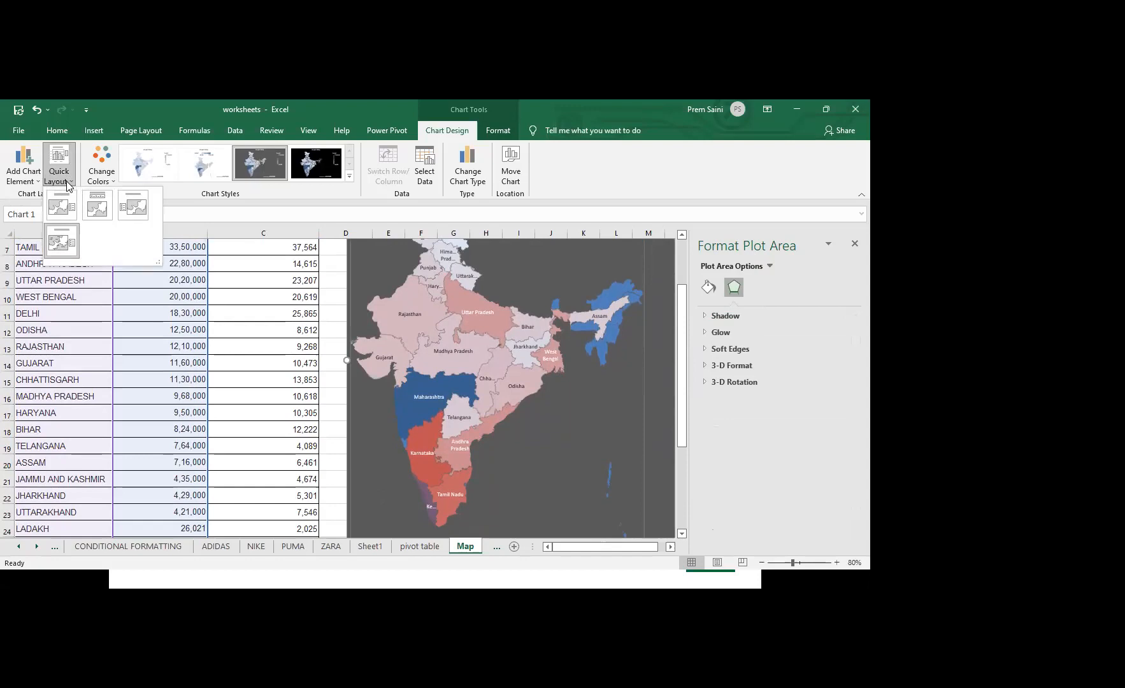
left_click(64, 239)
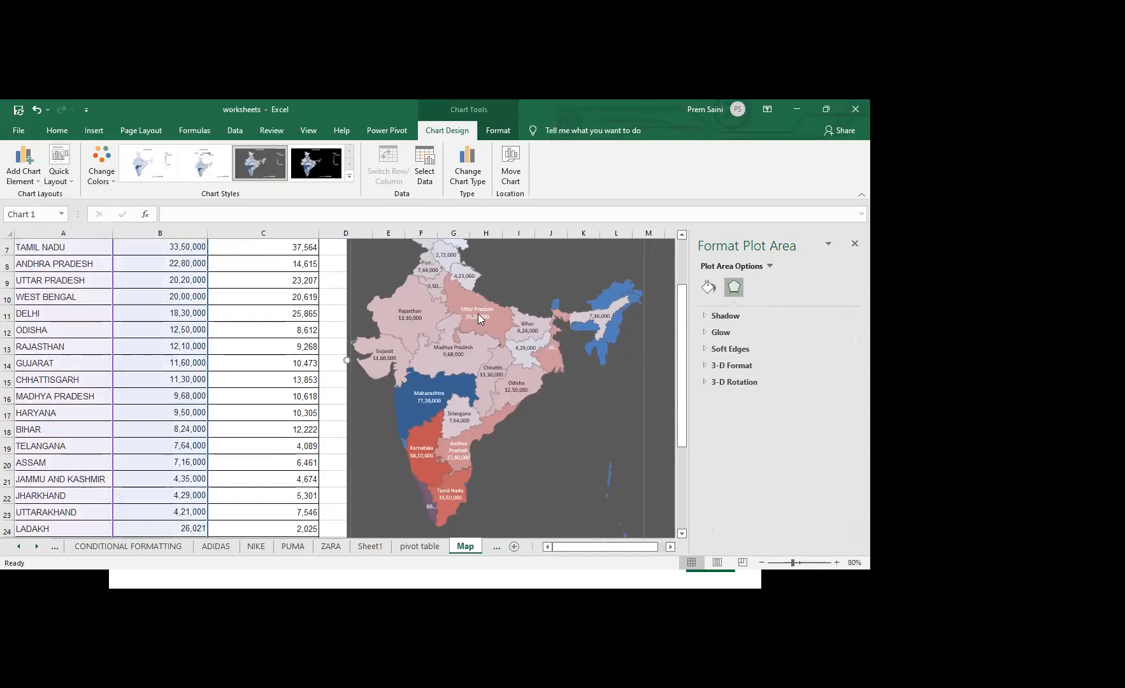
left_click(658, 399)
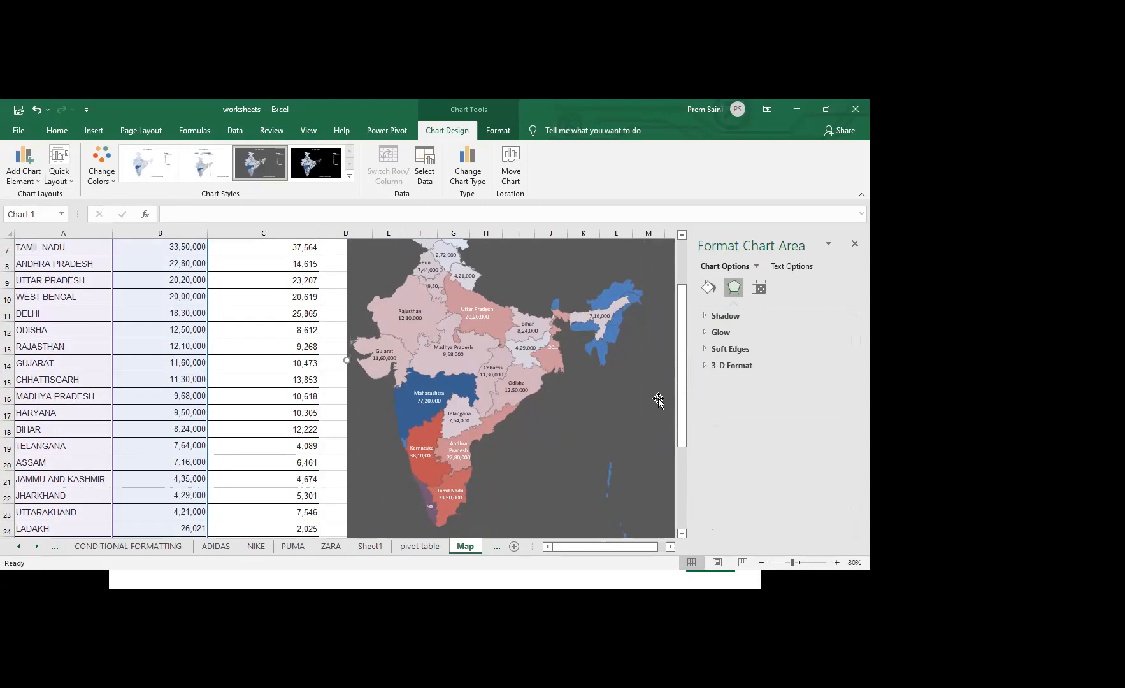